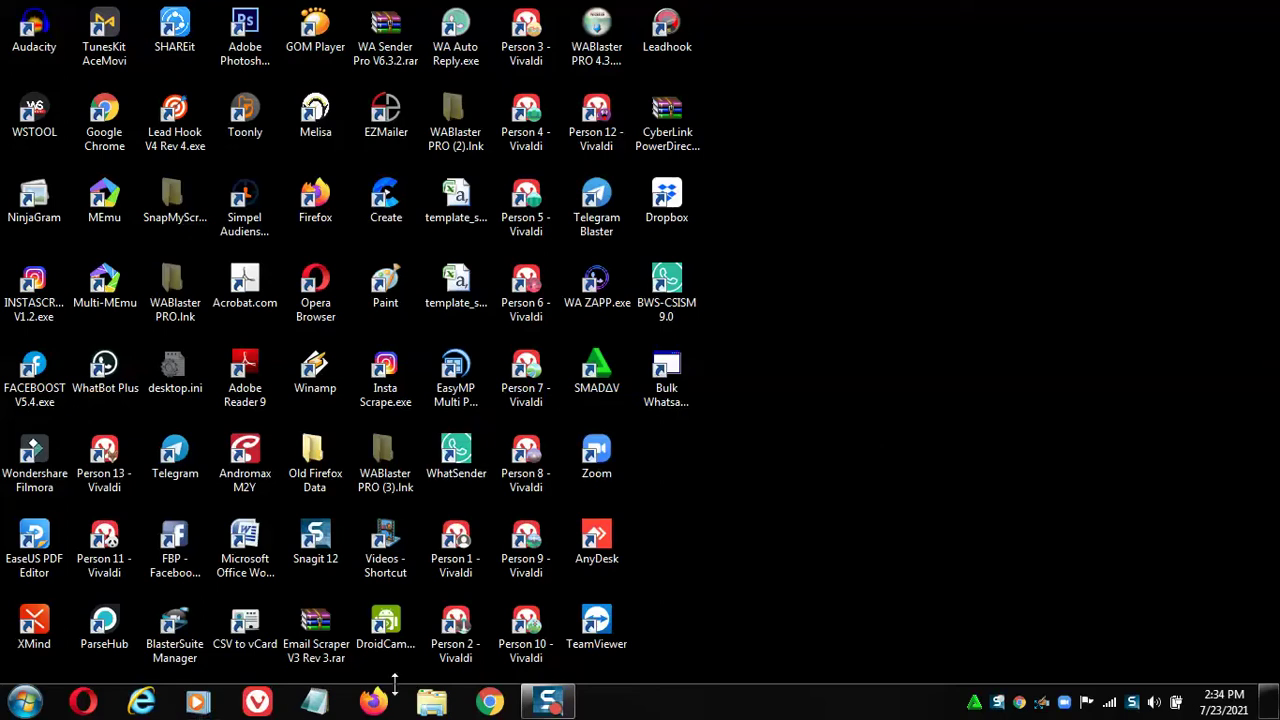
Launch Google Chrome from the taskbar to get a blank New Tab page.
left_click(492, 703)
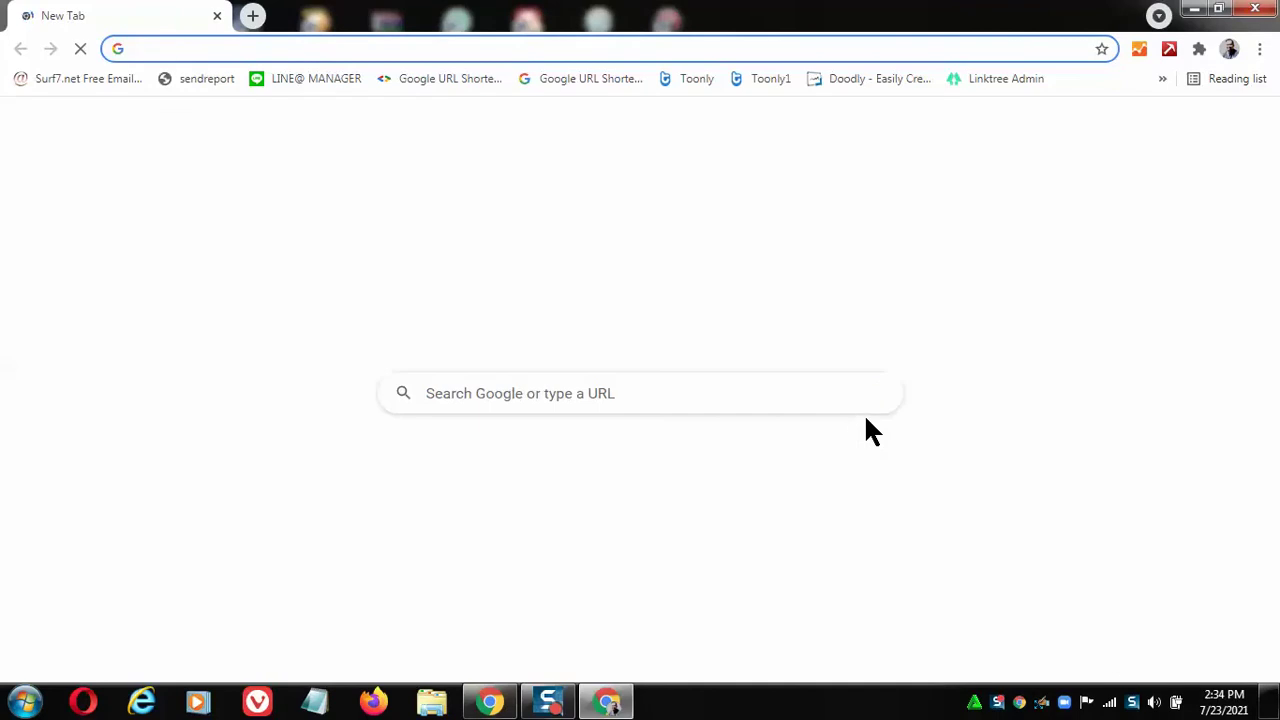
Load google.com in the Chrome address bar.
left_click(247, 52)
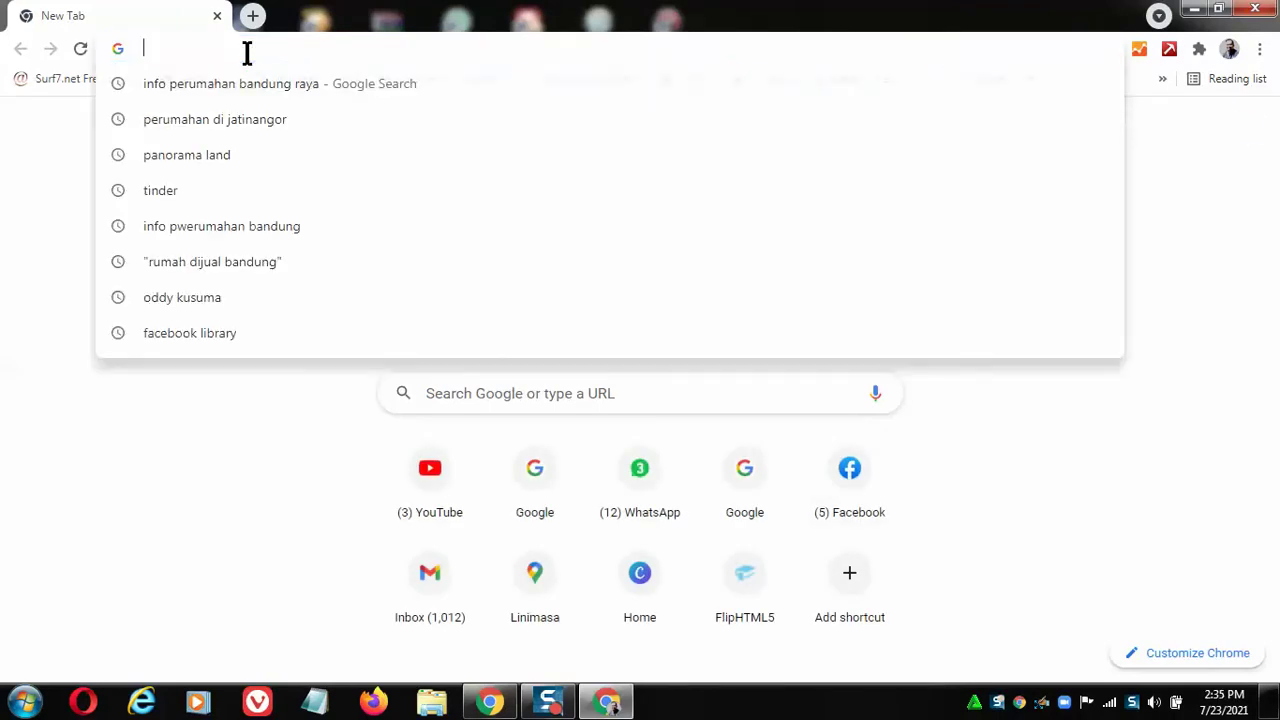
type("google.com")
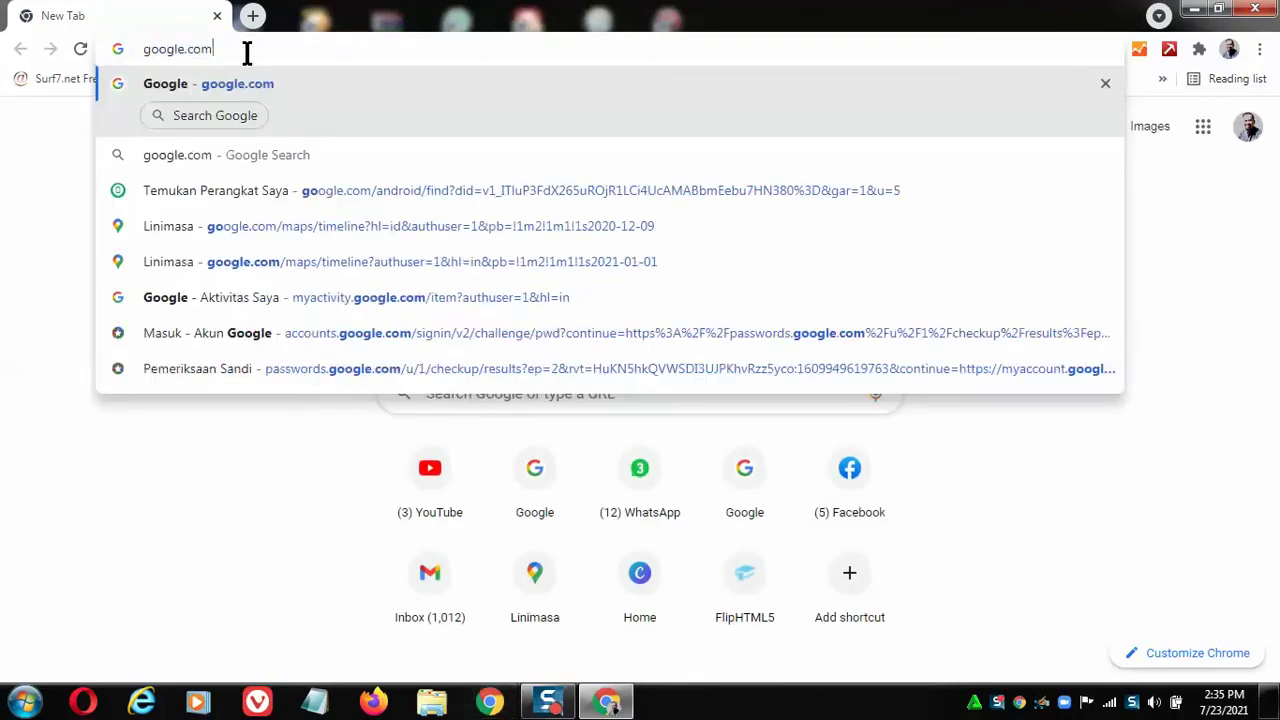
key("Return")
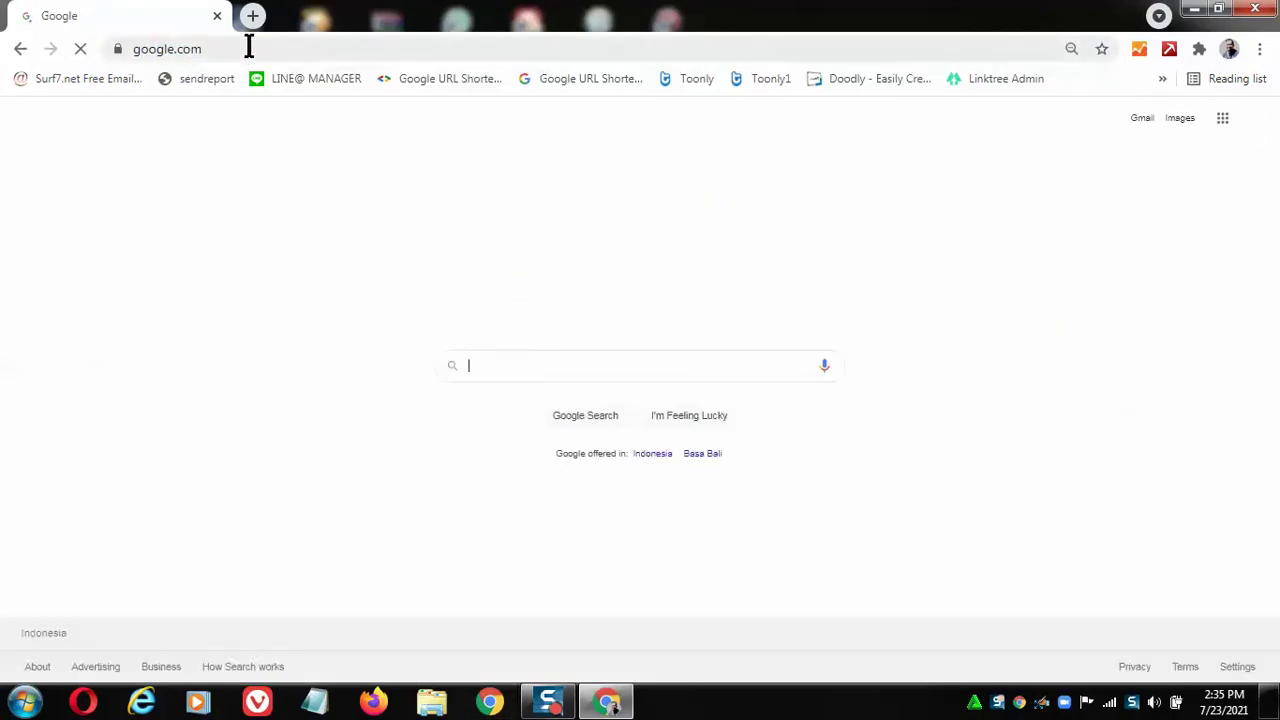
Search Google for 'toko sepeda bandung' using the suggestion.
left_click(494, 366)
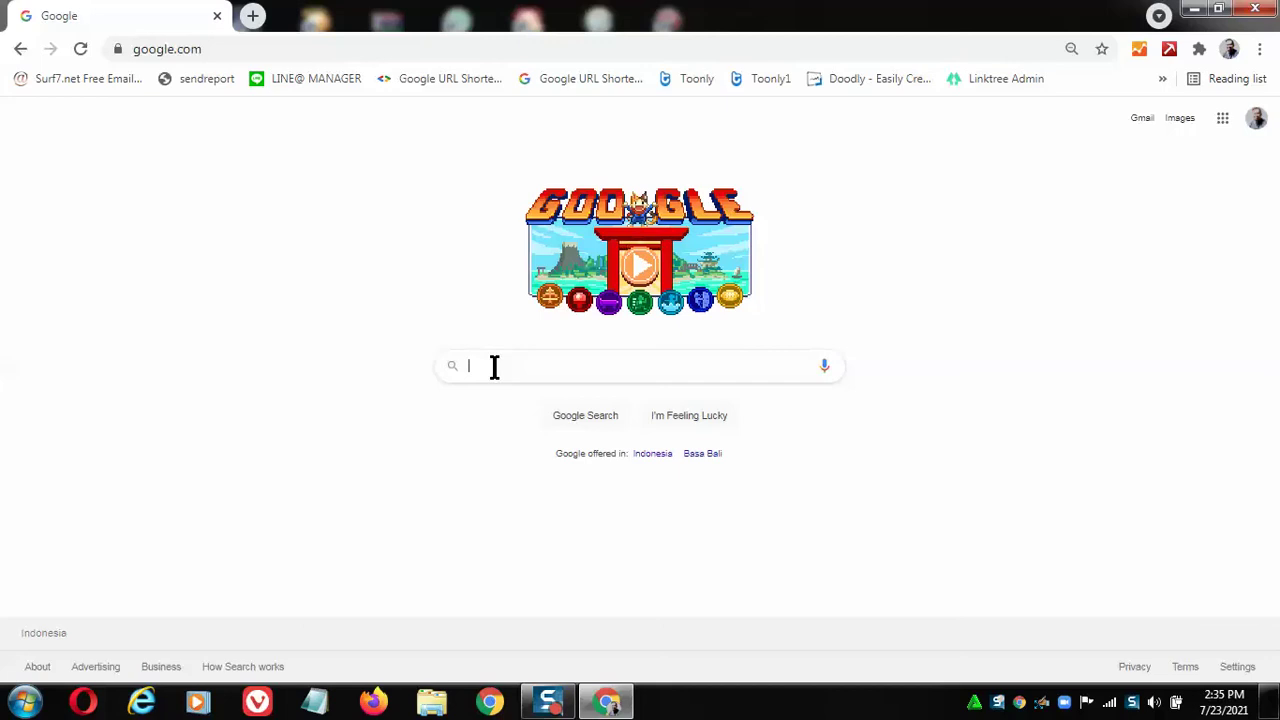
type("oko")
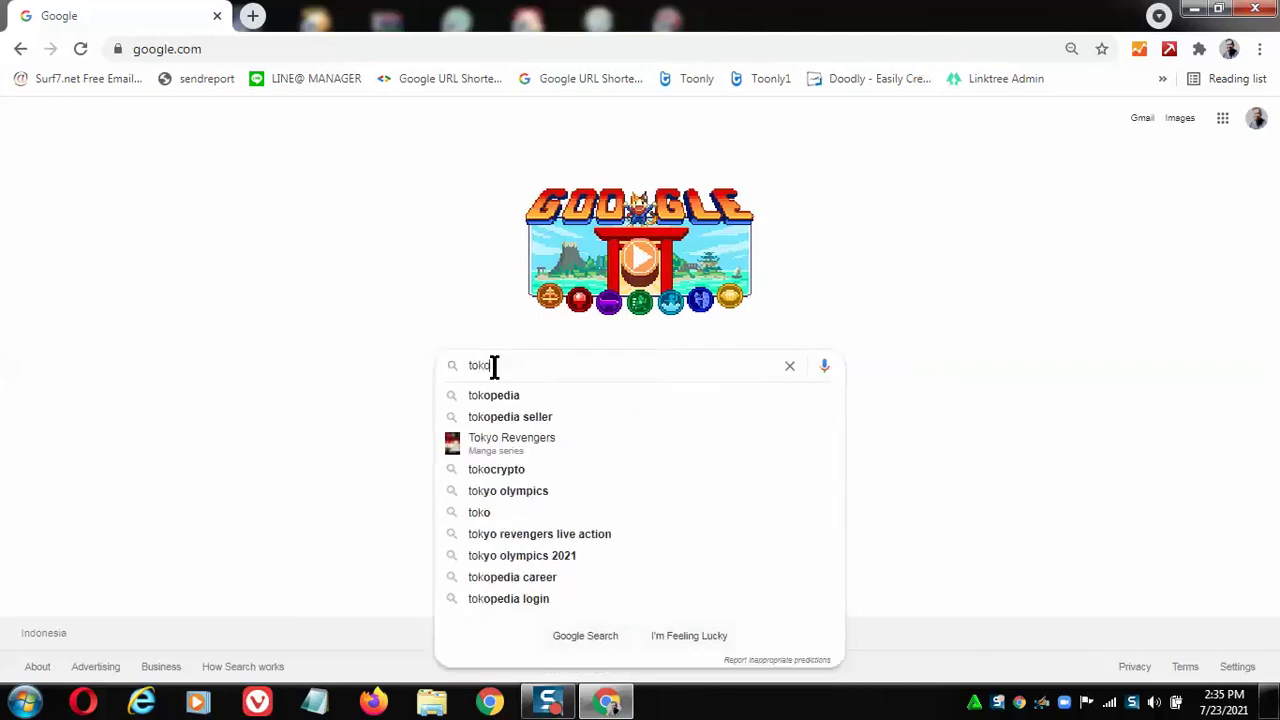
type(" sepe")
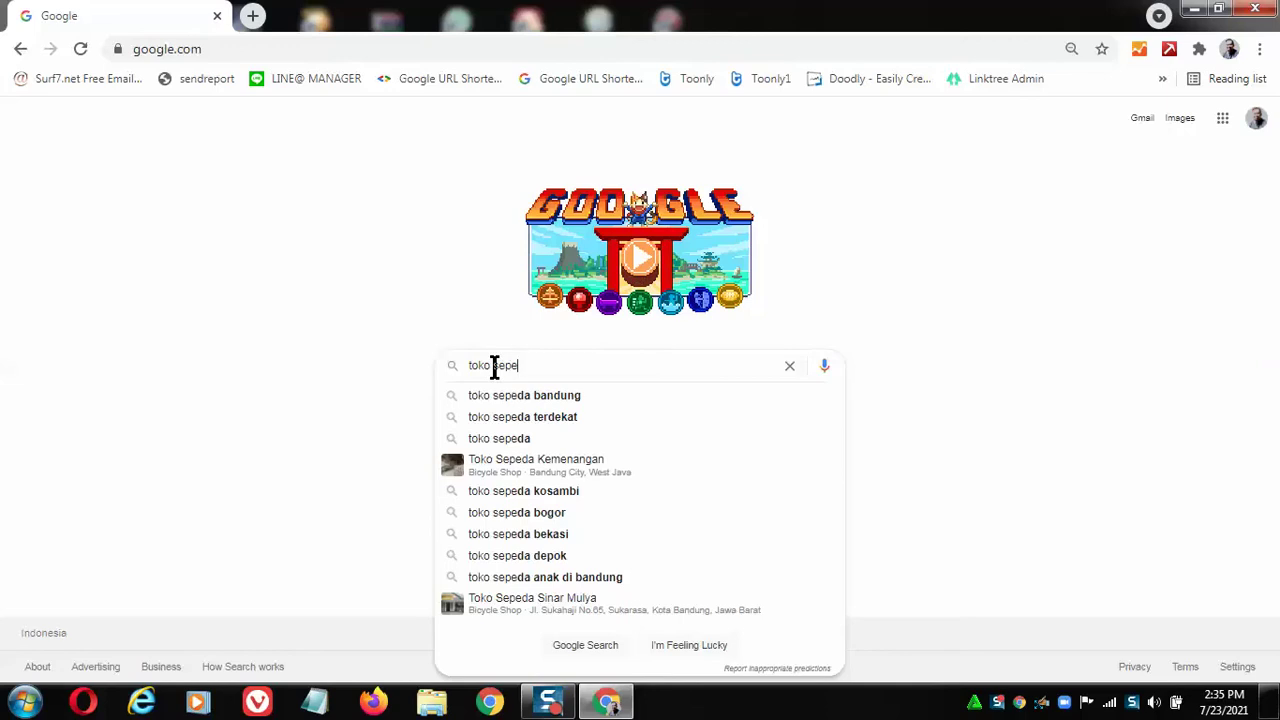
left_click(537, 398)
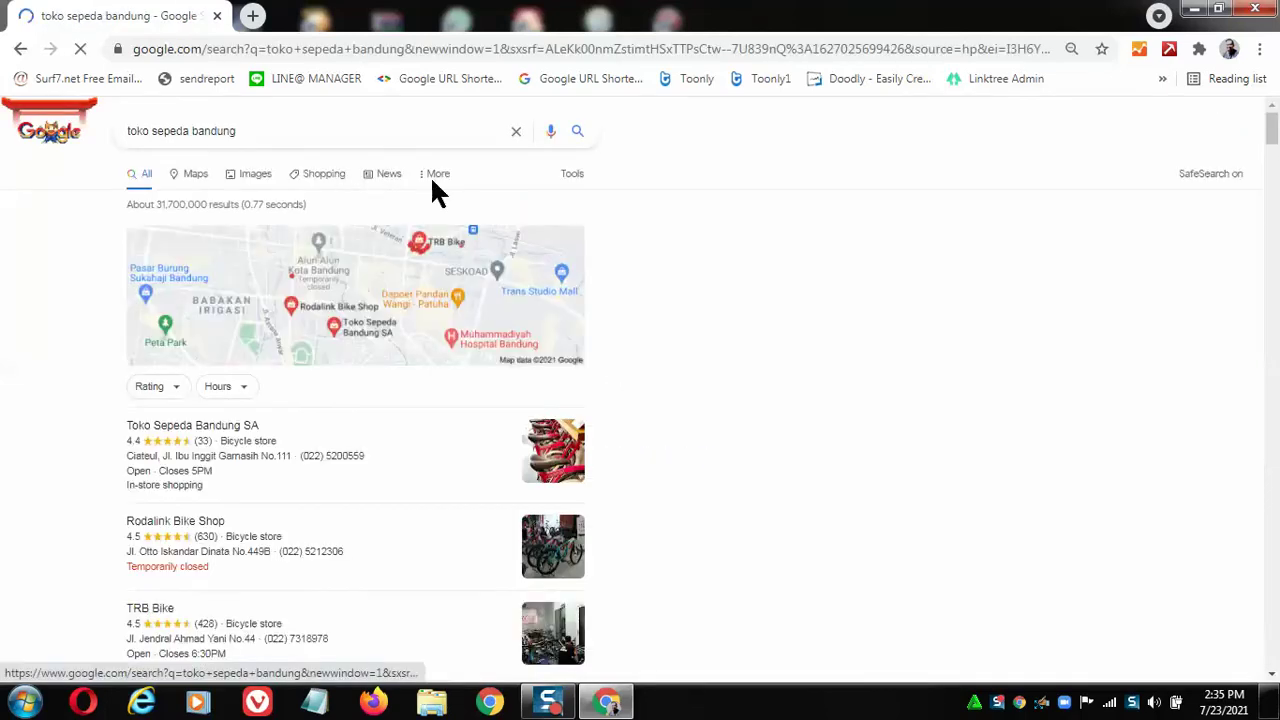
Open the full list of local bicycle shop places under the map results.
scroll(322, 430, "down", 2)
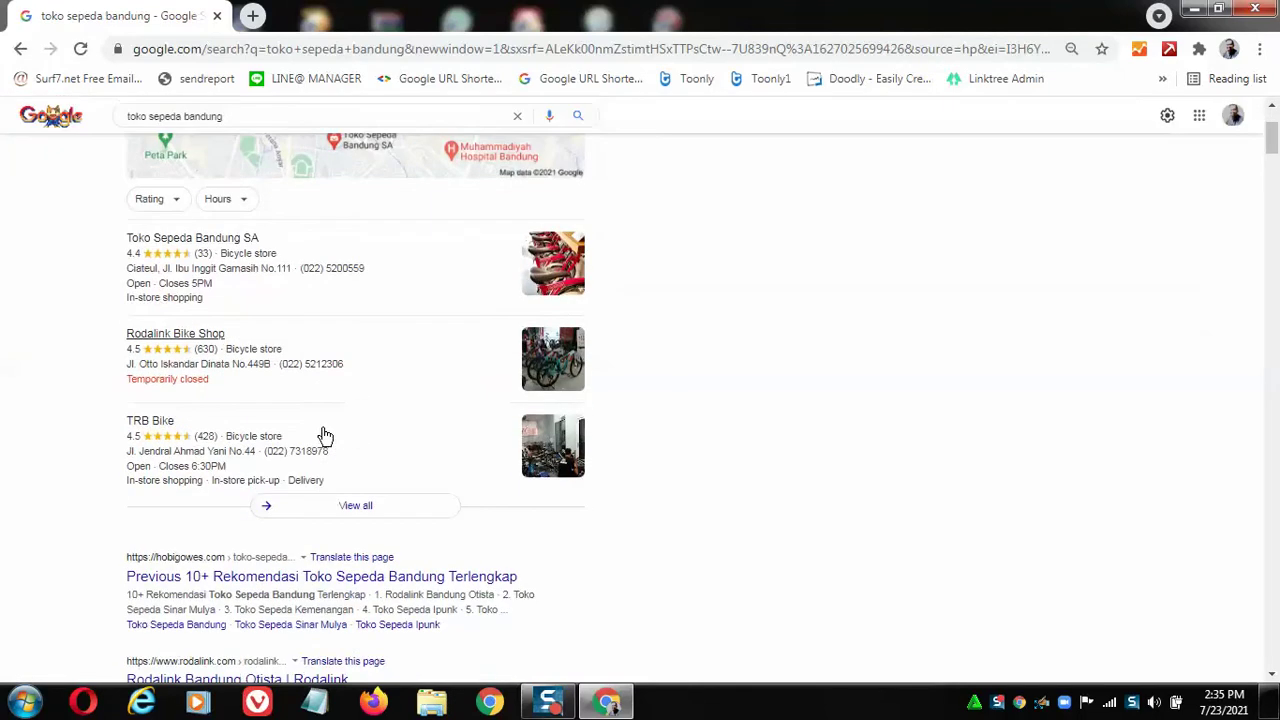
scroll(308, 443, "up", 1)
scroll(326, 417, "up", 1)
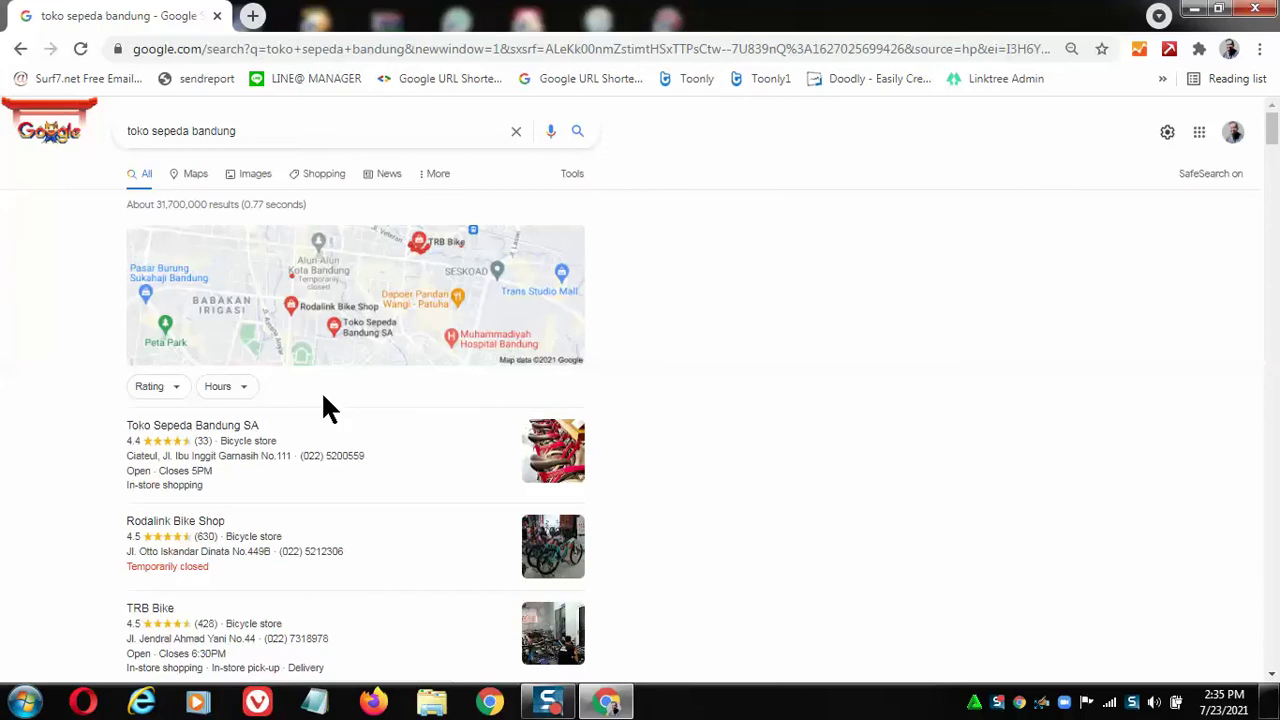
scroll(329, 385, "down", 1)
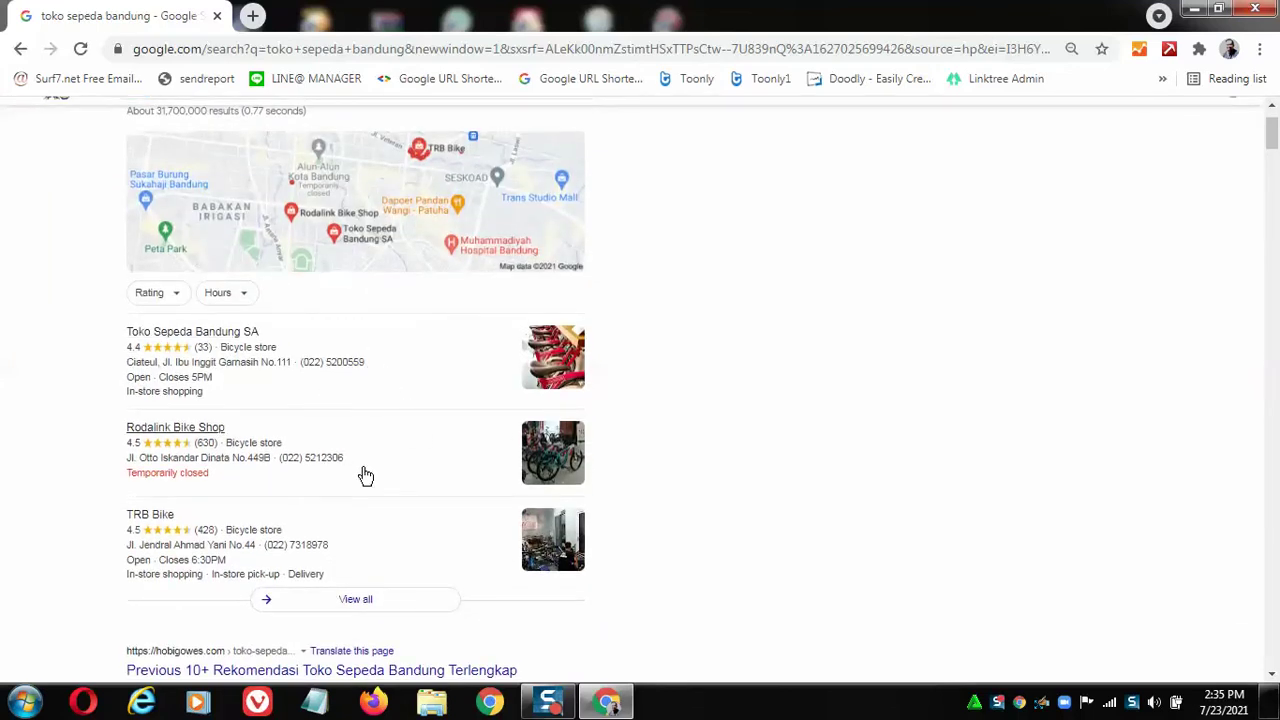
left_click(358, 604)
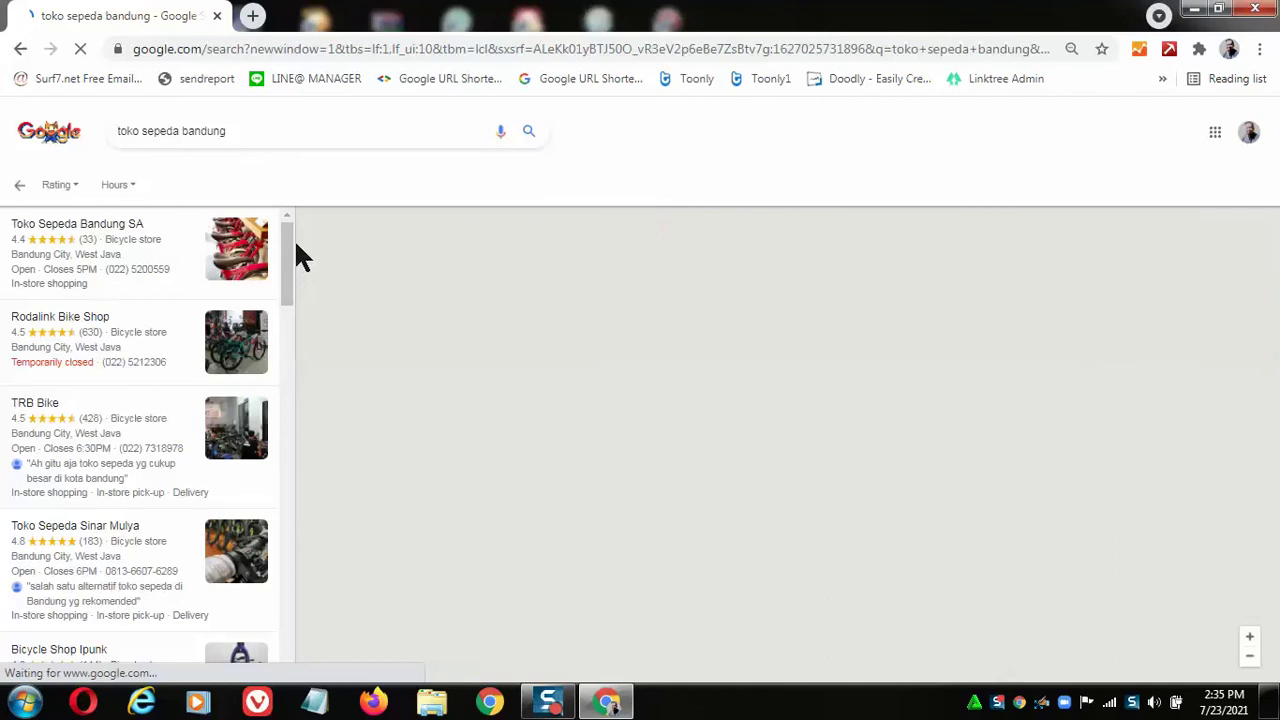
Look through the Bandung bicycle shop places listed beside the map.
left_click_drag(283, 241, 270, 512)
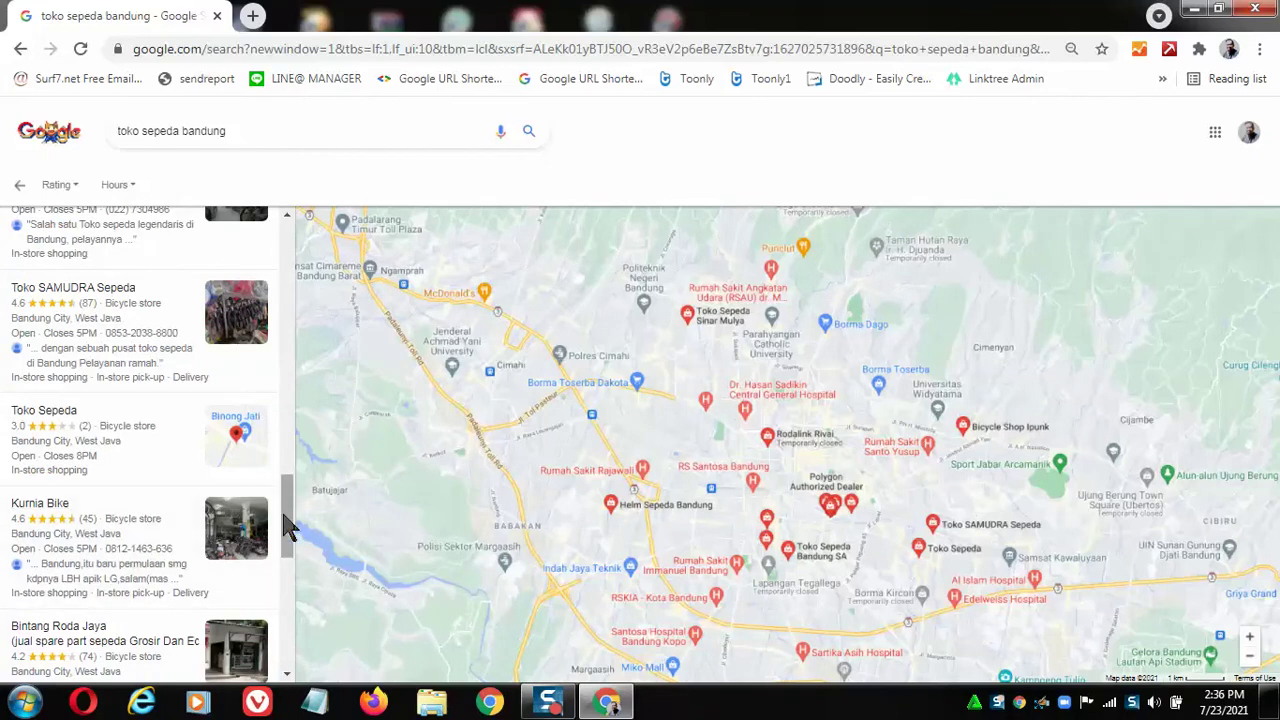
left_click_drag(290, 514, 289, 224)
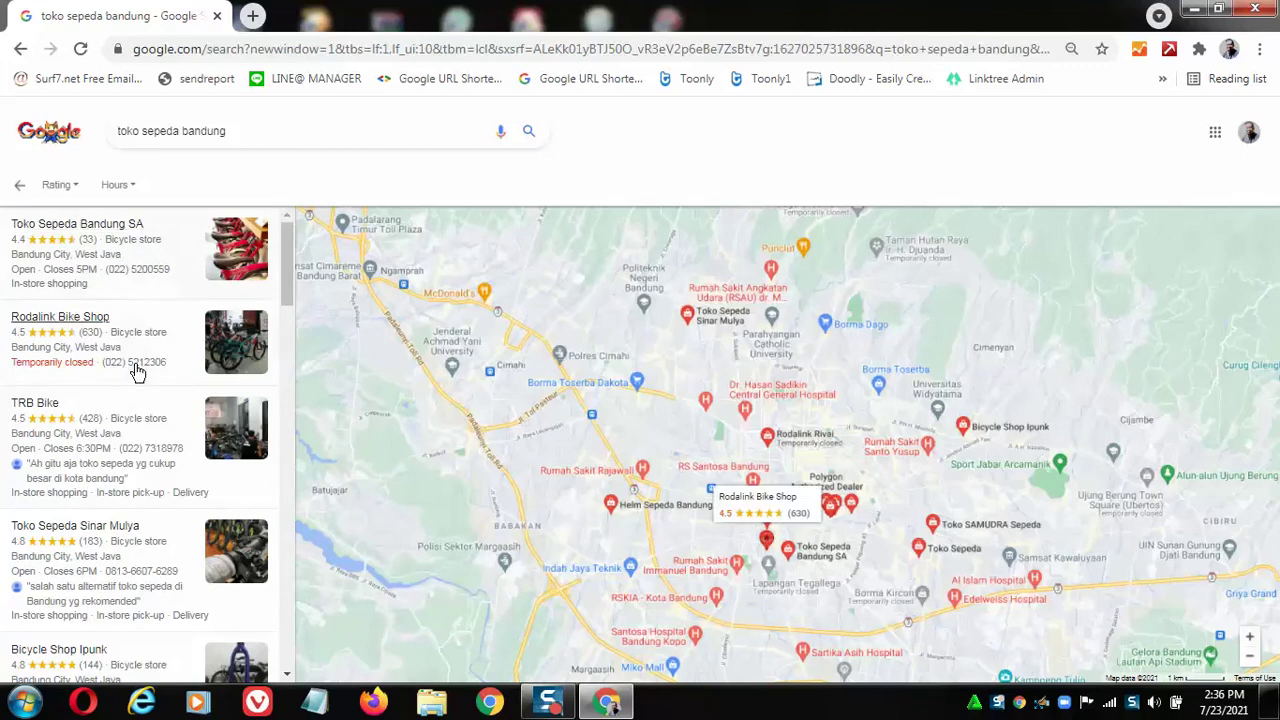
scroll(143, 452, "down", 1)
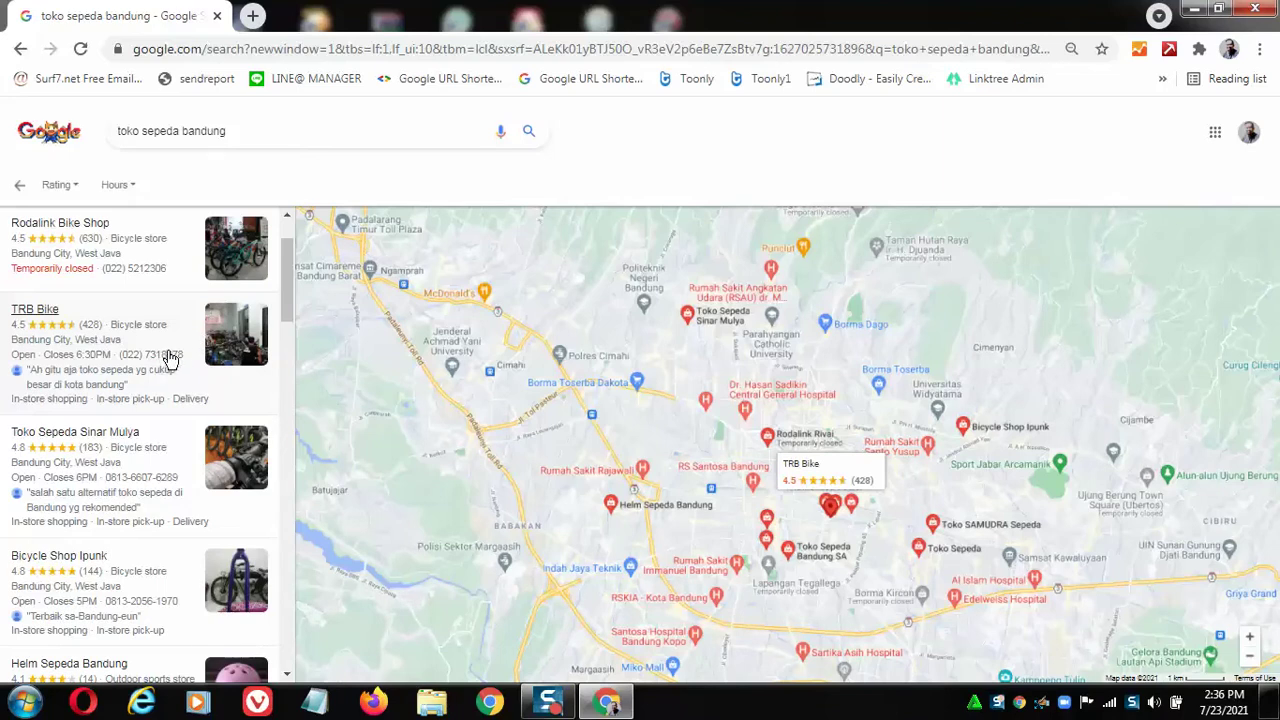
left_click(120, 486)
left_click(133, 488)
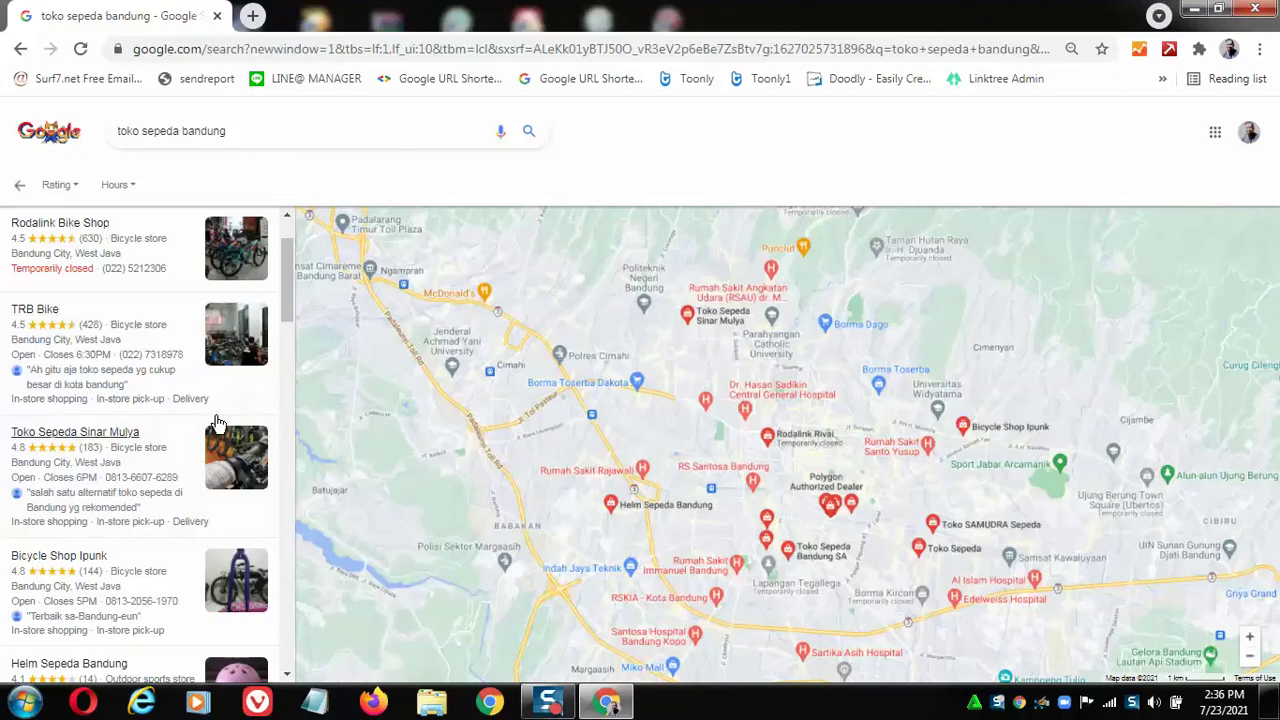
Bring up the Data Miner extension panel from the Chrome toolbar.
scroll(265, 405, "down", 2)
scroll(210, 395, "down", 2)
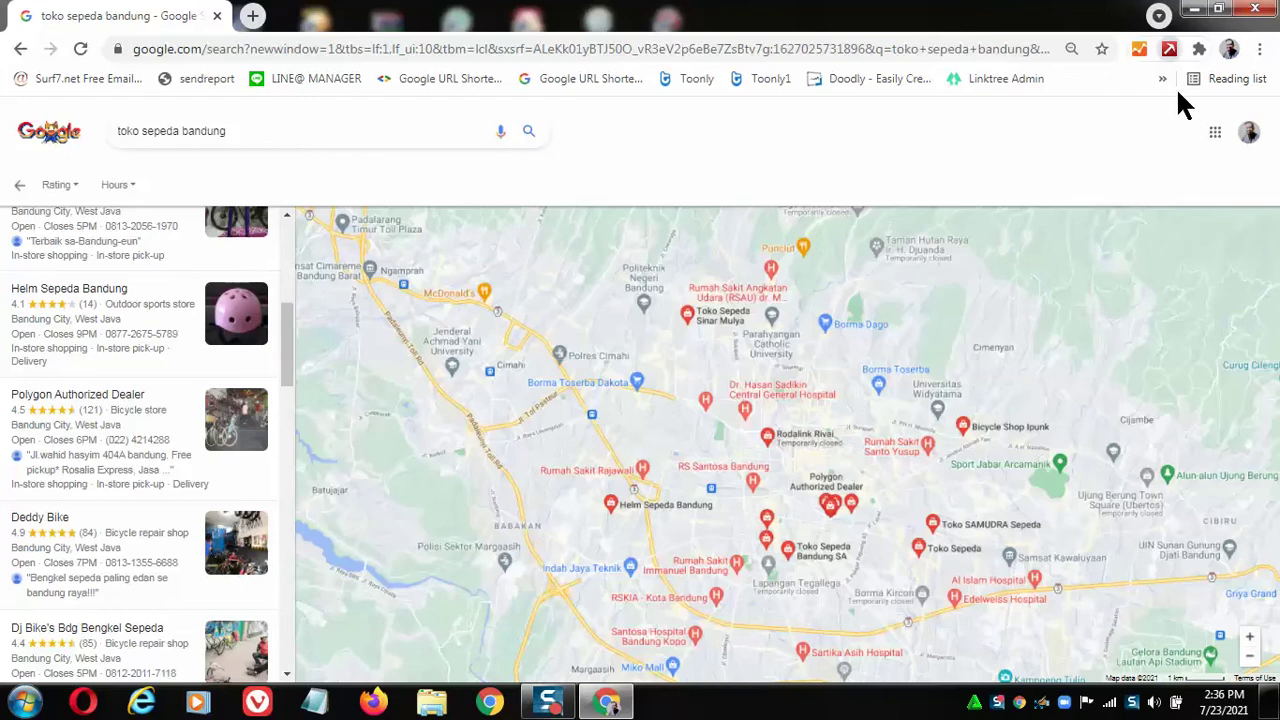
left_click(1168, 47)
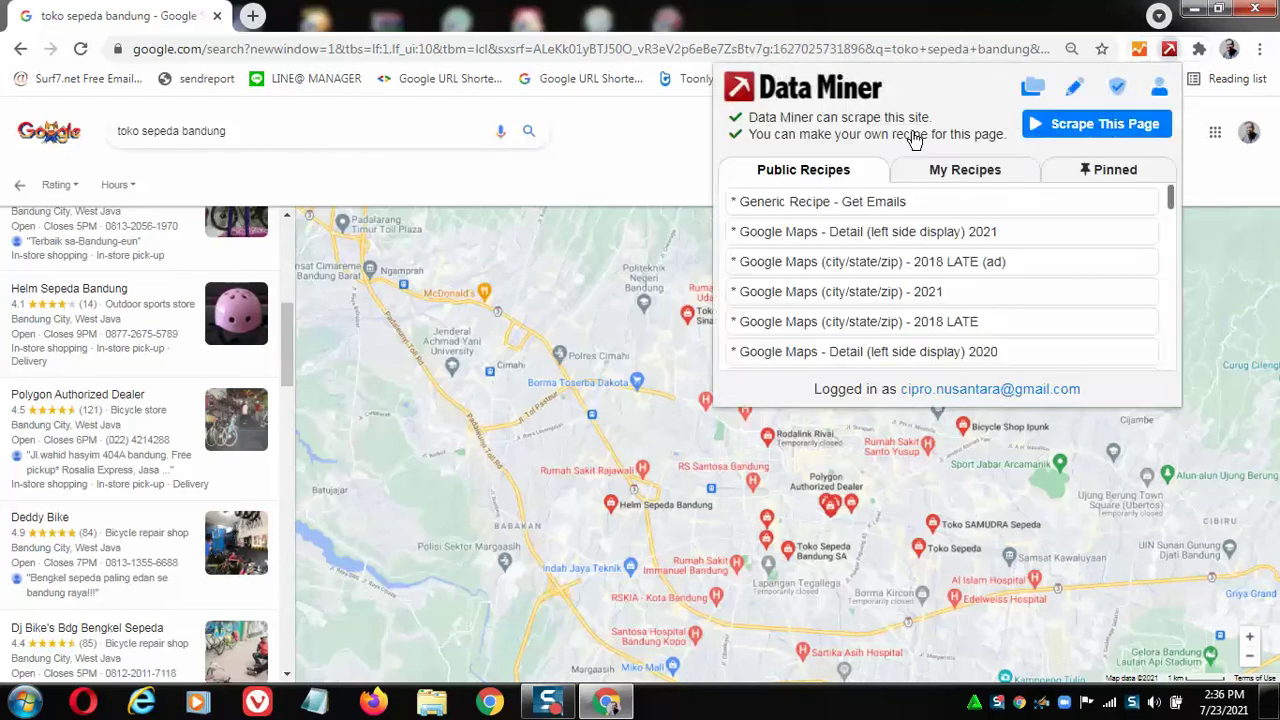
Start a Data Miner scrape of this page and delete all previously saved results.
left_click(1107, 124)
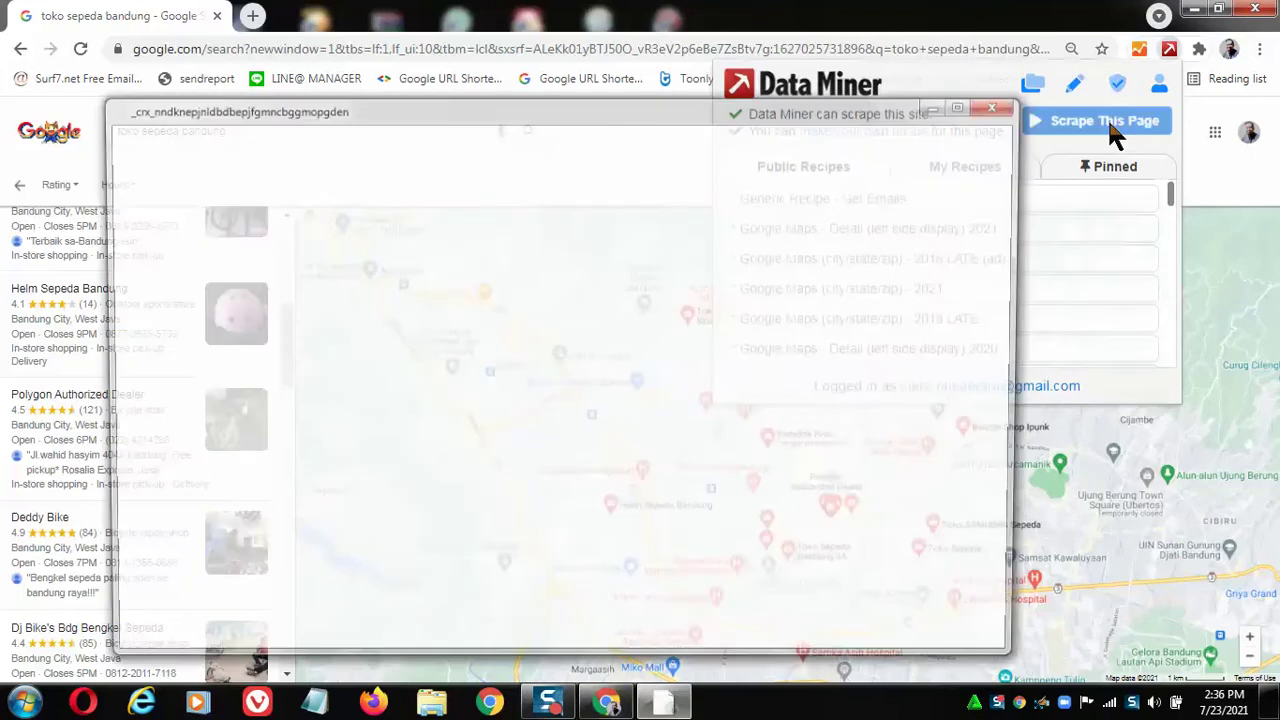
left_click_drag(687, 108, 767, 98)
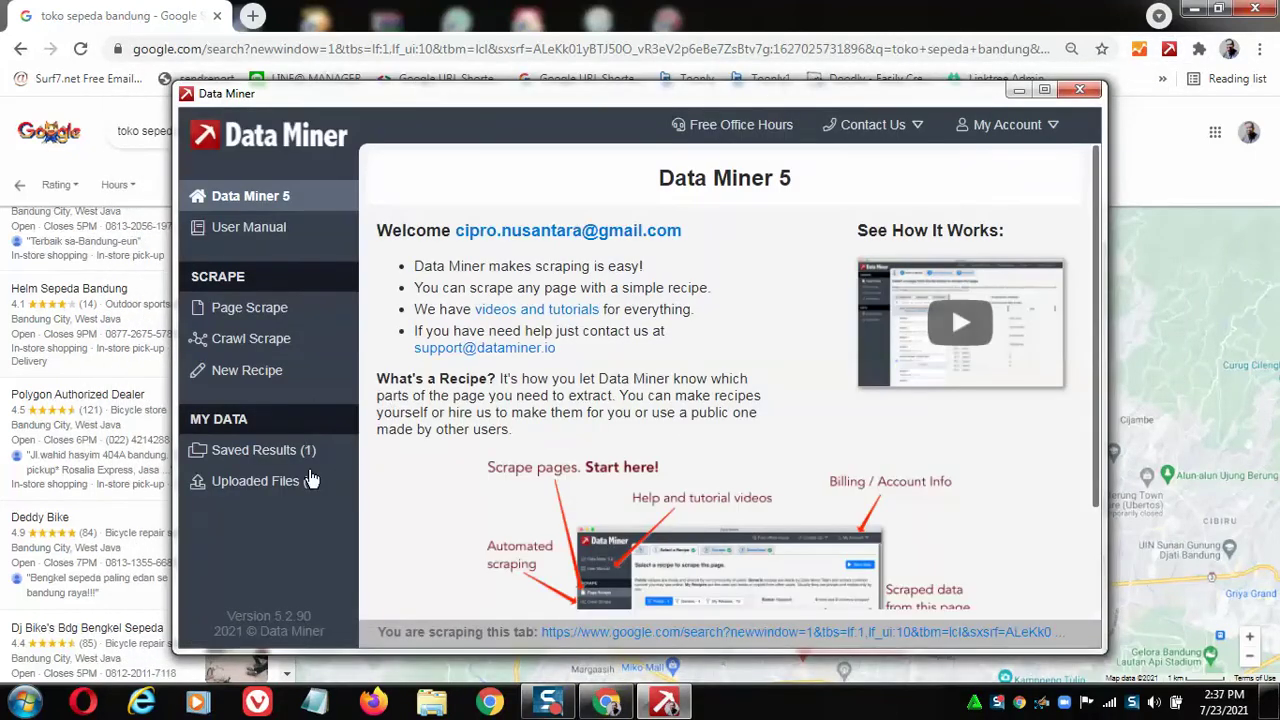
left_click(275, 466)
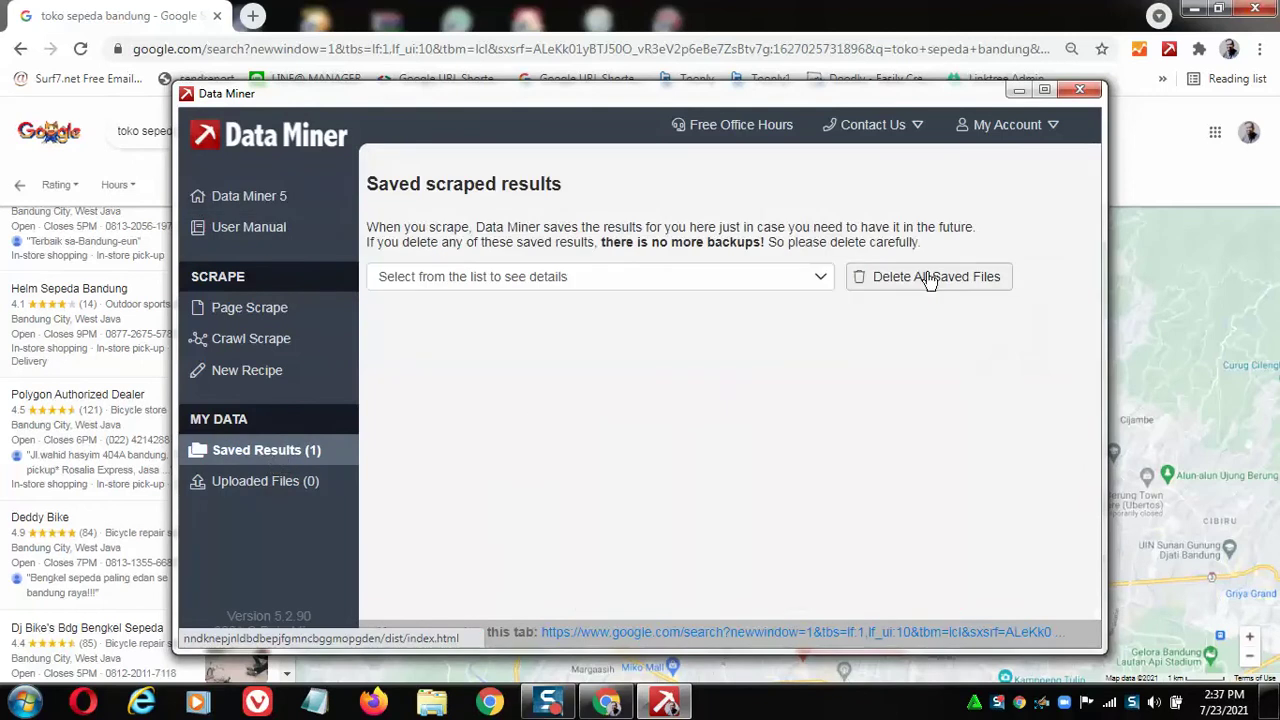
left_click(927, 280)
left_click(876, 452)
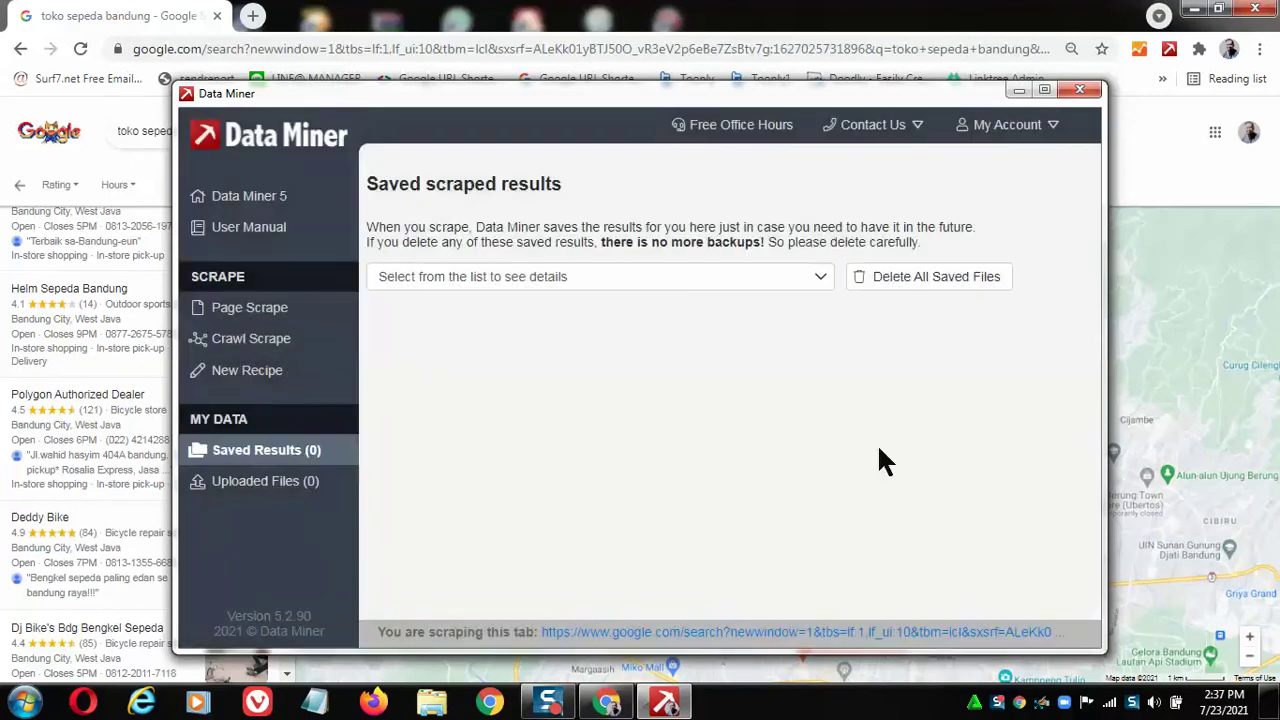
Browse the 42 public scraping recipes listed in Page Scrape.
left_click(283, 318)
scroll(701, 428, "down", 1)
scroll(701, 428, "down", 2)
scroll(704, 436, "down", 2)
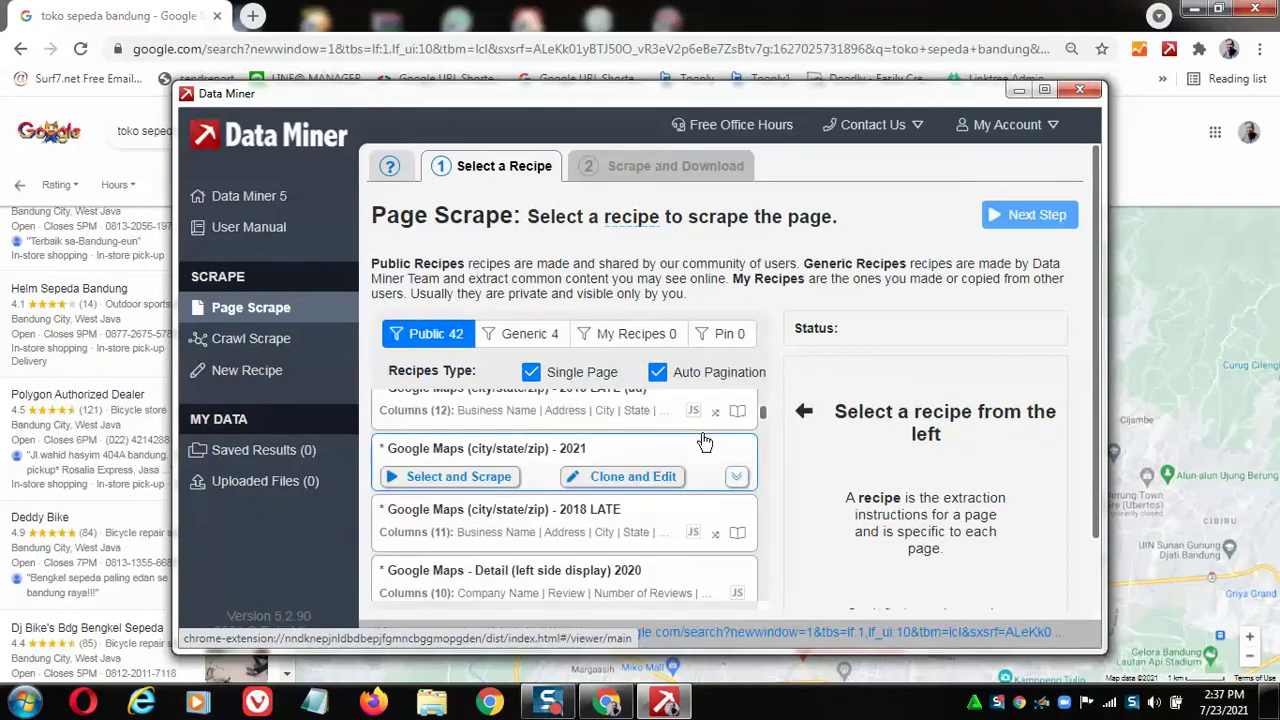
scroll(704, 443, "down", 5)
scroll(703, 443, "down", 7)
scroll(704, 443, "down", 5)
scroll(704, 443, "down", 3)
scroll(704, 443, "up", 14)
scroll(704, 443, "up", 2)
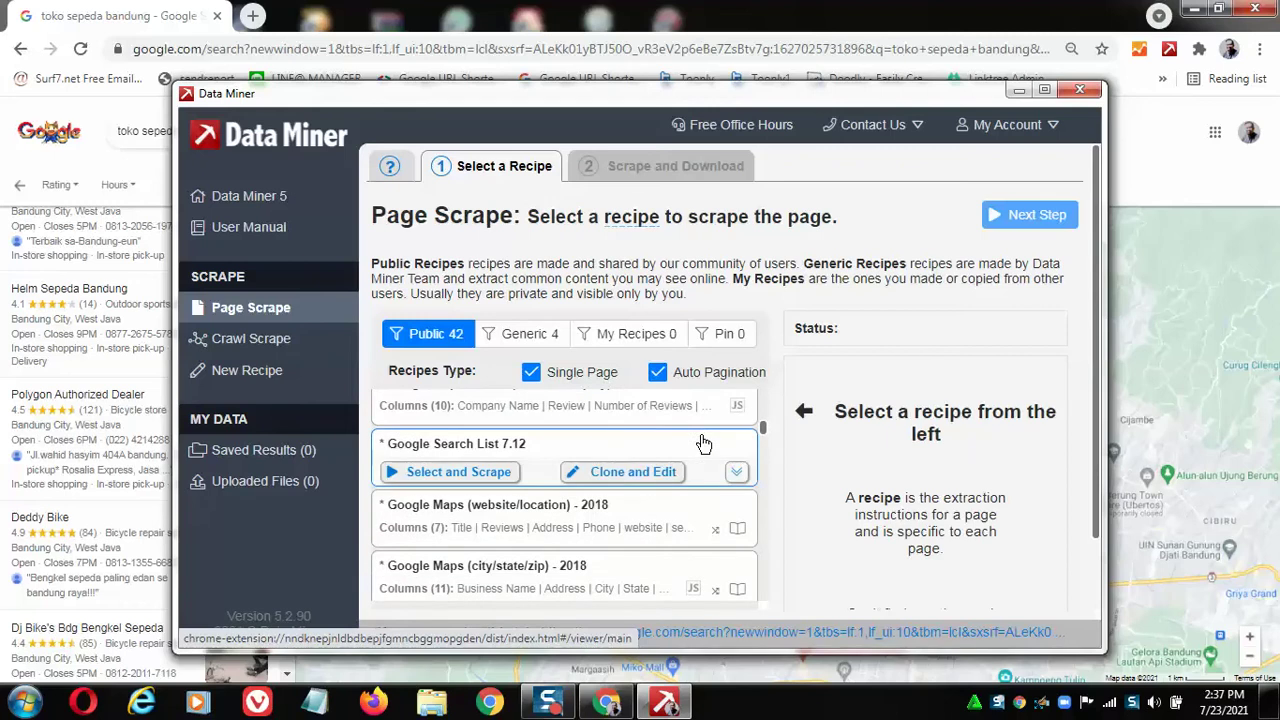
mouse_move(578, 522)
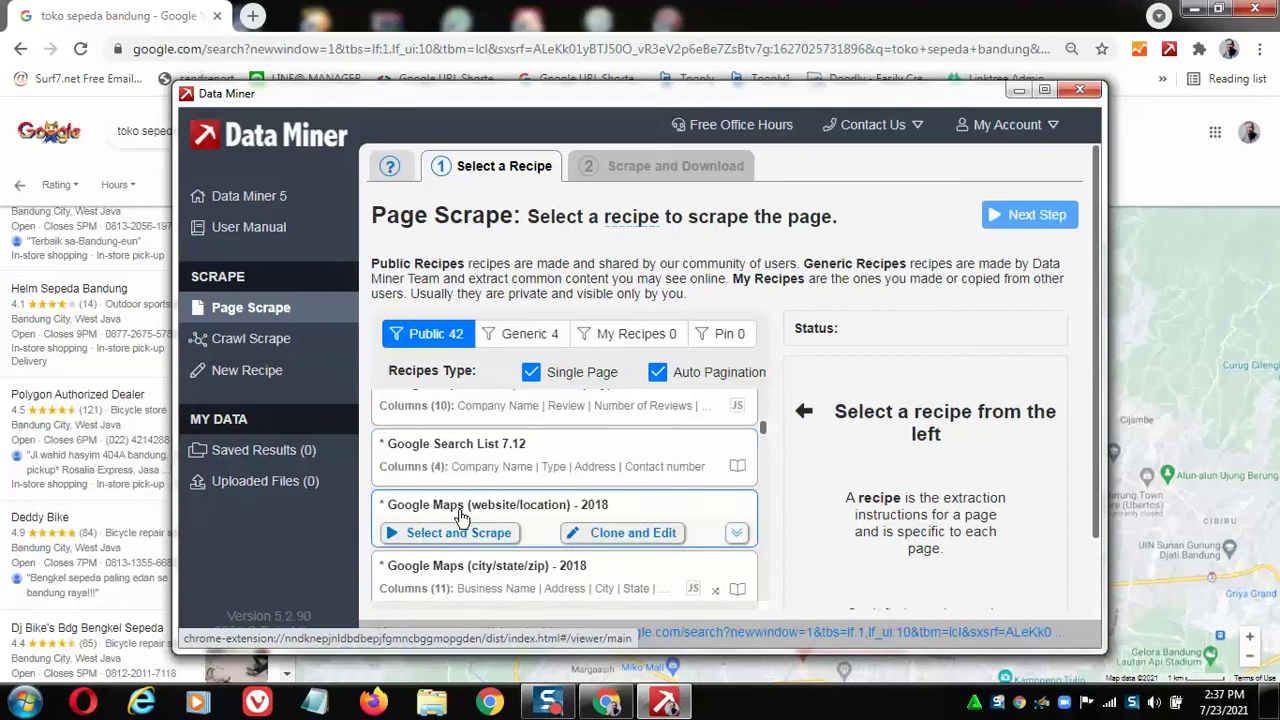
Scrape the first page with the Google Maps (website/location) - 2018 recipe, collecting 22 rows.
mouse_move(608, 570)
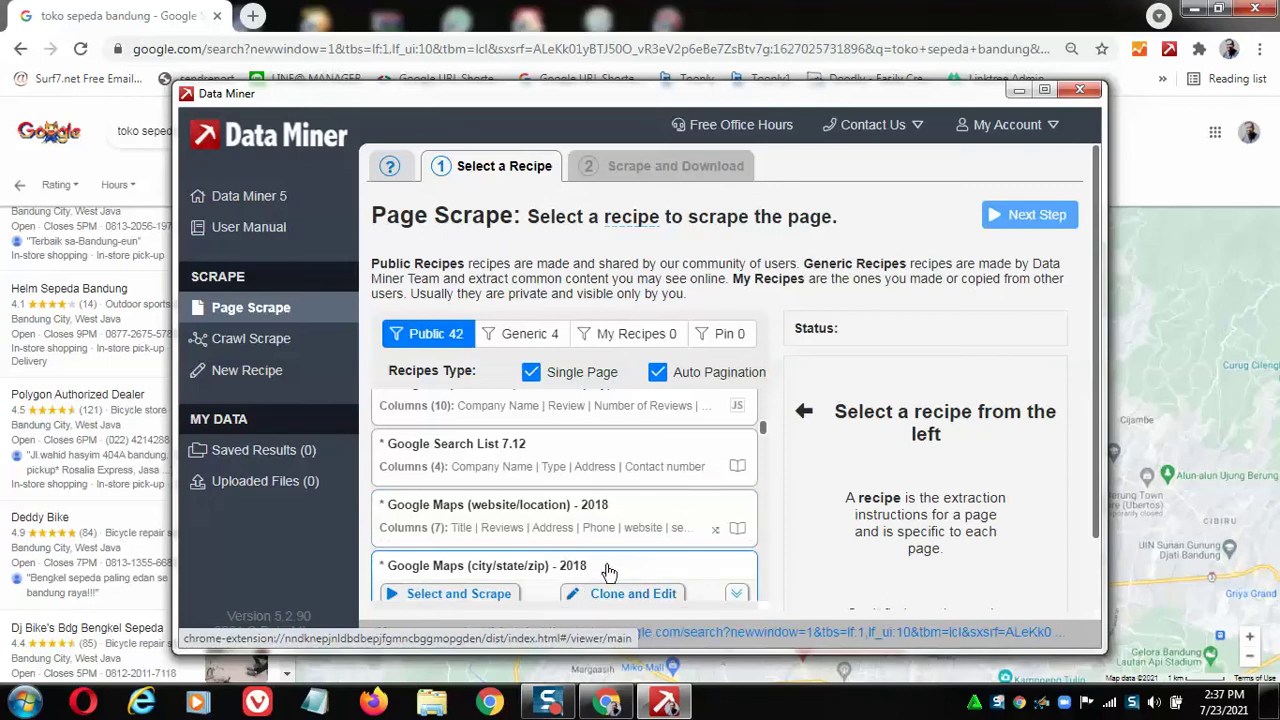
mouse_move(510, 535)
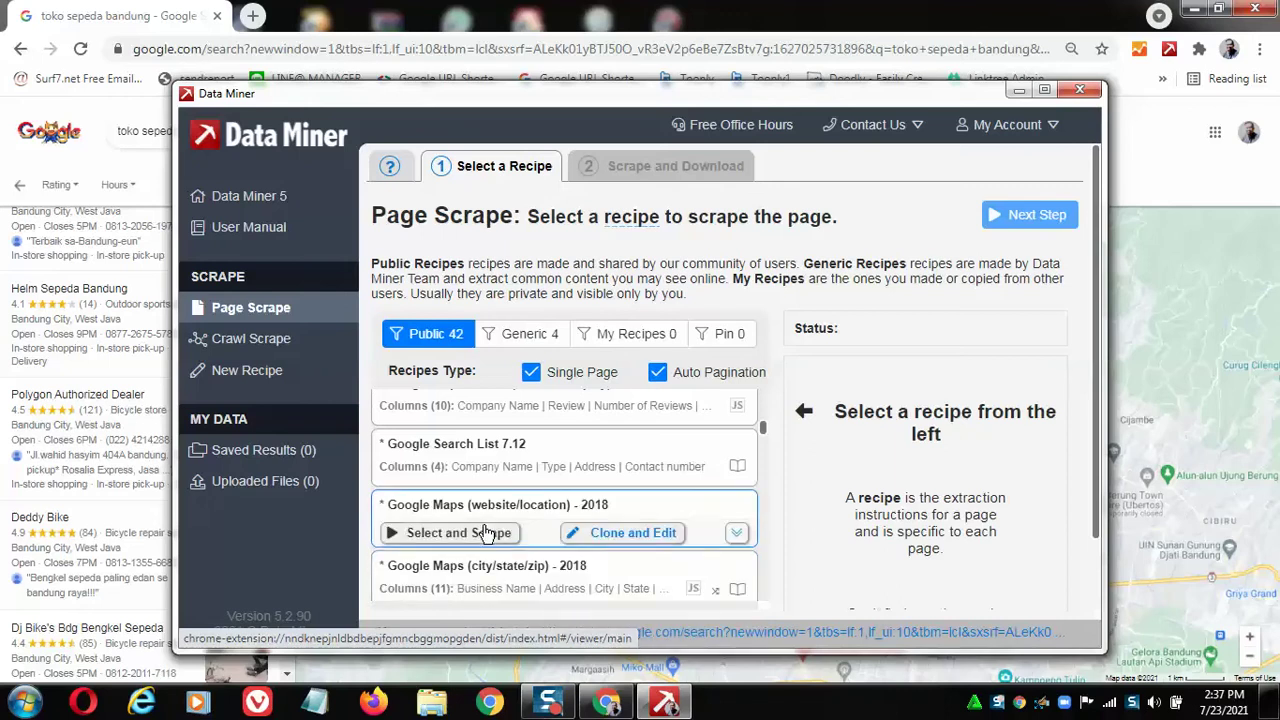
left_click(440, 537)
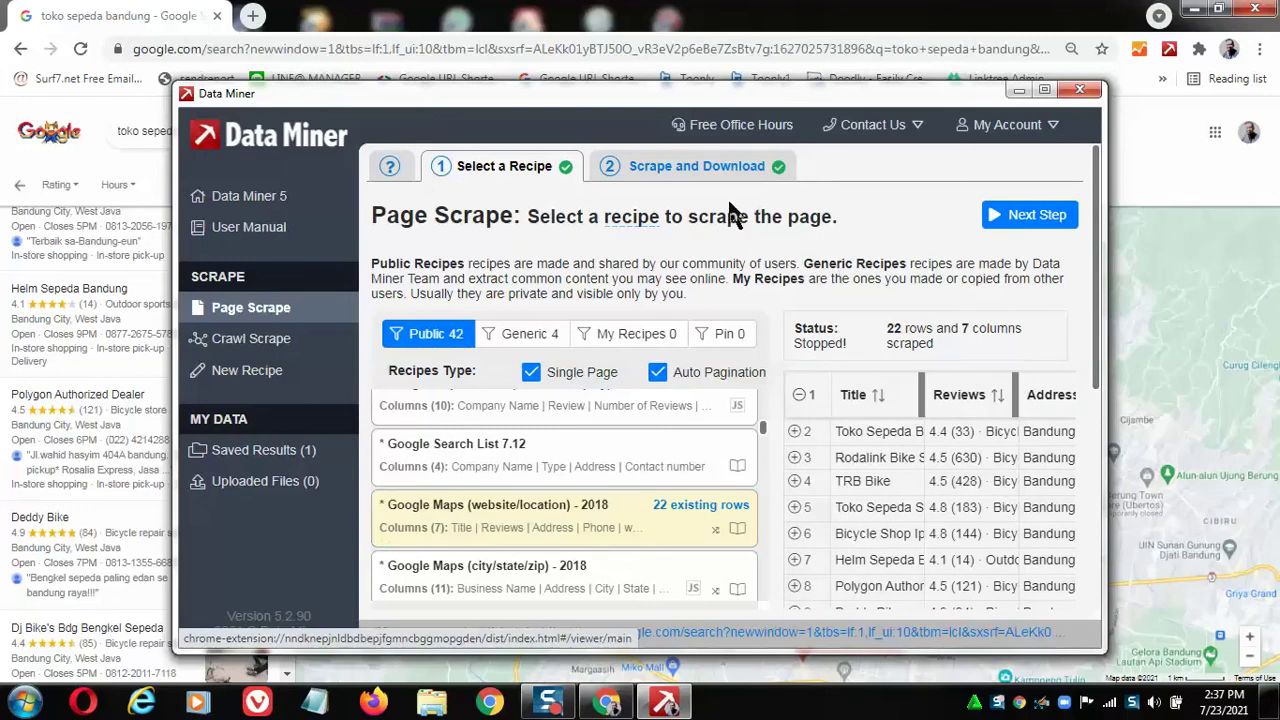
left_click(1025, 222)
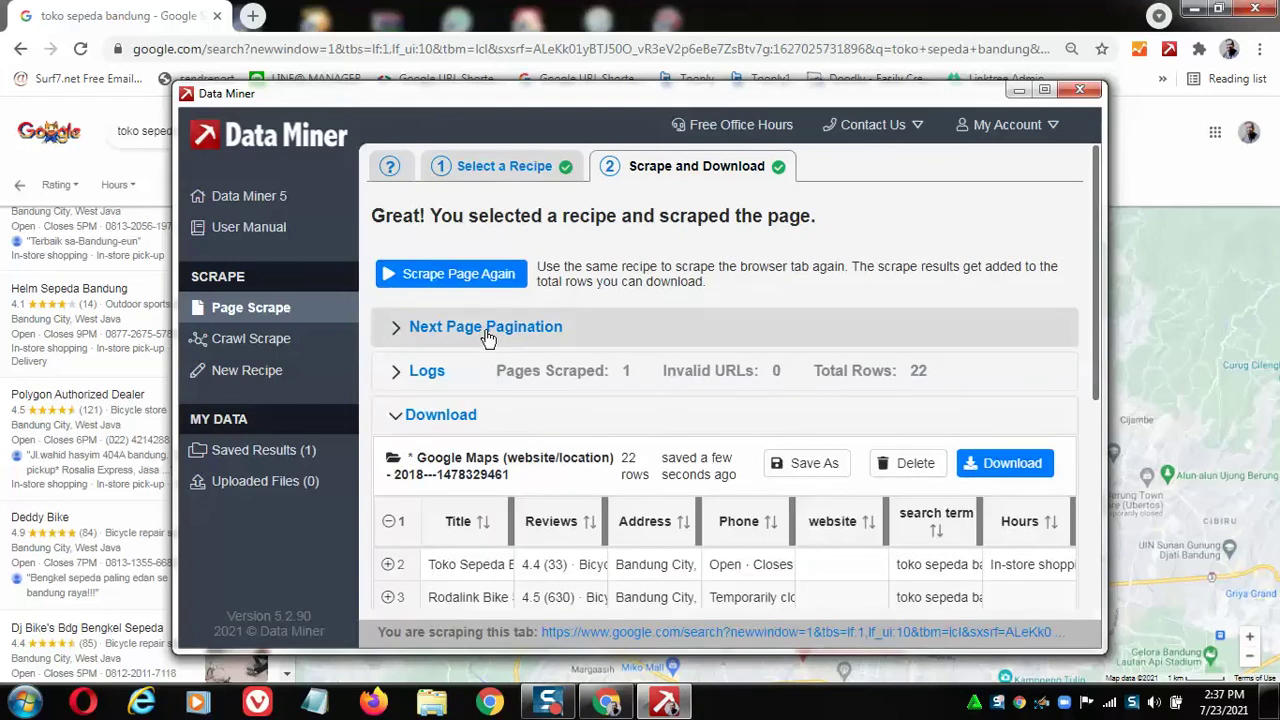
Check the pagination settings: 10 pages to scrape, 8 seconds between pages.
left_click(487, 335)
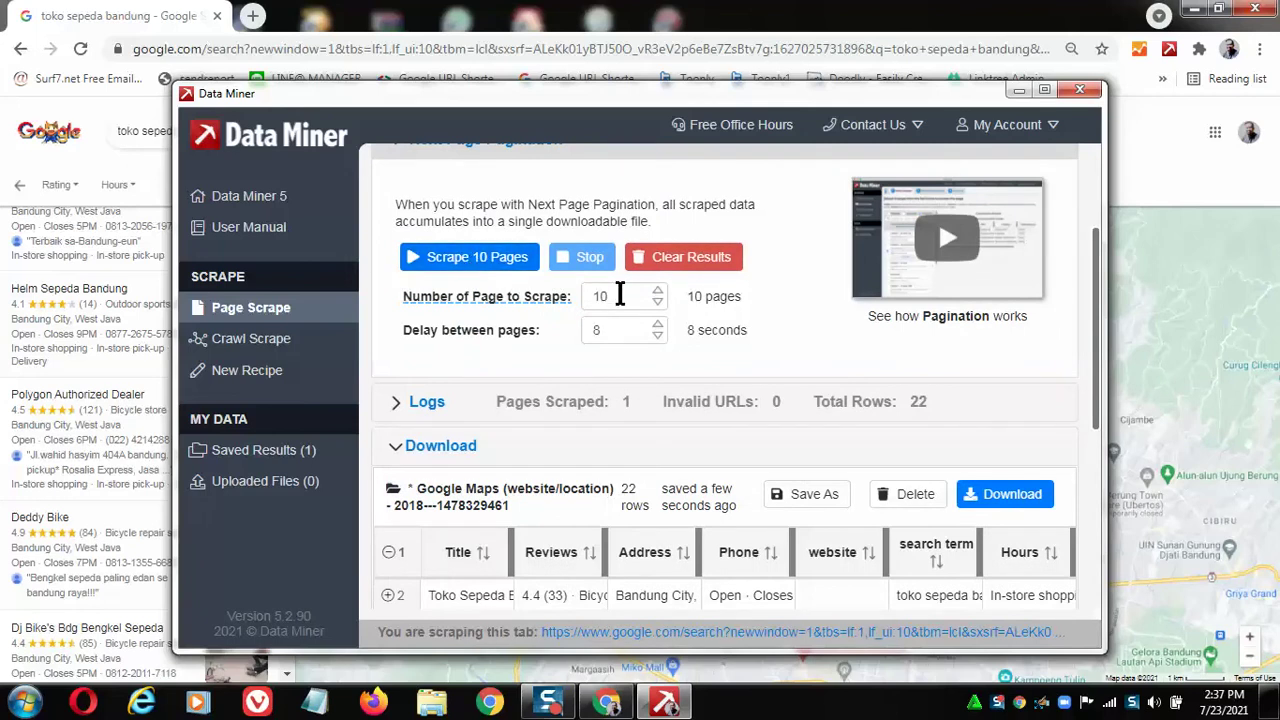
left_click(366, 25)
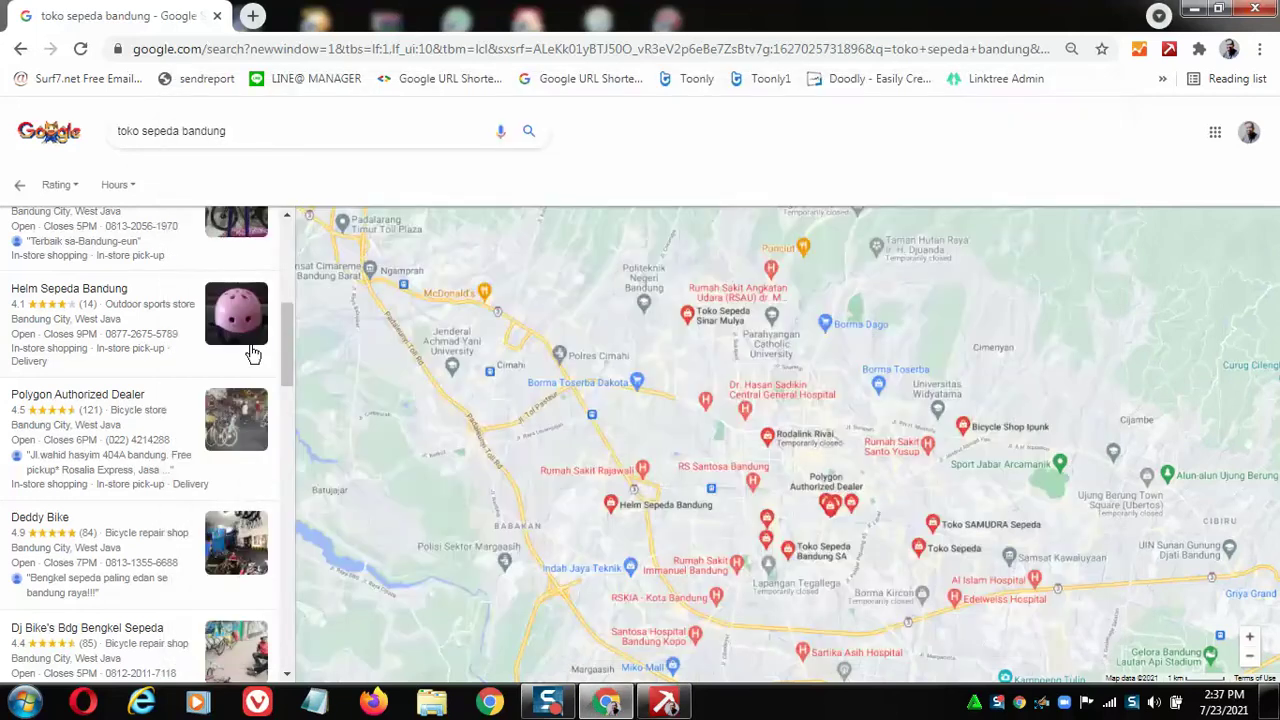
scroll(268, 378, "down", 10)
scroll(268, 378, "down", 2)
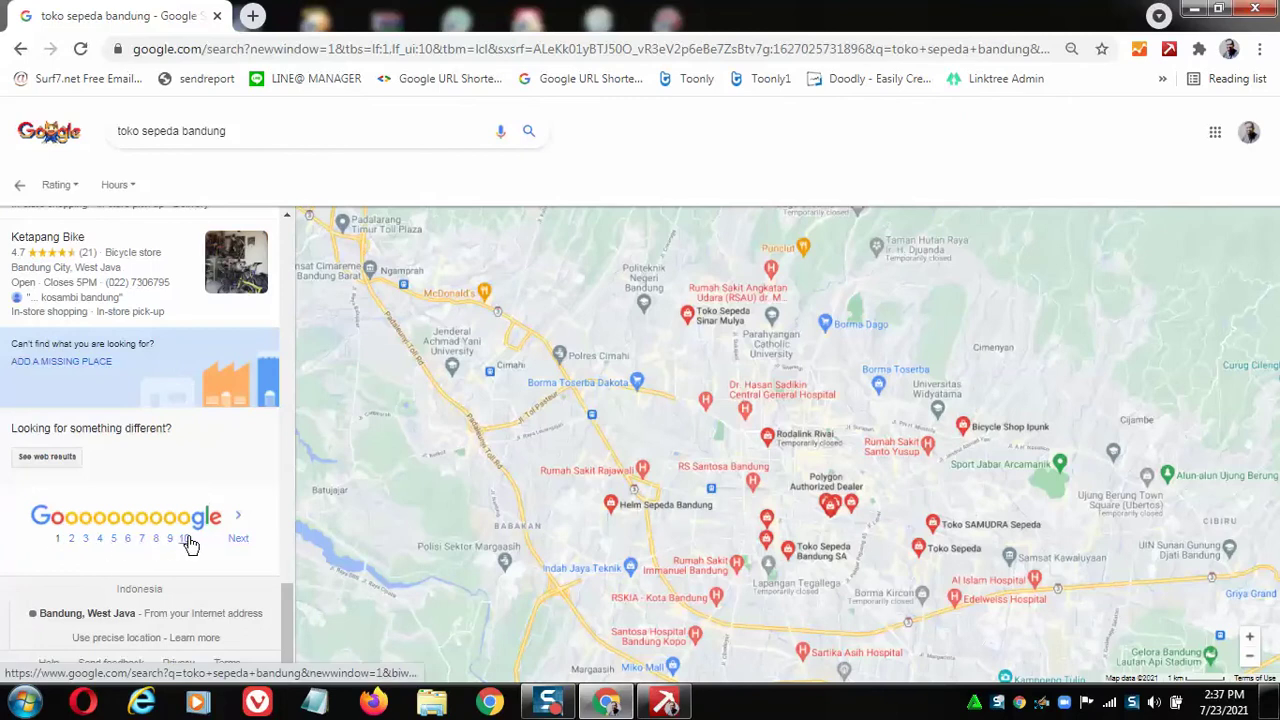
left_click(665, 702)
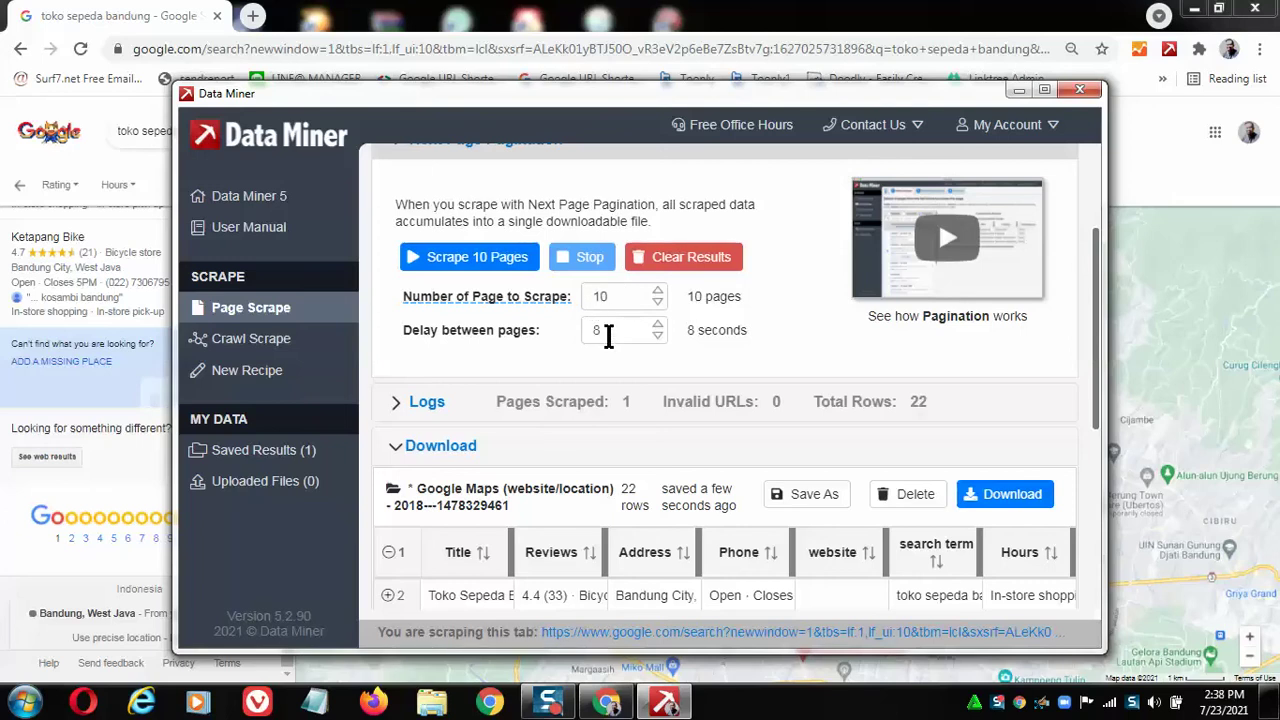
scroll(608, 335, "down", 3)
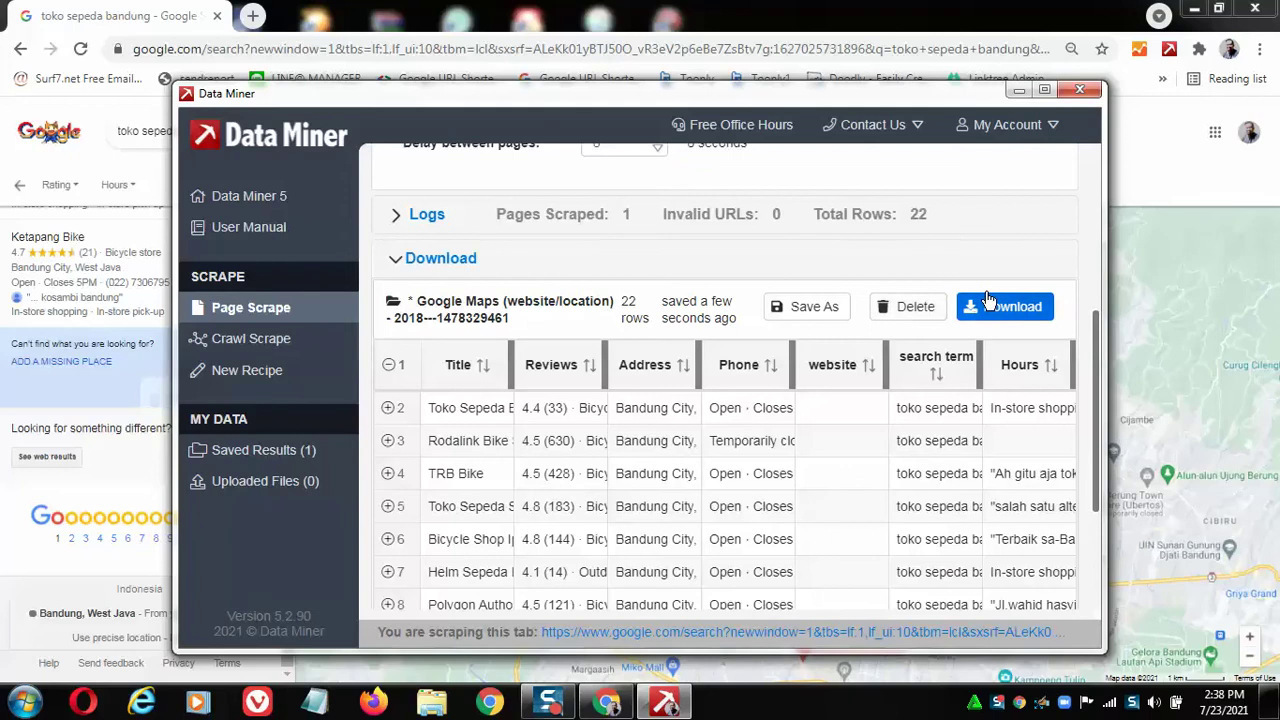
scroll(988, 300, "up", 5)
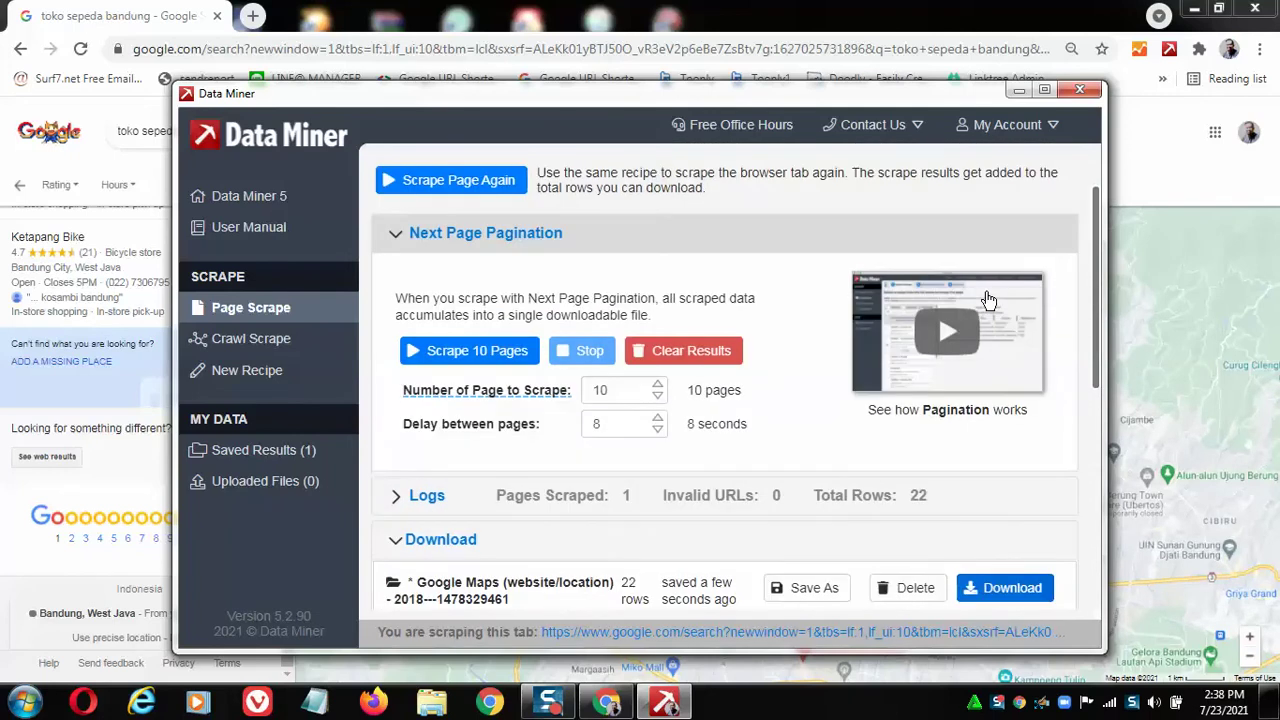
Scrape 10 more result pages, growing the data to 232 bike-shop rows over 11 pages.
left_click(463, 355)
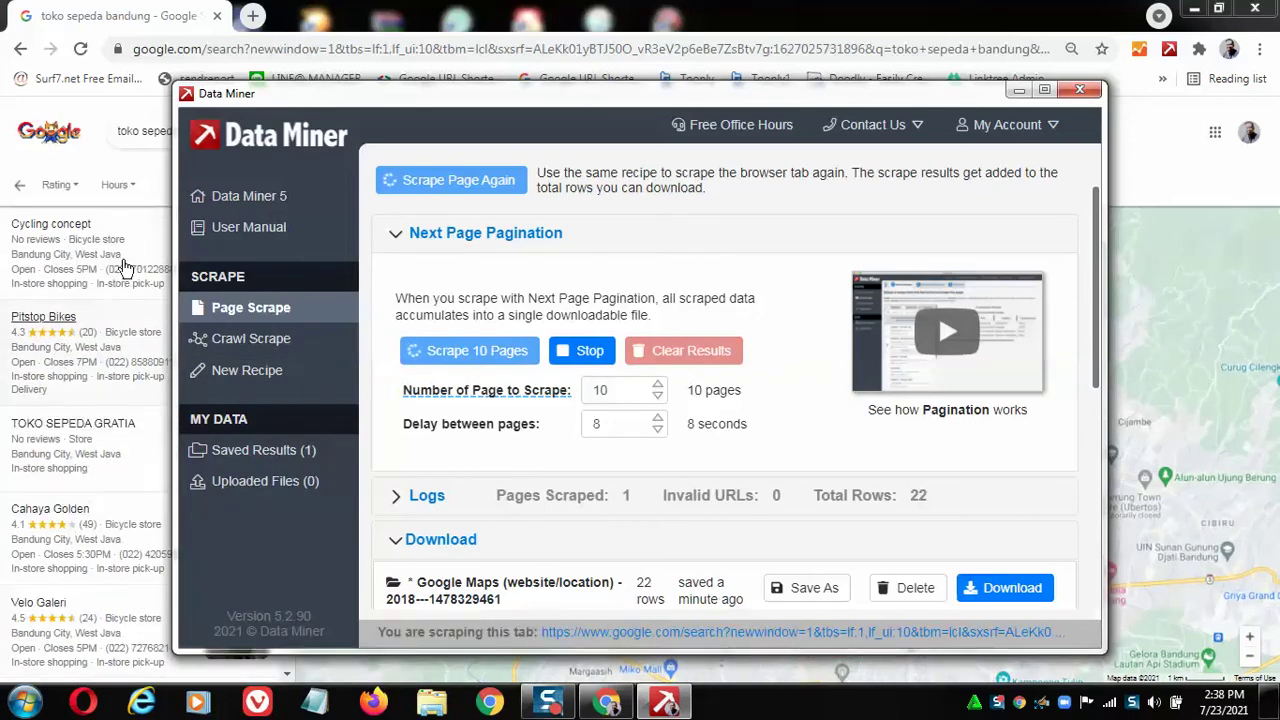
left_click(1012, 90)
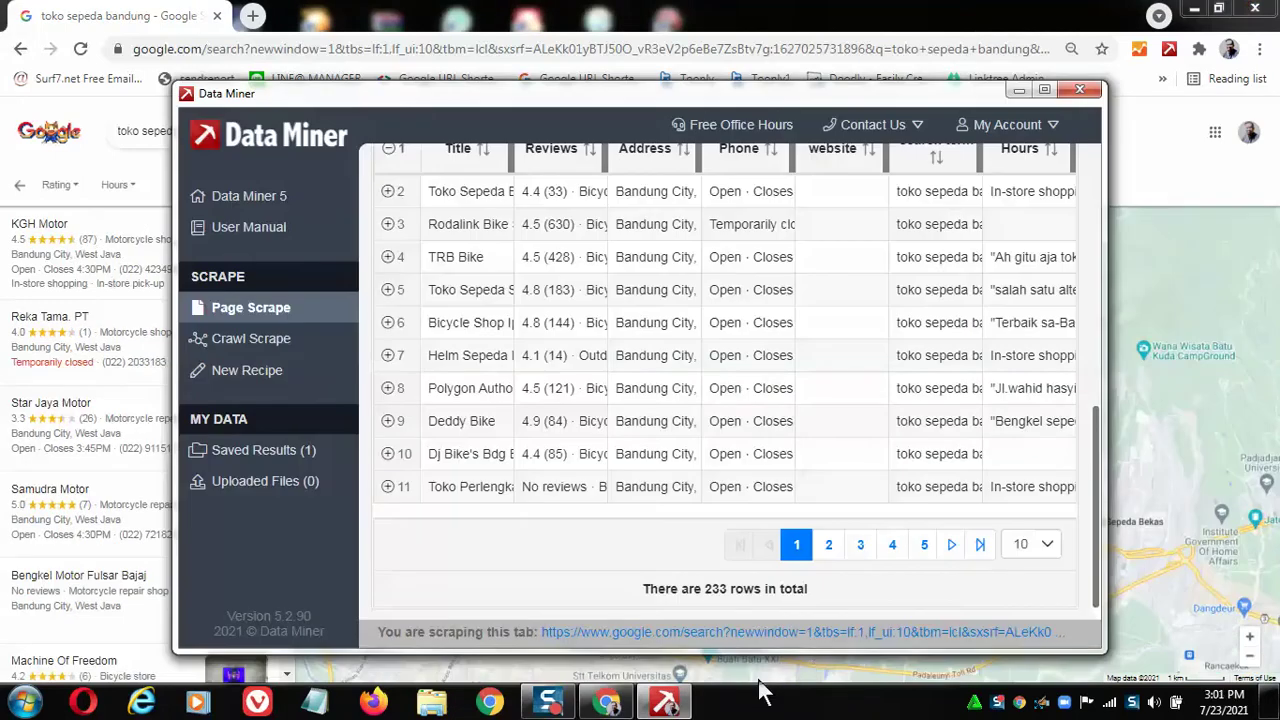
scroll(763, 468, "up", 6)
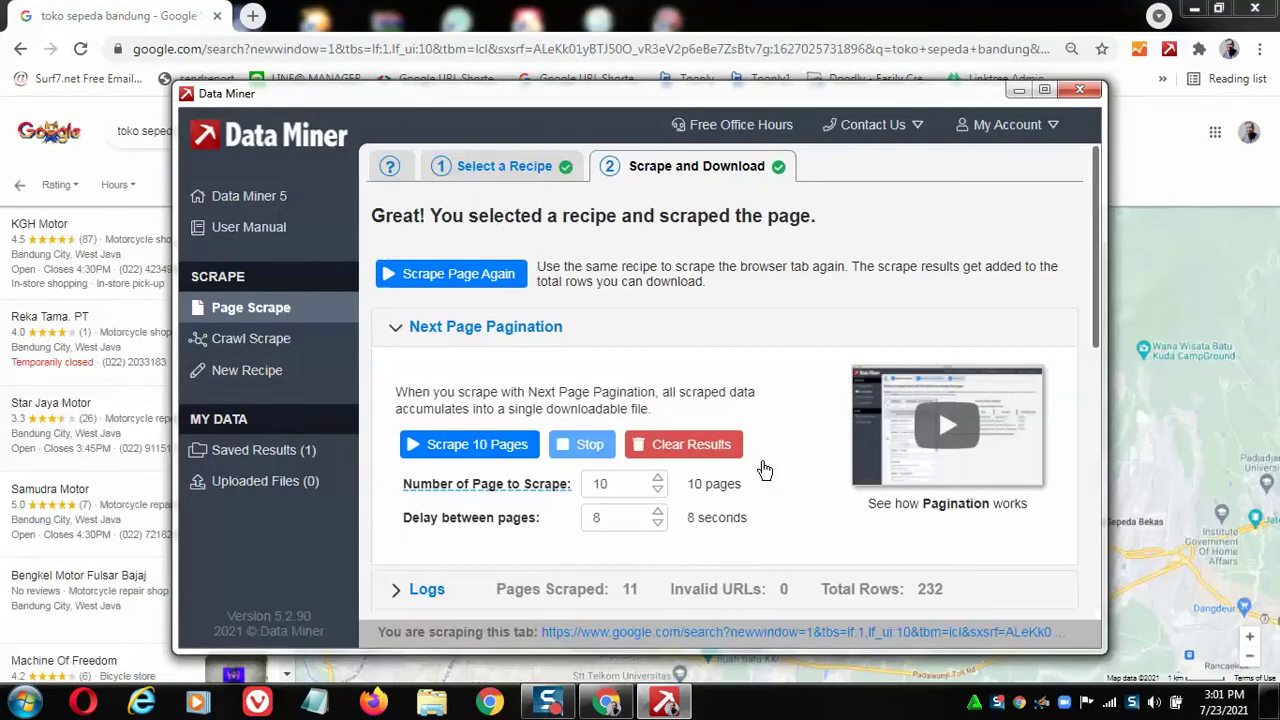
scroll(655, 455, "down", 4)
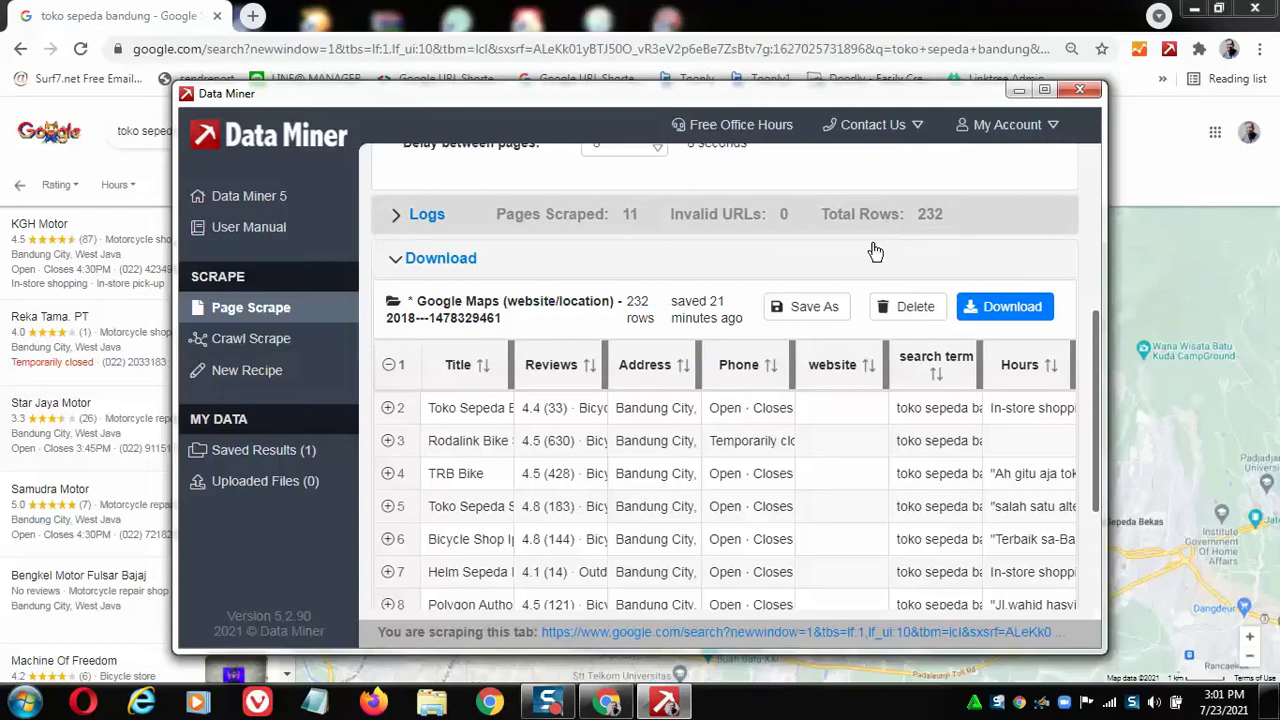
Save the rows as CSV 'Toko Sepedah Bandung' in Pictures and open it maximized in Excel.
left_click(998, 312)
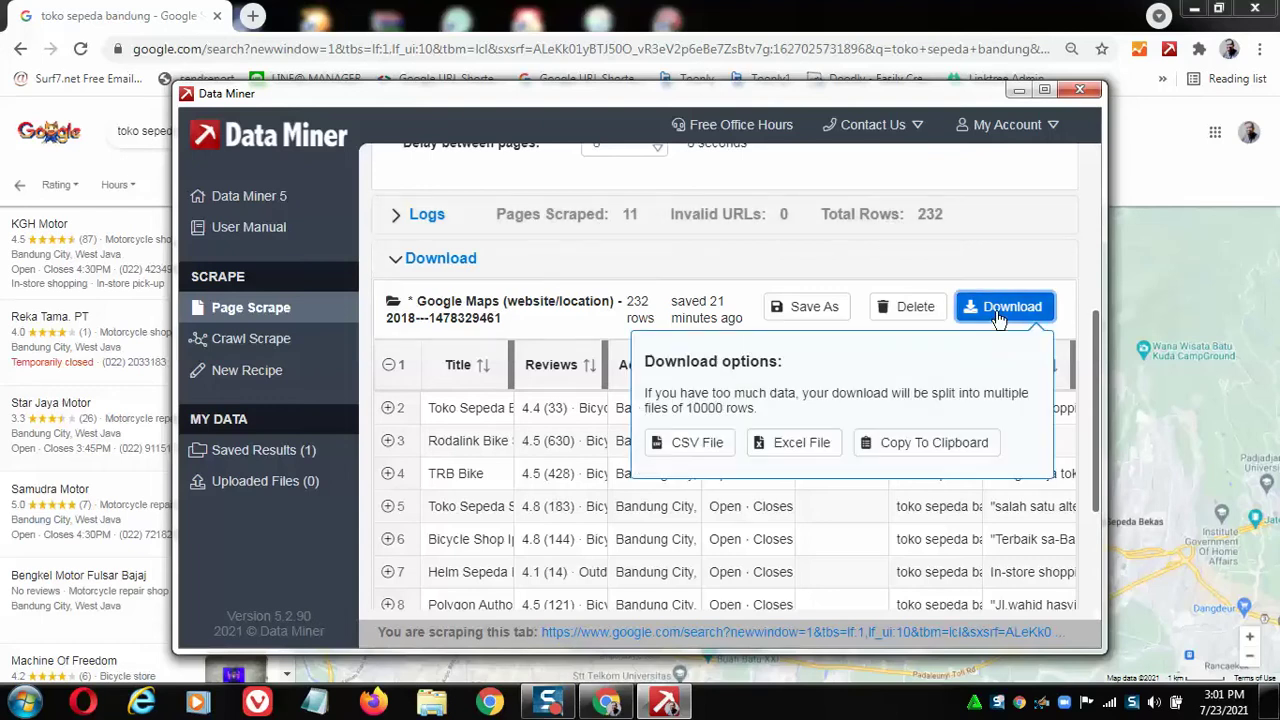
left_click(692, 450)
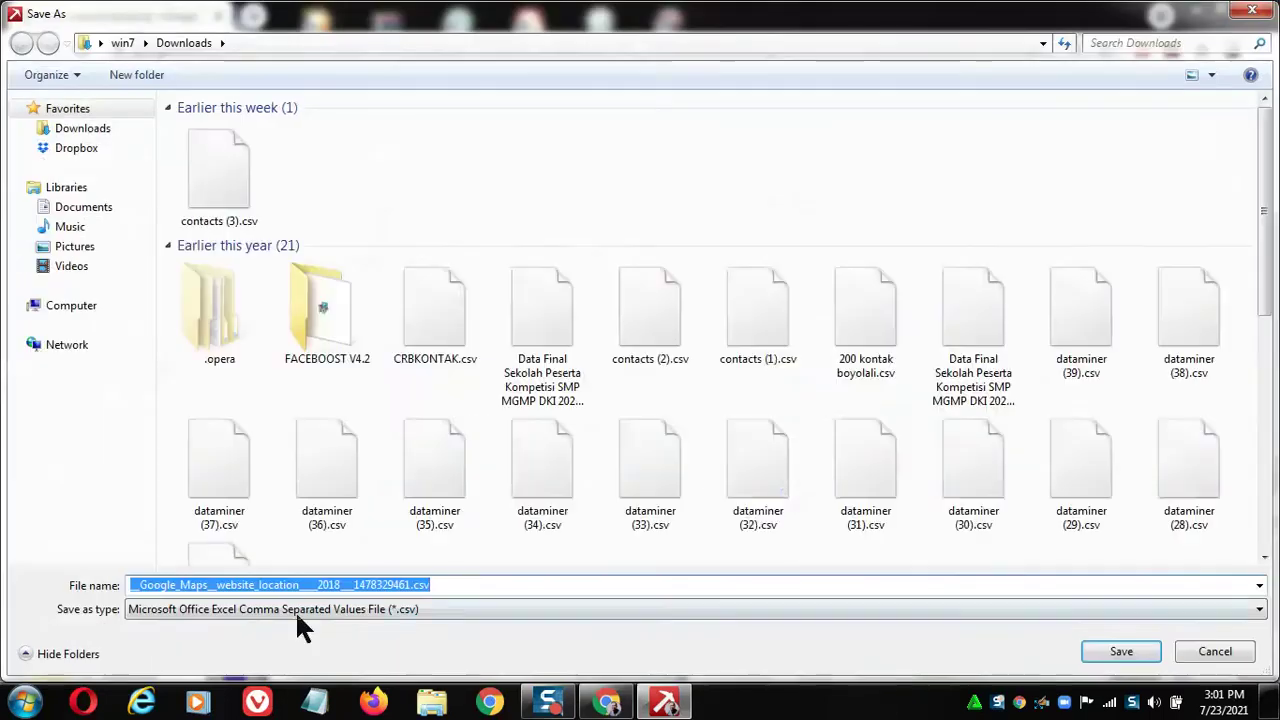
type("T")
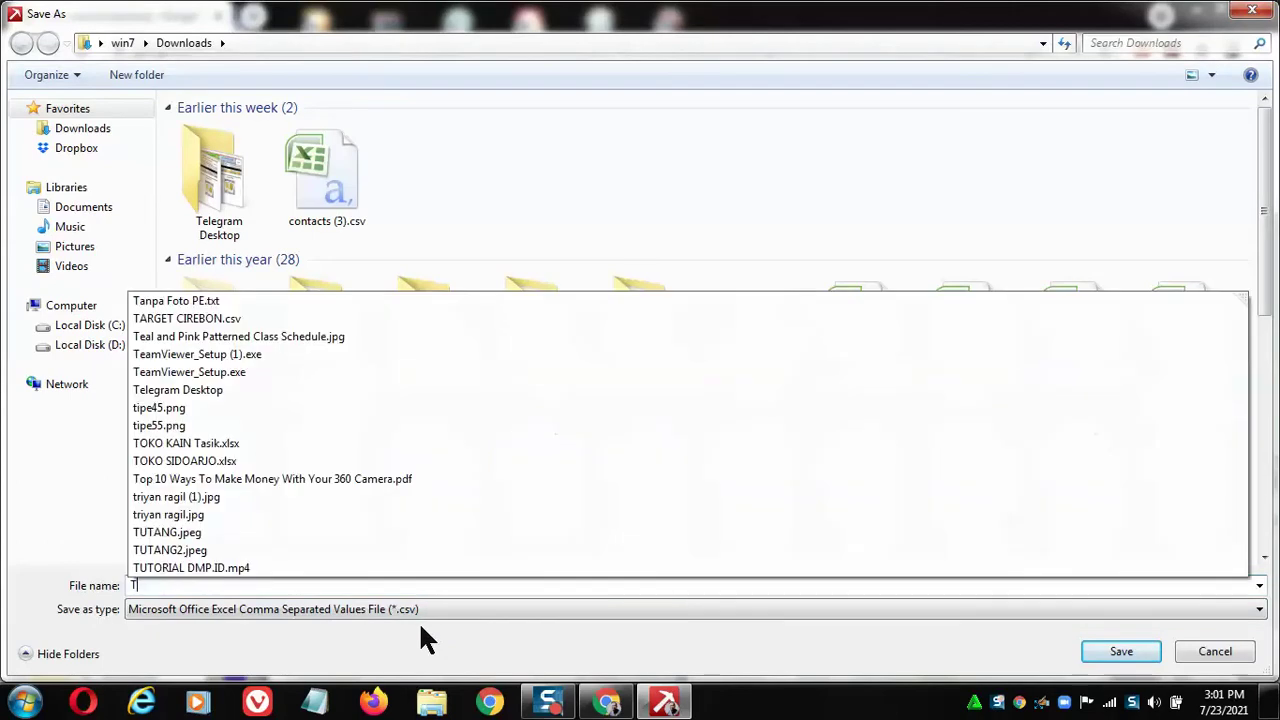
type("oko Sep")
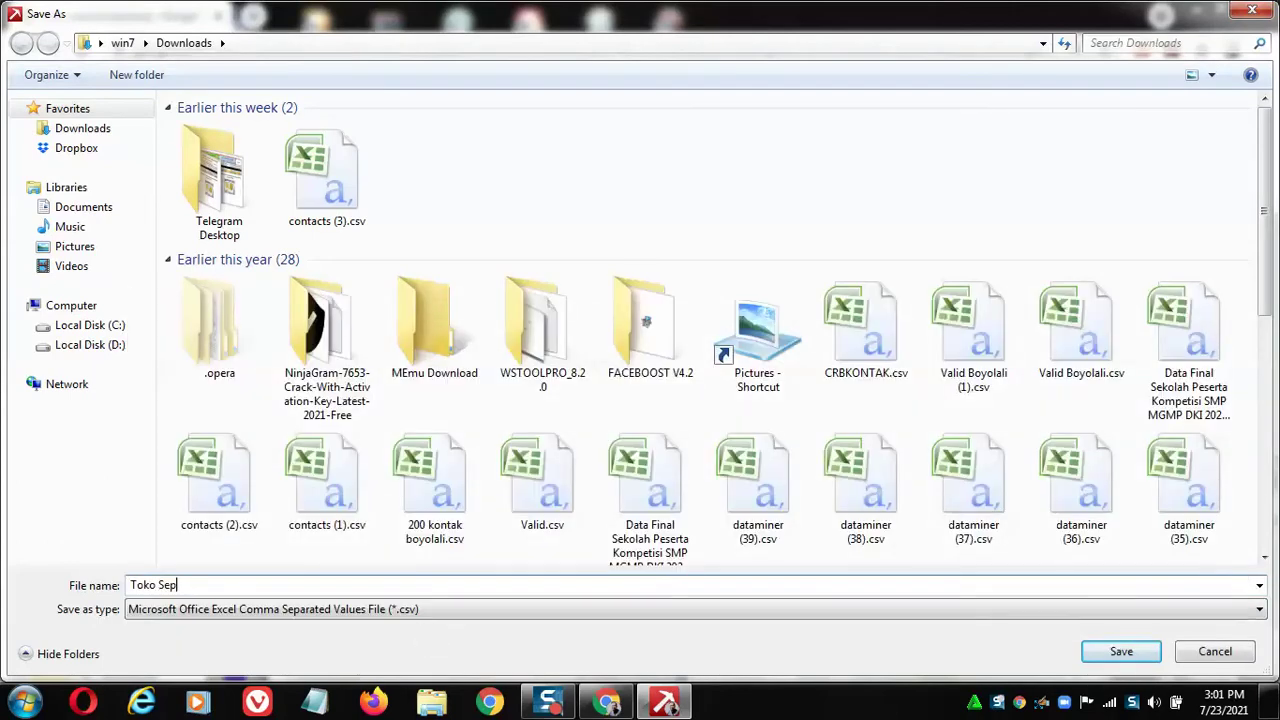
type("edah Bandung")
left_click(78, 247)
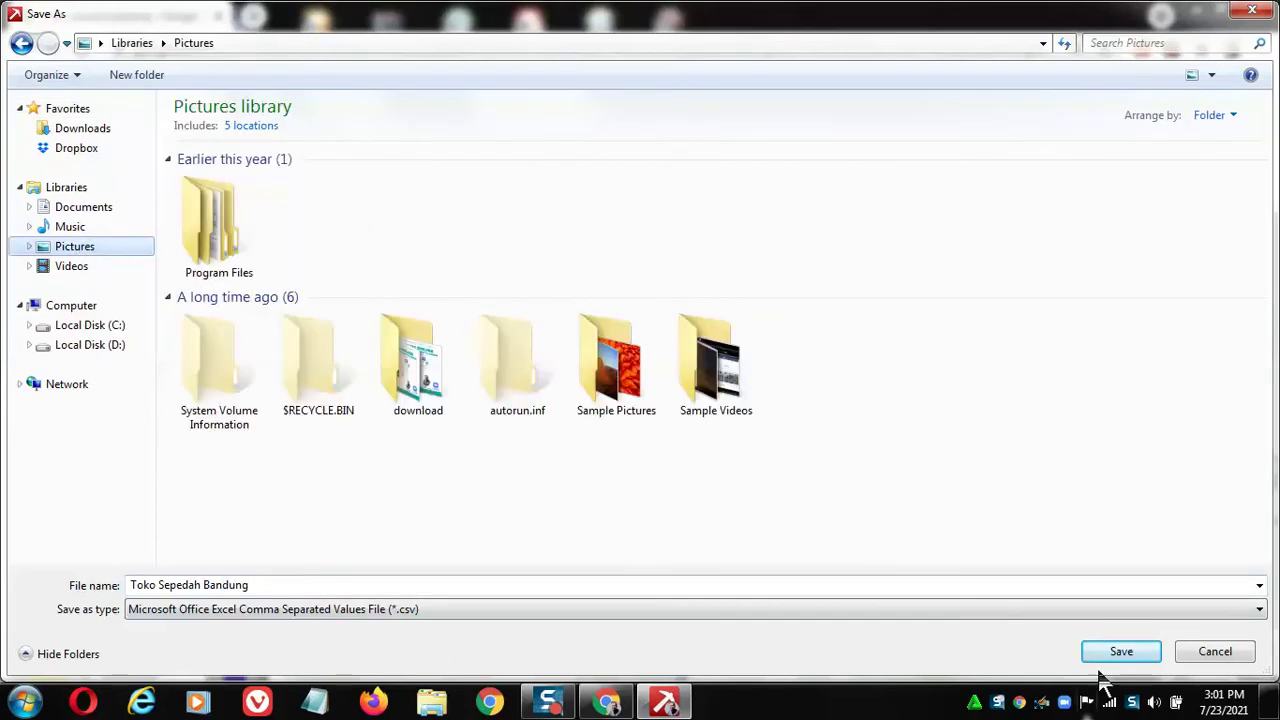
left_click(1127, 660)
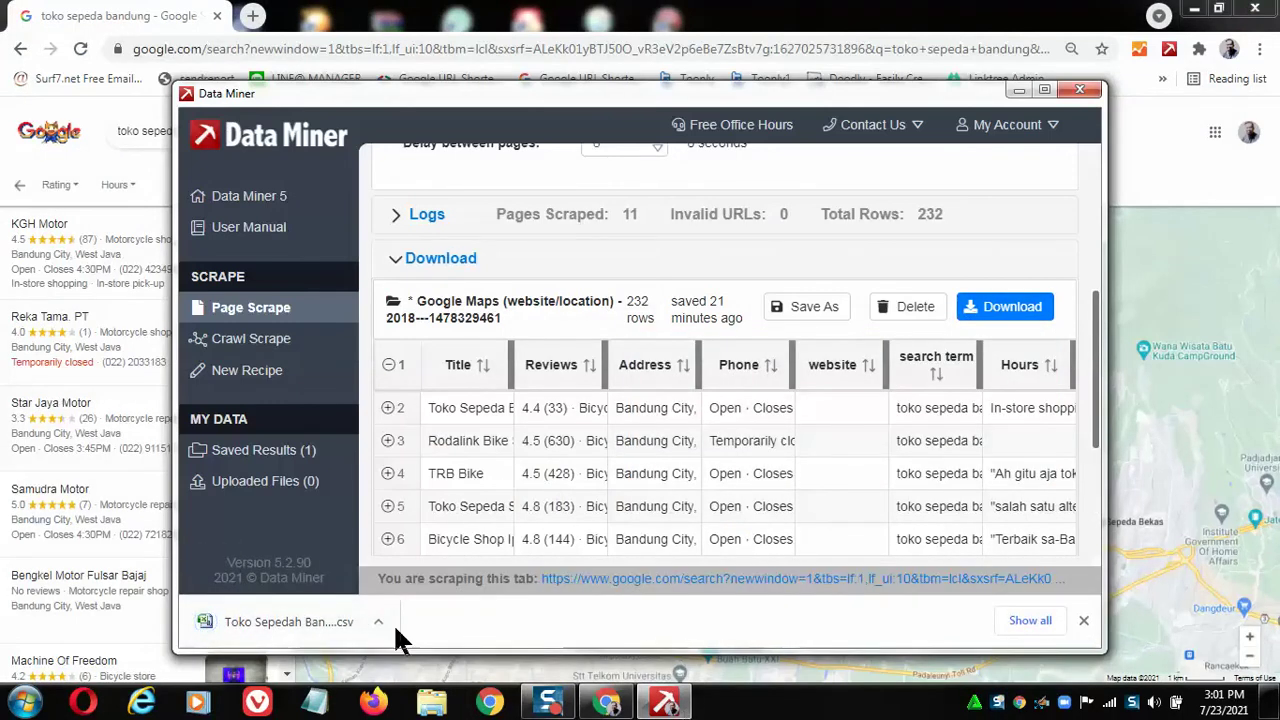
left_click(308, 624)
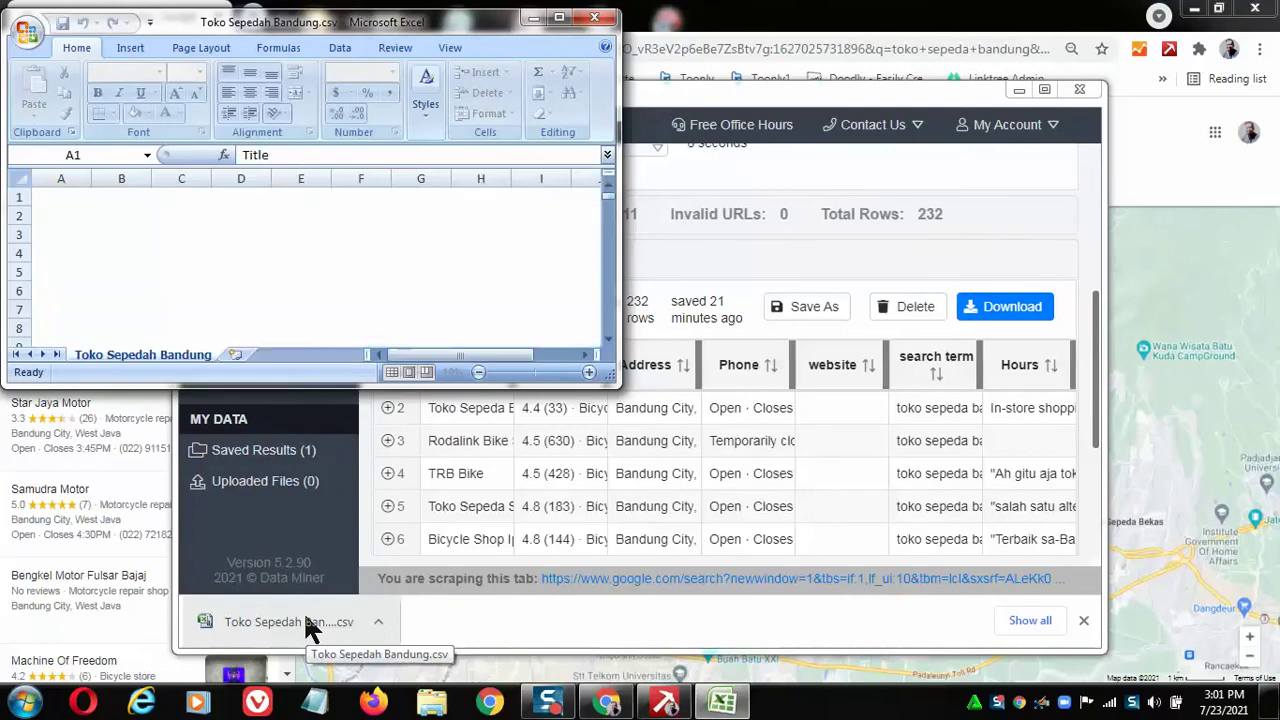
left_click(560, 18)
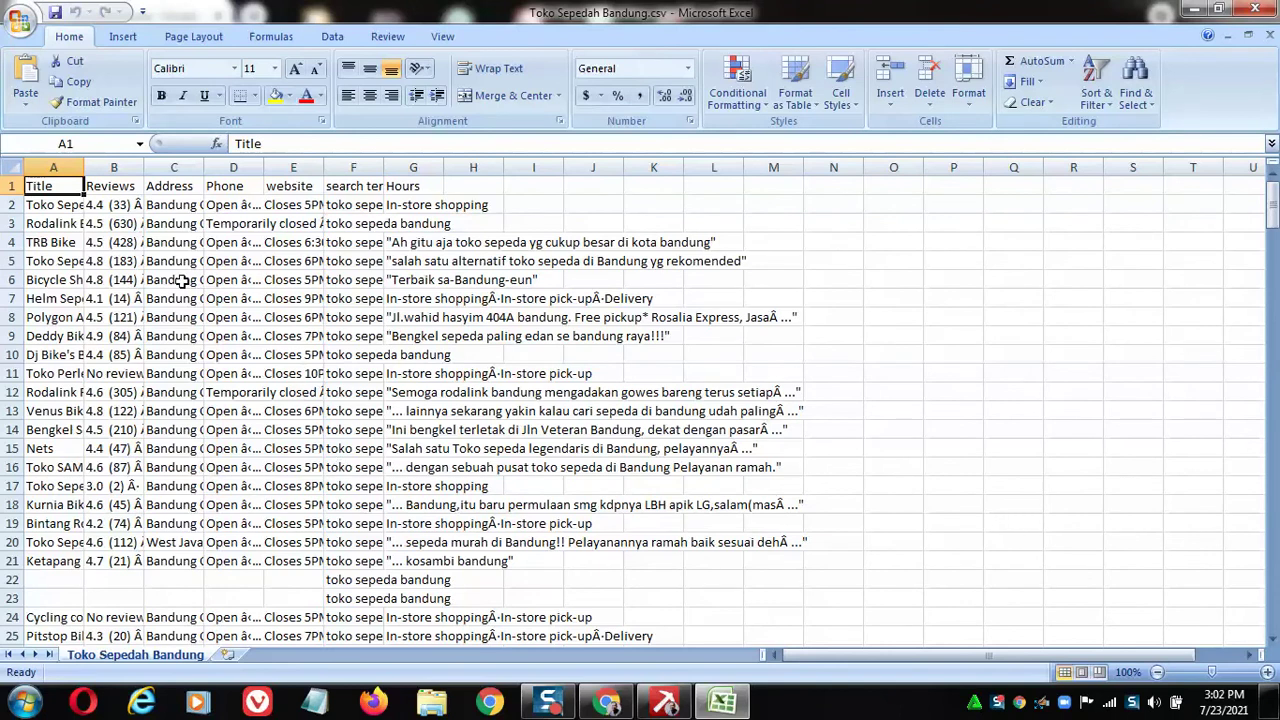
Adjust the widths of columns A, C (Address) and D (Phone) to fit their contents.
double_click(83, 167)
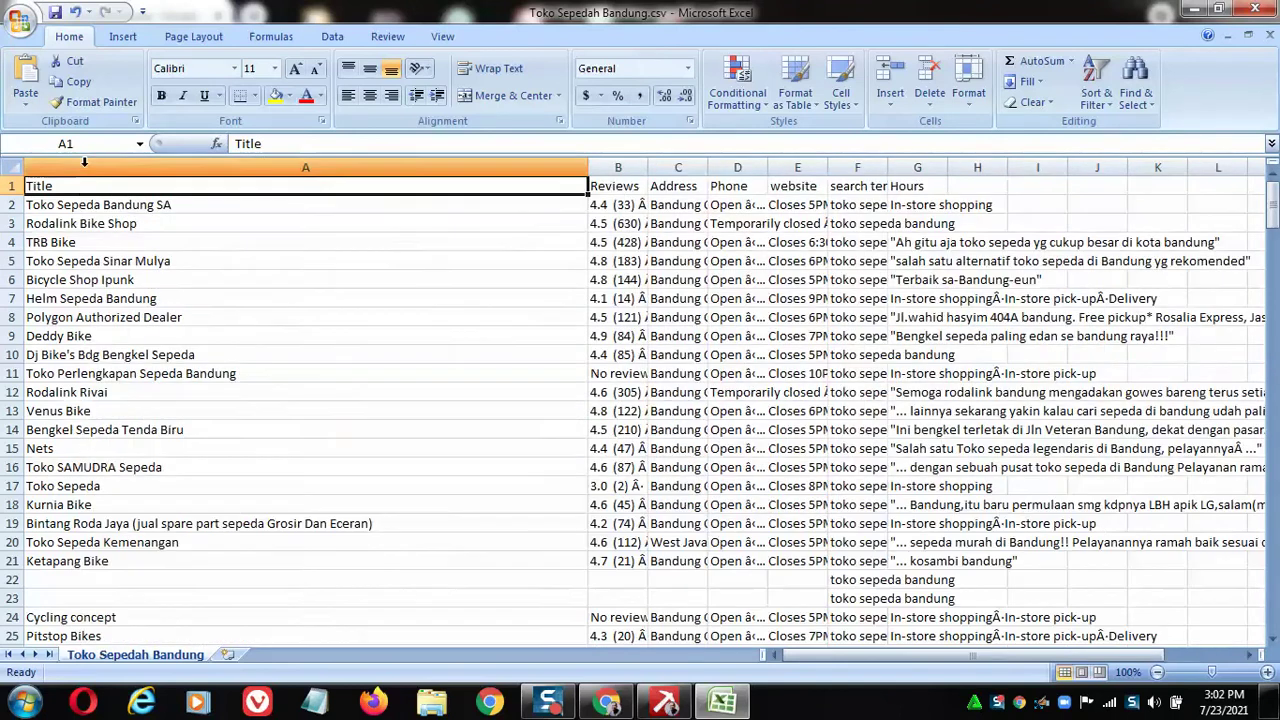
left_click_drag(588, 159, 418, 159)
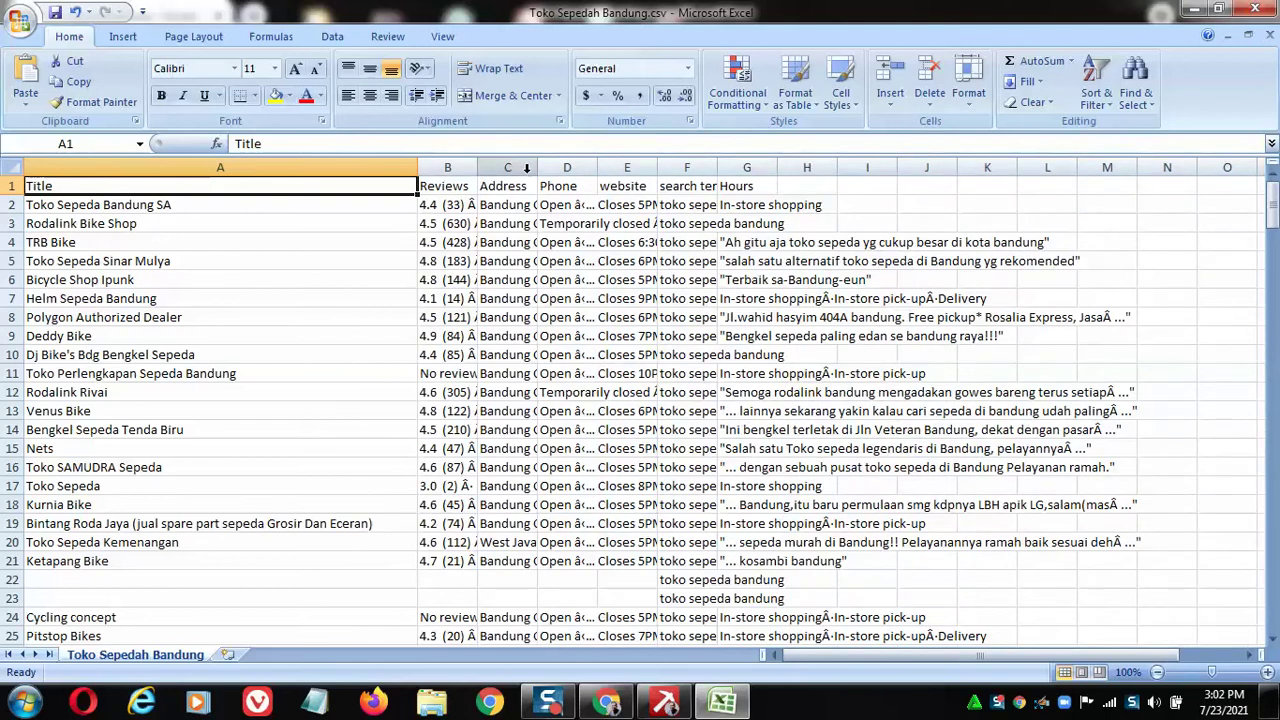
double_click(537, 167)
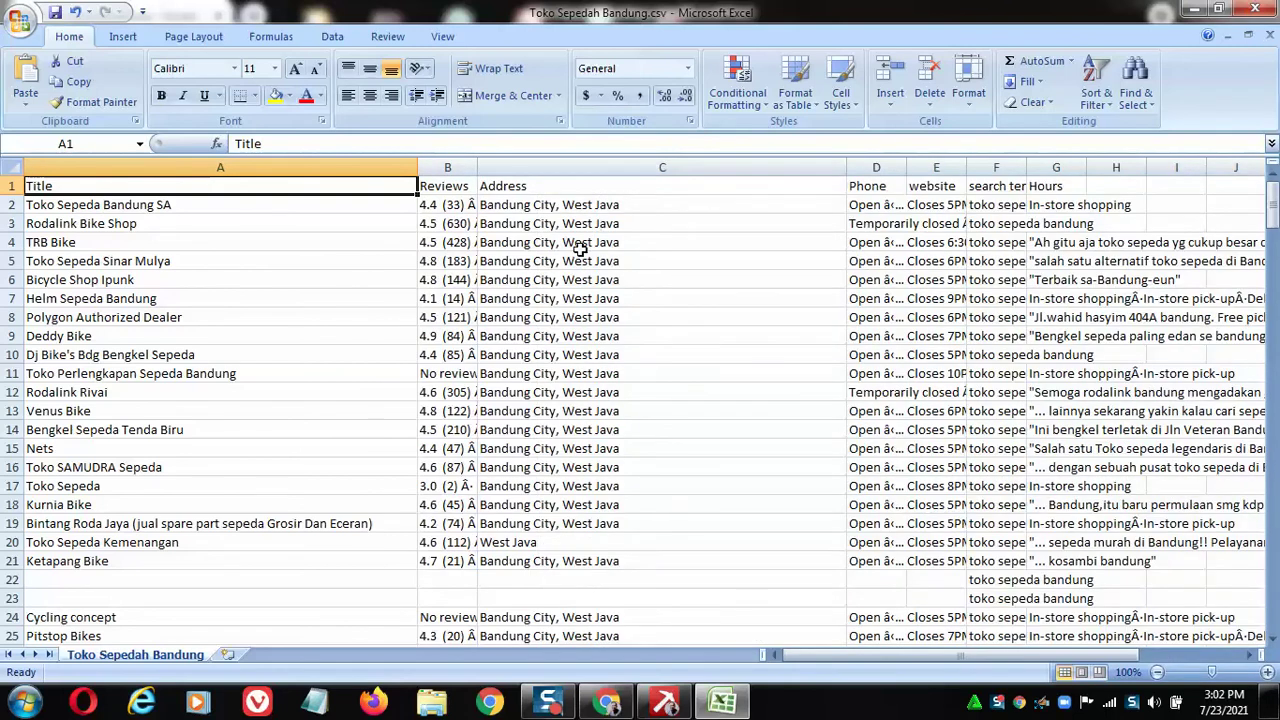
scroll(588, 237, "down", 7)
scroll(571, 251, "up", 7)
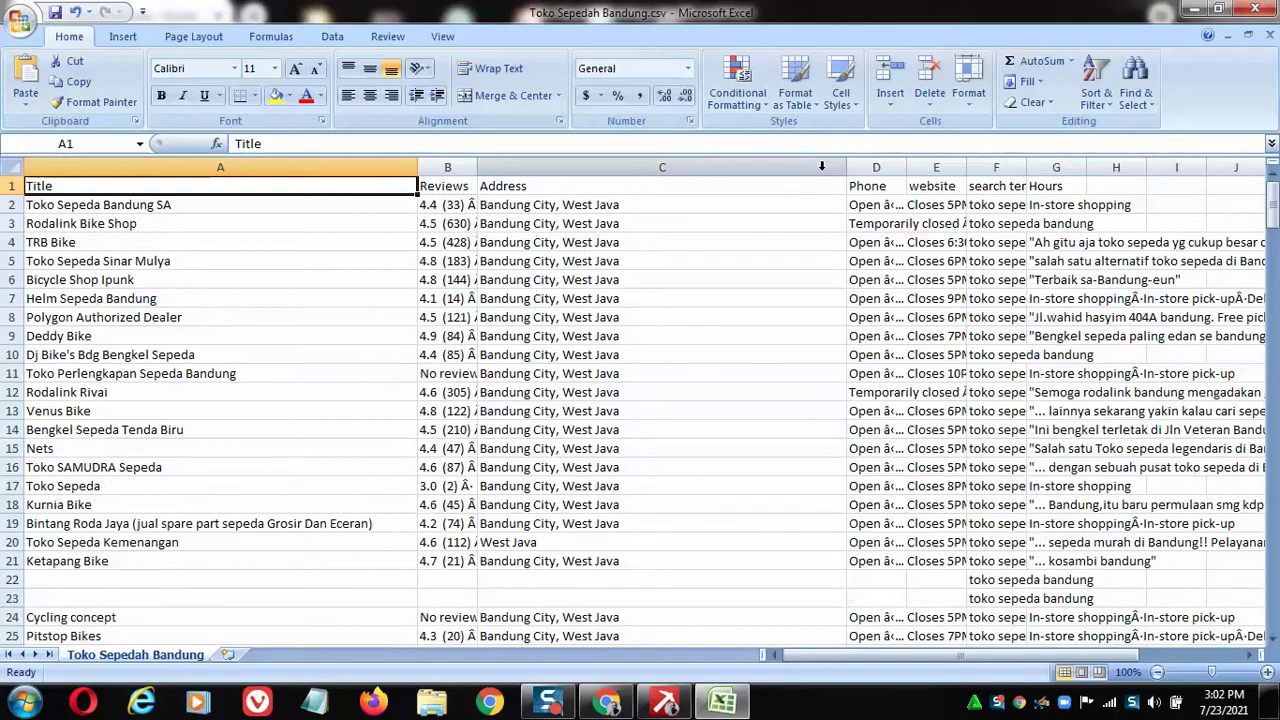
left_click_drag(846, 167, 628, 167)
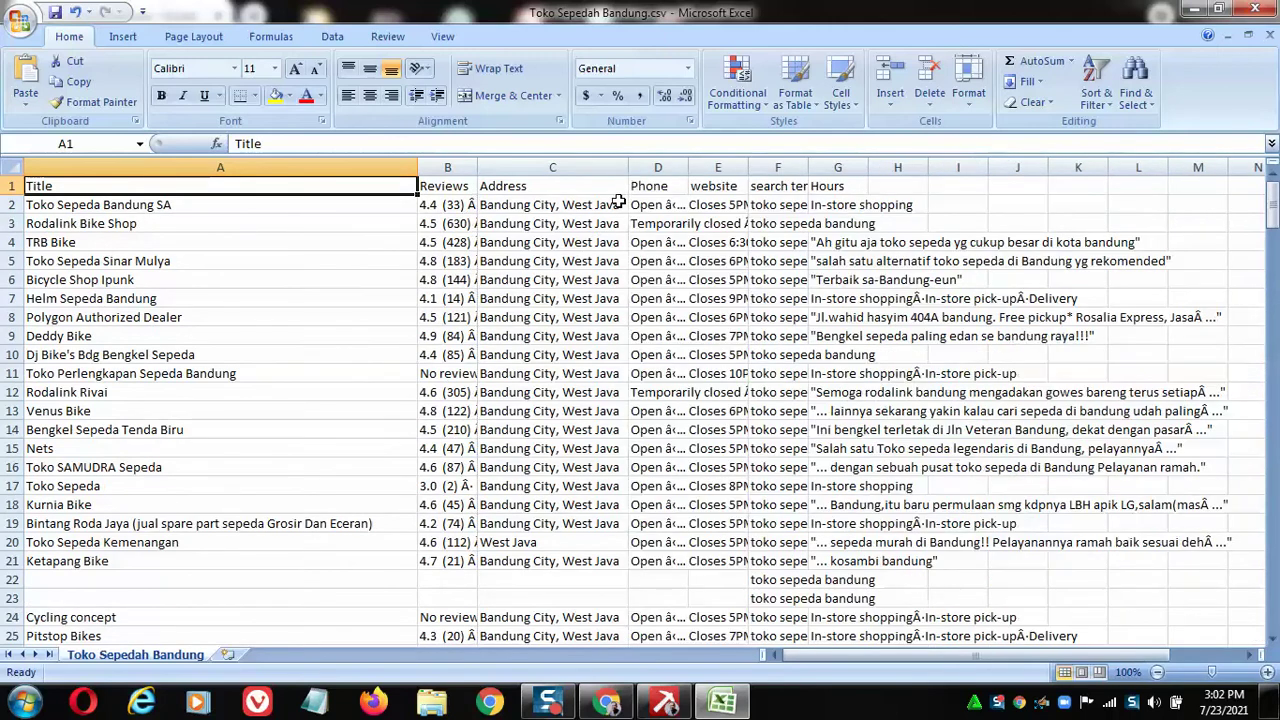
double_click(691, 165)
scroll(751, 227, "down", 5)
scroll(751, 227, "down", 3)
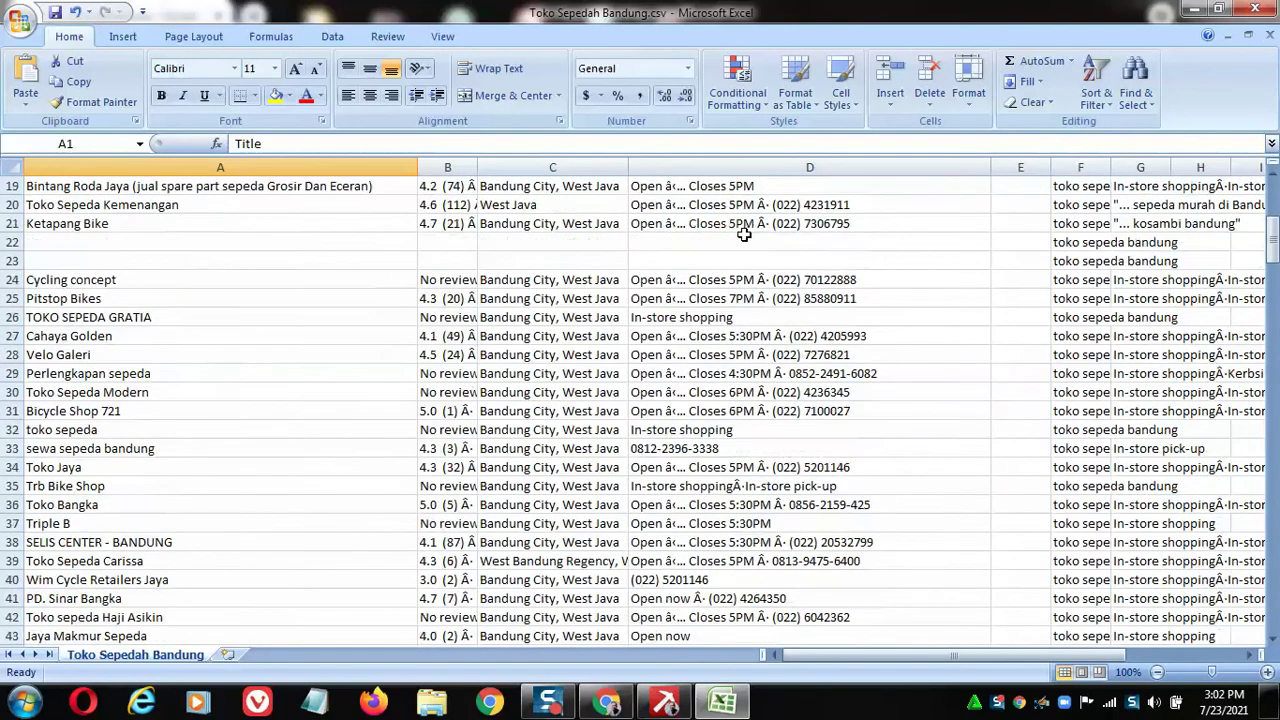
scroll(738, 245, "up", 8)
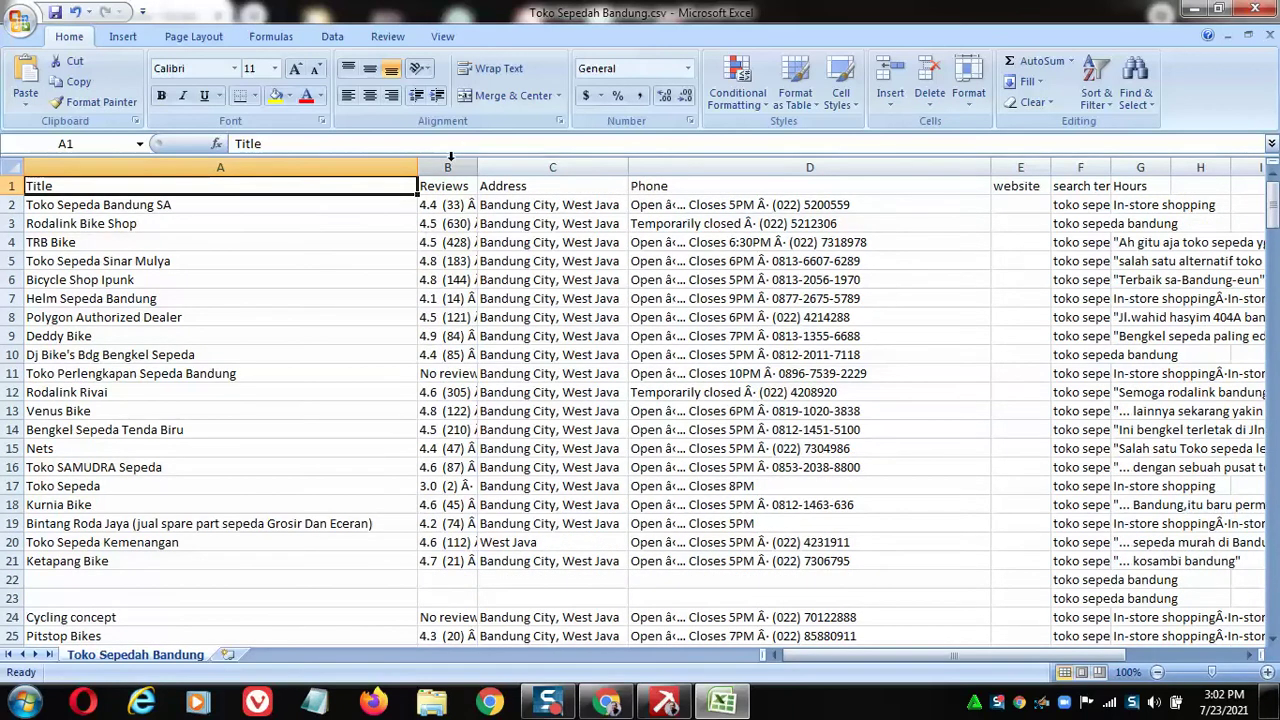
Delete the Reviews and Address columns.
left_click(447, 166)
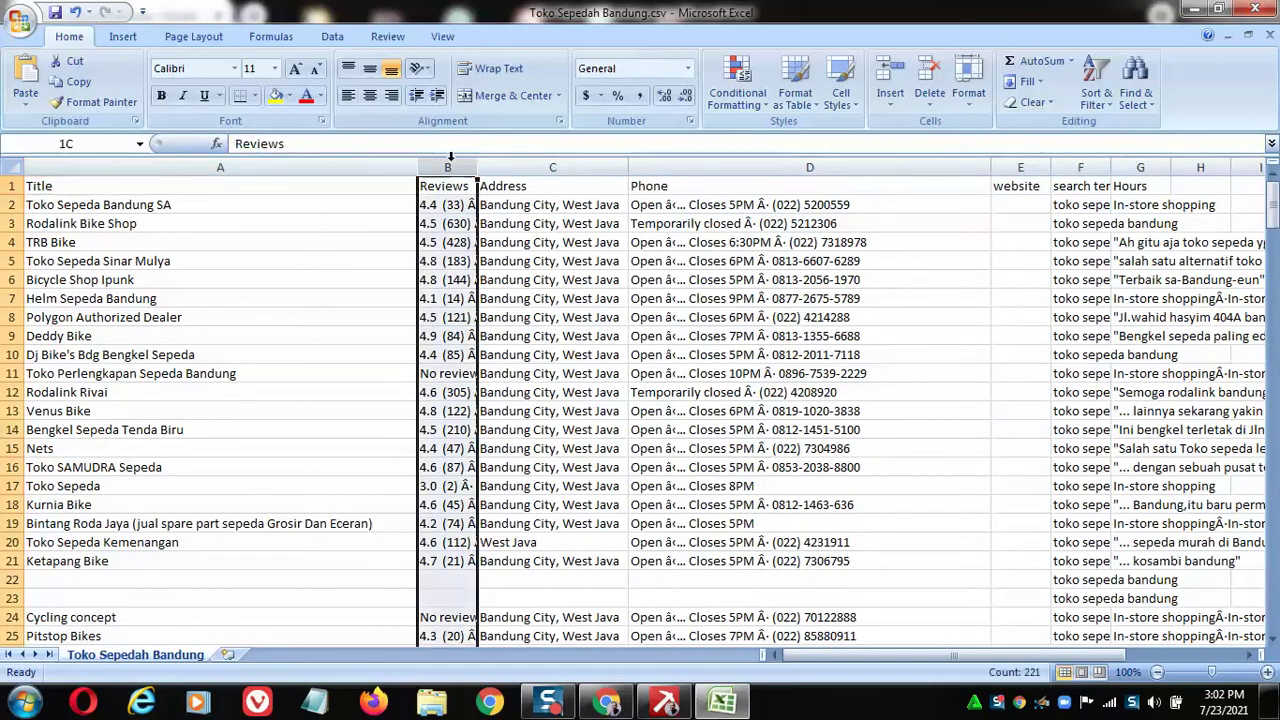
left_click(538, 162, "shift")
right_click(536, 162)
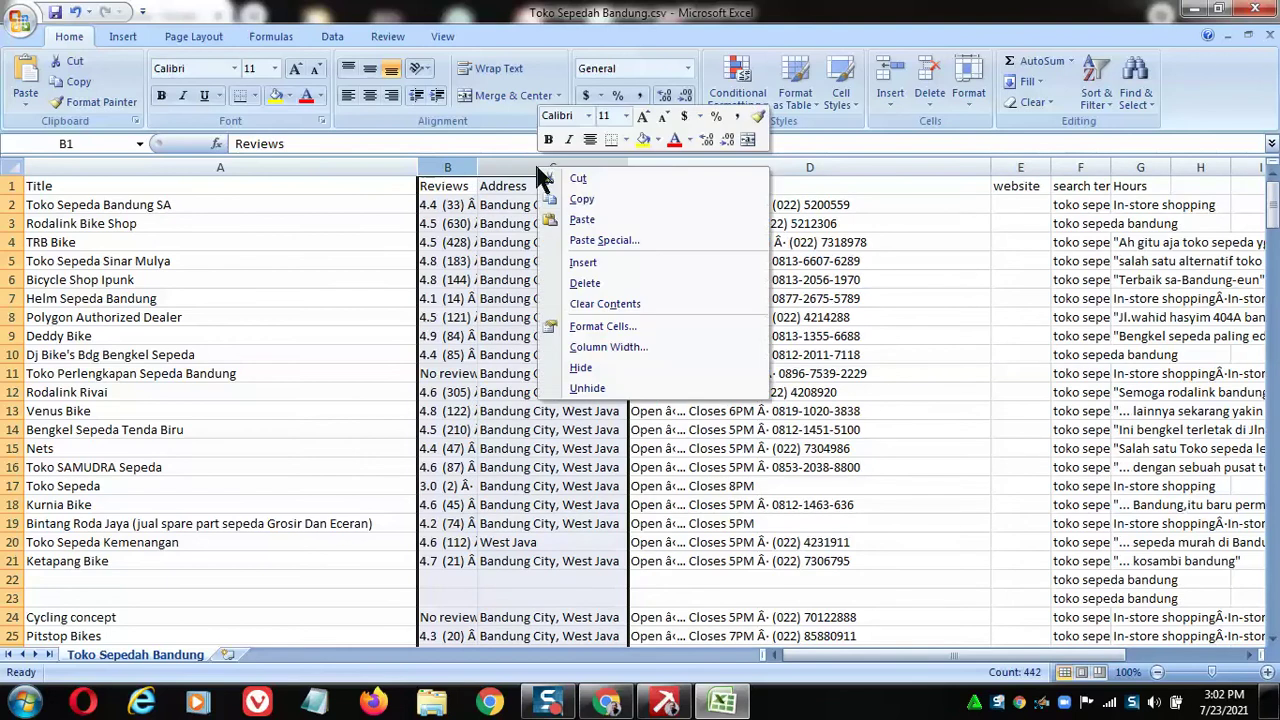
left_click(617, 280)
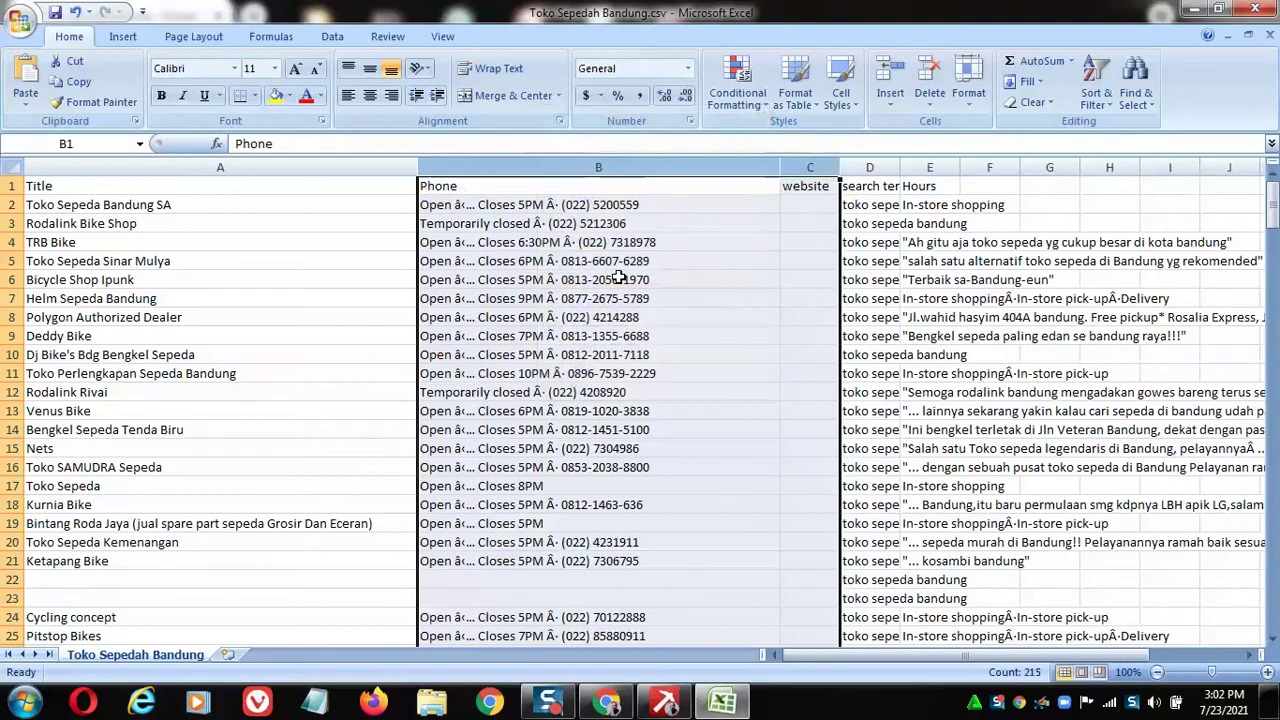
Clear the website, search-term, hours and other data in columns C through L.
left_click(811, 167)
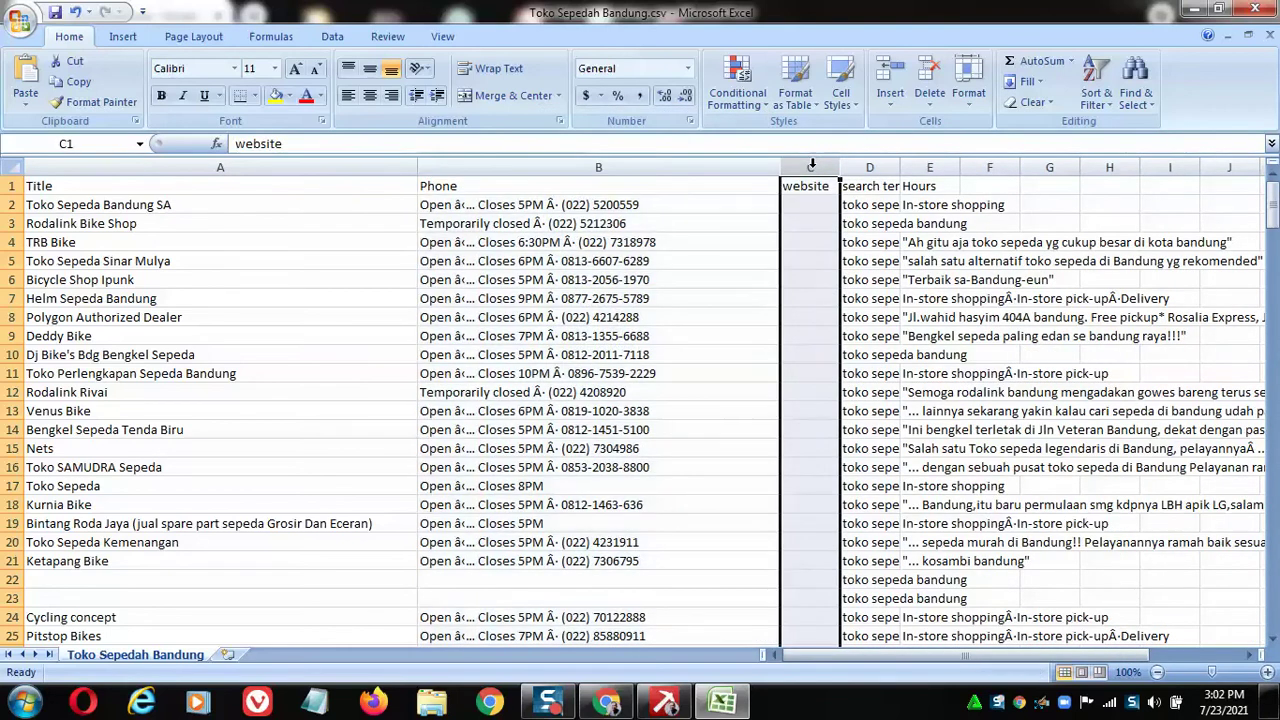
left_click_drag(811, 167, 960, 167)
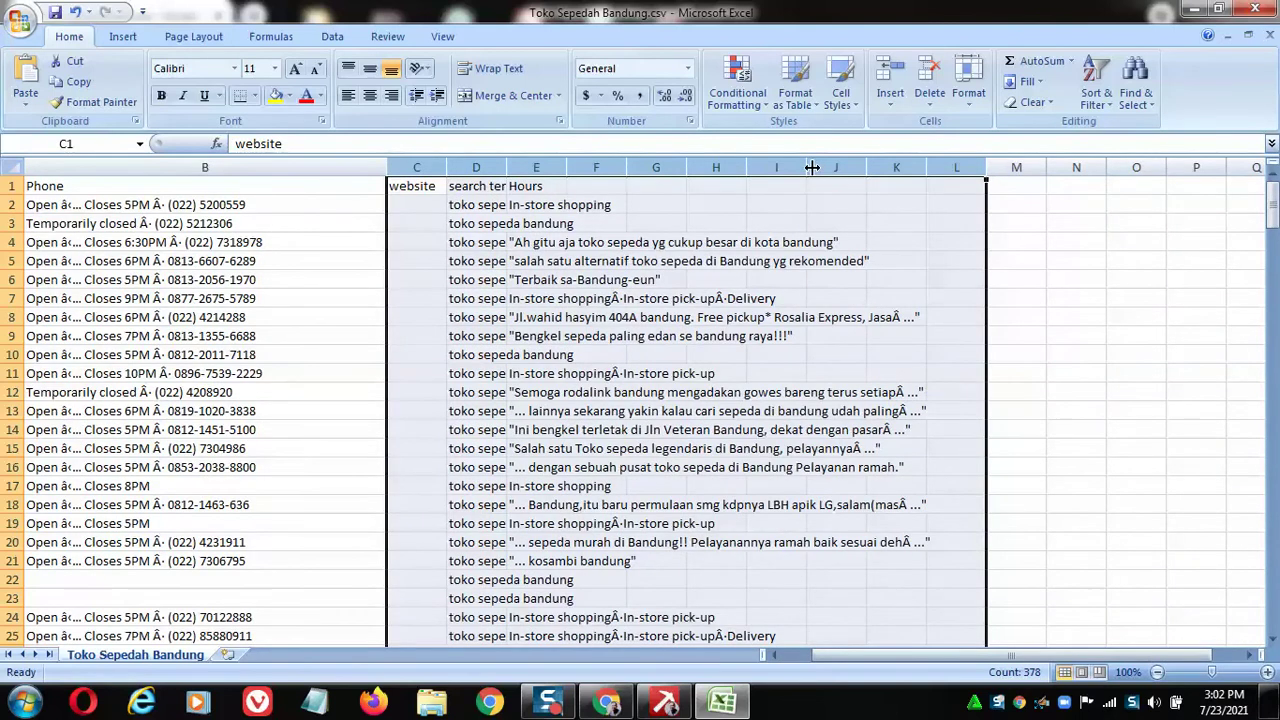
key("Delete")
left_click(757, 395)
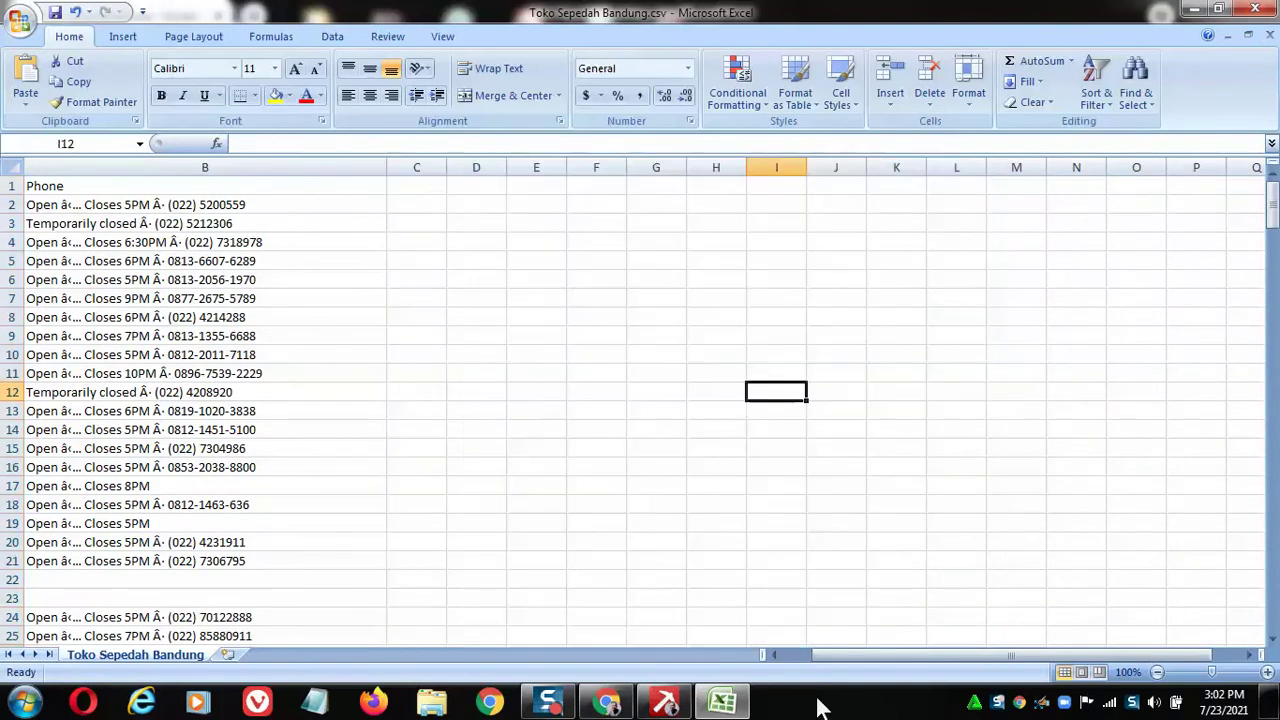
left_click(790, 655)
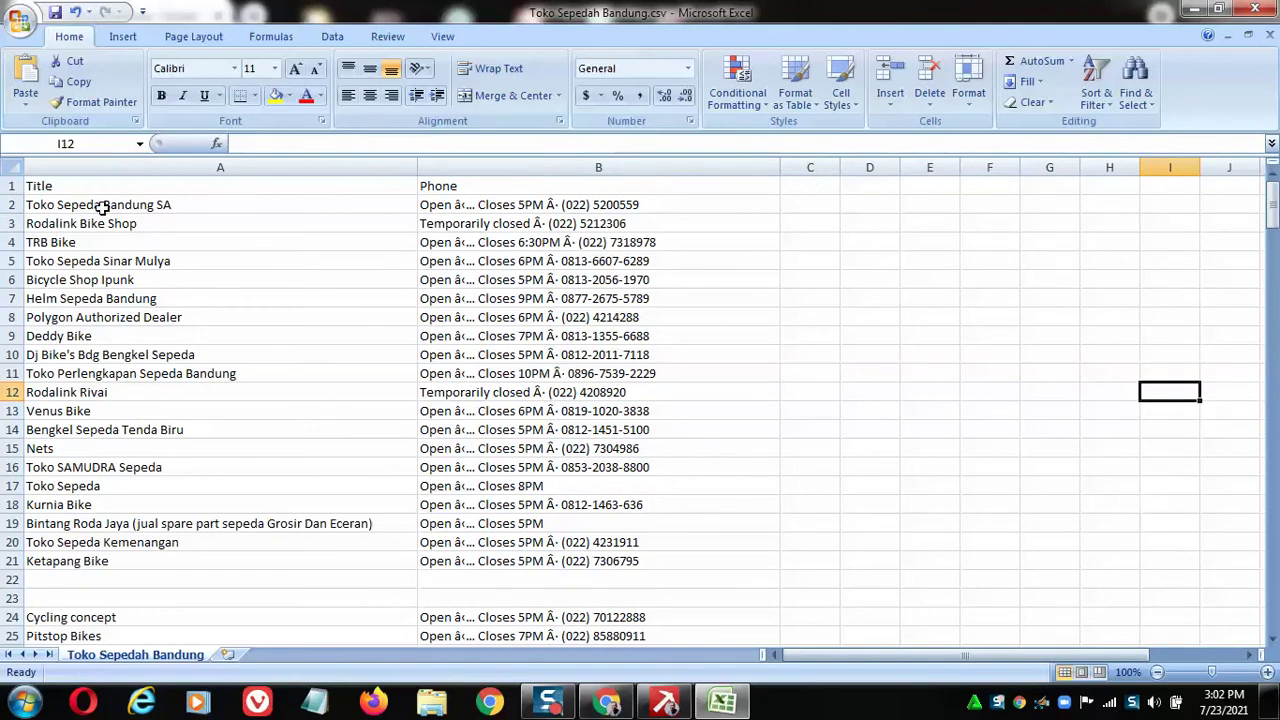
Split column B (Phone) with Text to Columns, delimited by comma and space.
left_click_drag(588, 208, 606, 566)
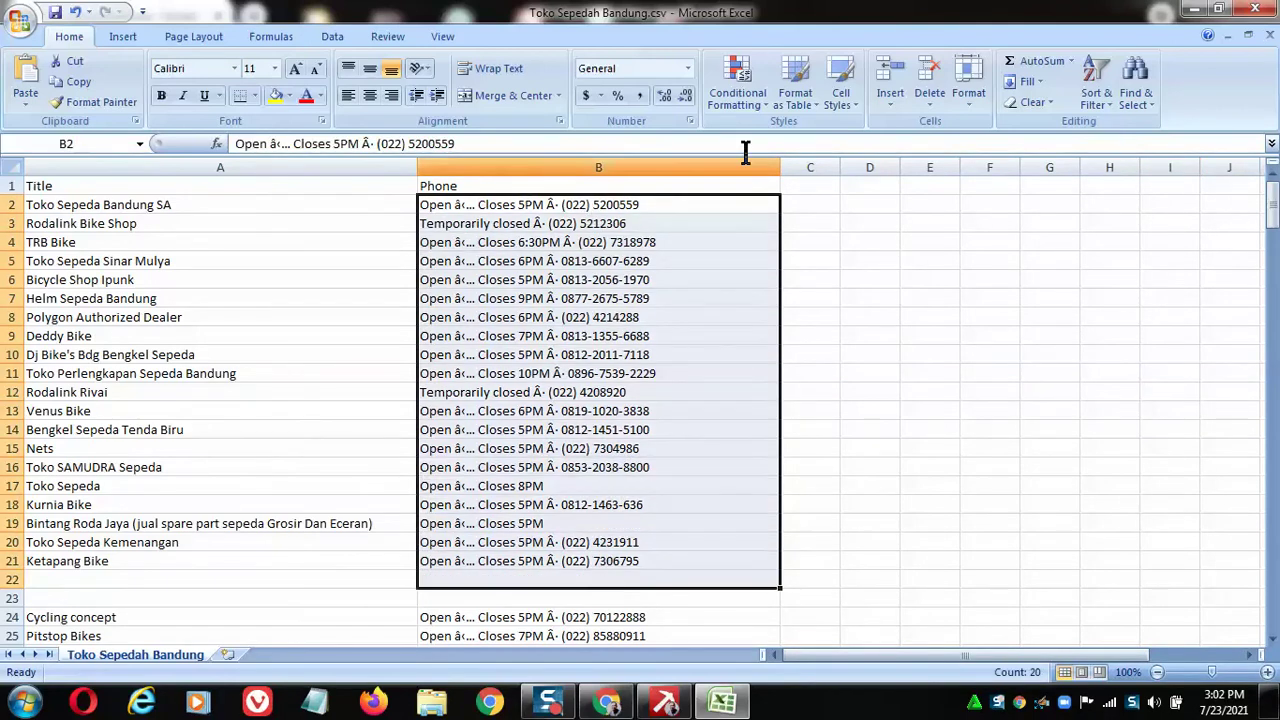
left_click(625, 168)
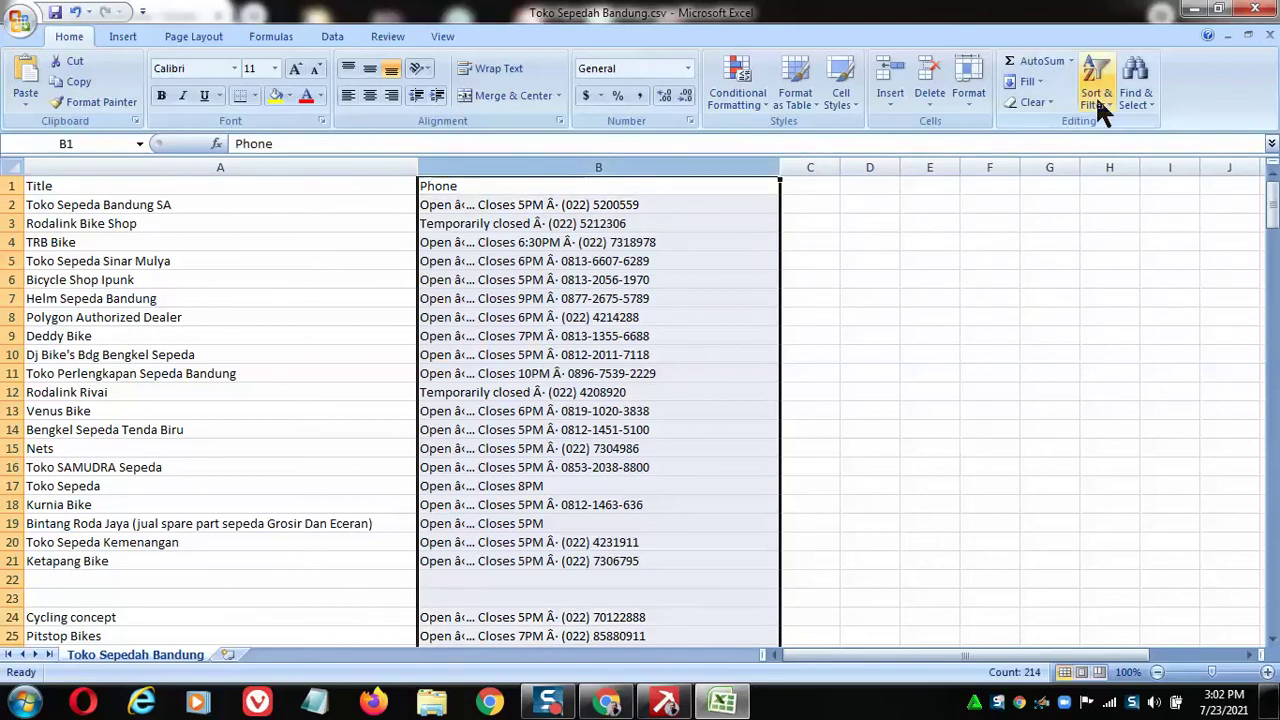
left_click(336, 37)
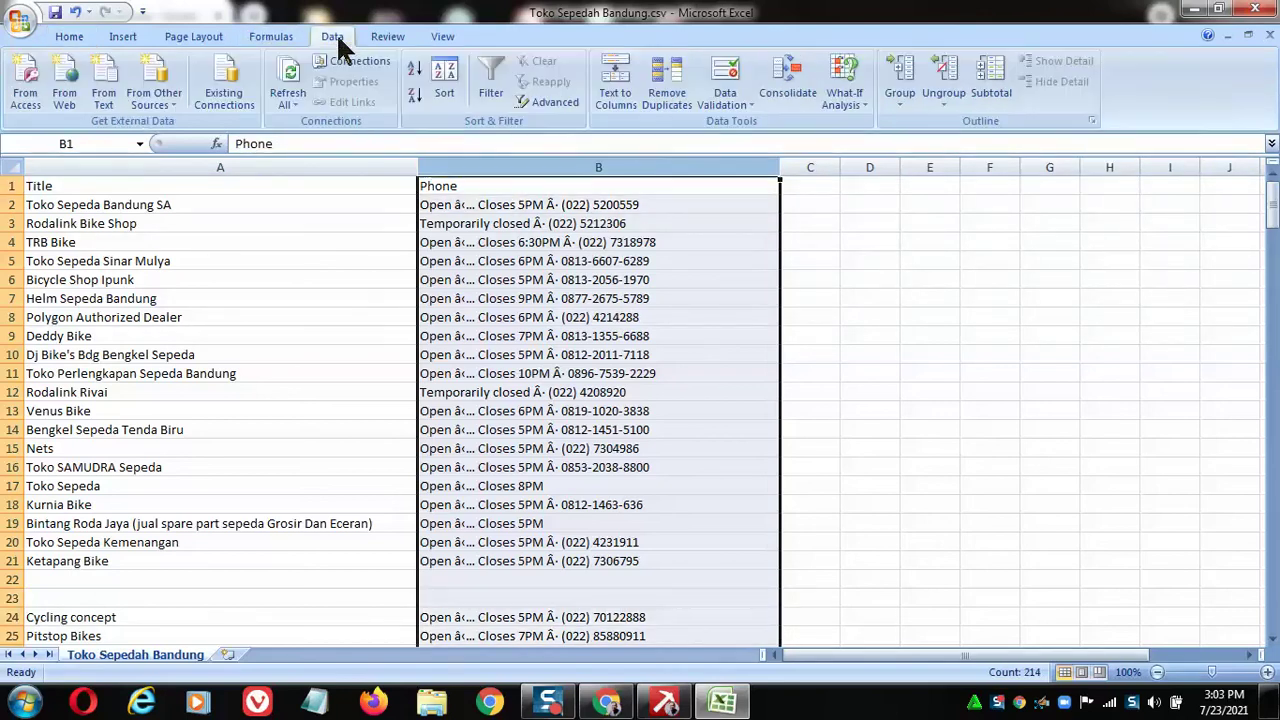
left_click(617, 106)
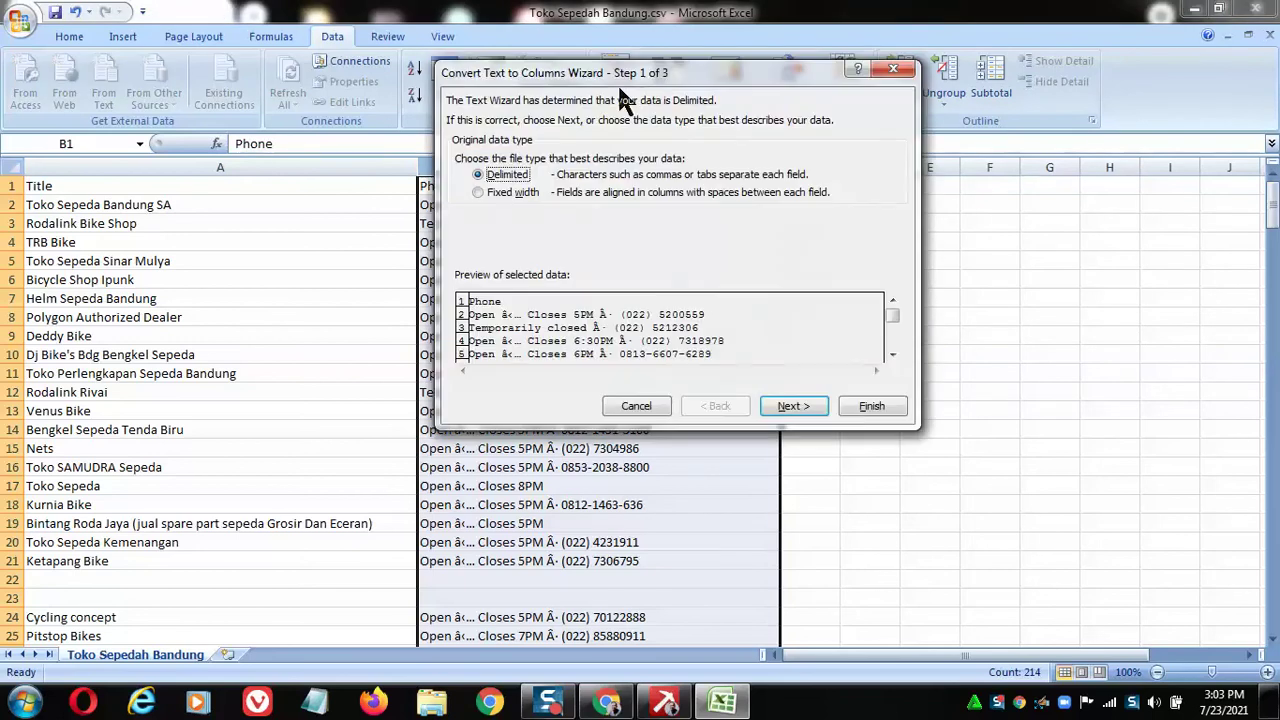
left_click(787, 405)
left_click(484, 193)
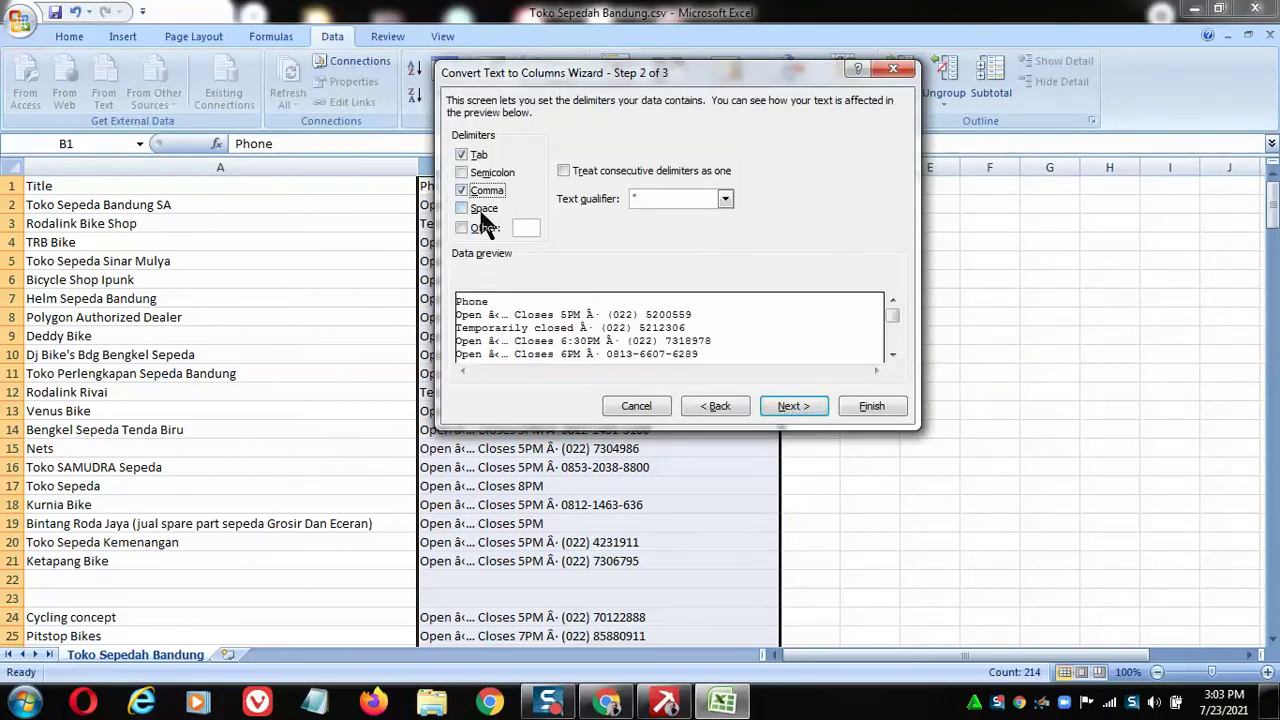
left_click(484, 209)
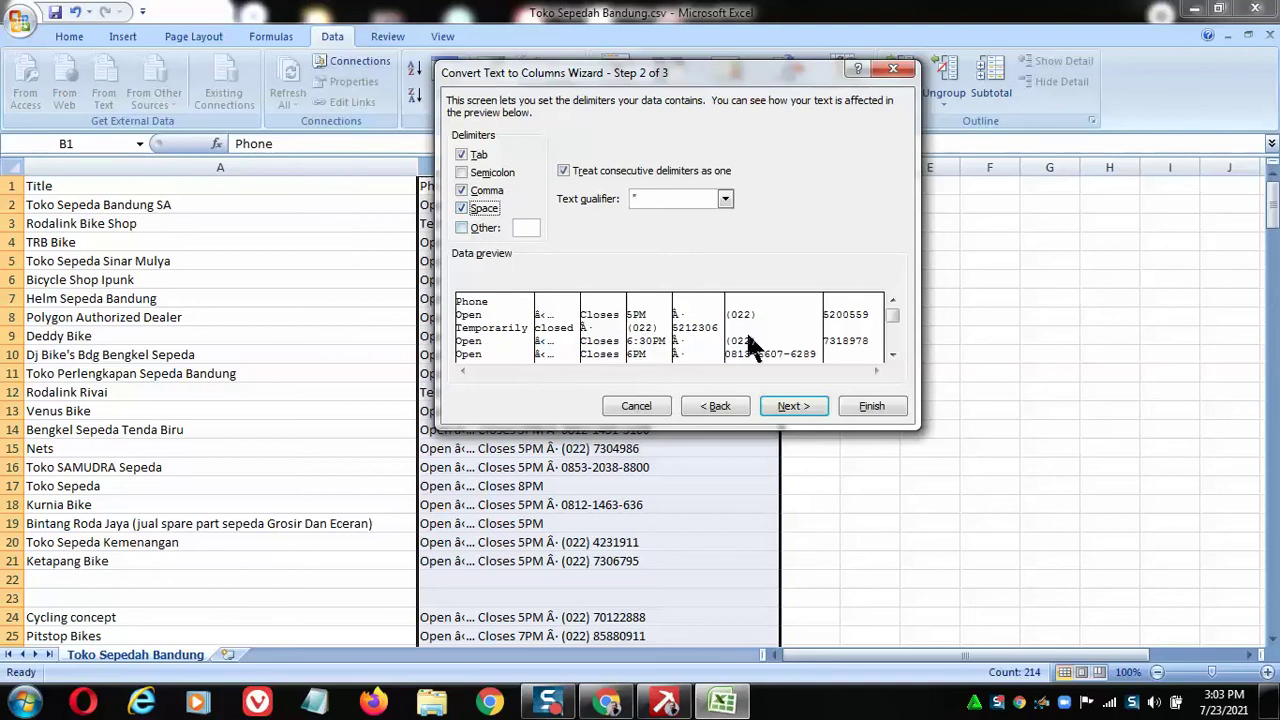
left_click(797, 405)
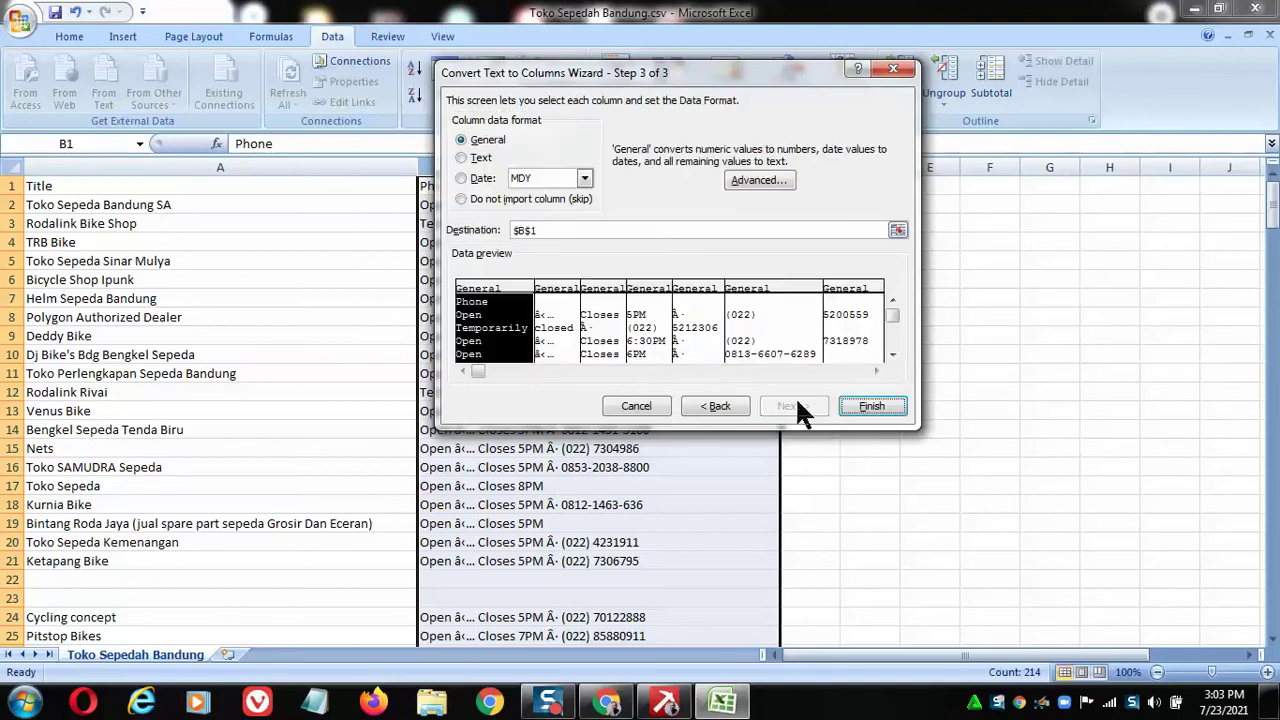
left_click(874, 410)
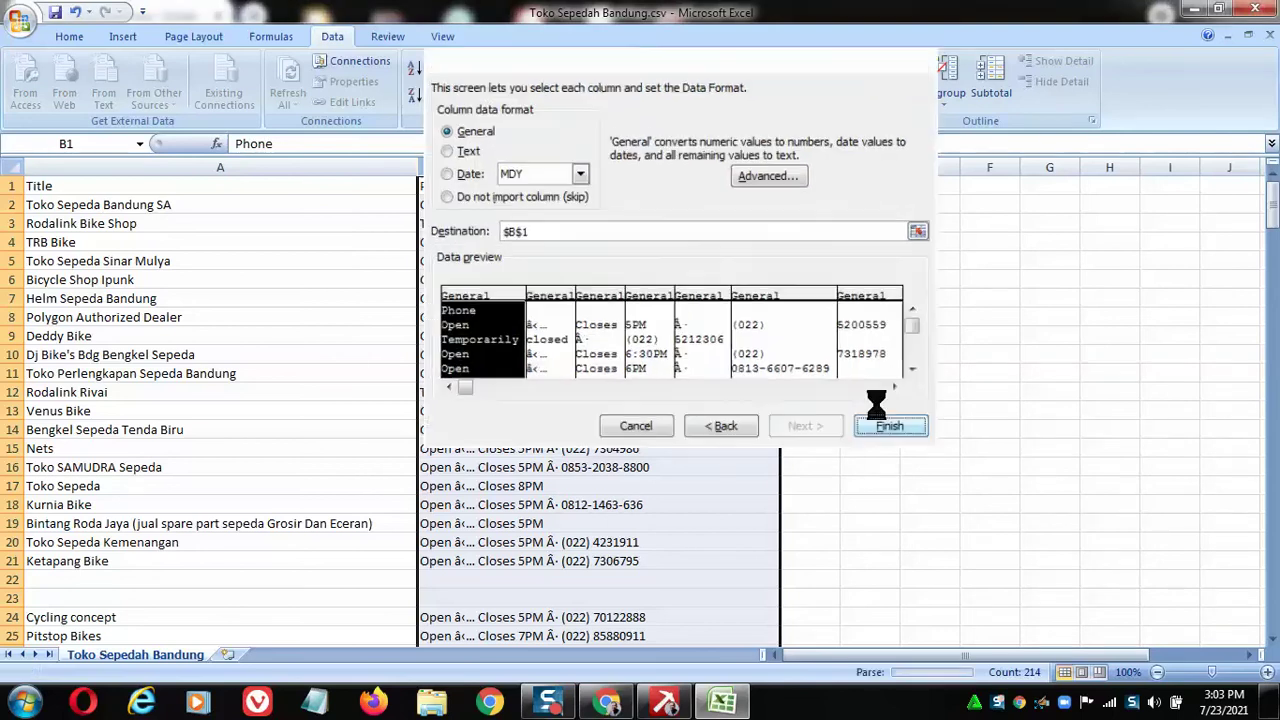
left_click(772, 410)
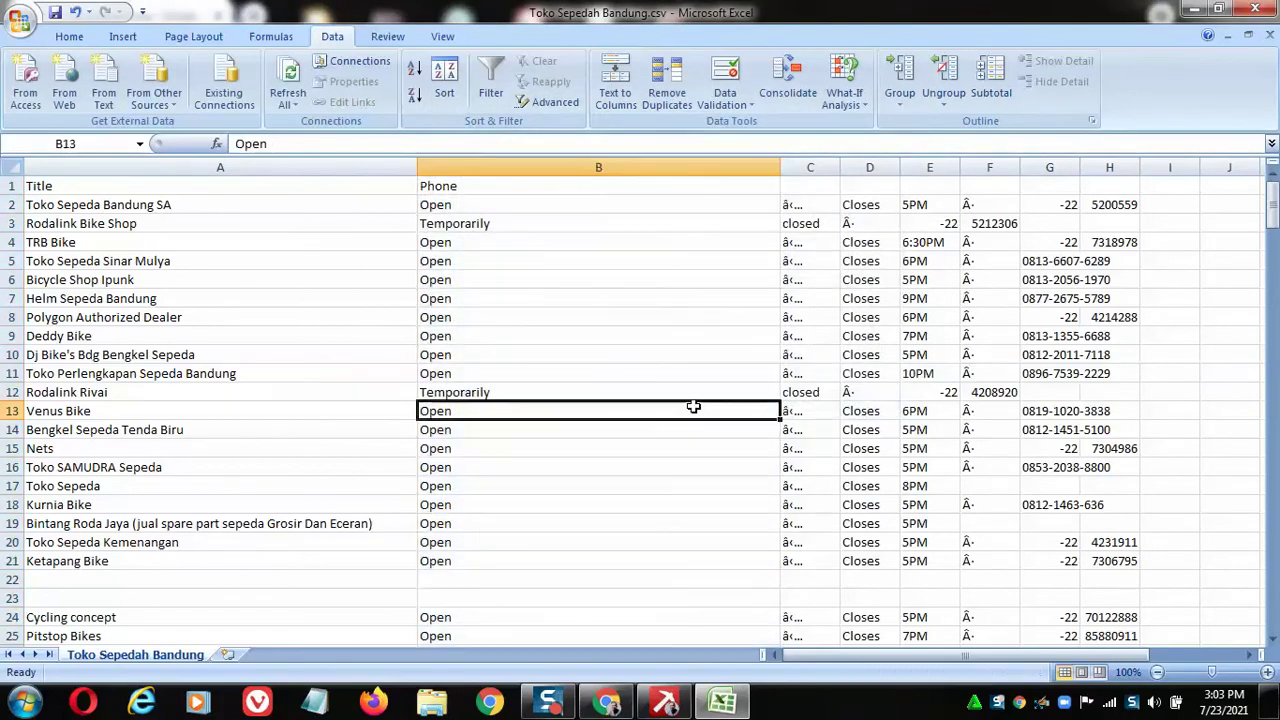
Delete the status and Closes columns B through D.
left_click(570, 167)
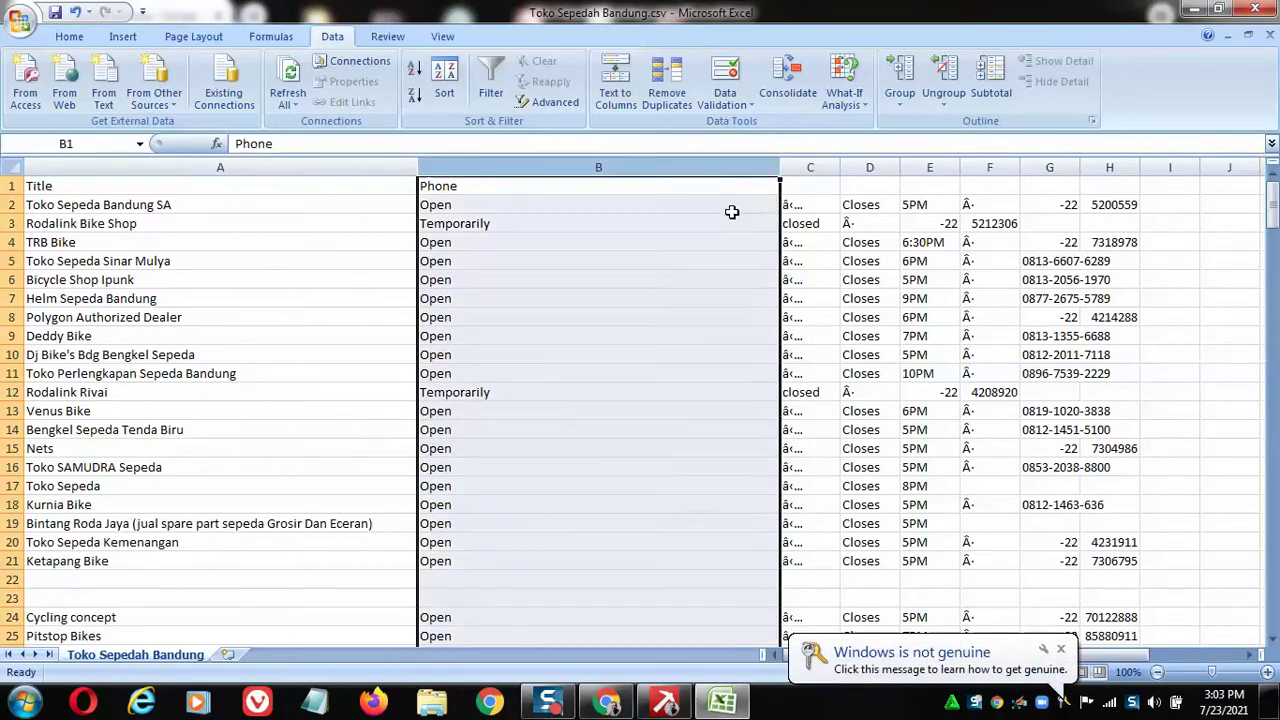
left_click(858, 167, "shift")
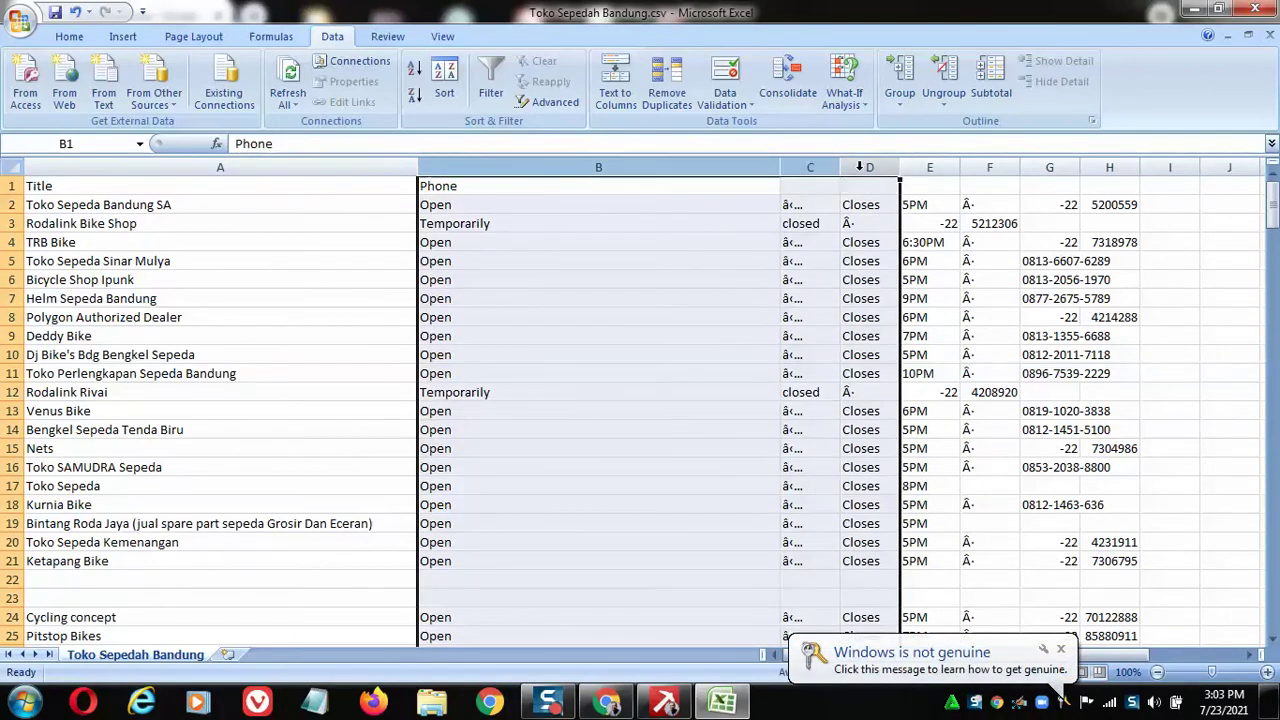
right_click(858, 167)
left_click(916, 286)
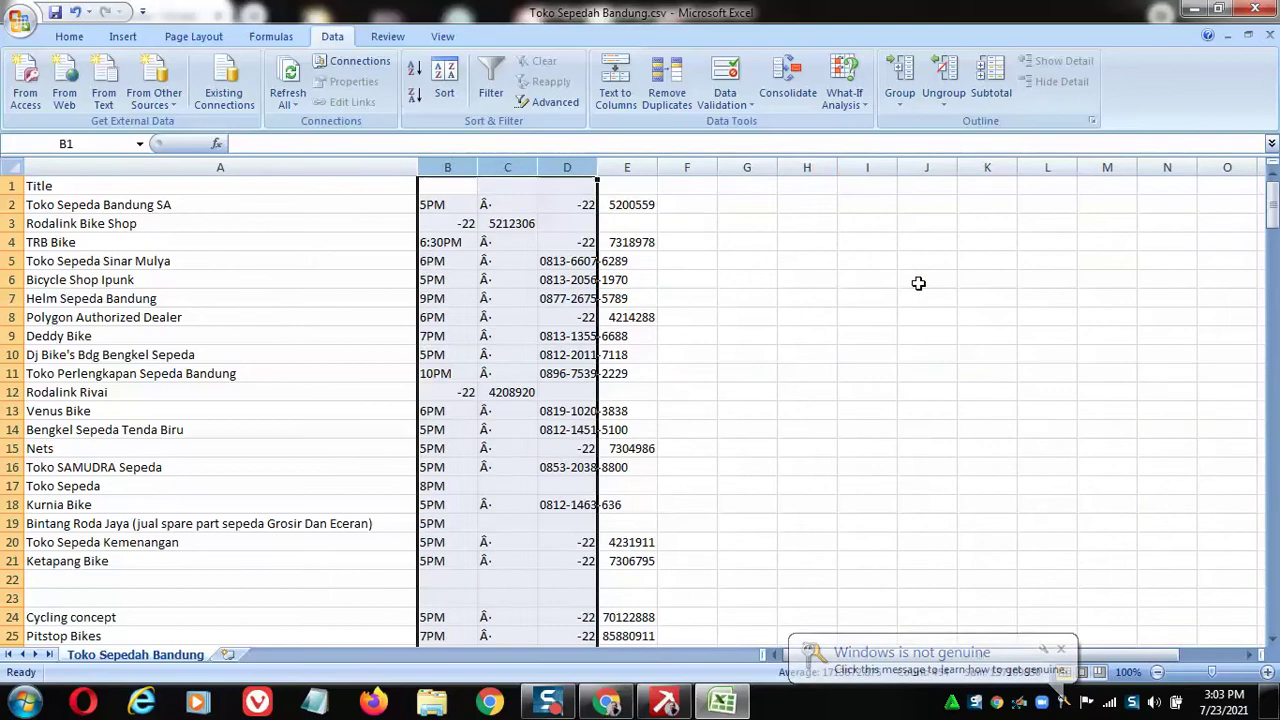
left_click(862, 318)
AutoFit columns B, C, D and E so closing times and phone numbers show fully.
double_click(477, 167)
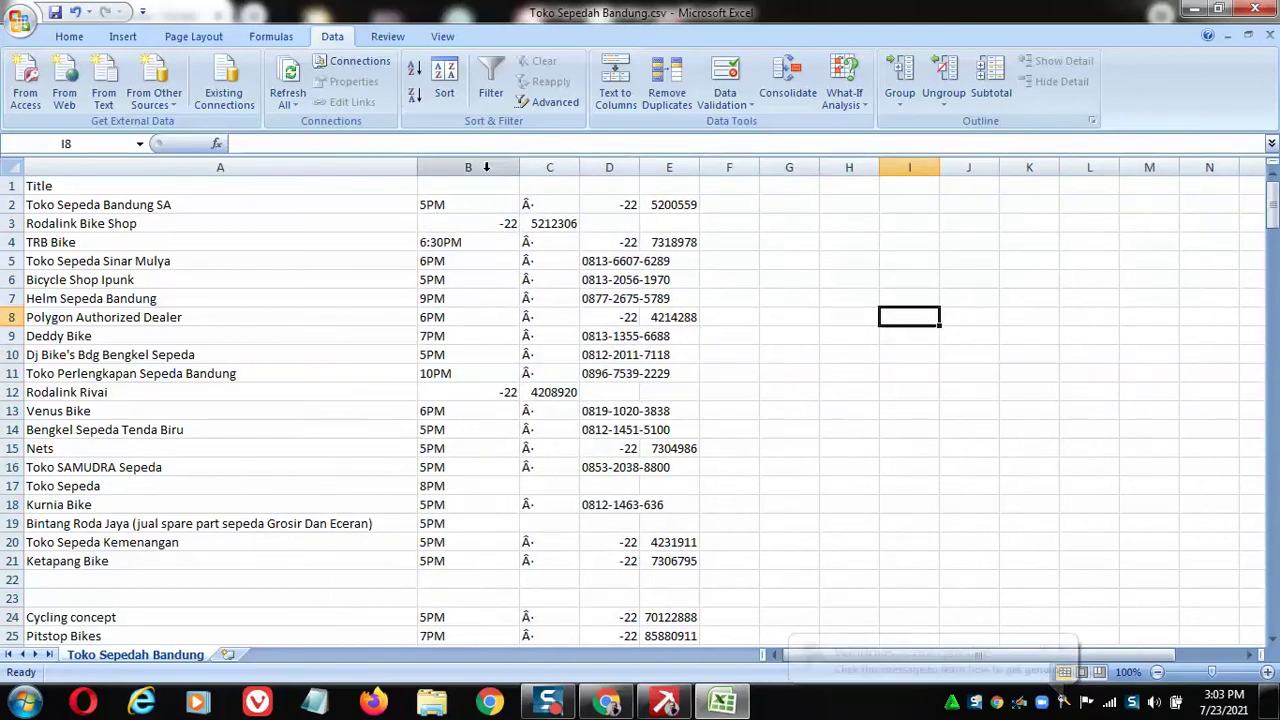
double_click(579, 167)
scroll(699, 231, "down", 3)
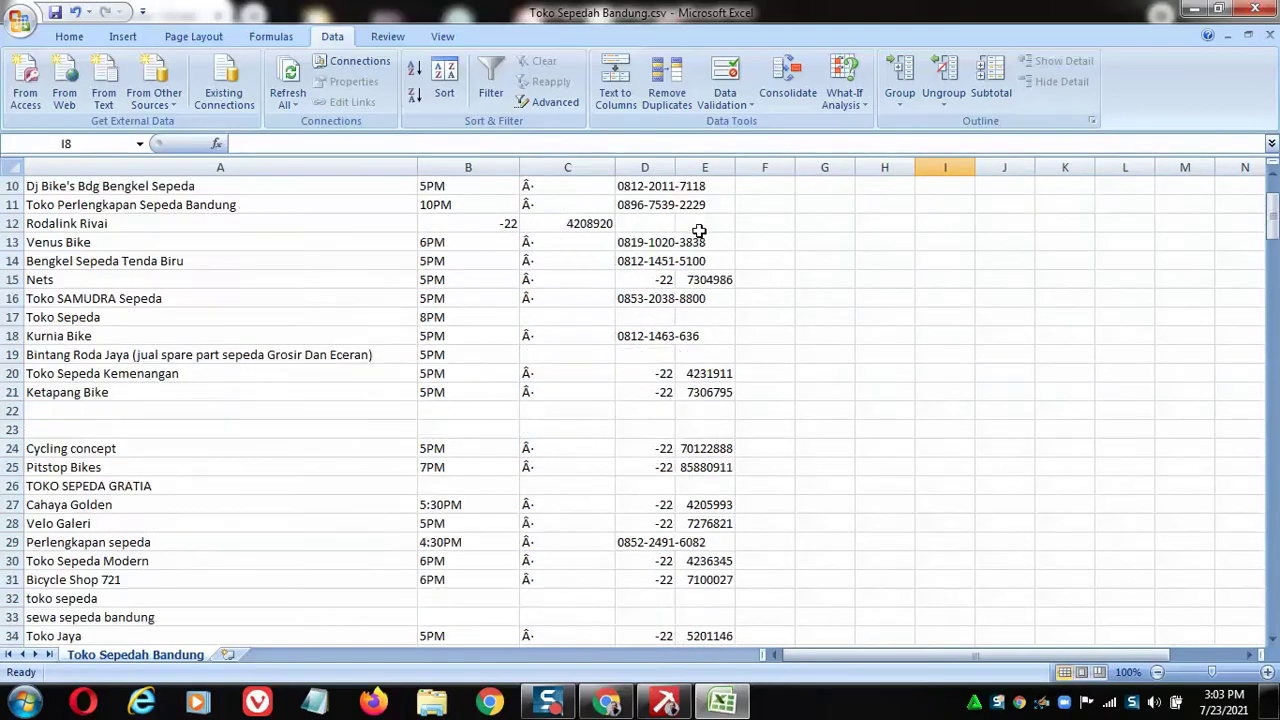
scroll(699, 231, "down", 4)
scroll(695, 225, "up", 7)
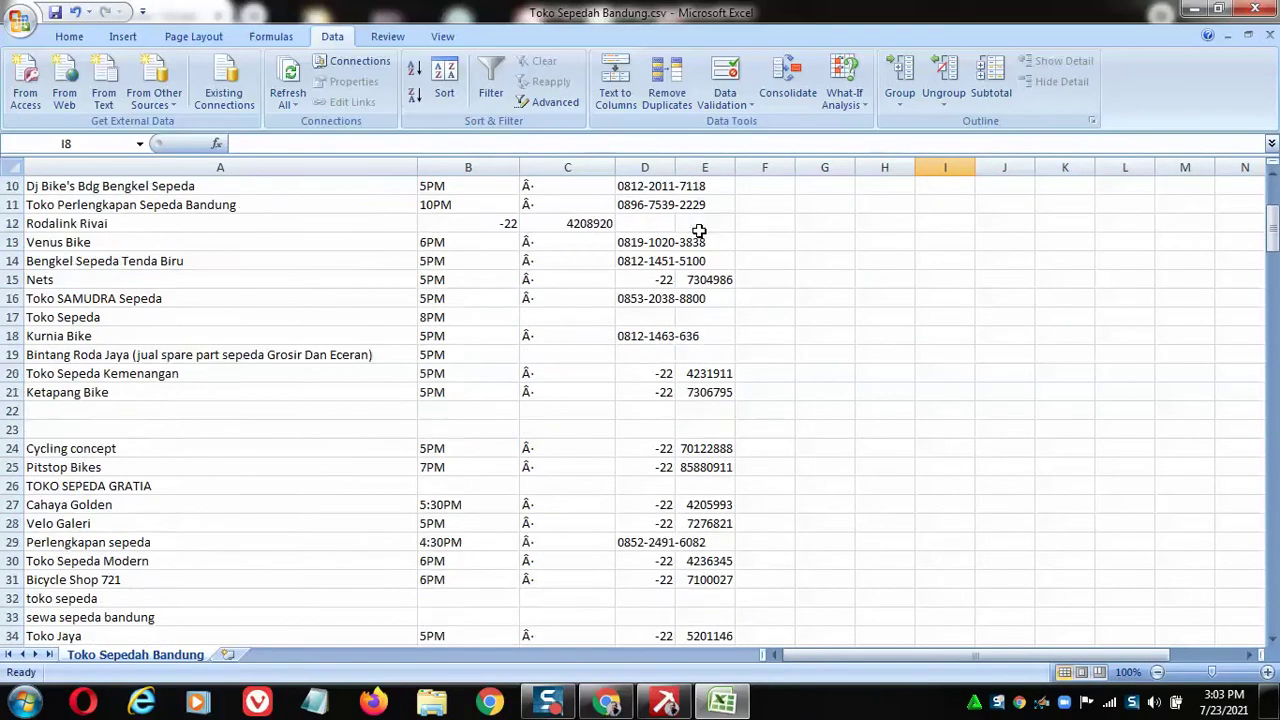
double_click(675, 169)
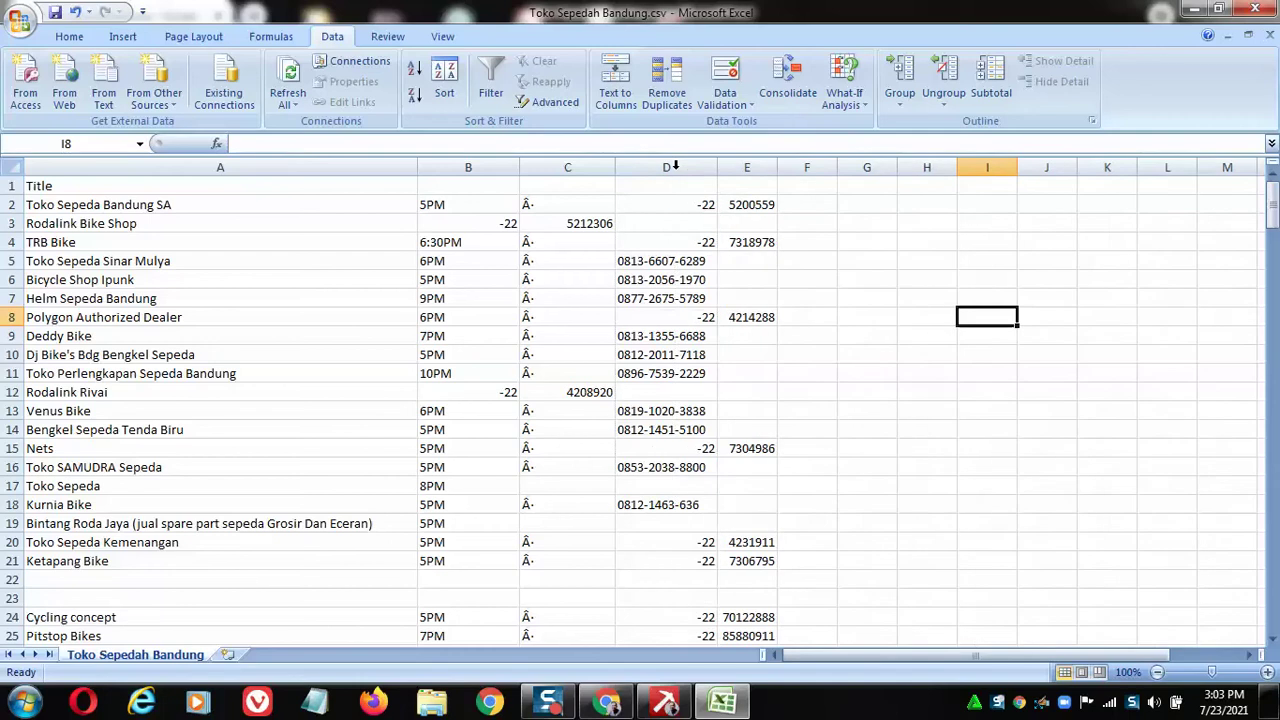
double_click(776, 170)
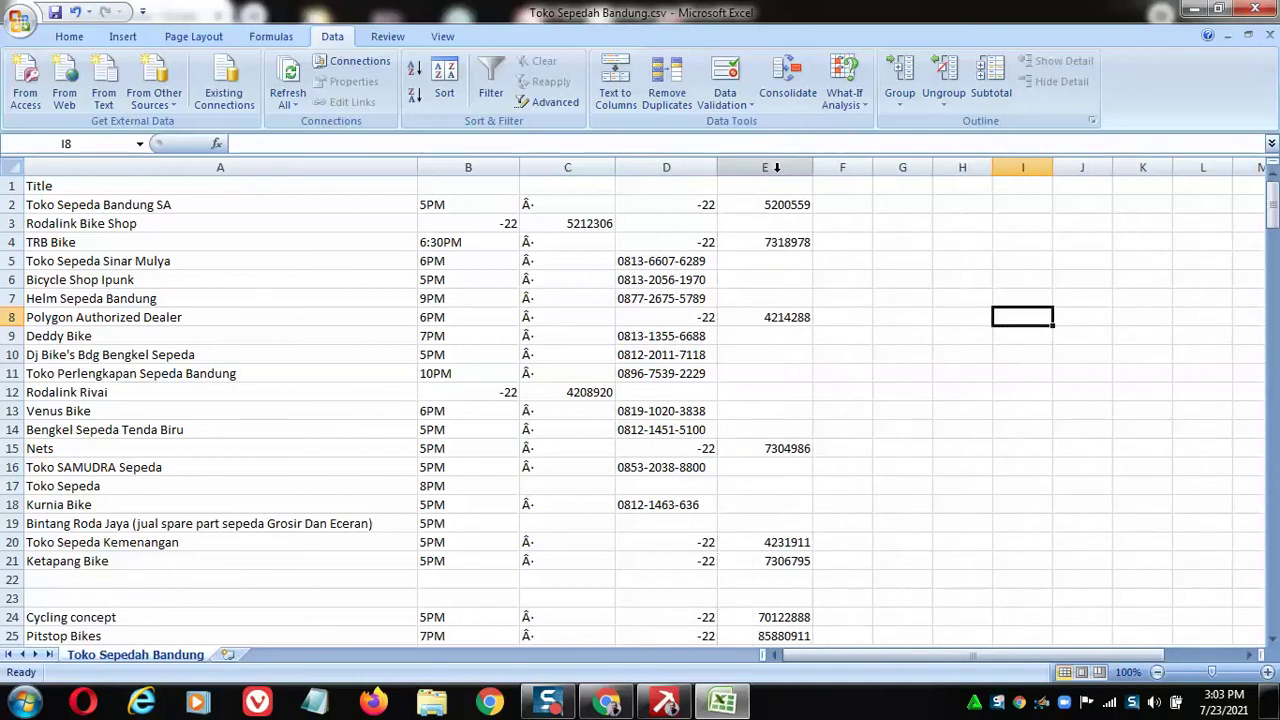
left_click(667, 166)
left_click(71, 40)
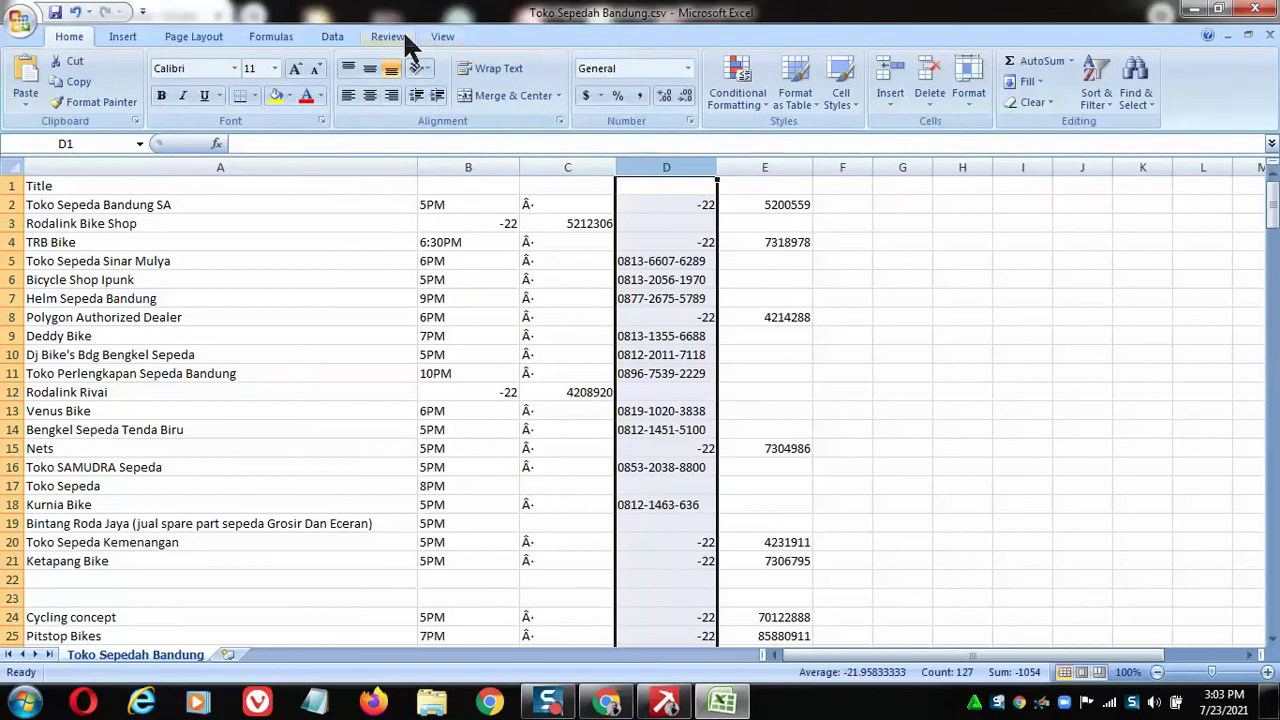
Sort the sheet by column D in ascending order, expanding the sort to whole rows.
left_click(1098, 96)
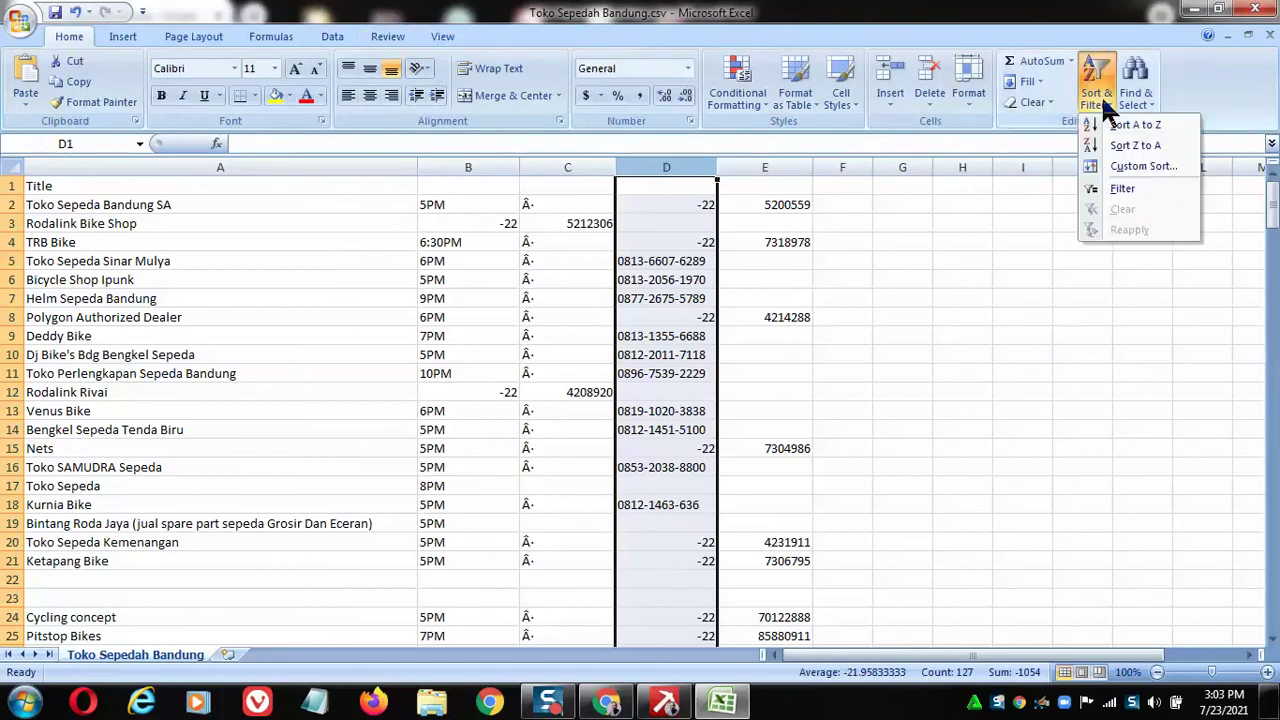
left_click(1120, 125)
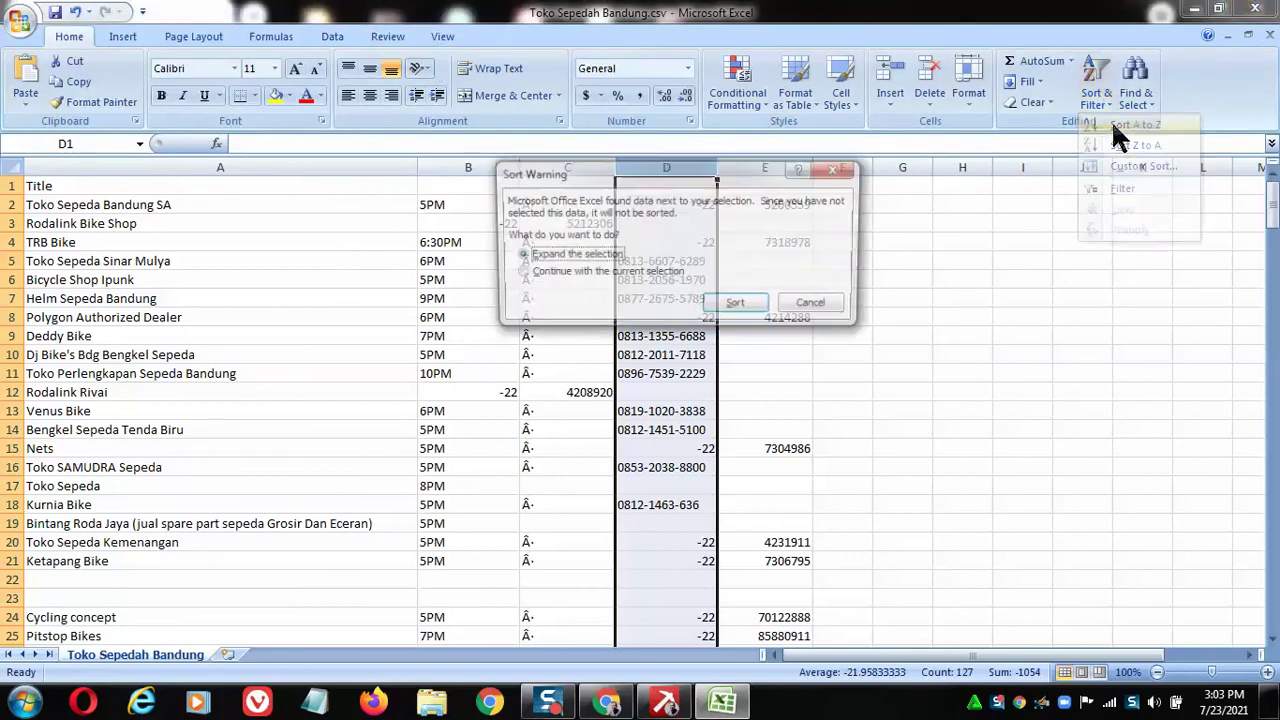
left_click(750, 306)
left_click(918, 310)
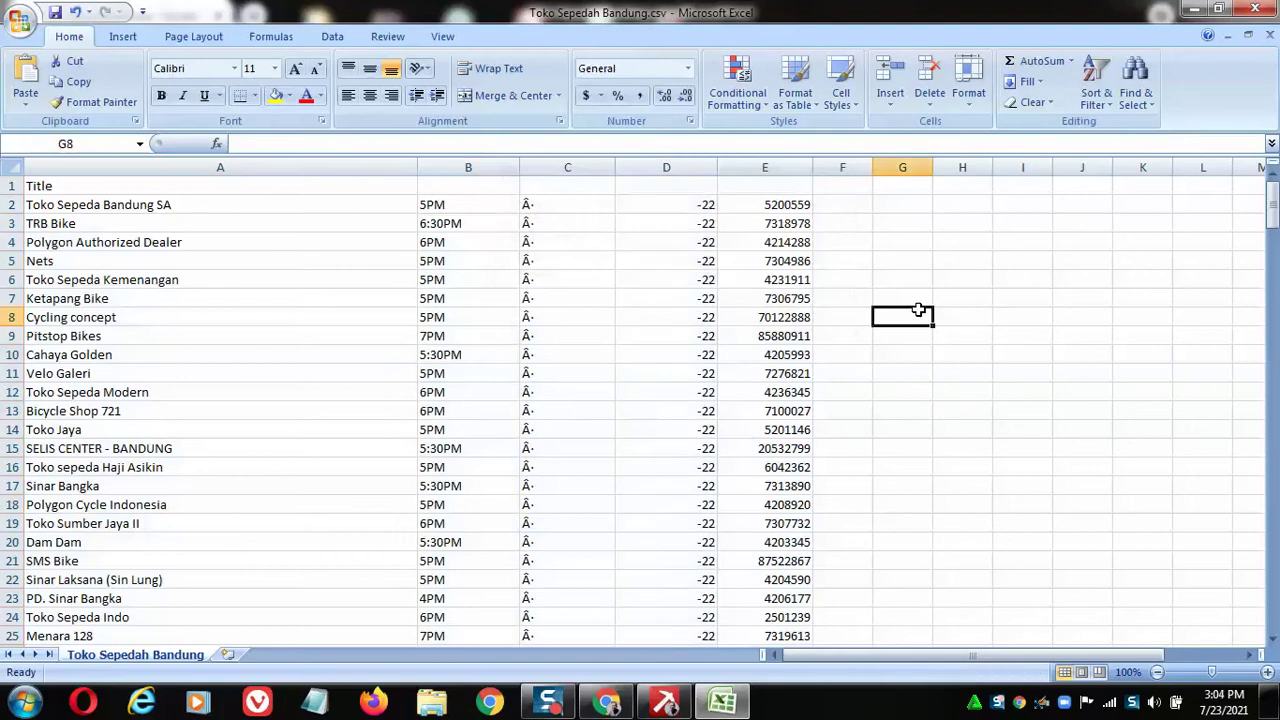
scroll(648, 270, "down", 15)
scroll(611, 271, "down", 3)
scroll(640, 260, "up", 3)
scroll(668, 255, "up", 15)
Delete the rows holding the split landline numbers.
left_click_drag(12, 204, 12, 298)
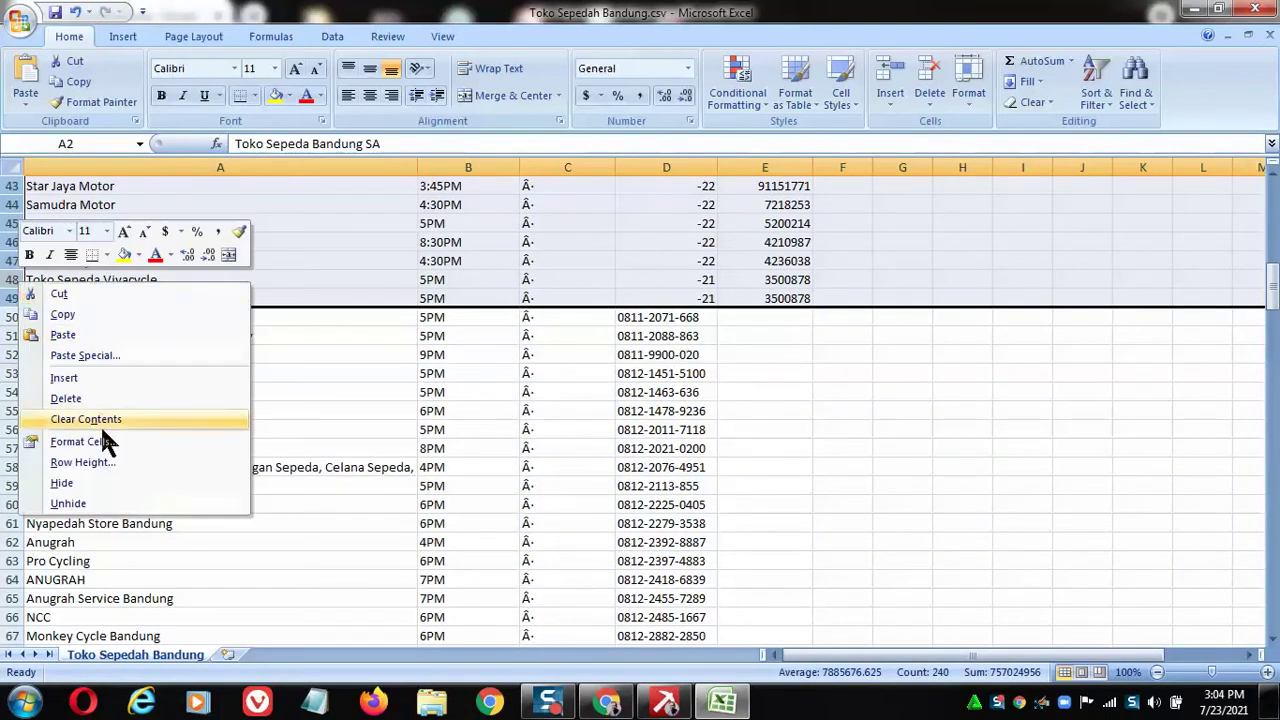
left_click(140, 396)
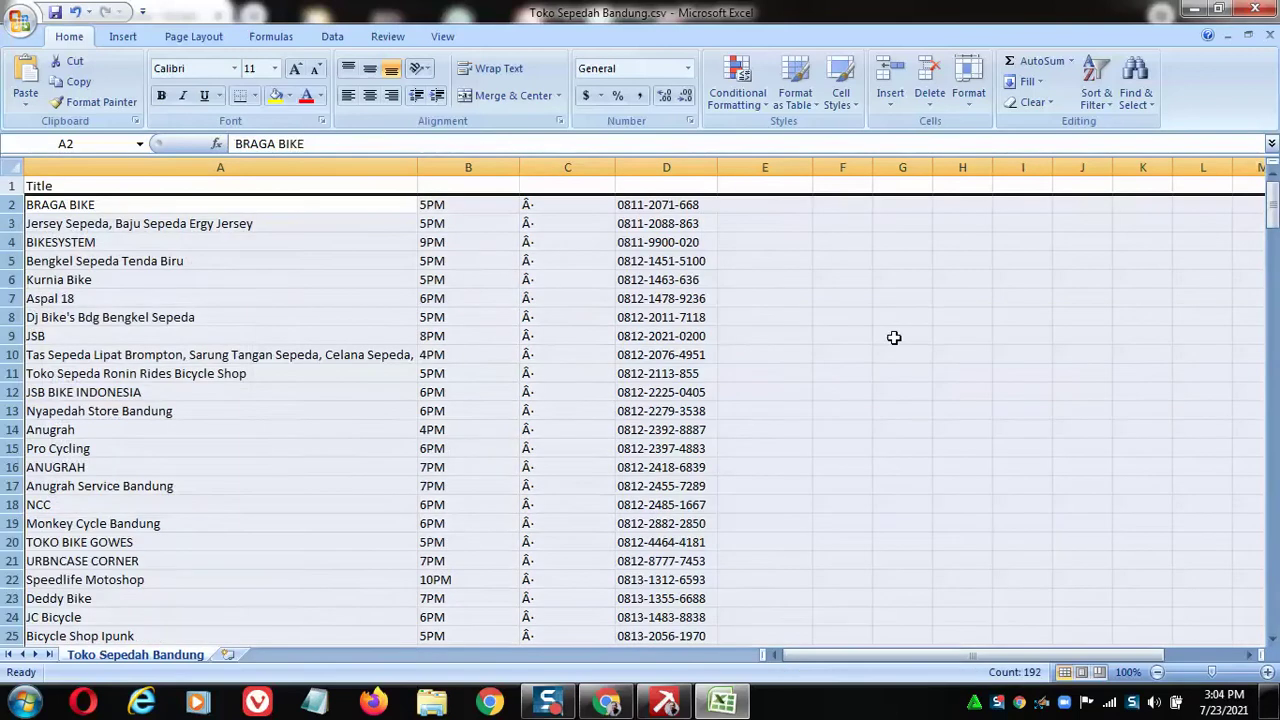
left_click(850, 366)
scroll(650, 180, "down", 20)
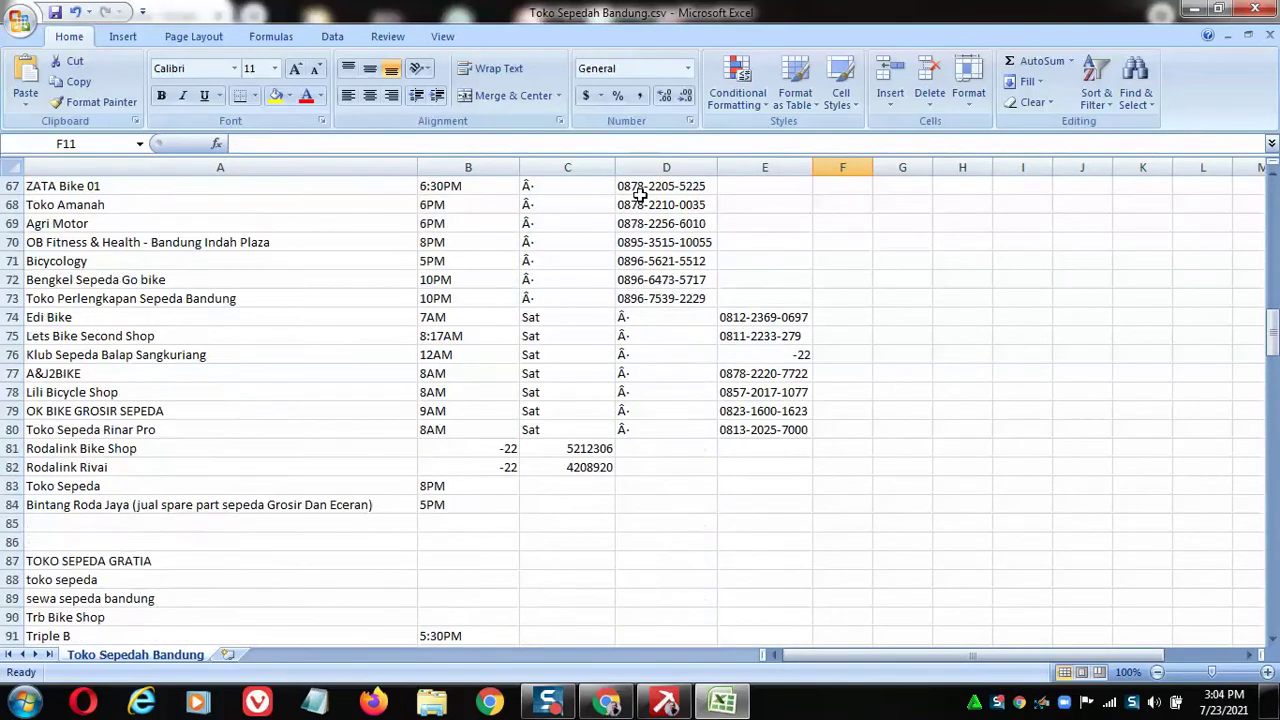
scroll(640, 195, "up", 6)
scroll(640, 195, "down", 3)
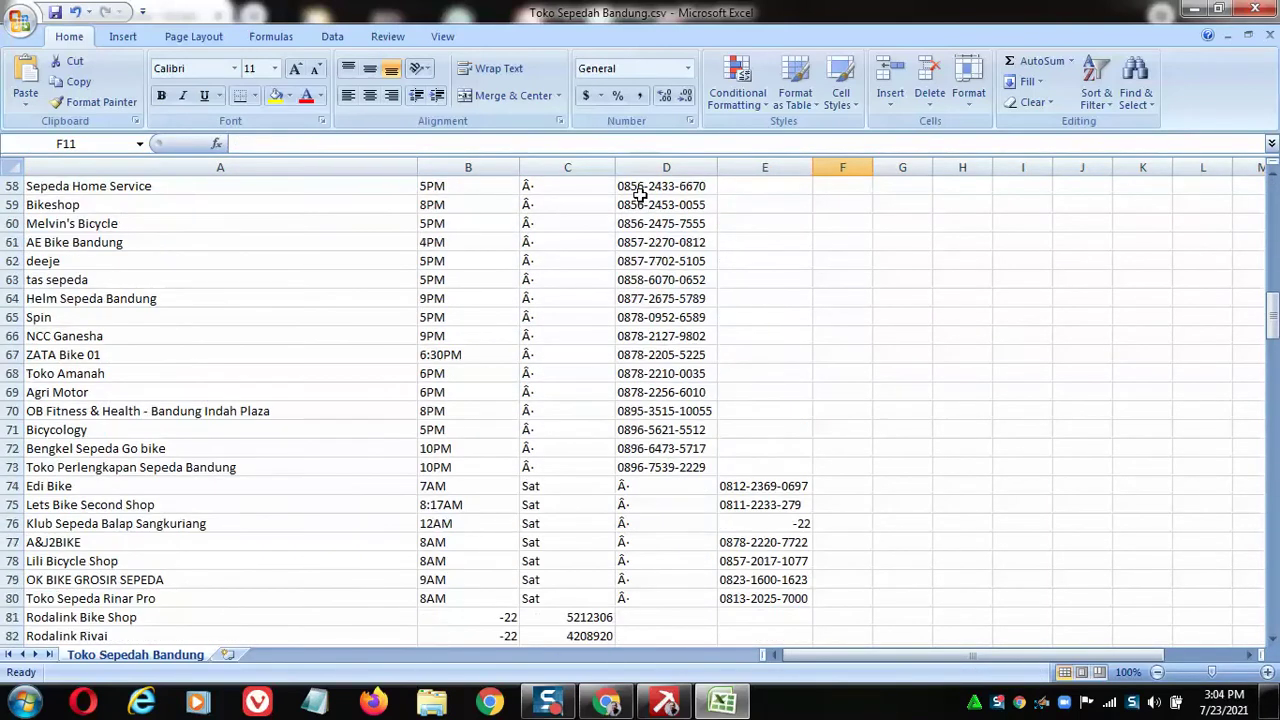
Copy the phone numbers in E74:E75 into D74:D75, then copy E77:E80.
left_click_drag(765, 373, 768, 392)
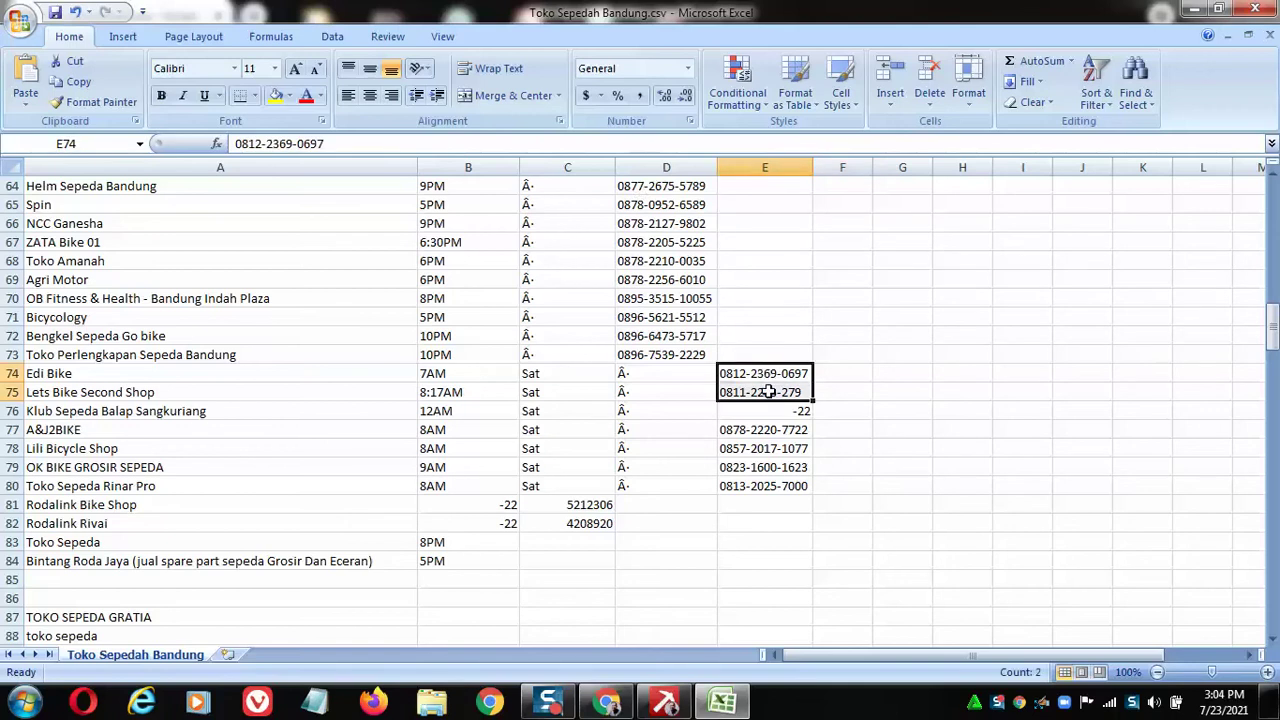
key("ctrl+c")
left_click(666, 370)
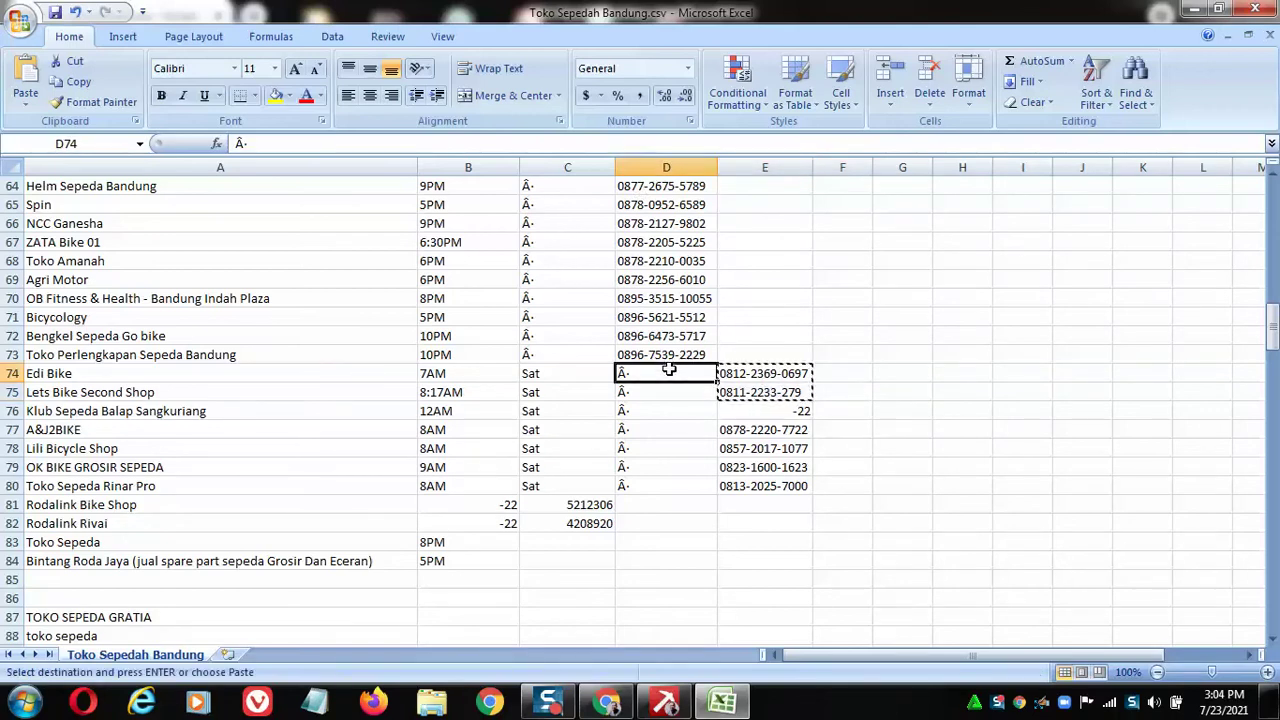
key("ctrl+v")
left_click_drag(760, 430, 765, 486)
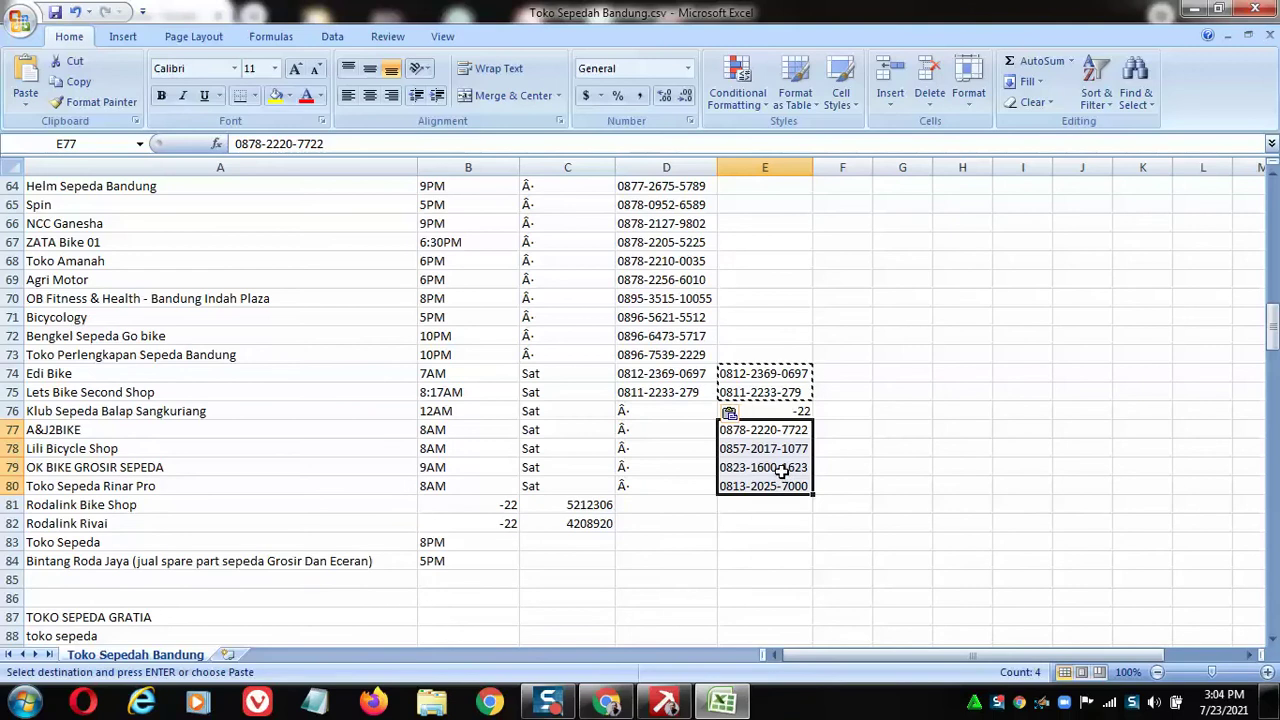
key("ctrl+c")
Paste the four phone numbers from E77:E80 into D77:D80.
left_click(659, 428)
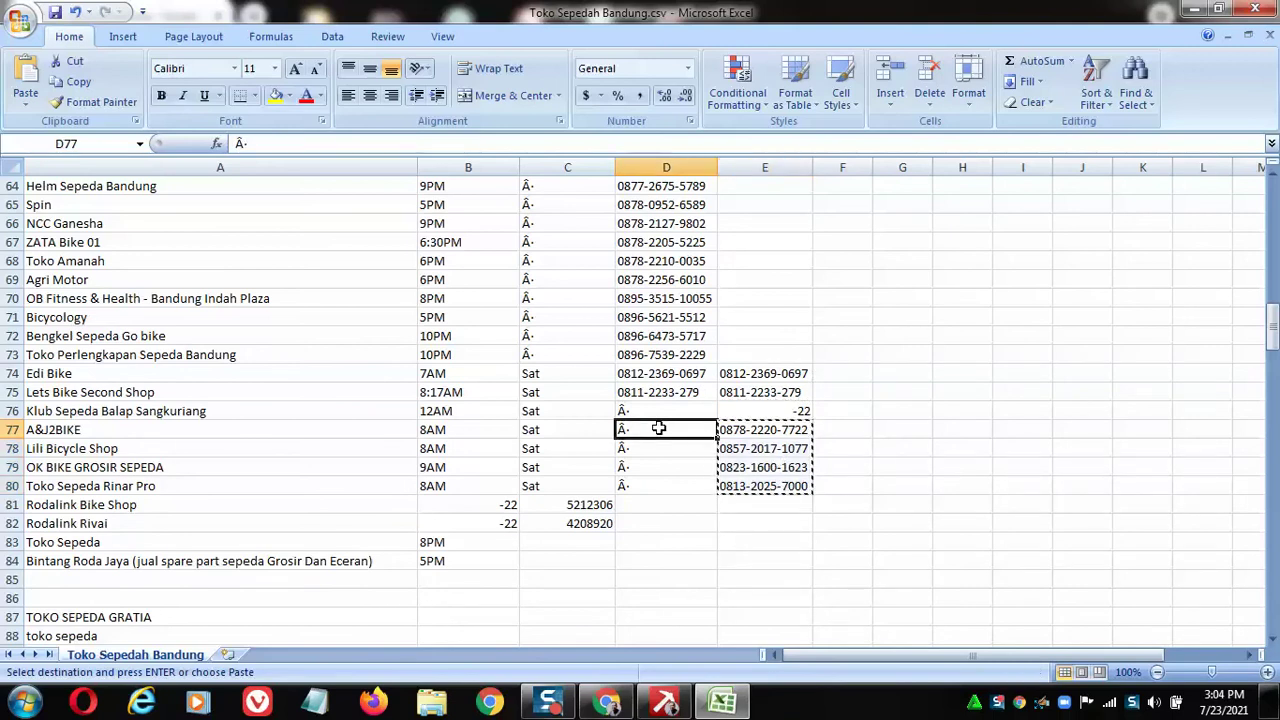
key("ctrl+c")
left_click_drag(760, 430, 766, 478)
key("ctrl+c")
left_click(660, 428)
key("ctrl+v")
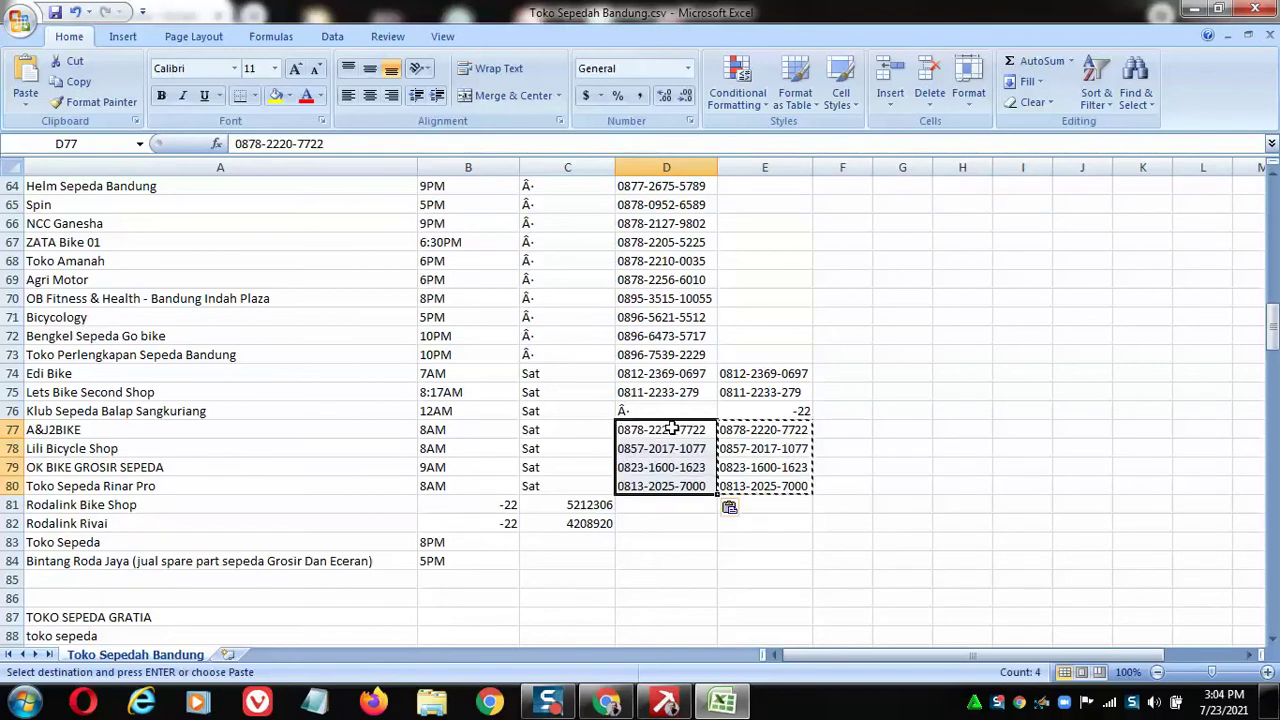
left_click(829, 429)
Delete column E, then delete columns B and C.
left_click(767, 162)
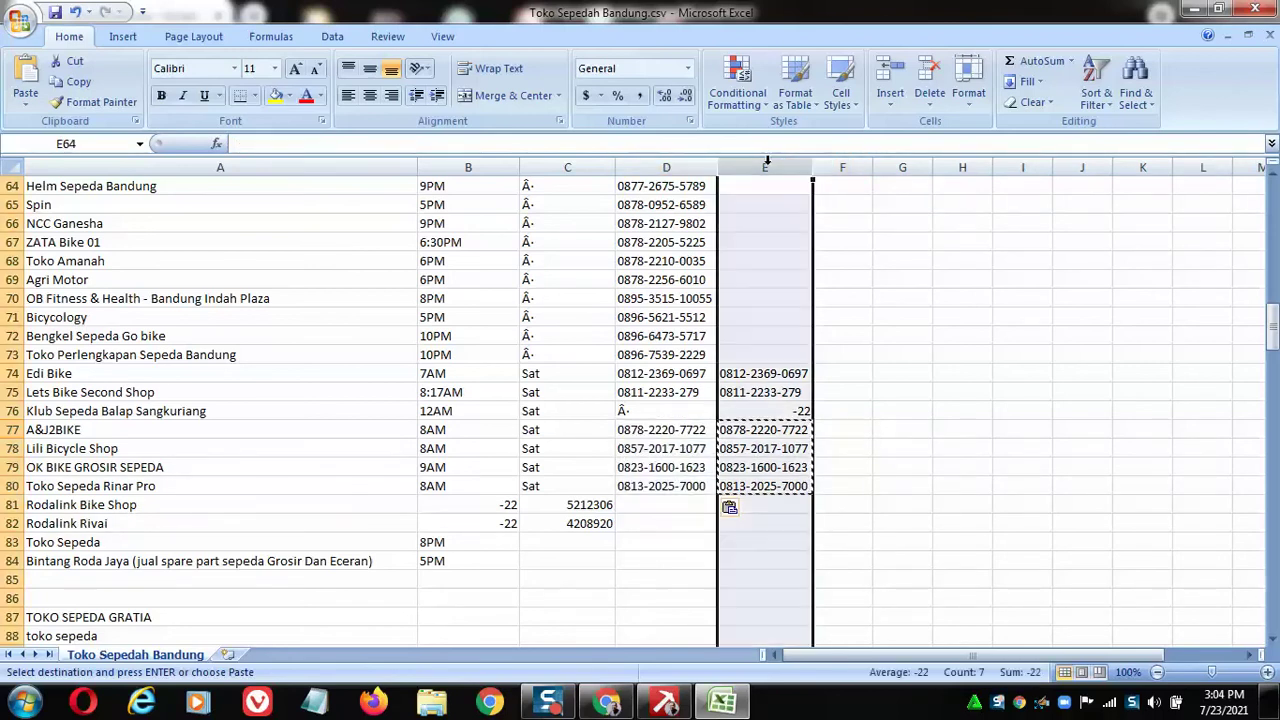
right_click(767, 162)
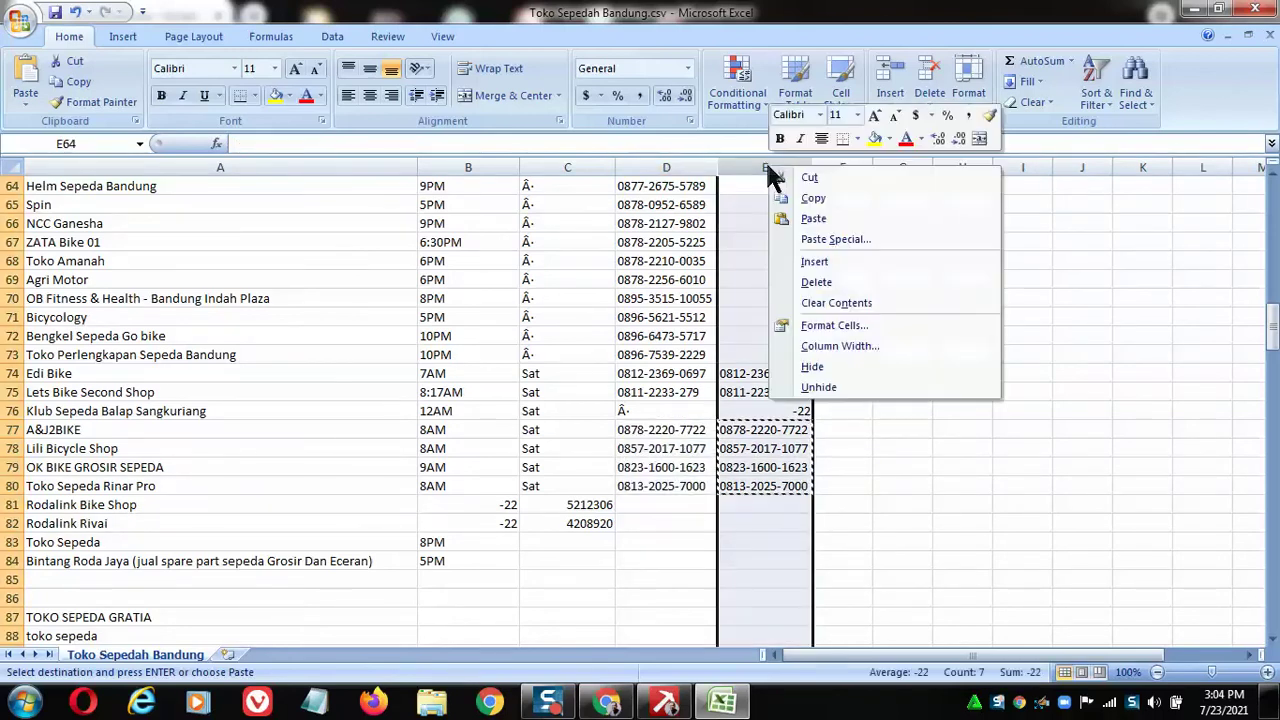
left_click(884, 283)
left_click(470, 167)
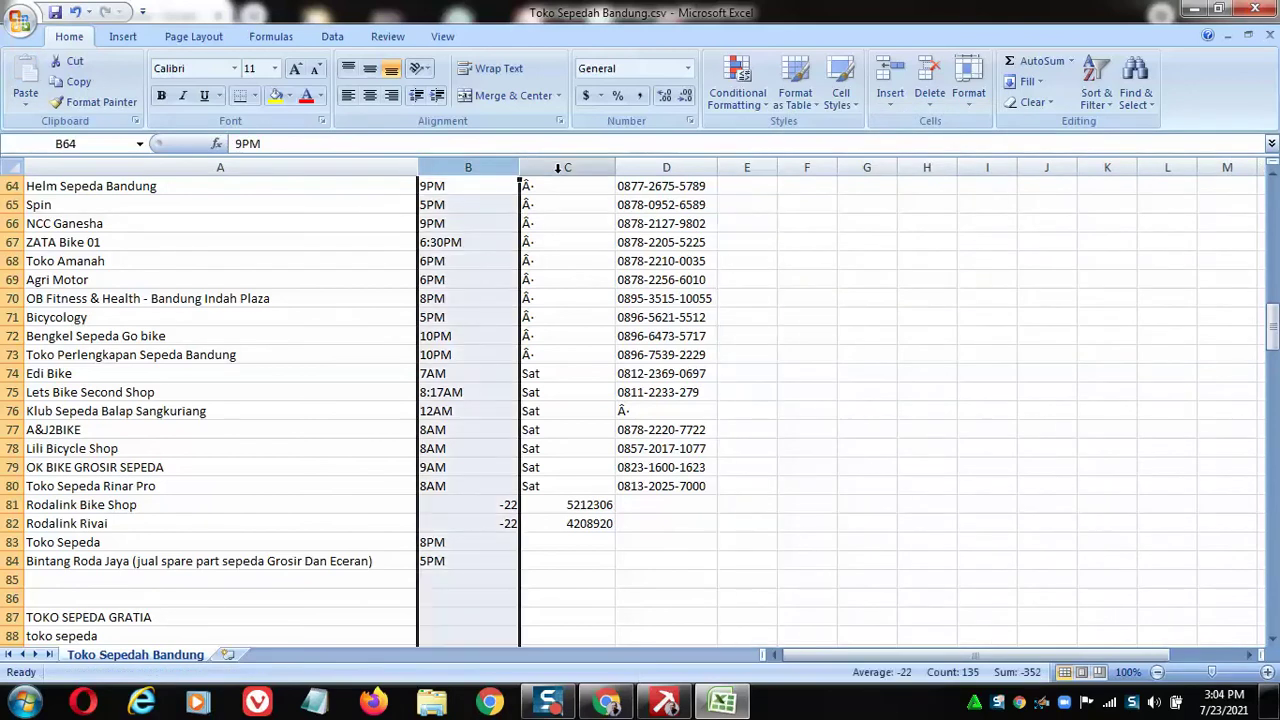
left_click(568, 166, "shift")
right_click(574, 168)
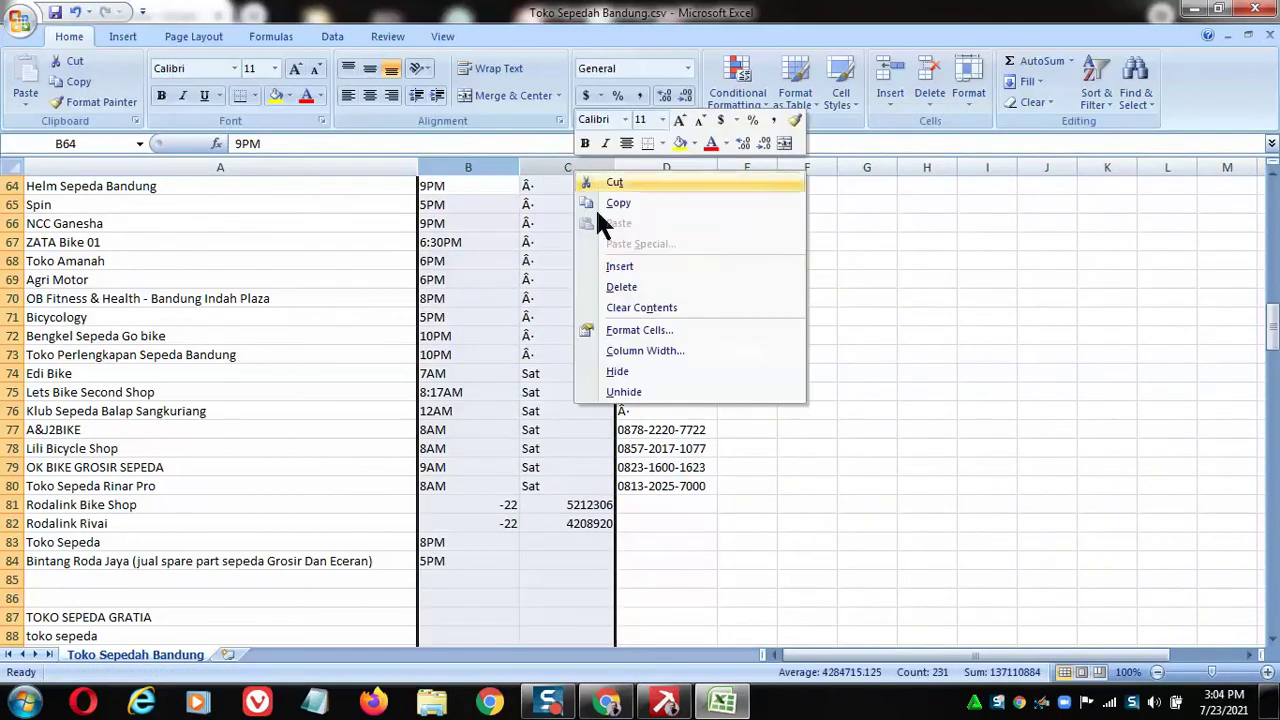
left_click(621, 287)
left_click(729, 317)
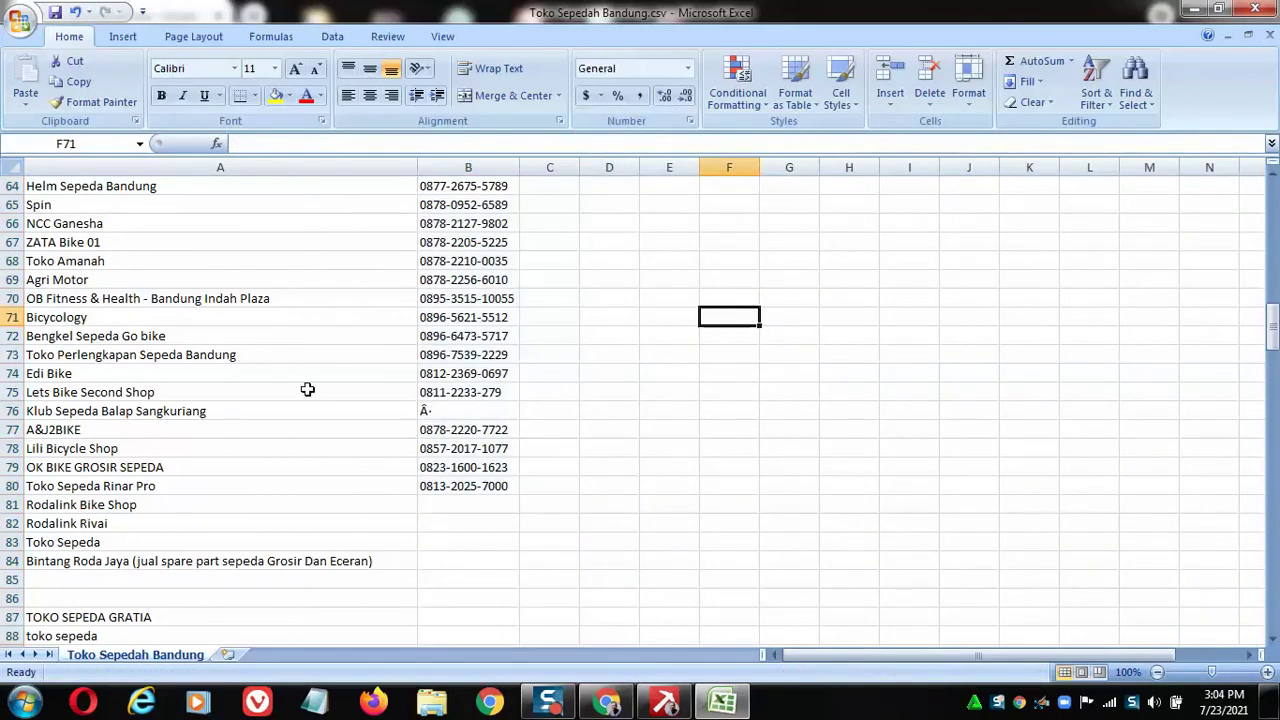
Delete the Klub Sepeda Balap Sangkuriang row 76 and every row from 80 down.
right_click(14, 411)
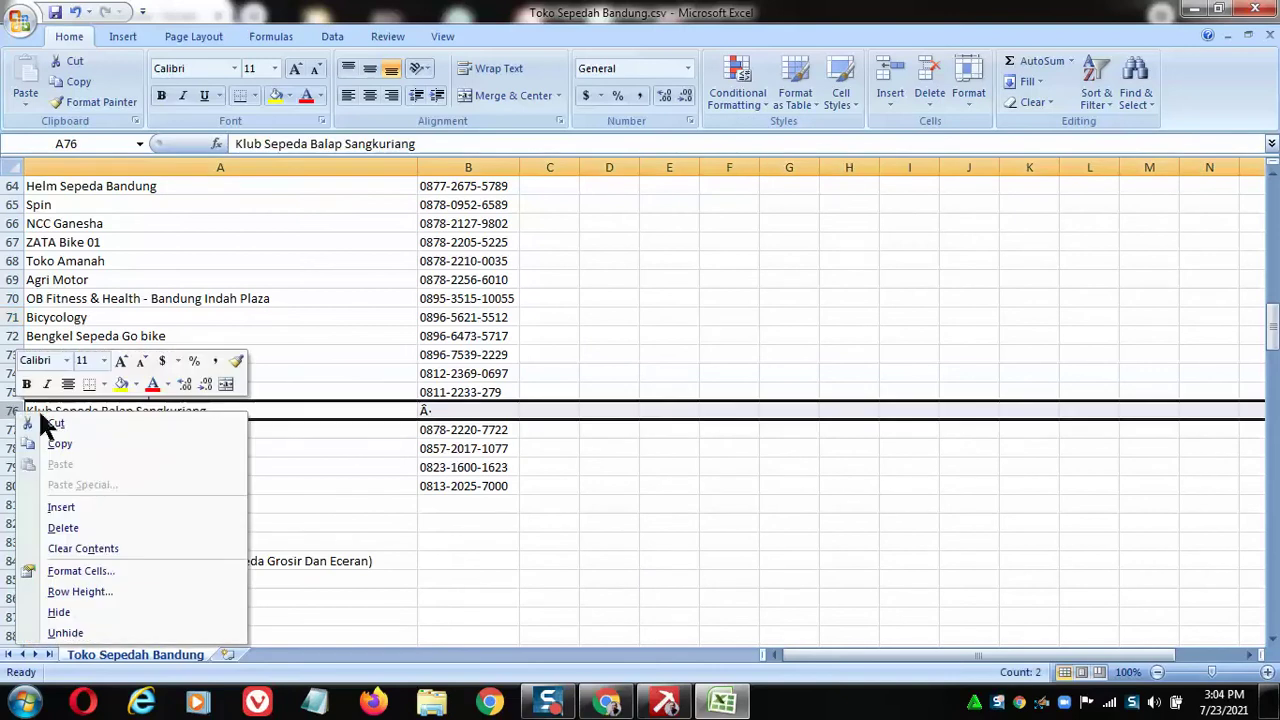
left_click(89, 525)
scroll(269, 508, "down", 3)
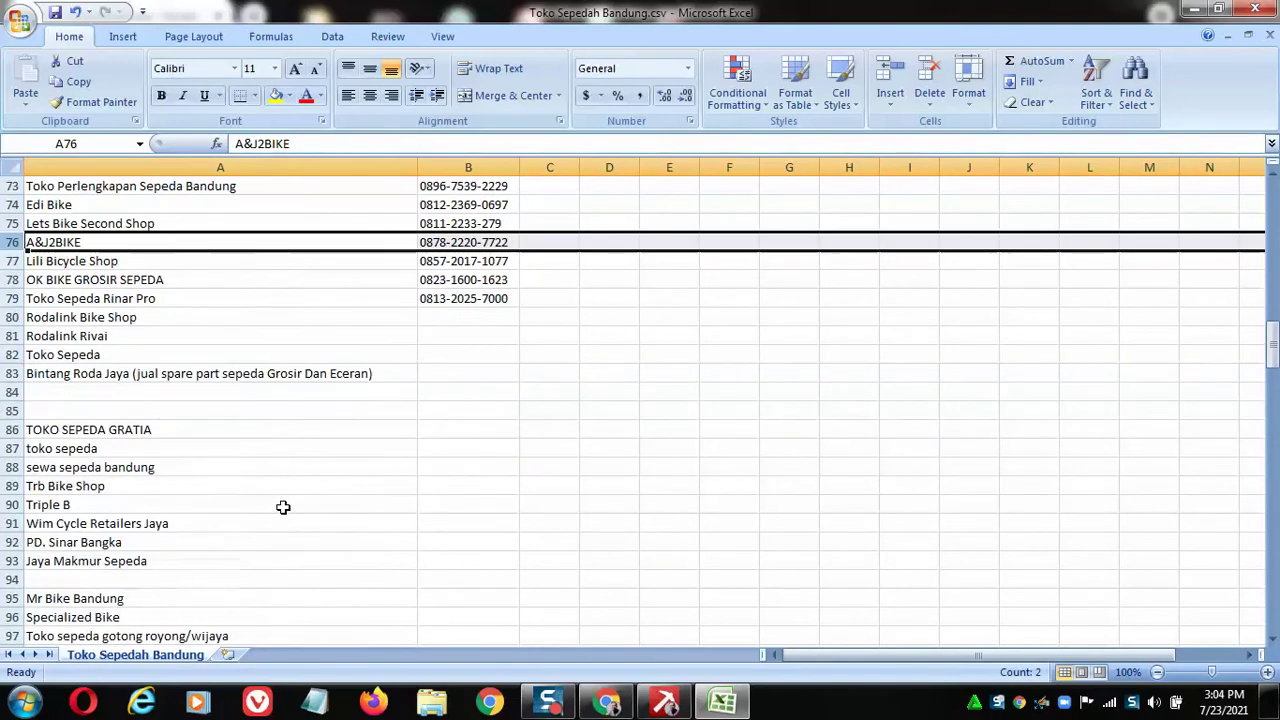
left_click(8, 318)
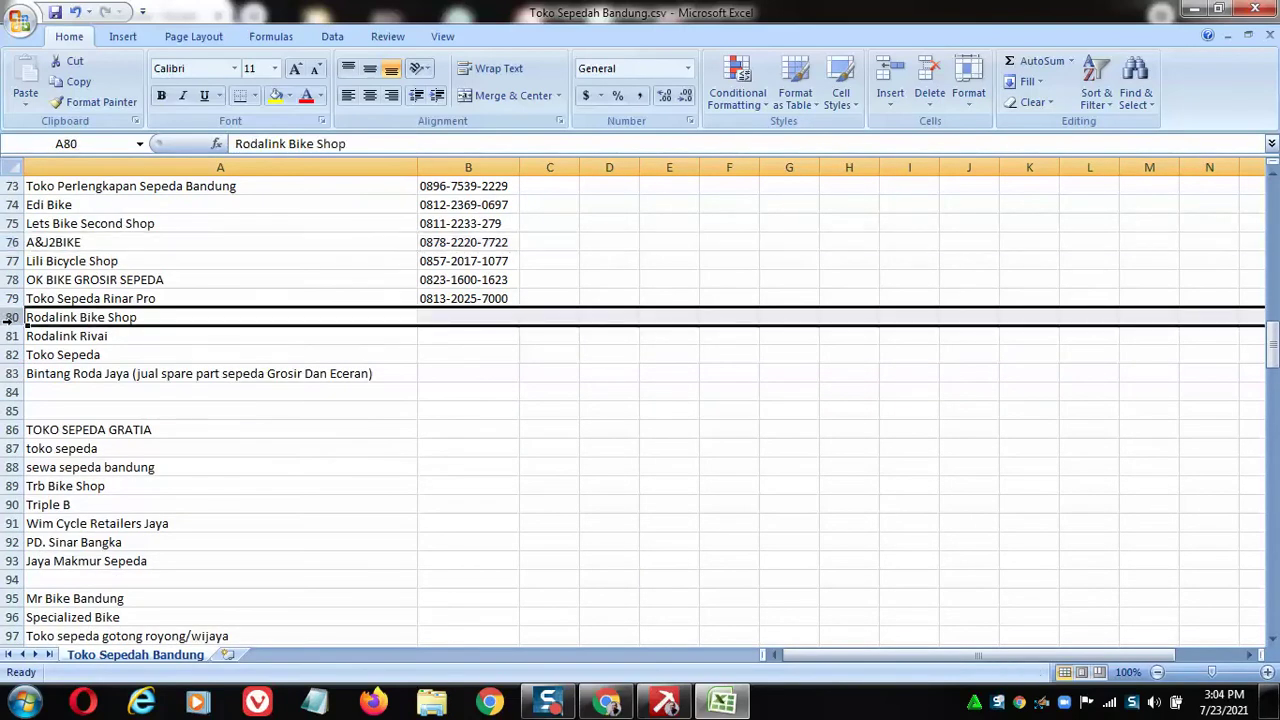
key("ctrl+shift+Down")
key("ctrl+shift+Down")
key("ctrl+shift+Down")
key("ctrl+shift+Down")
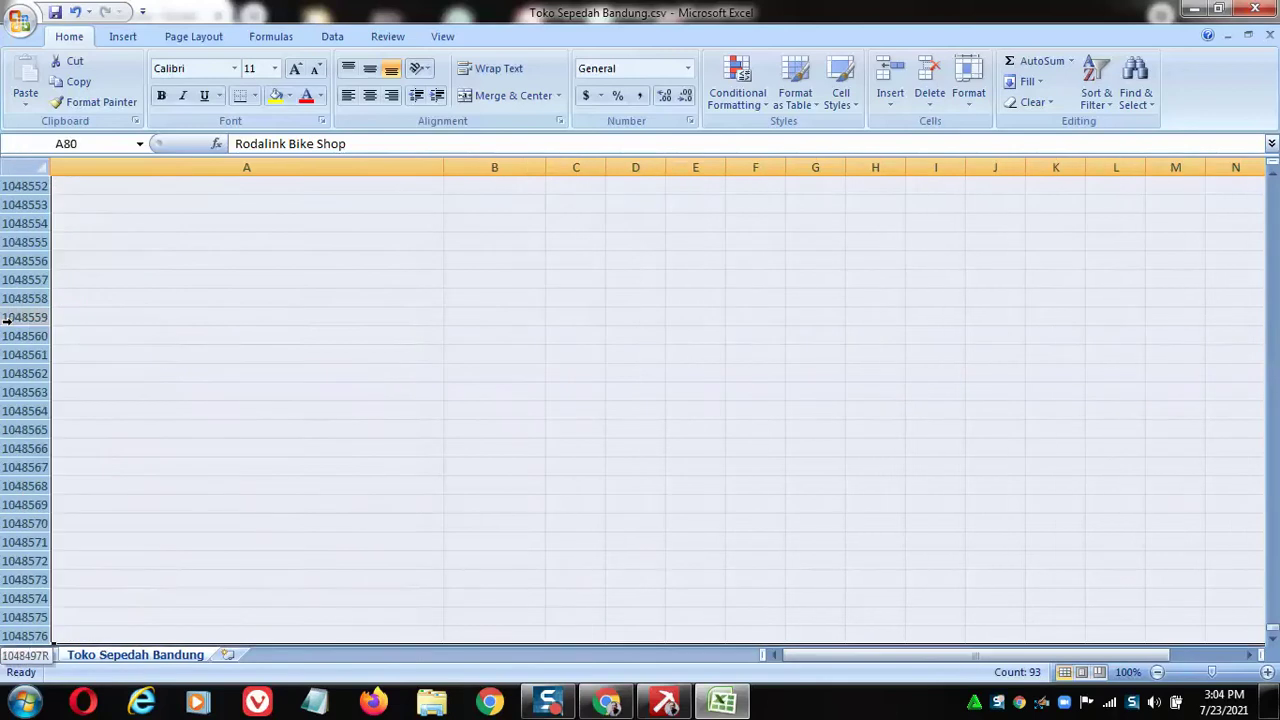
key("ctrl+minus")
scroll(522, 455, "up", 7)
scroll(522, 455, "up", 15)
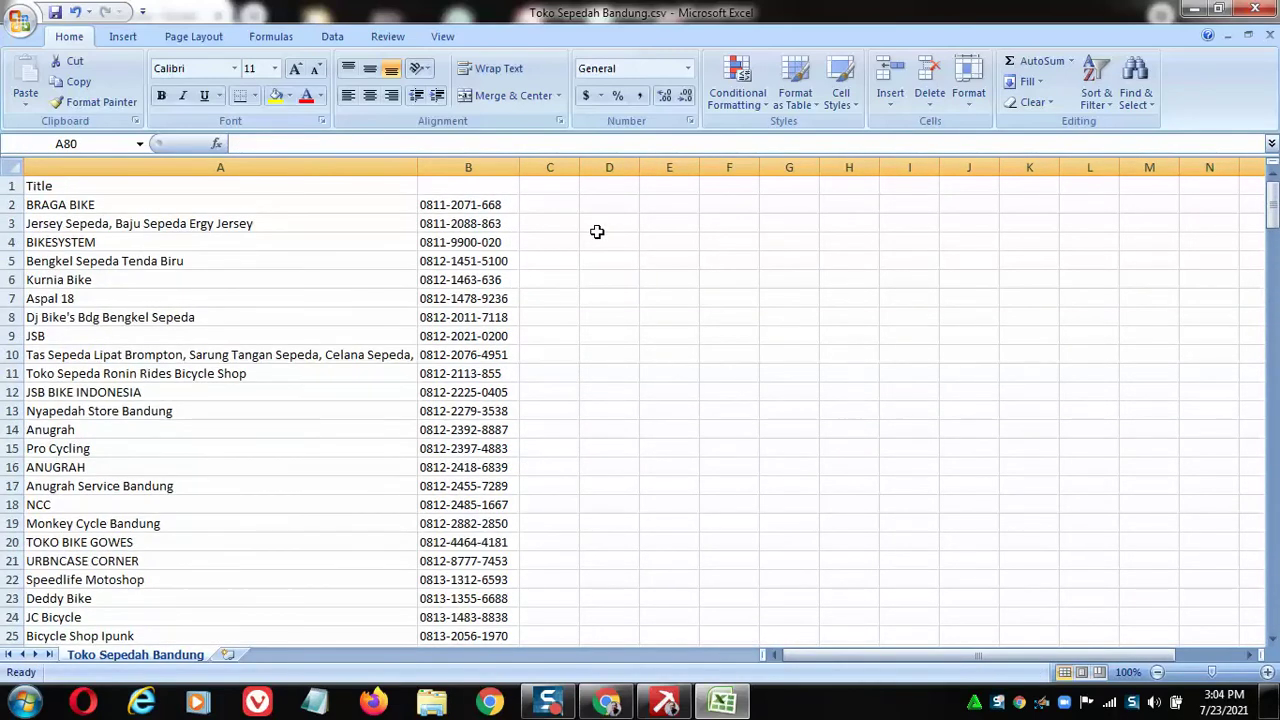
scroll(596, 232, "down", 1)
Delete the leftover column C.
left_click(550, 168)
right_click(552, 170)
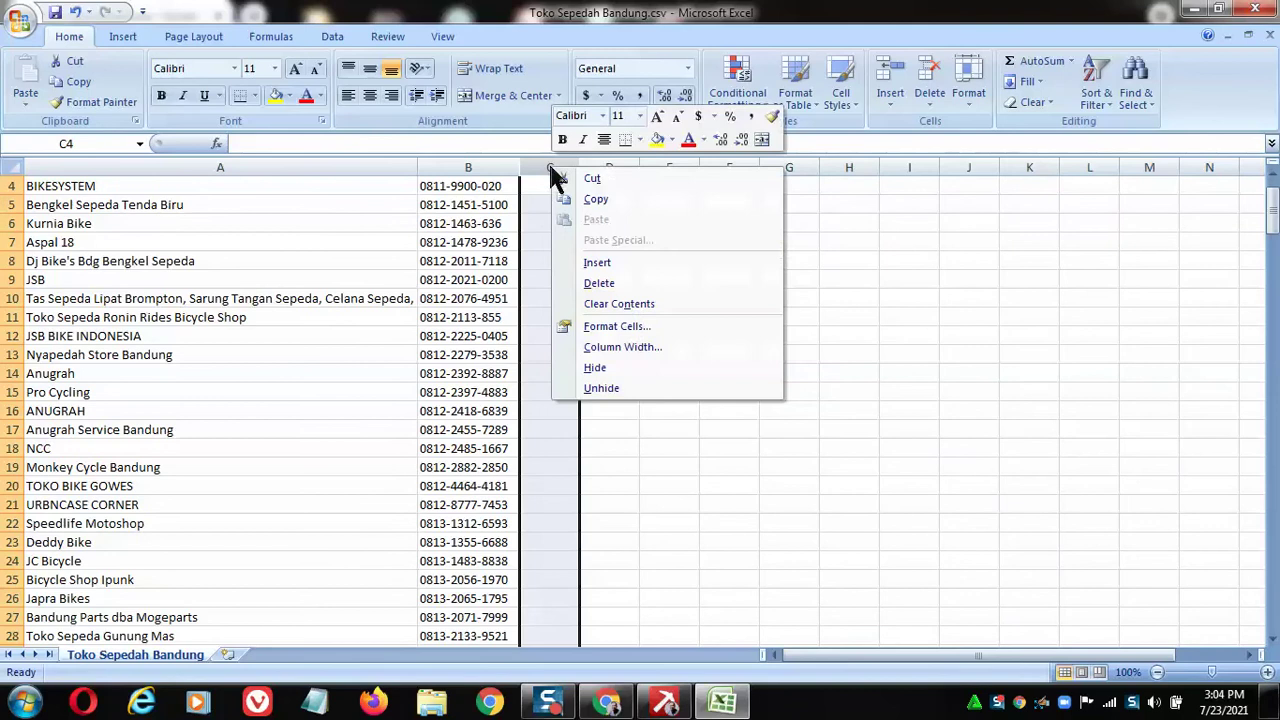
left_click(606, 285)
scroll(654, 354, "down", 6)
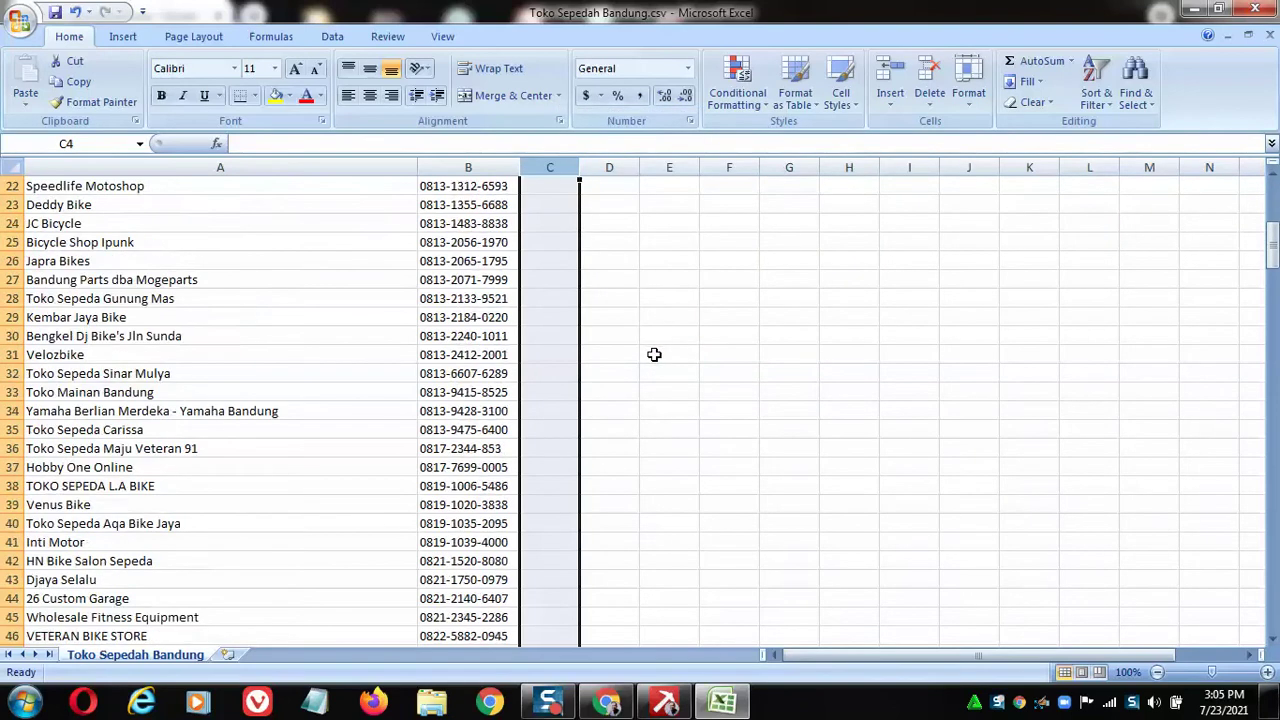
scroll(654, 354, "down", 15)
scroll(646, 343, "up", 20)
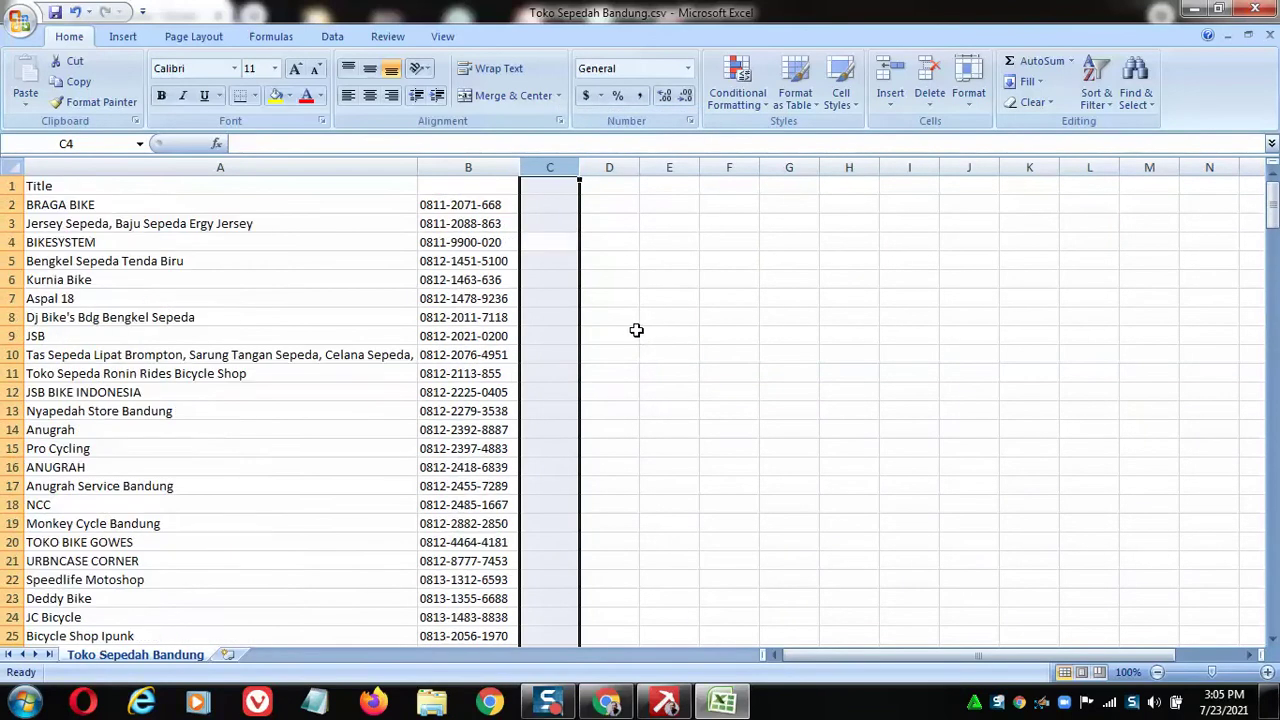
left_click(750, 241)
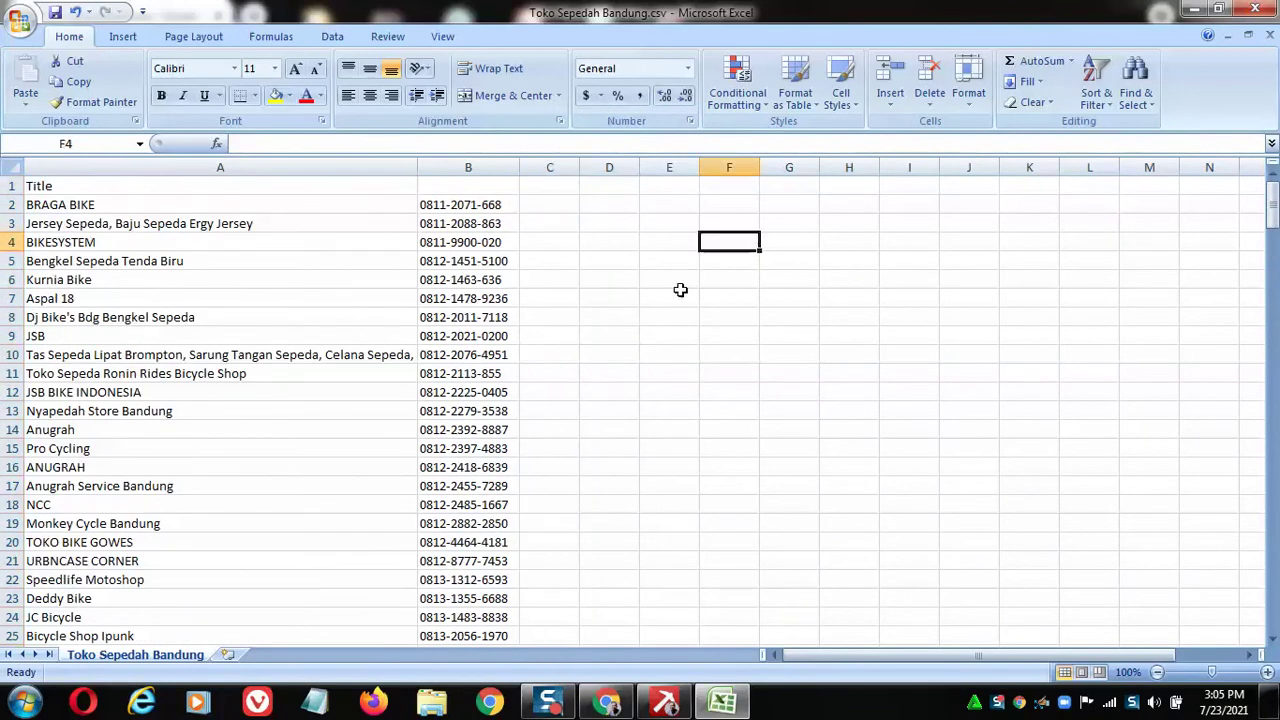
Replace every hyphen in column B with nothing, making 156 replacements.
left_click(468, 169)
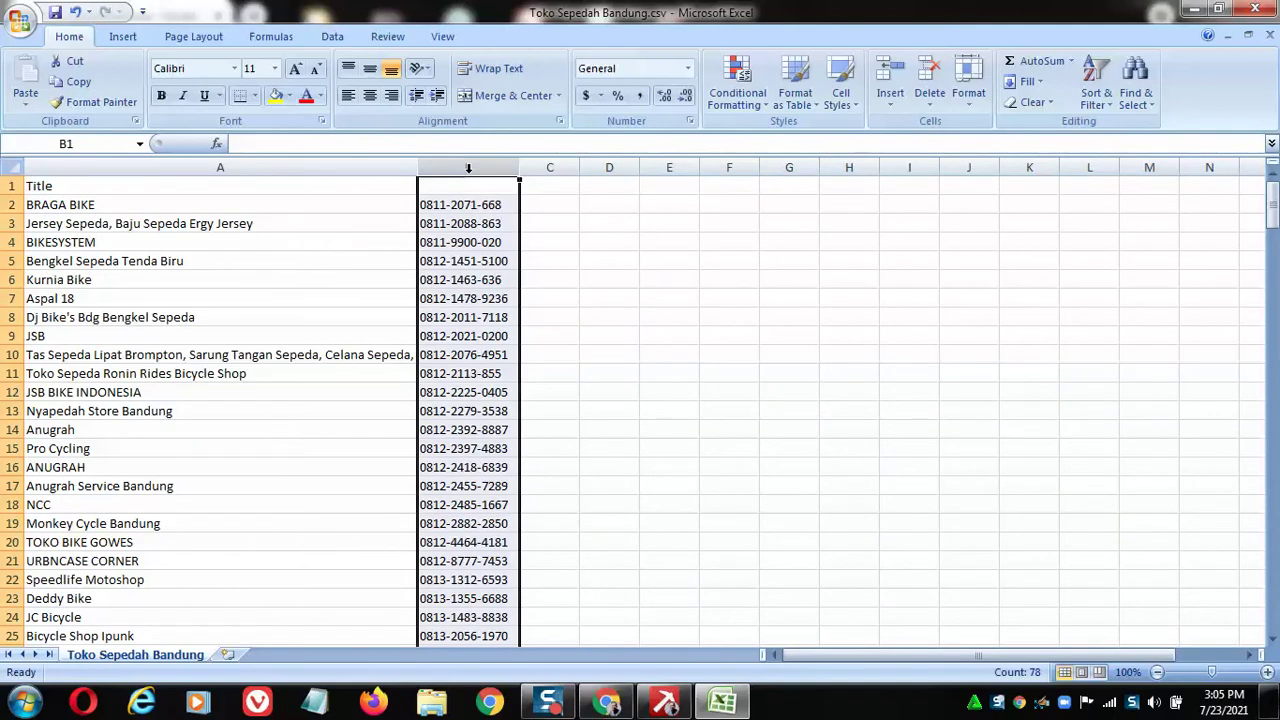
key("ctrl+h")
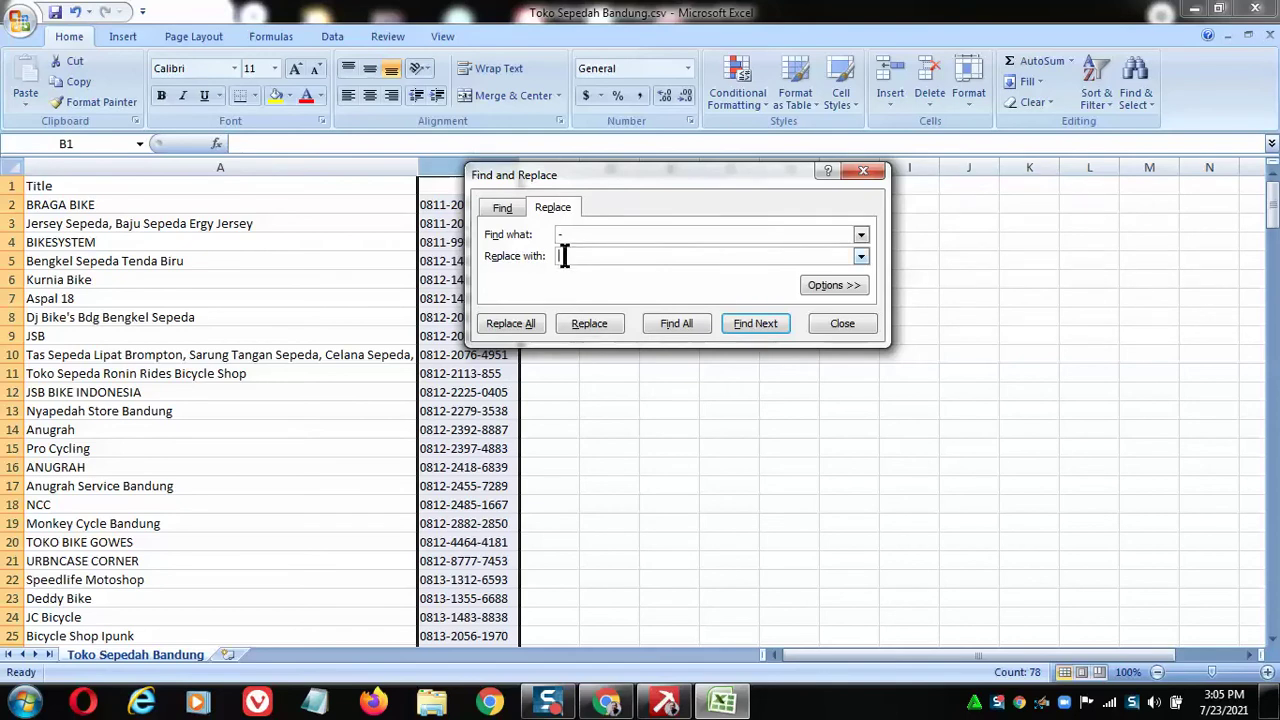
left_click(510, 323)
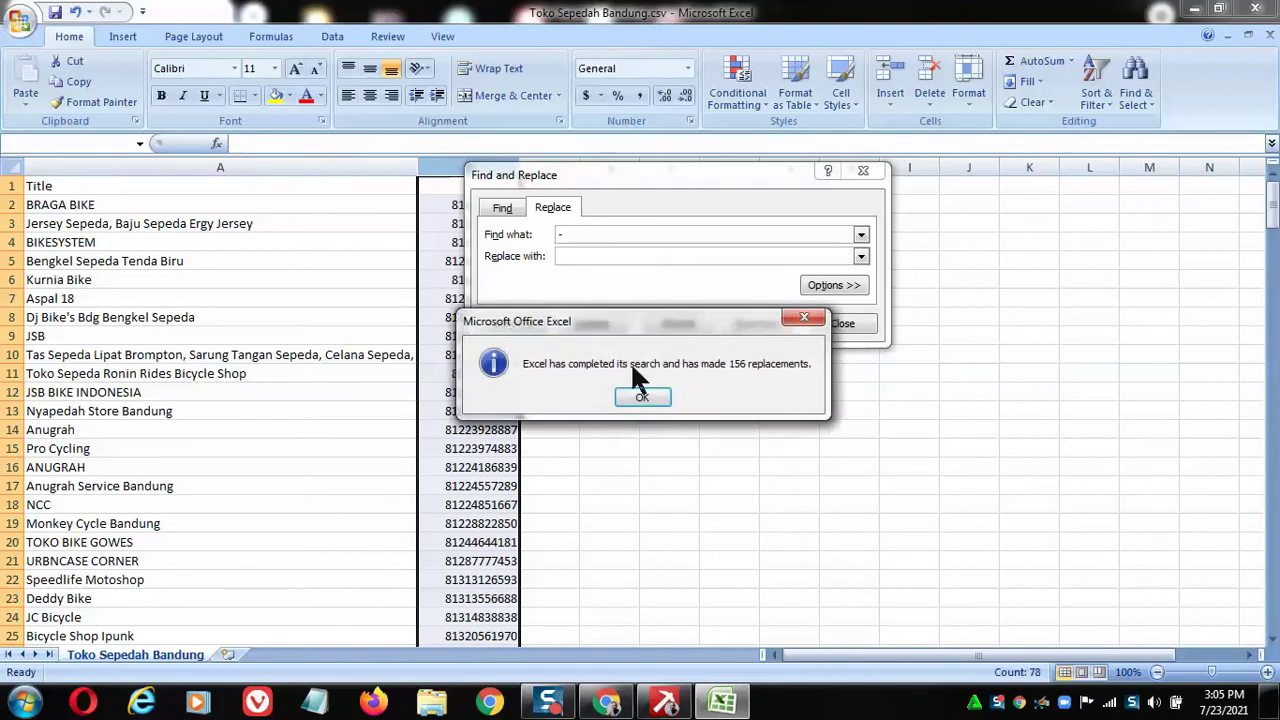
left_click(642, 396)
left_click(843, 323)
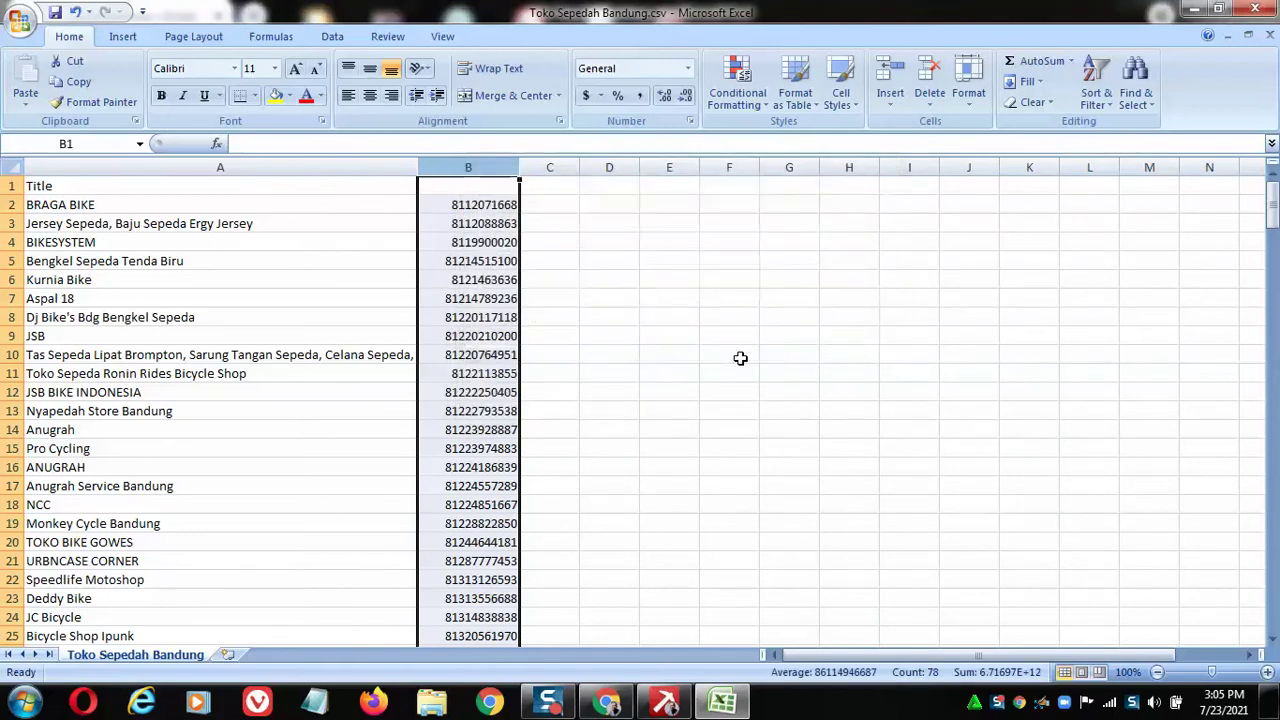
left_click(682, 372)
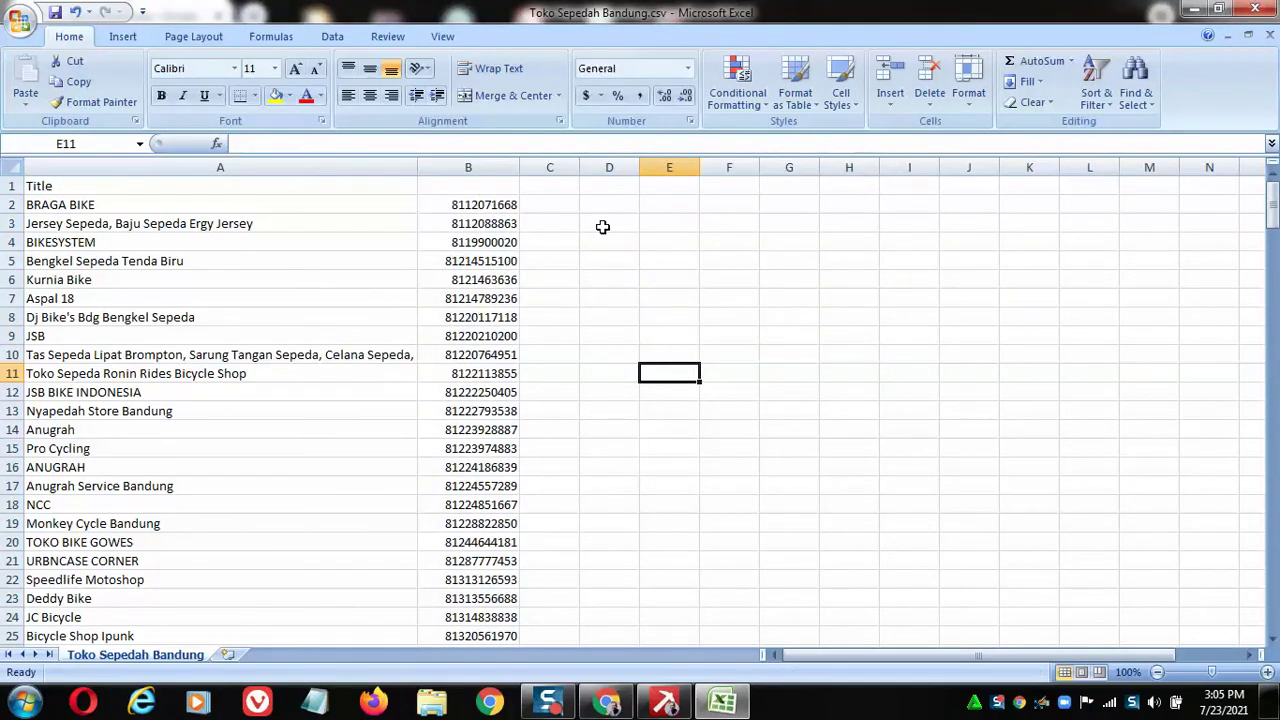
Enter +62 in C2 and a semicolon in D2.
left_click(552, 206)
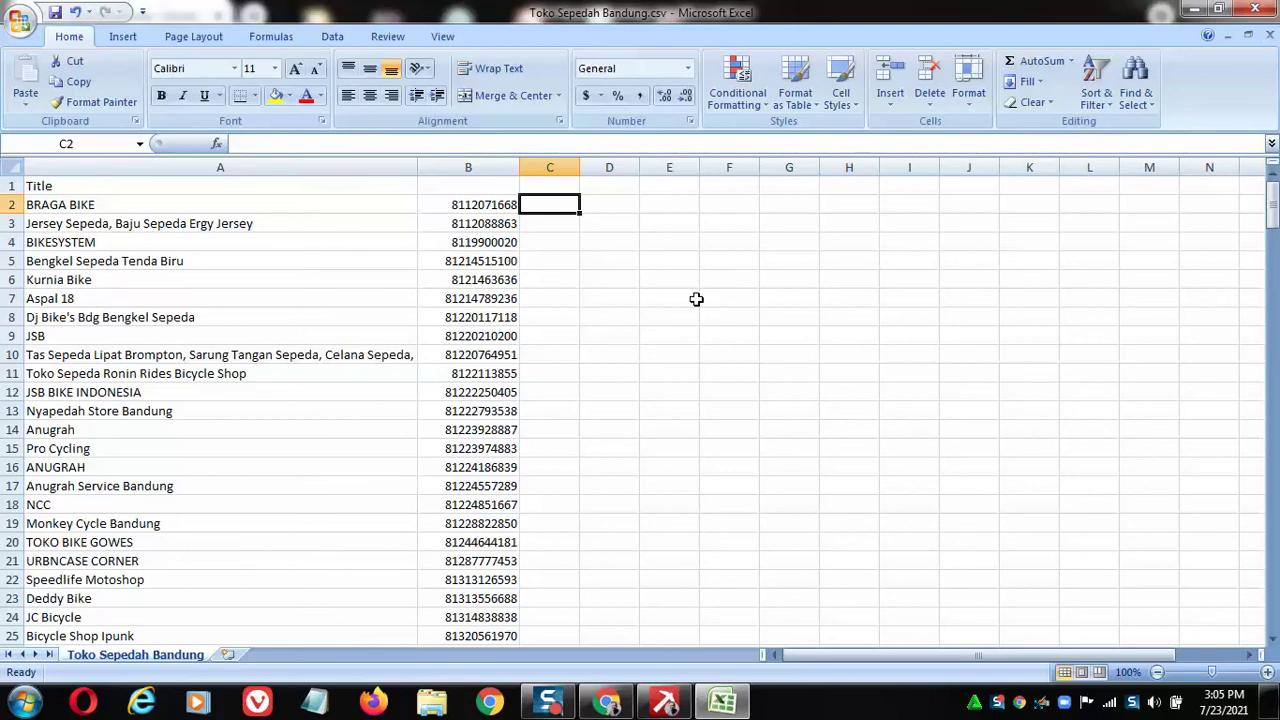
type("+")
key("Escape")
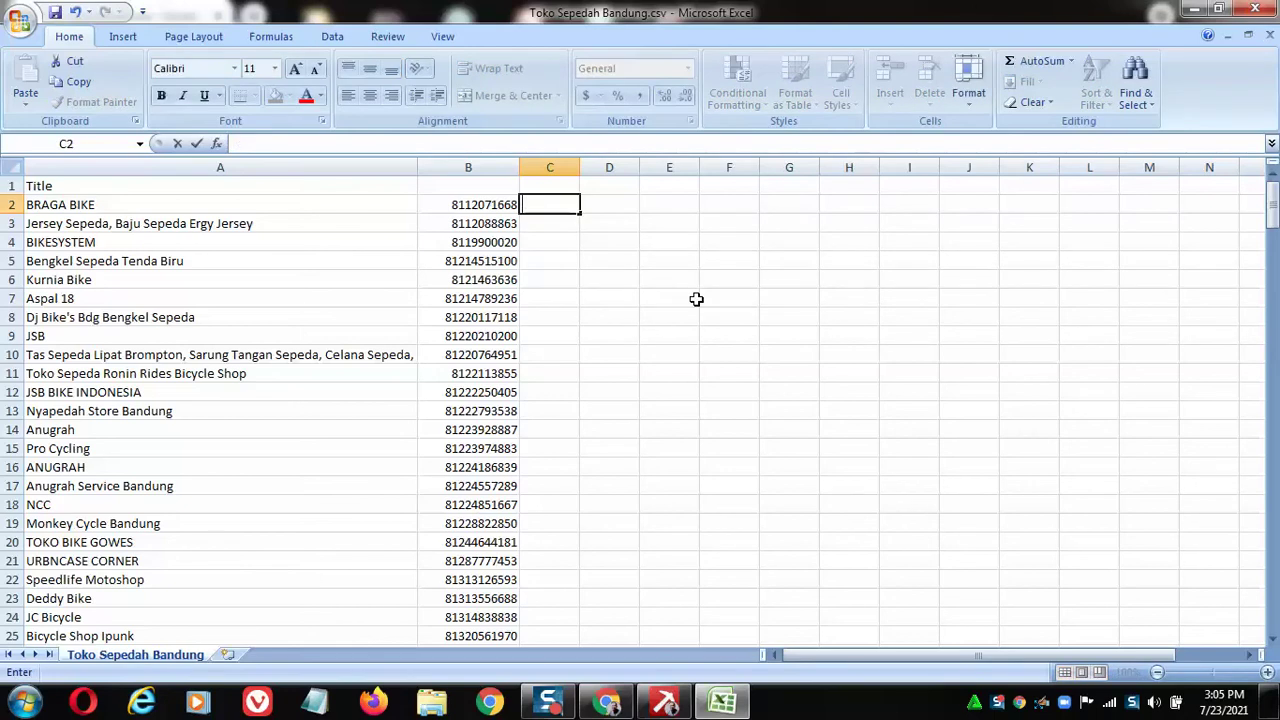
type("'+62")
key("Return")
key("Up")
key("Right")
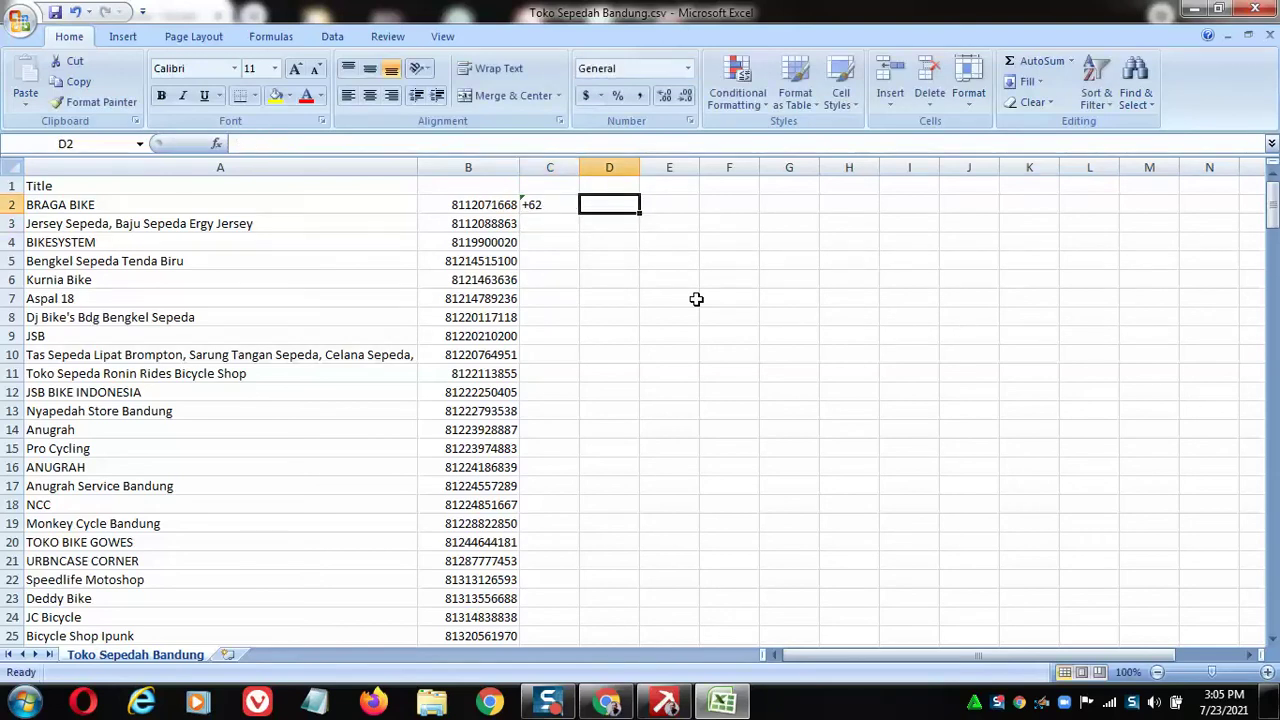
type(";")
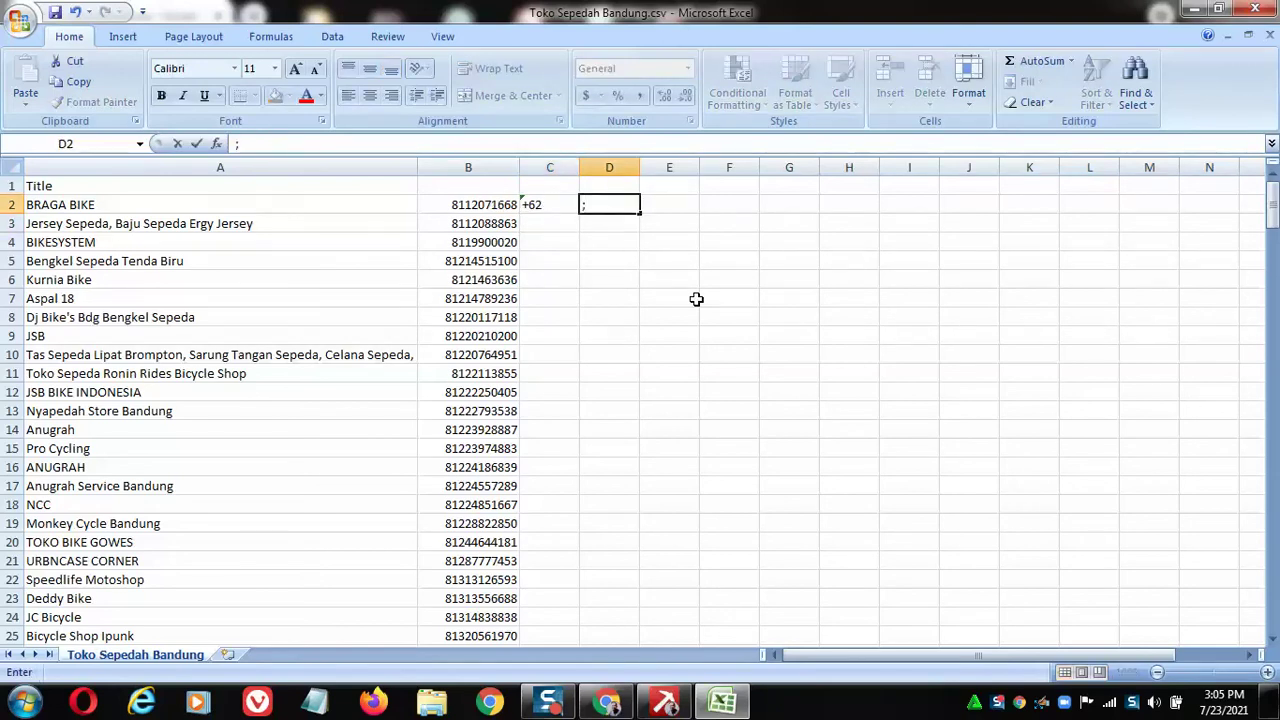
key("Tab")
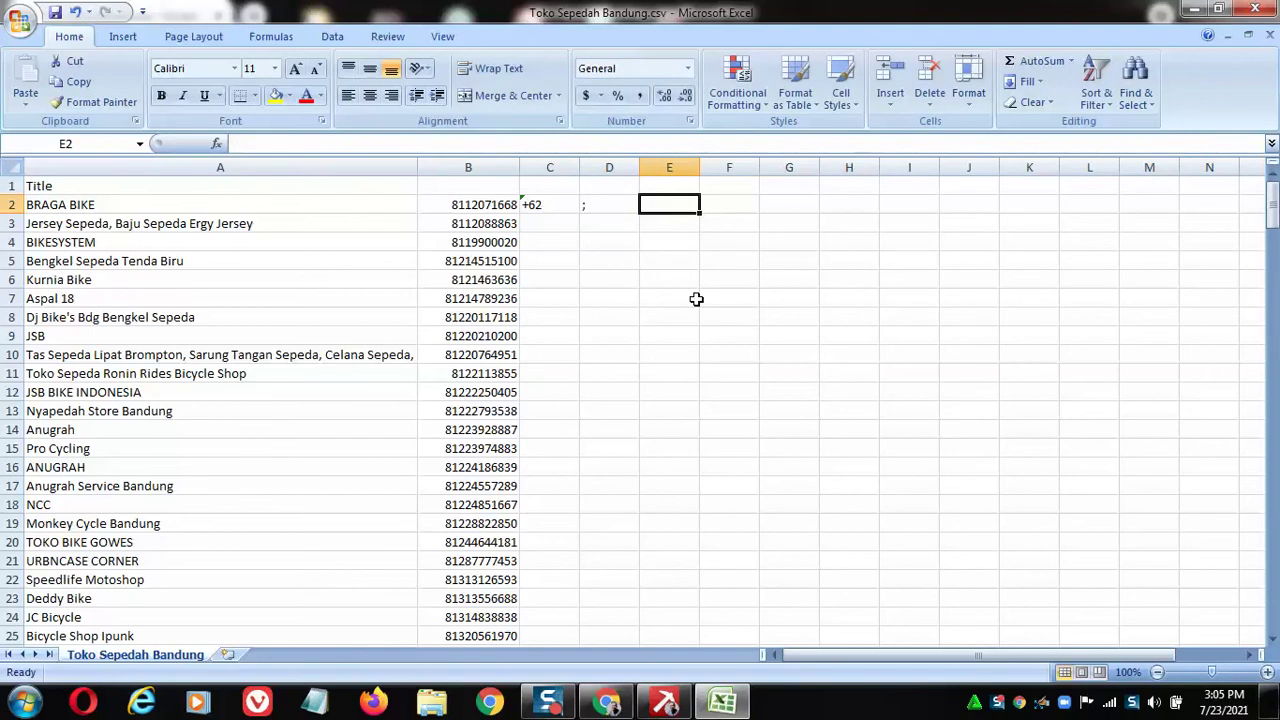
Copy the +62 and semicolon pair to row 3 and fill both columns down to row 79.
key("Left")
key("Left")
key("shift+Right")
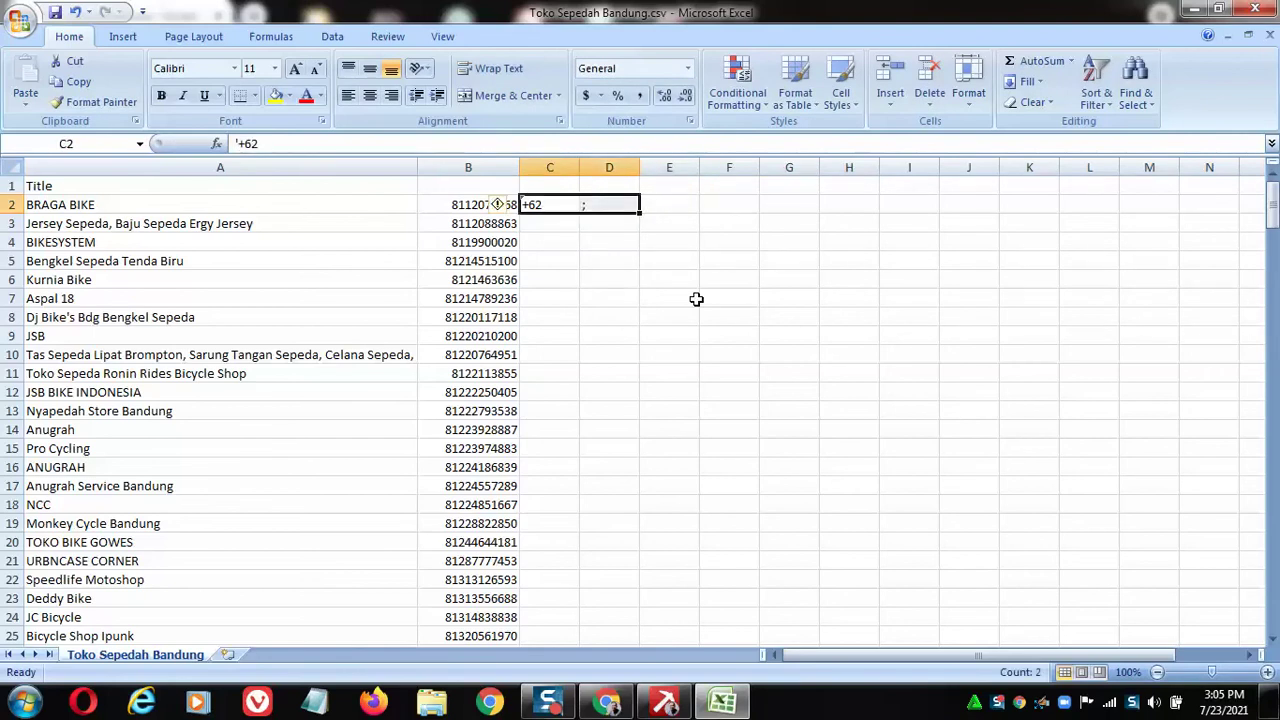
key("ctrl+c")
key("Down")
key("ctrl+v")
key("Escape")
key("Up")
key("shift+Down")
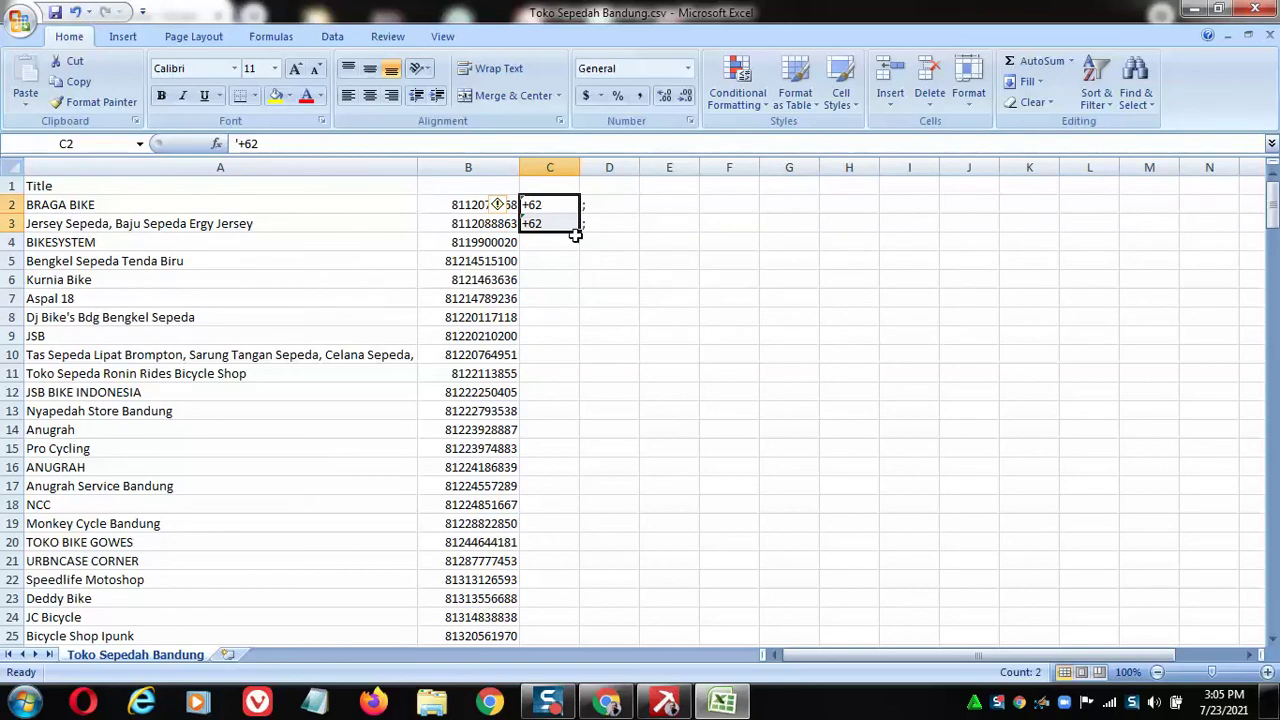
left_click_drag(578, 231, 571, 623)
scroll(638, 587, "up", 15)
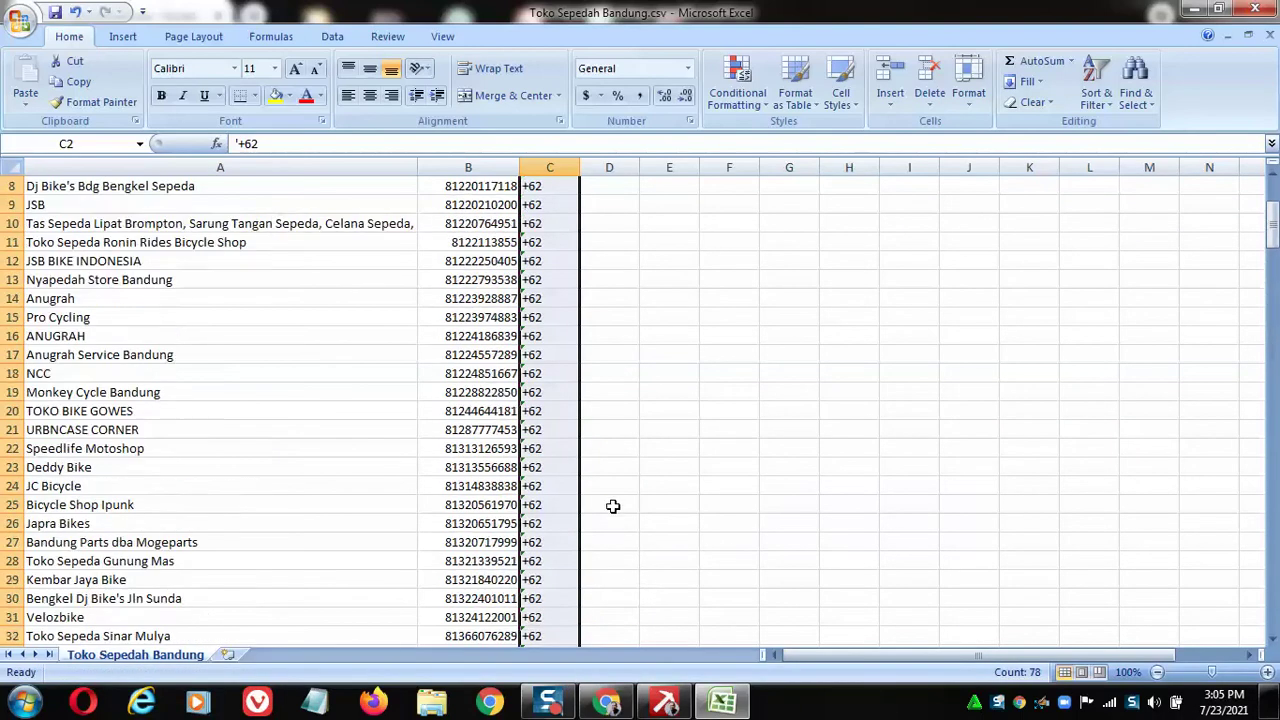
left_click_drag(617, 213, 629, 627)
scroll(730, 460, "up", 18)
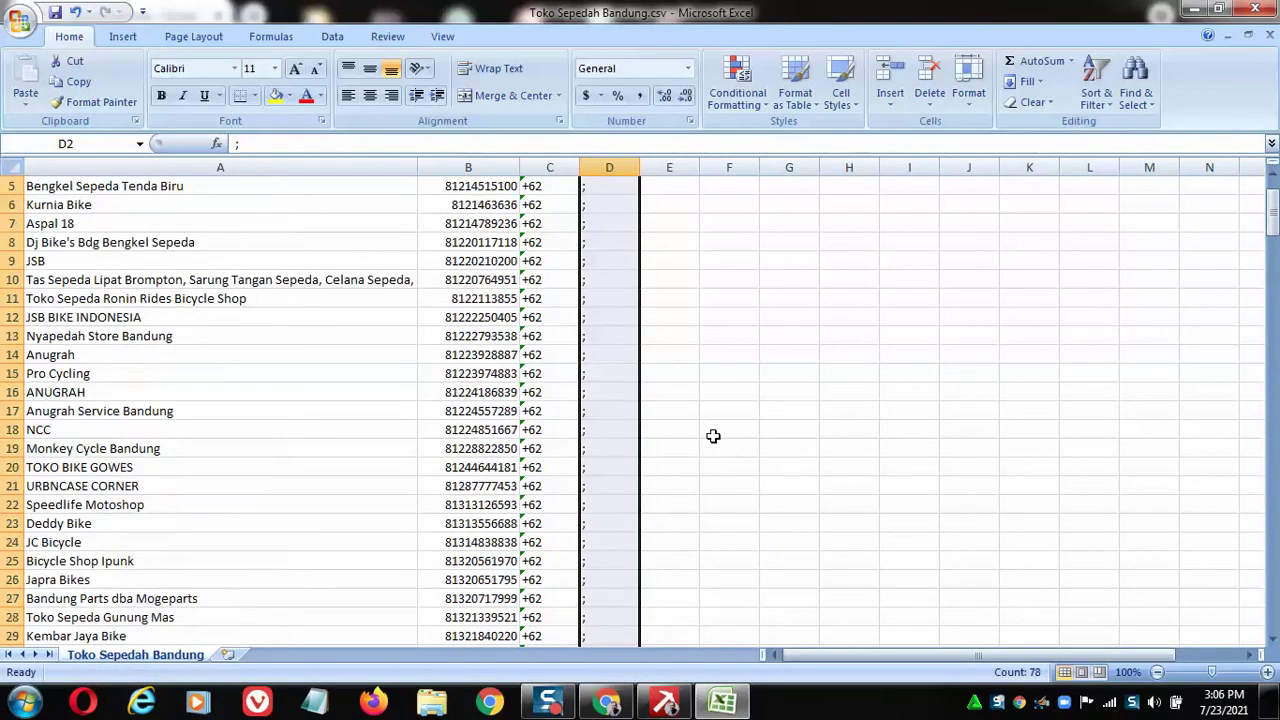
left_click(678, 205)
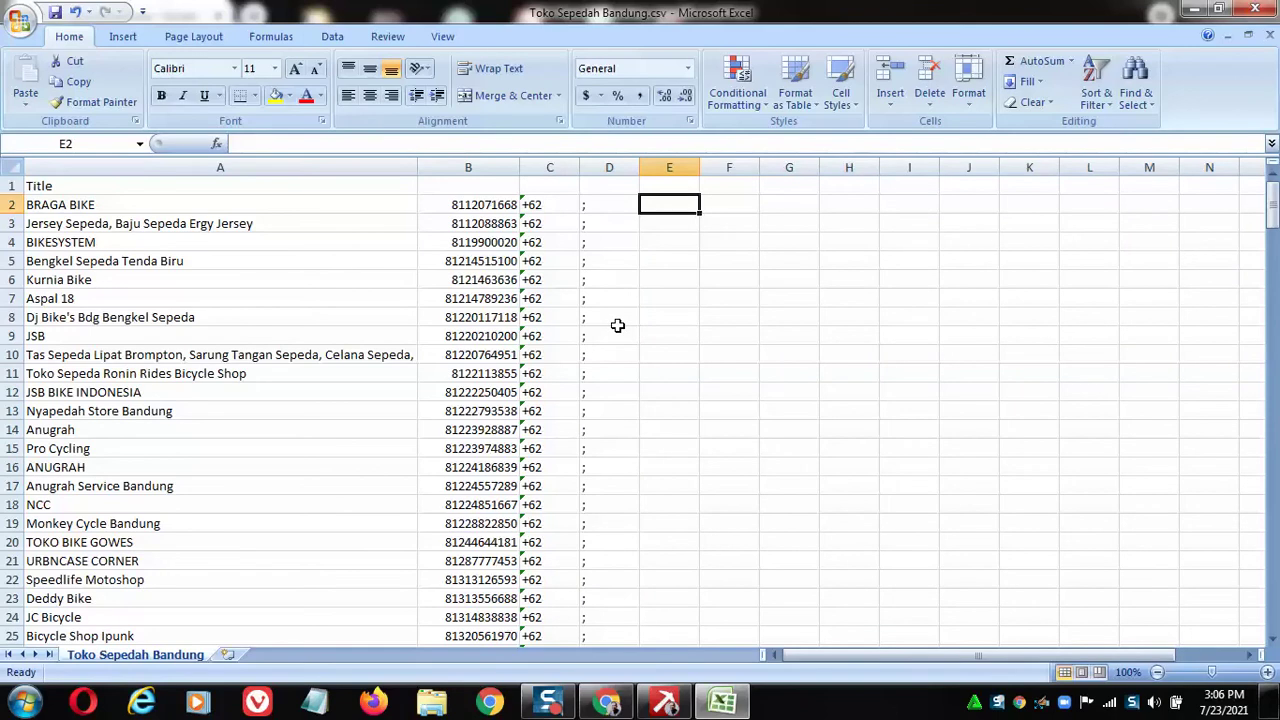
type("=")
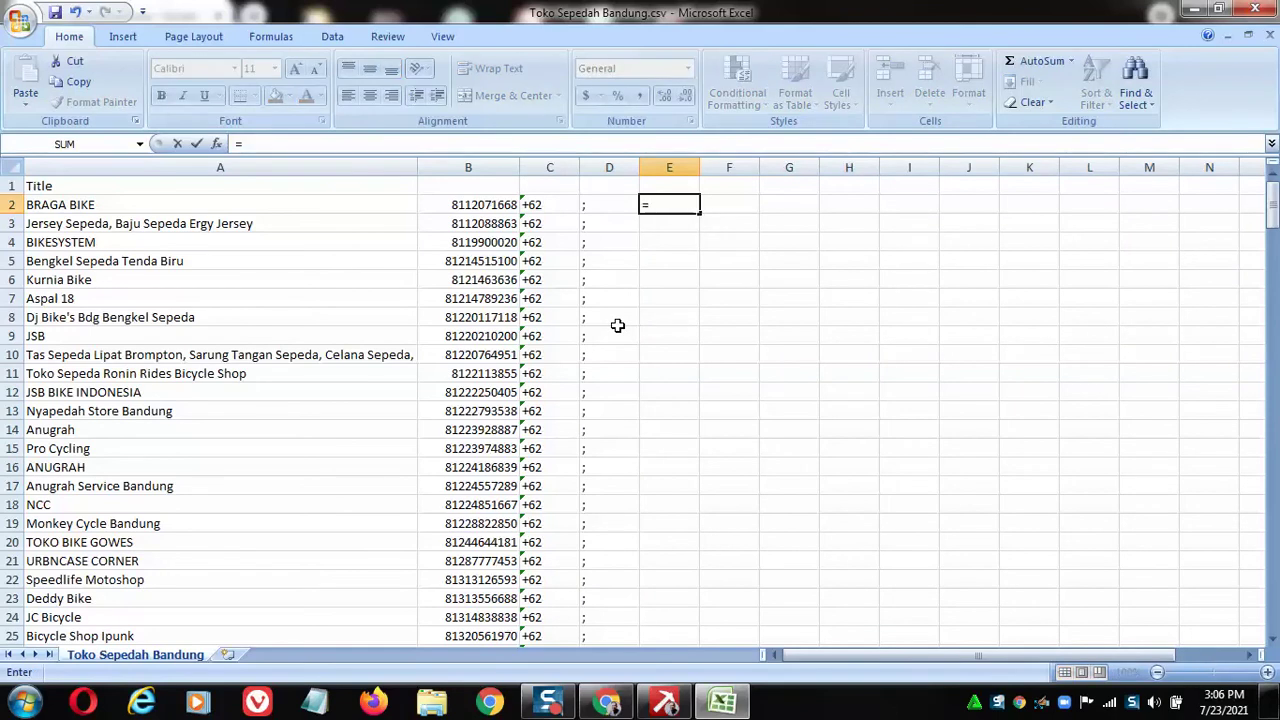
left_click(212, 207)
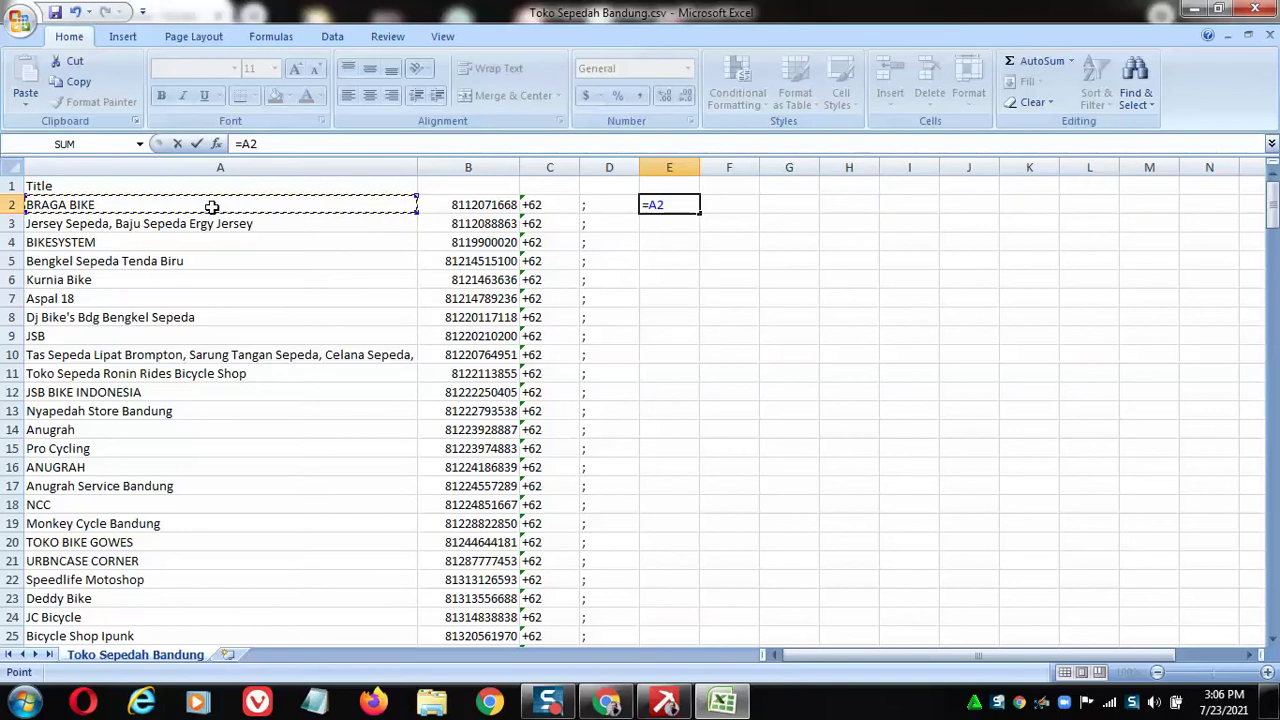
type("&")
left_click(596, 206)
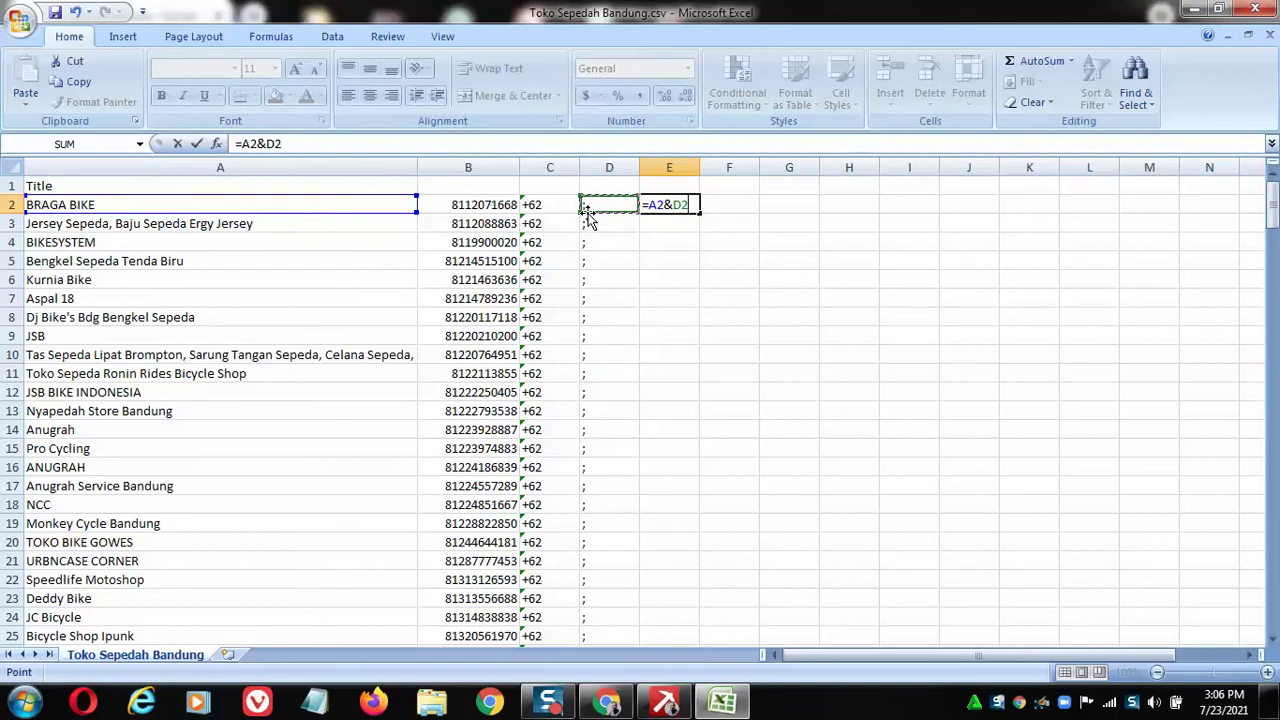
type("&")
left_click(540, 204)
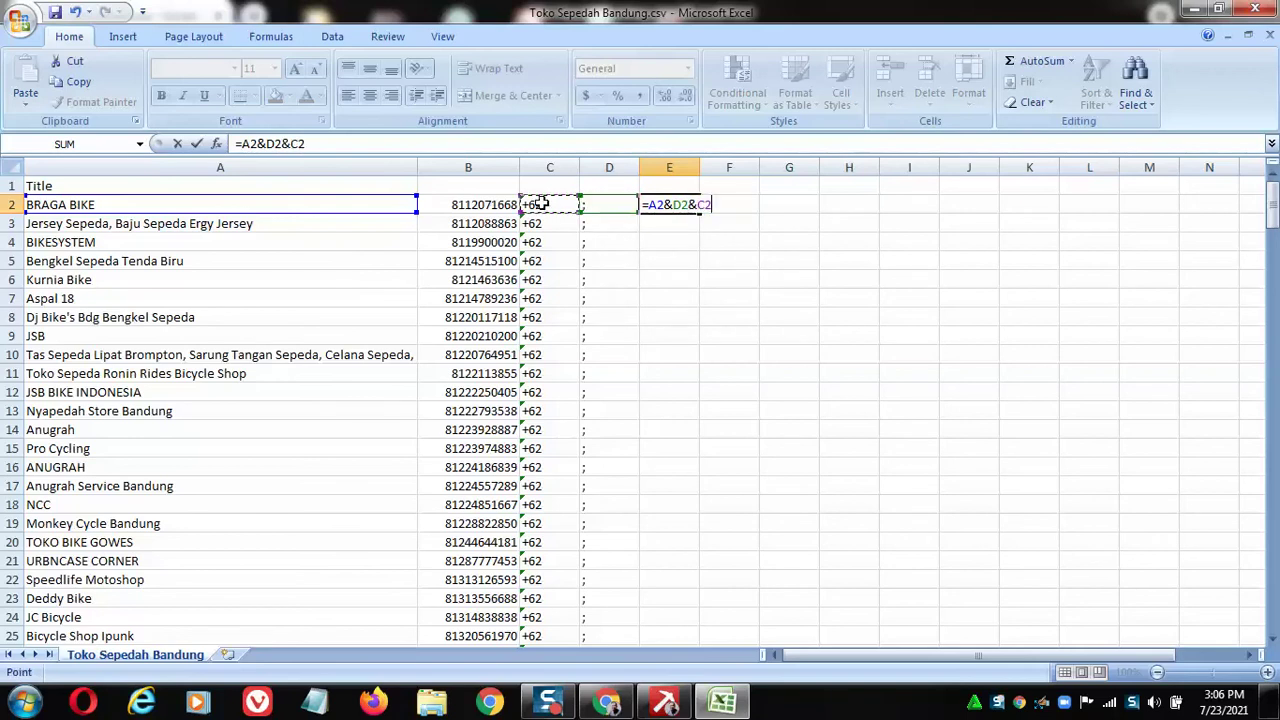
type("&")
left_click(478, 203)
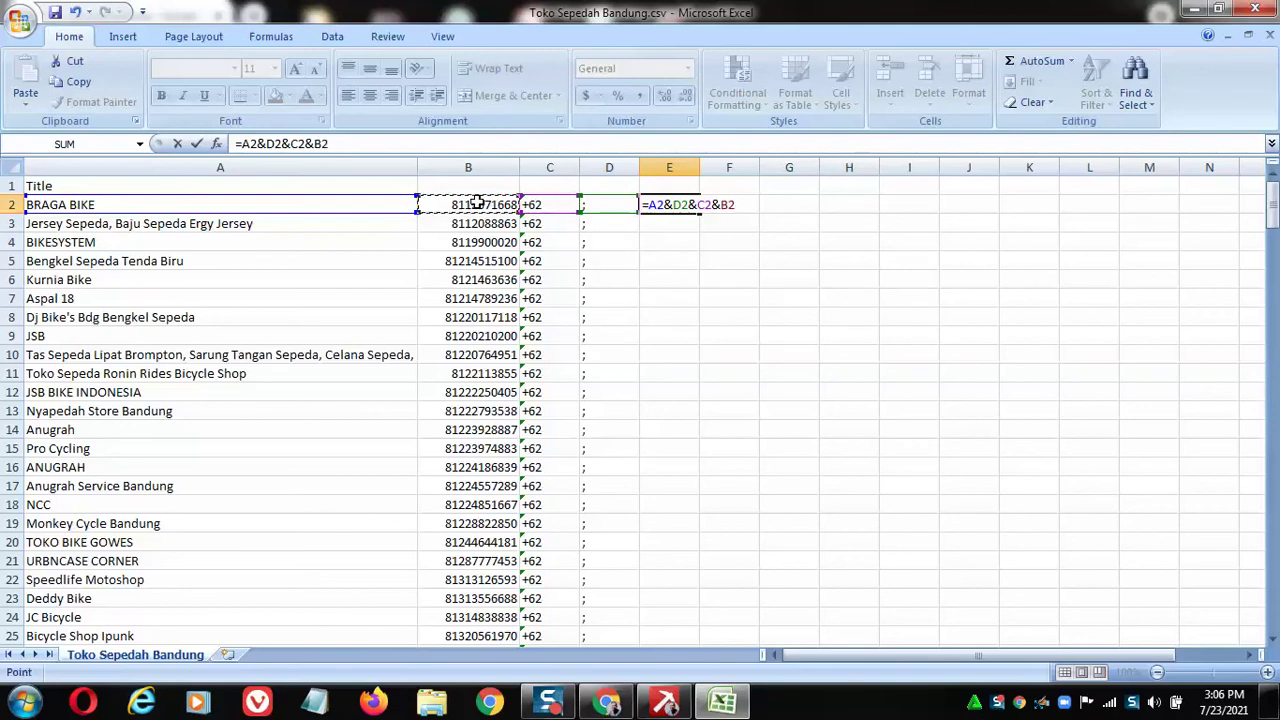
key("Return")
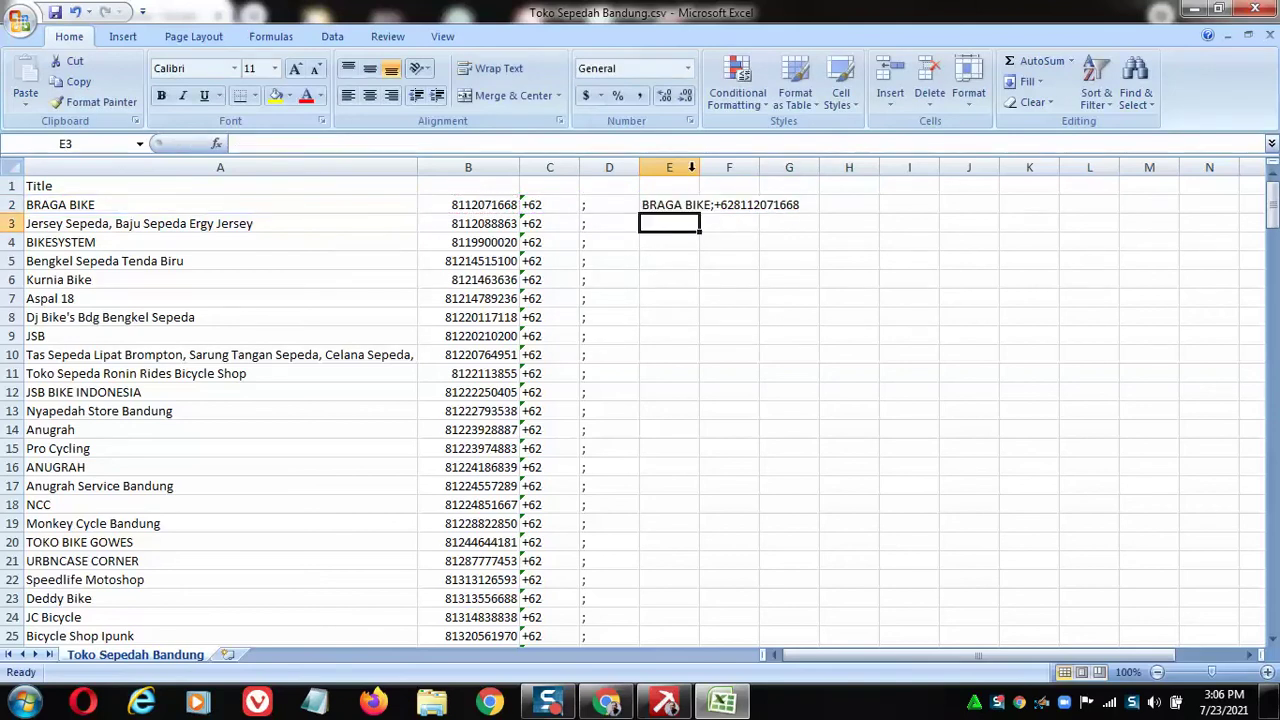
double_click(703, 168)
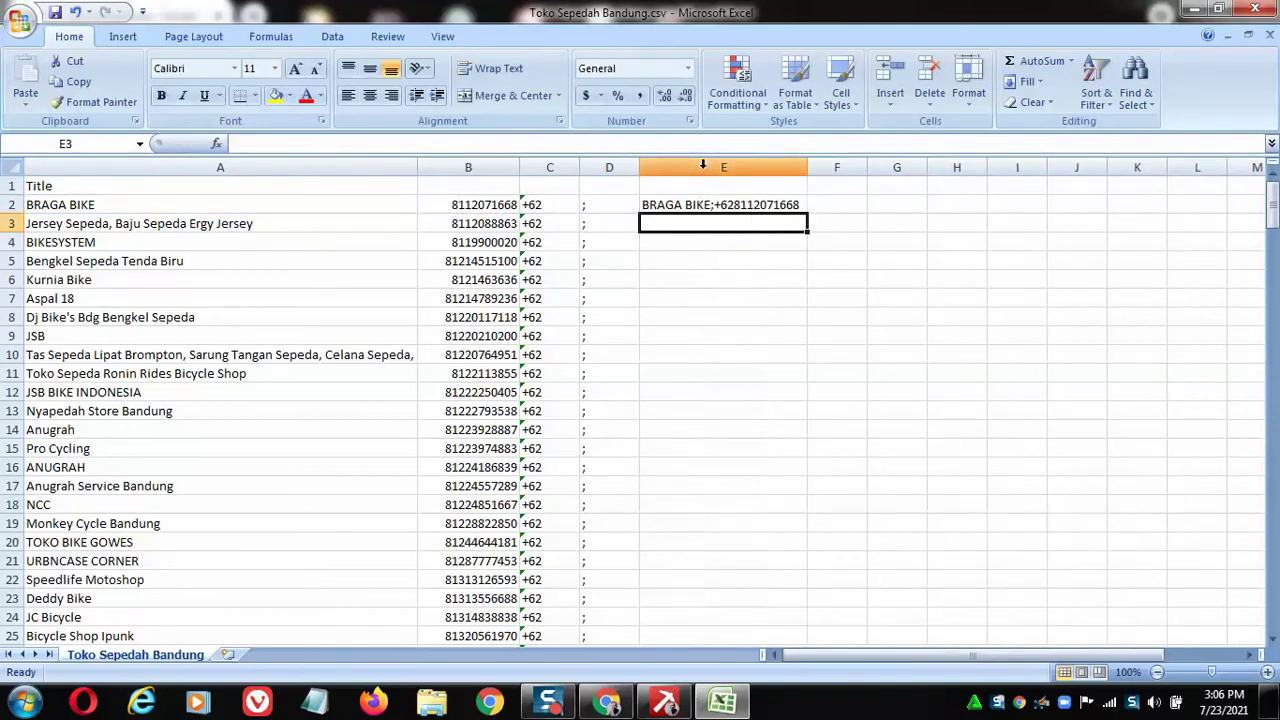
Fill the combining formula in E2 down to E79.
left_click(752, 205)
left_click_drag(809, 213, 788, 618)
scroll(835, 385, "up", 18)
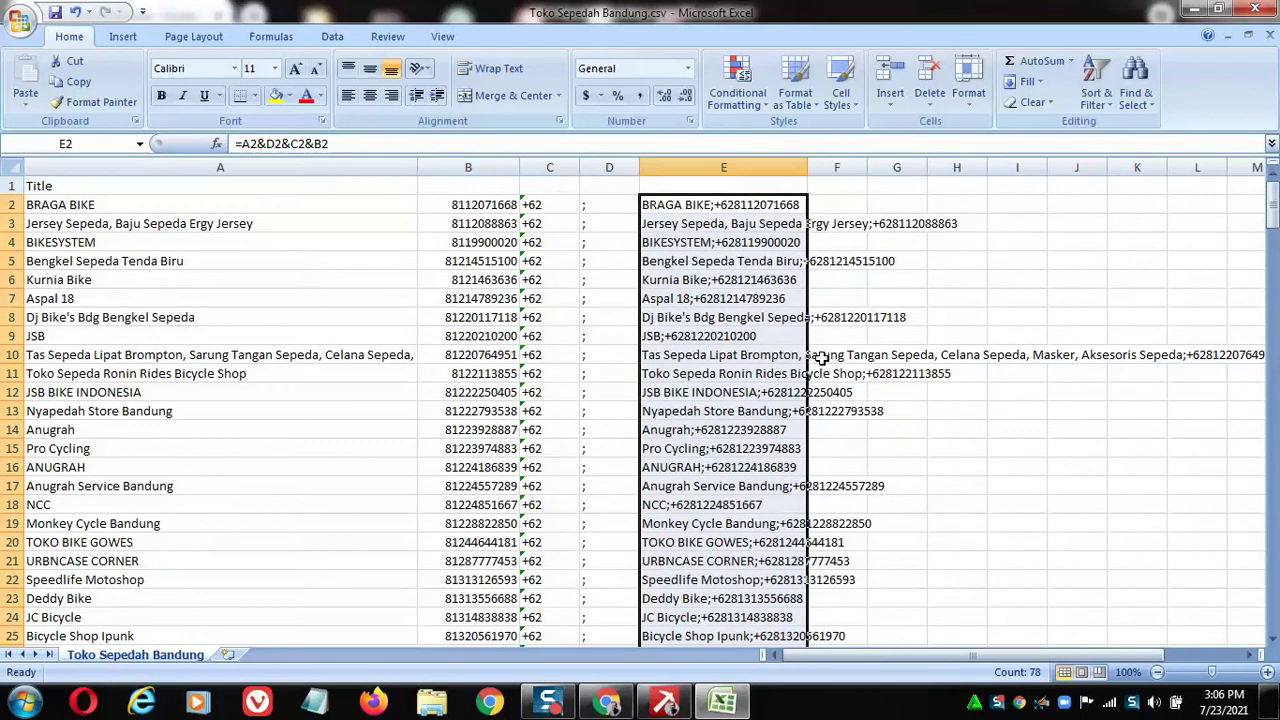
Shorten the A10 name to Tas Sepeda Lipat Brompton and autofit column E.
left_click(249, 356)
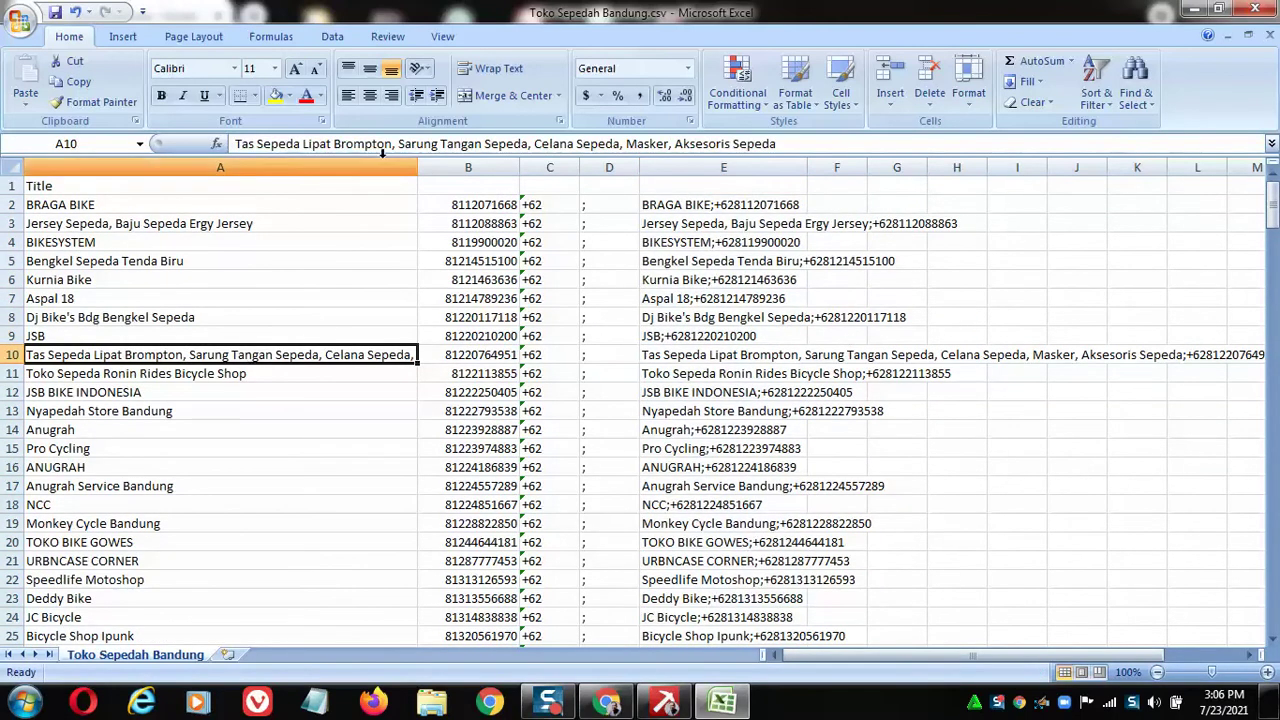
left_click_drag(395, 143, 737, 155)
key("Delete")
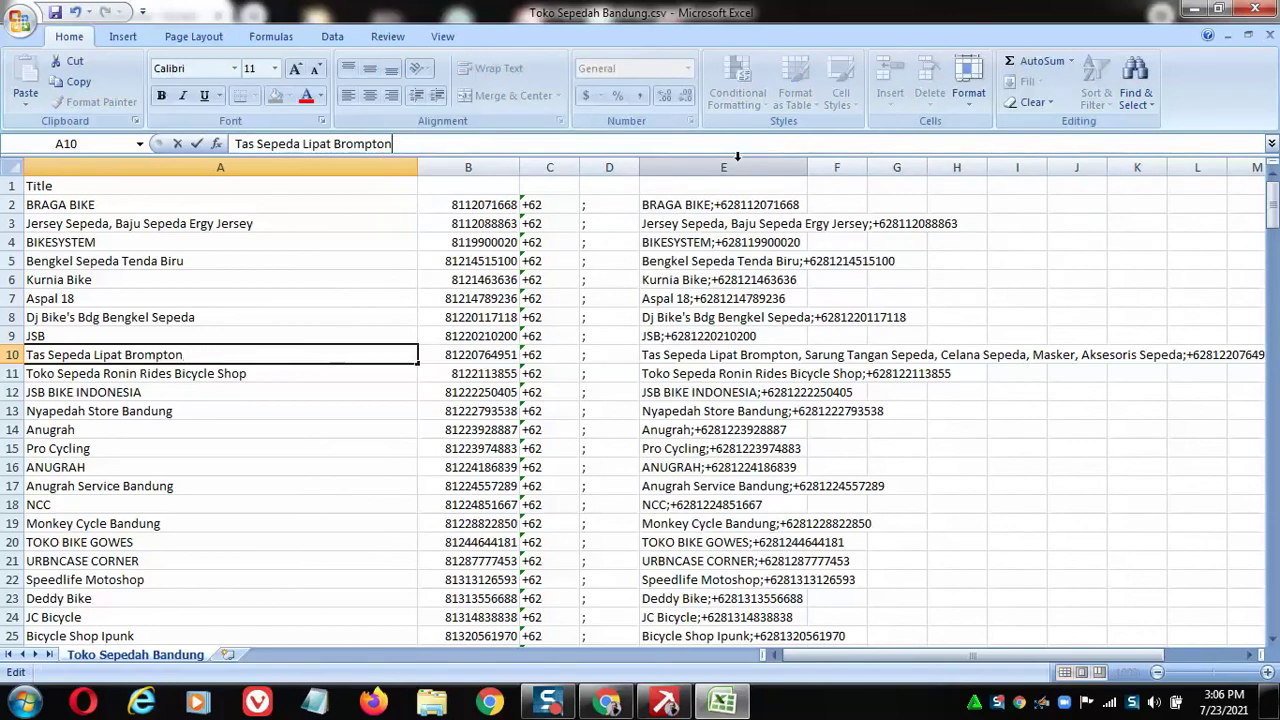
key("Return")
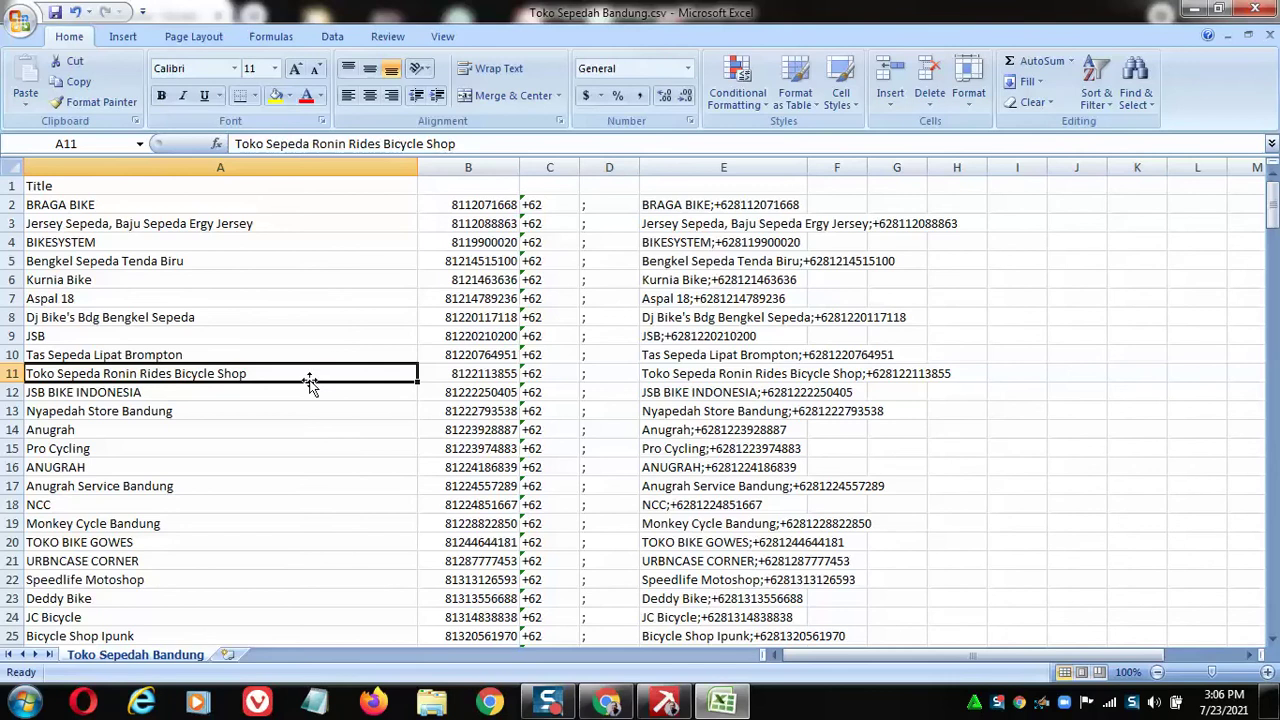
scroll(686, 342, "down", 19)
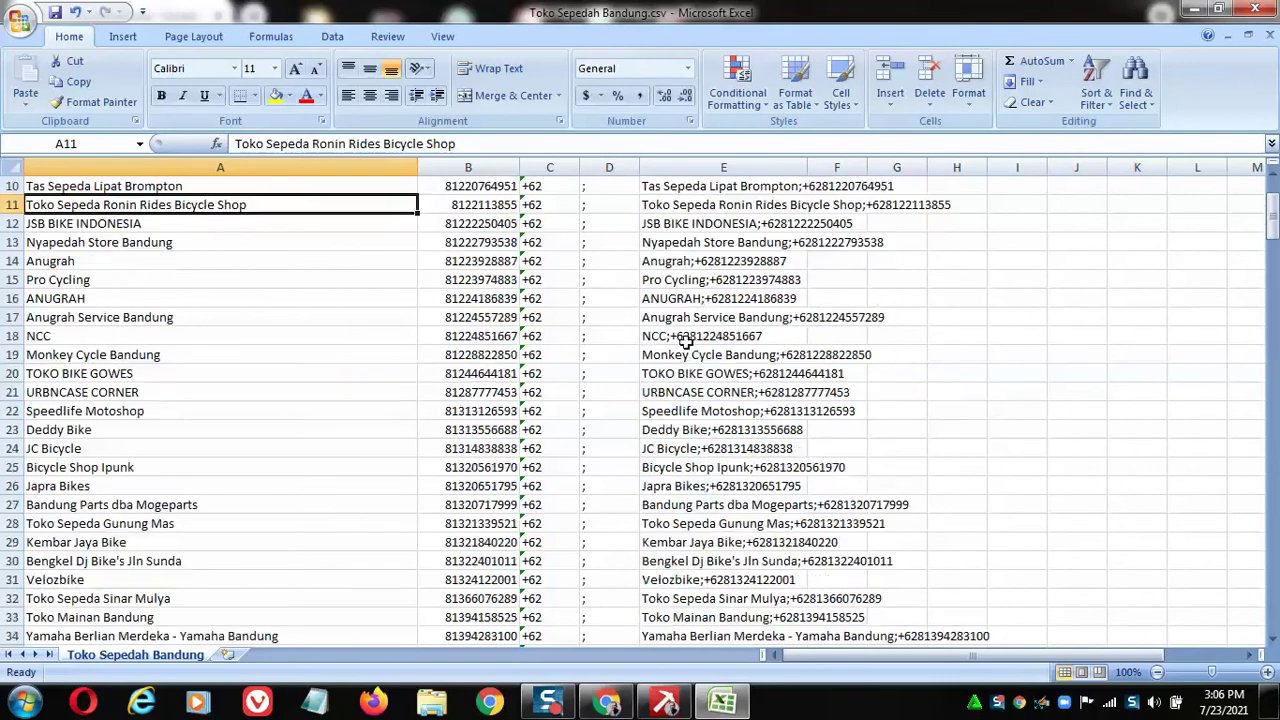
scroll(681, 344, "up", 19)
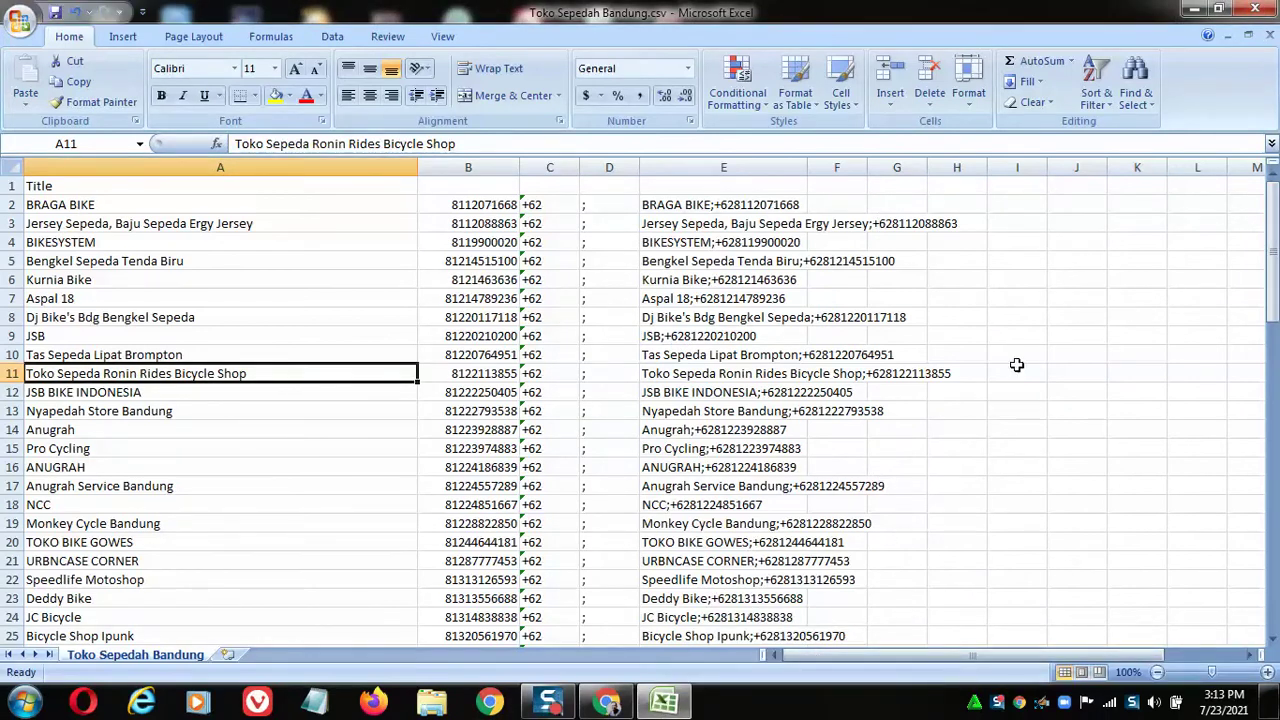
double_click(807, 167)
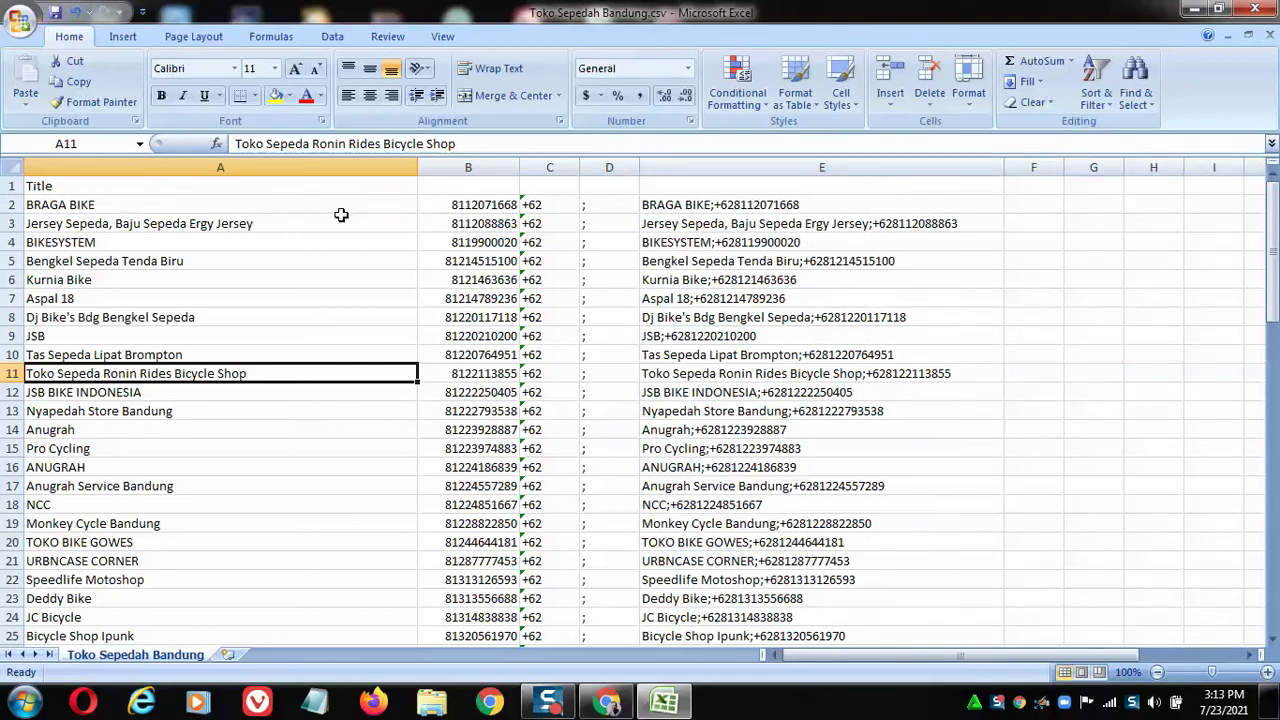
Check the name, number, +62, semicolon and formula cells A2 through E2.
left_click(160, 203)
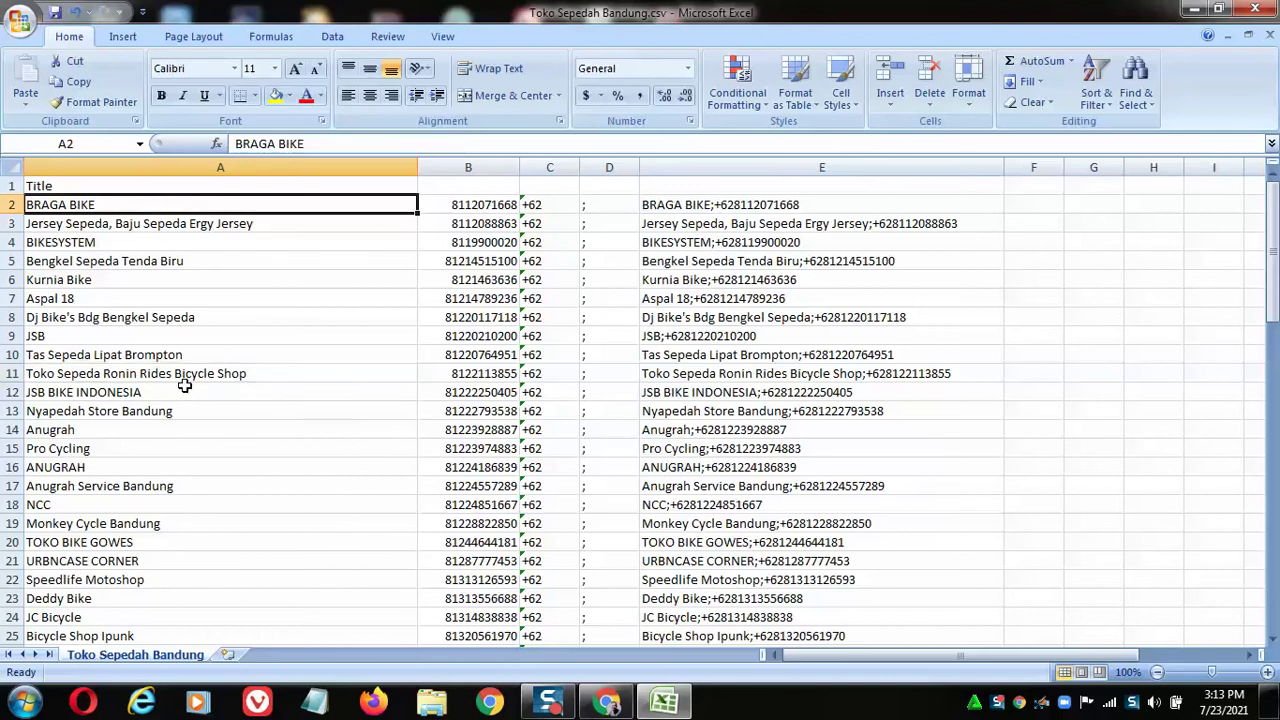
left_click(481, 204)
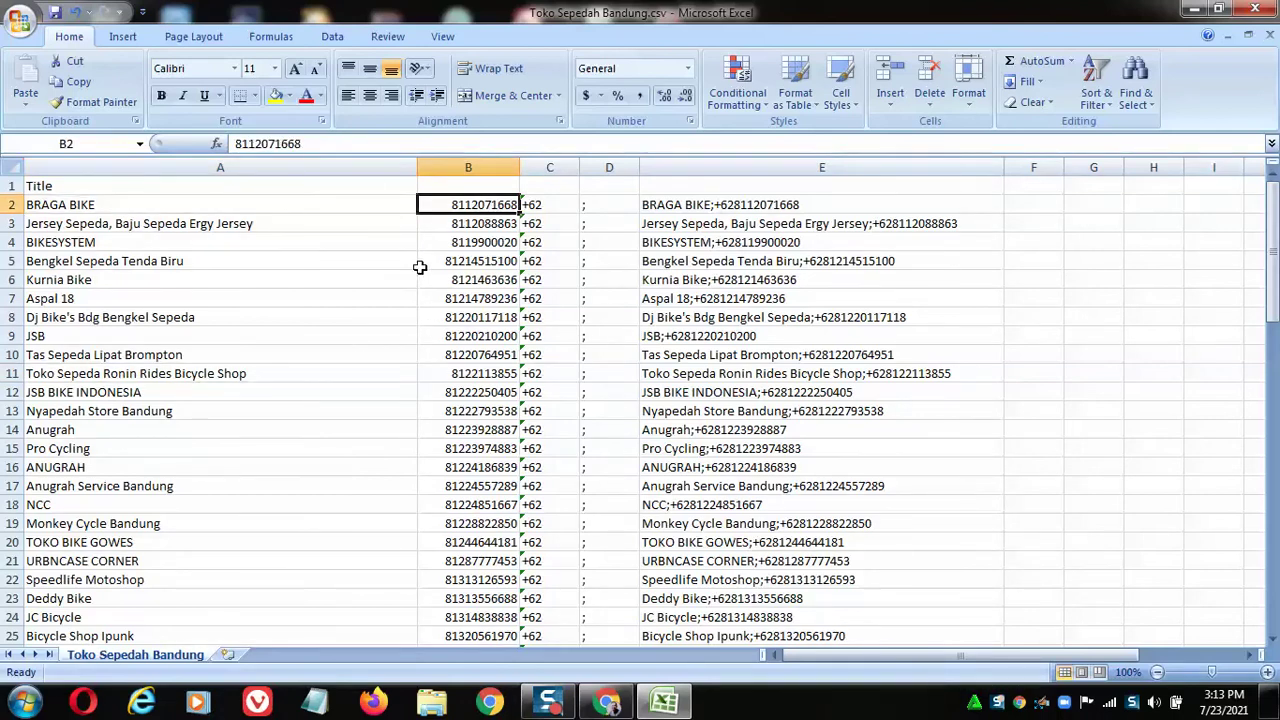
left_click(551, 206)
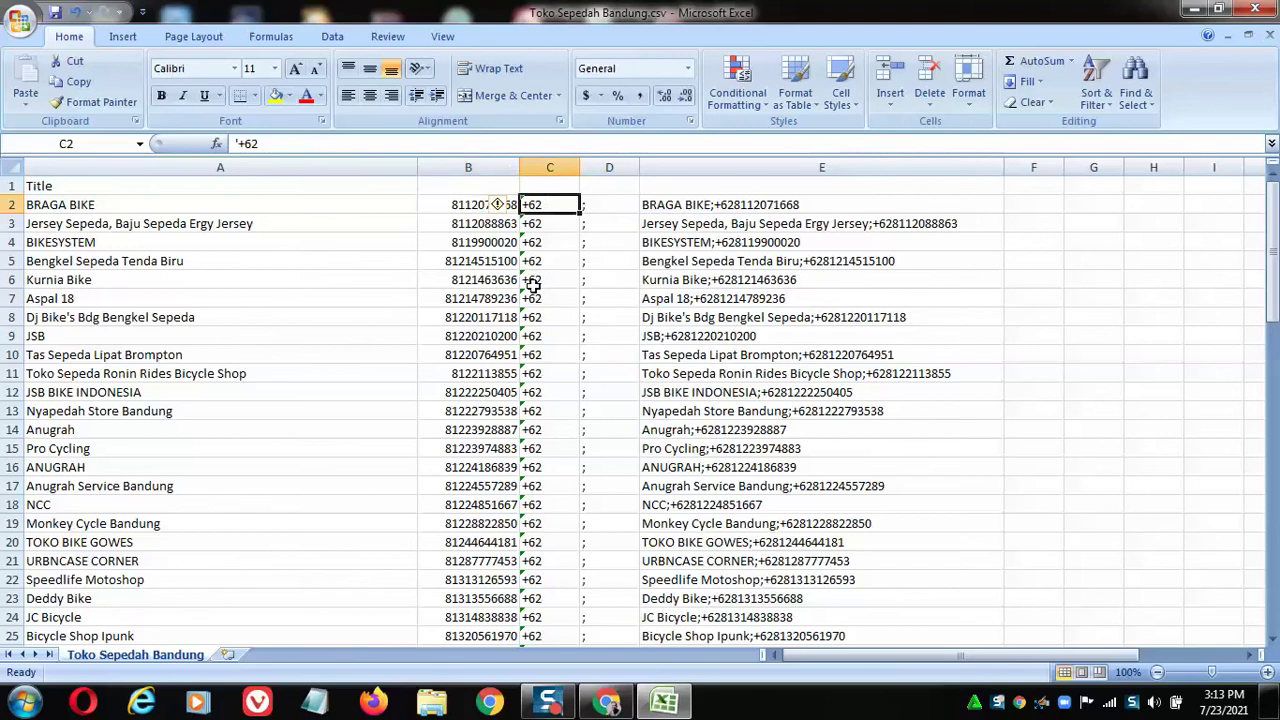
left_click(612, 205)
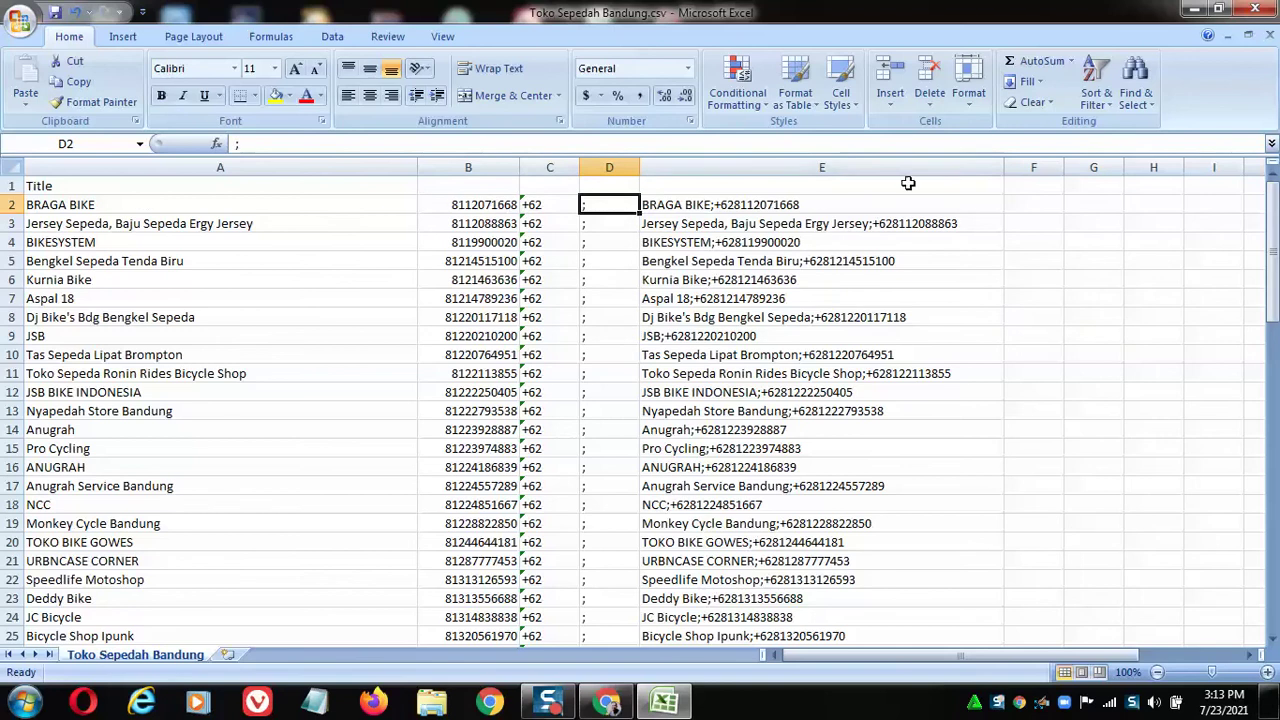
left_click(814, 205)
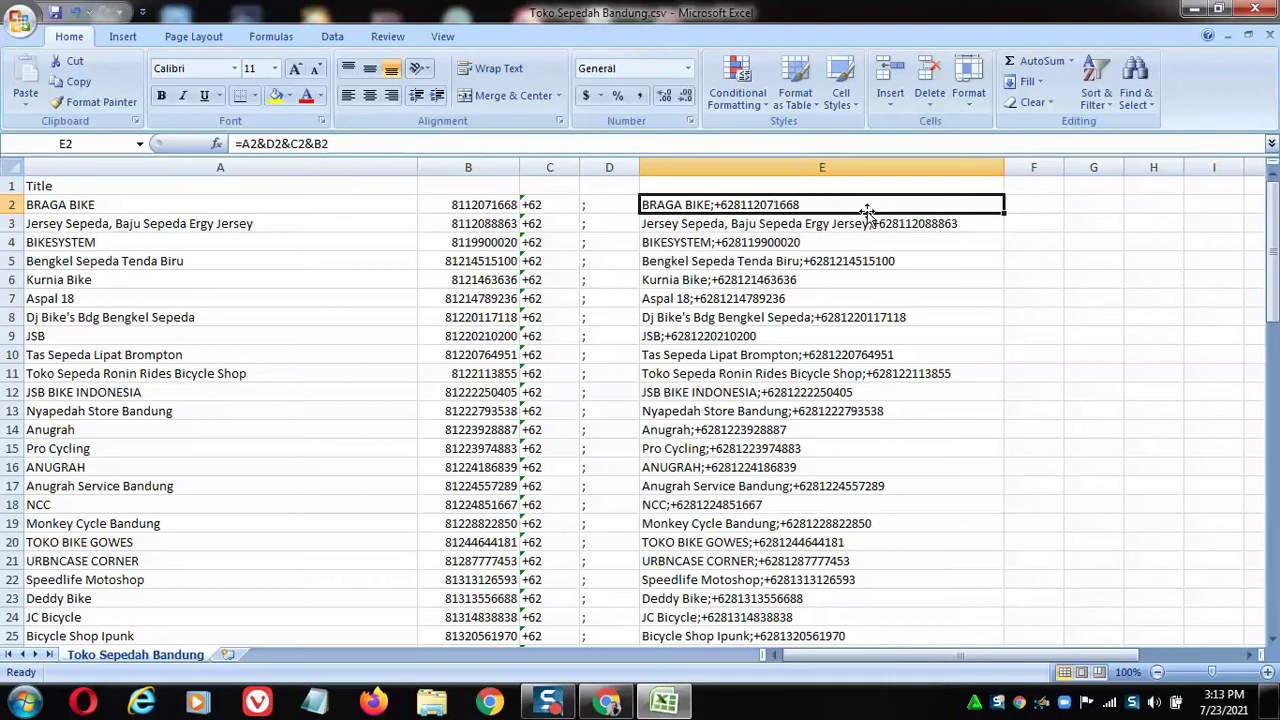
Copy the combined contact entries in E2:E79.
scroll(867, 211, "down", 2)
left_click_drag(849, 206, 825, 599)
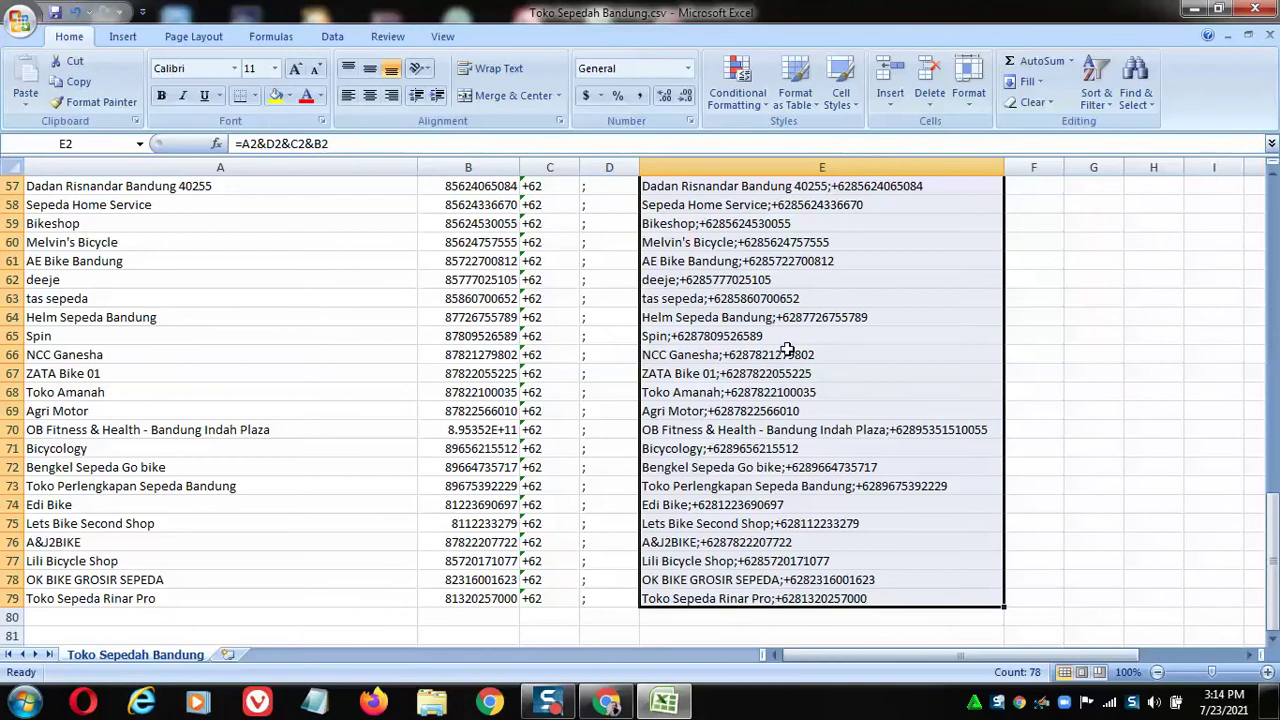
right_click(733, 274)
left_click(777, 309)
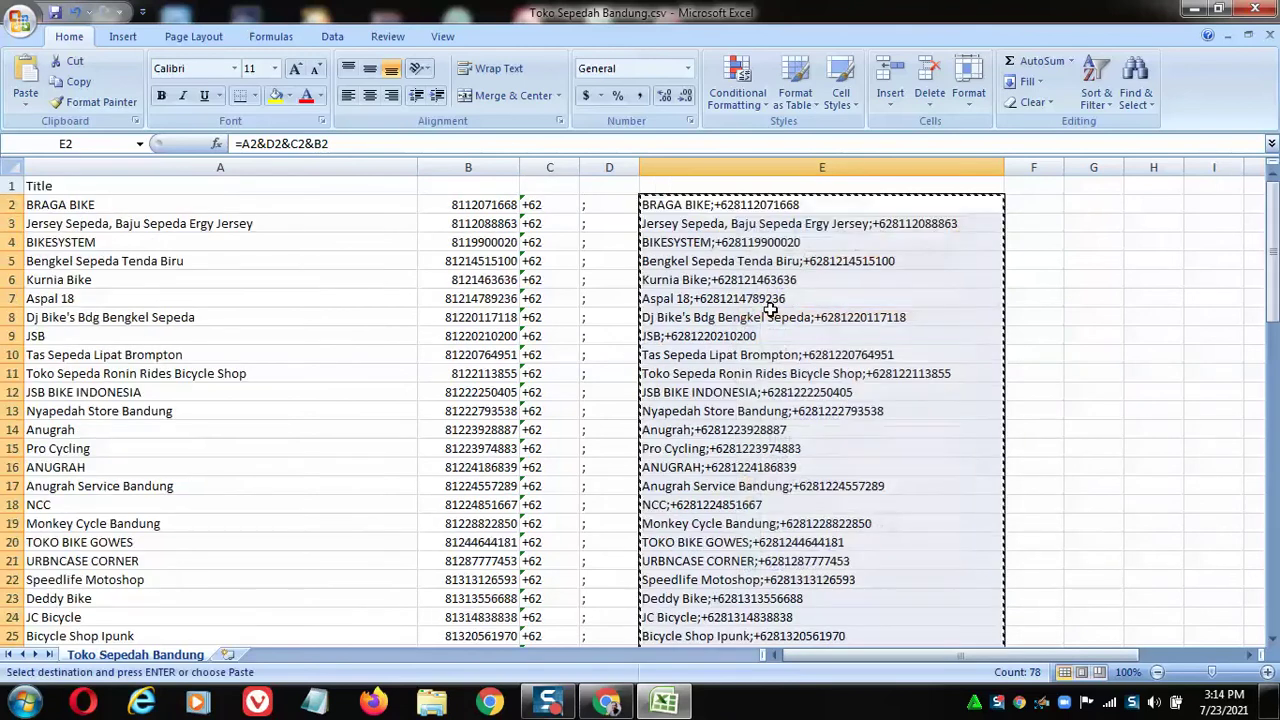
Minimize Excel and launch WS PRO 8.3 from the WSTOOL desktop shortcut.
left_click(1191, 10)
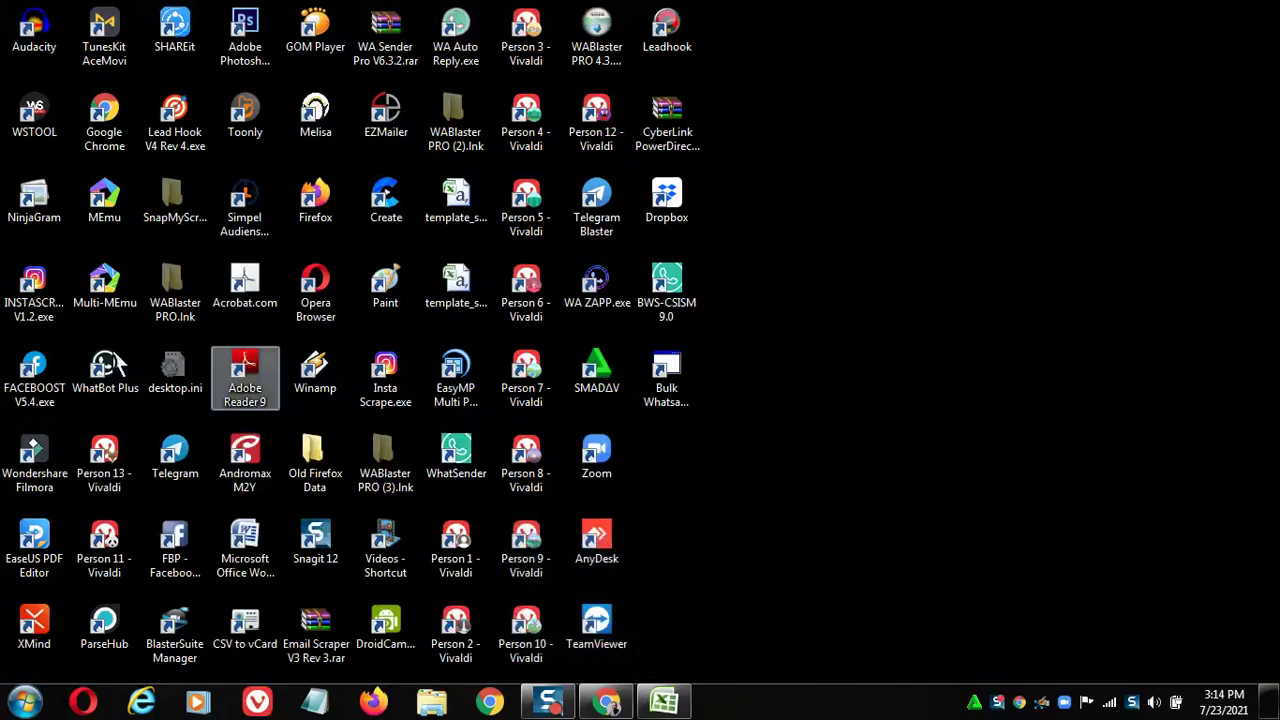
double_click(48, 136)
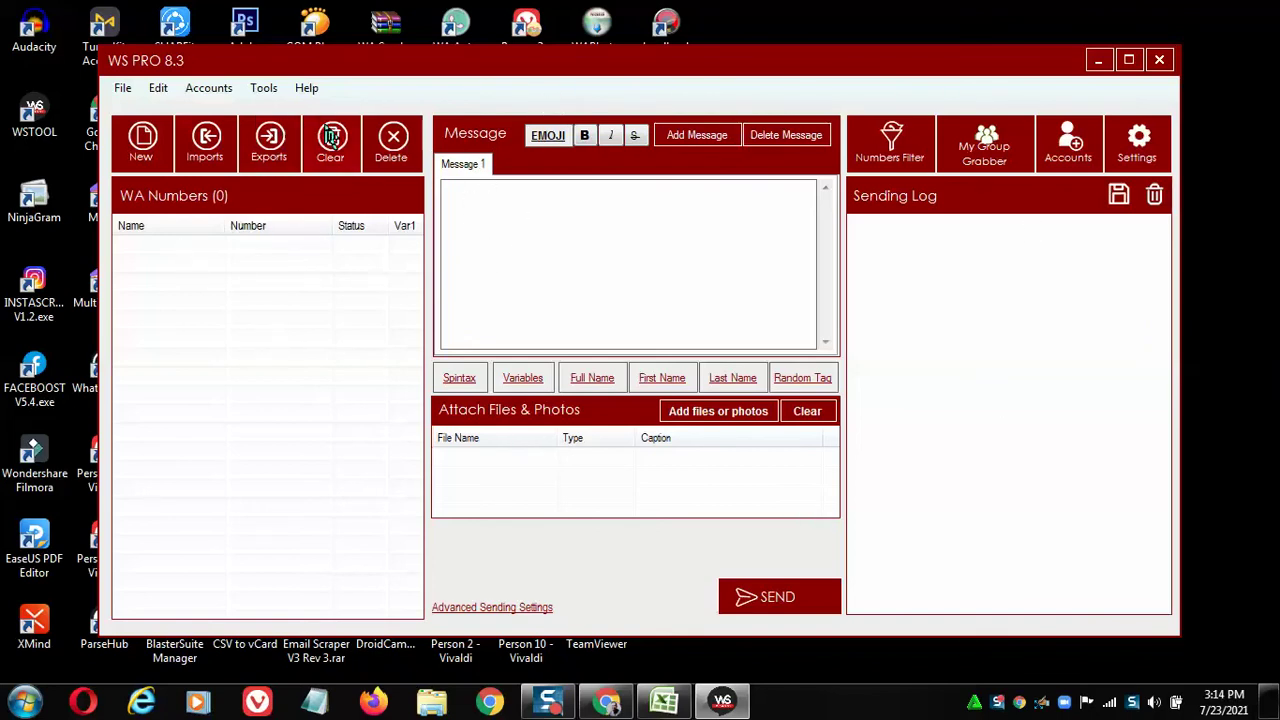
Paste the copied list into File > Import Numbers > Manual and import the 77 contacts.
left_click(125, 90)
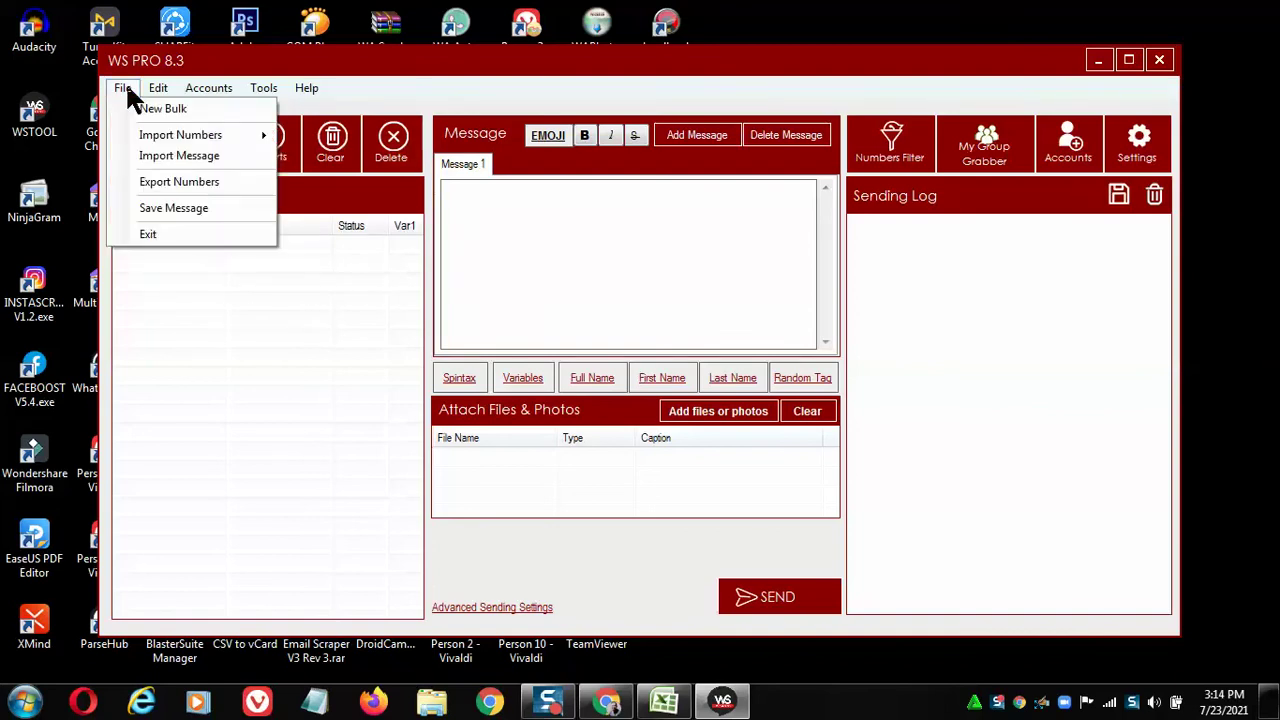
mouse_move(245, 142)
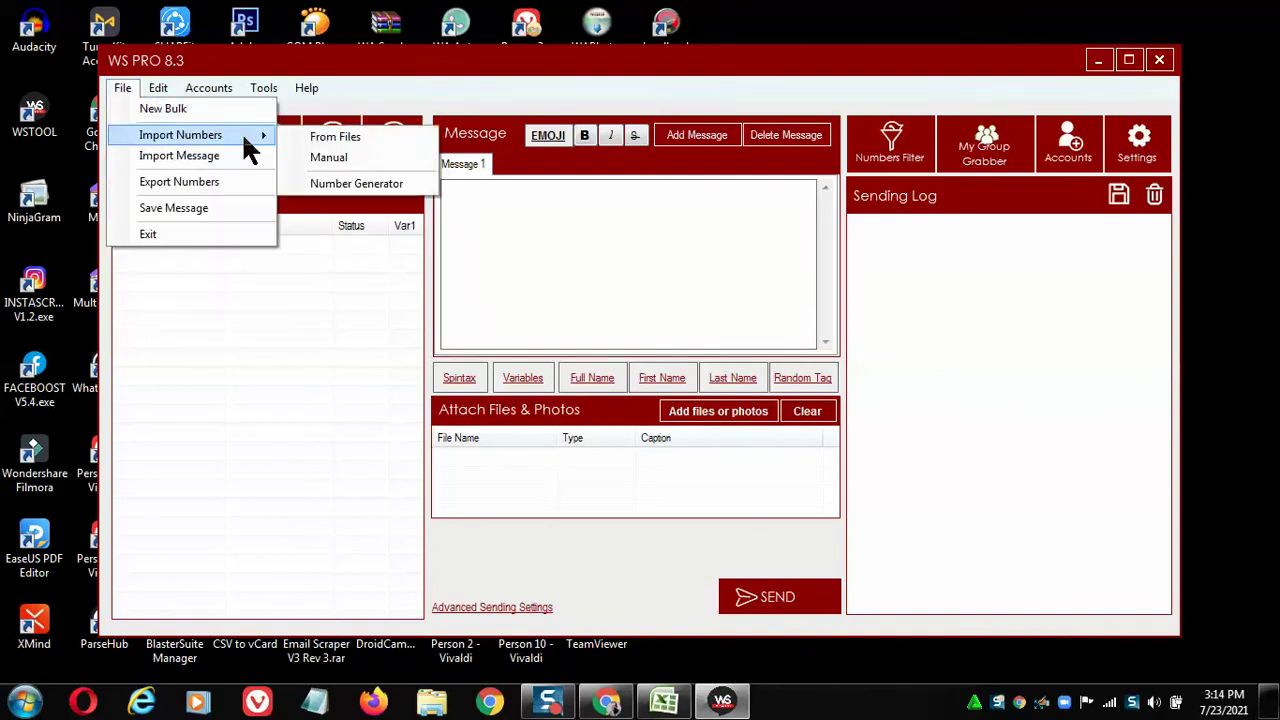
left_click(335, 155)
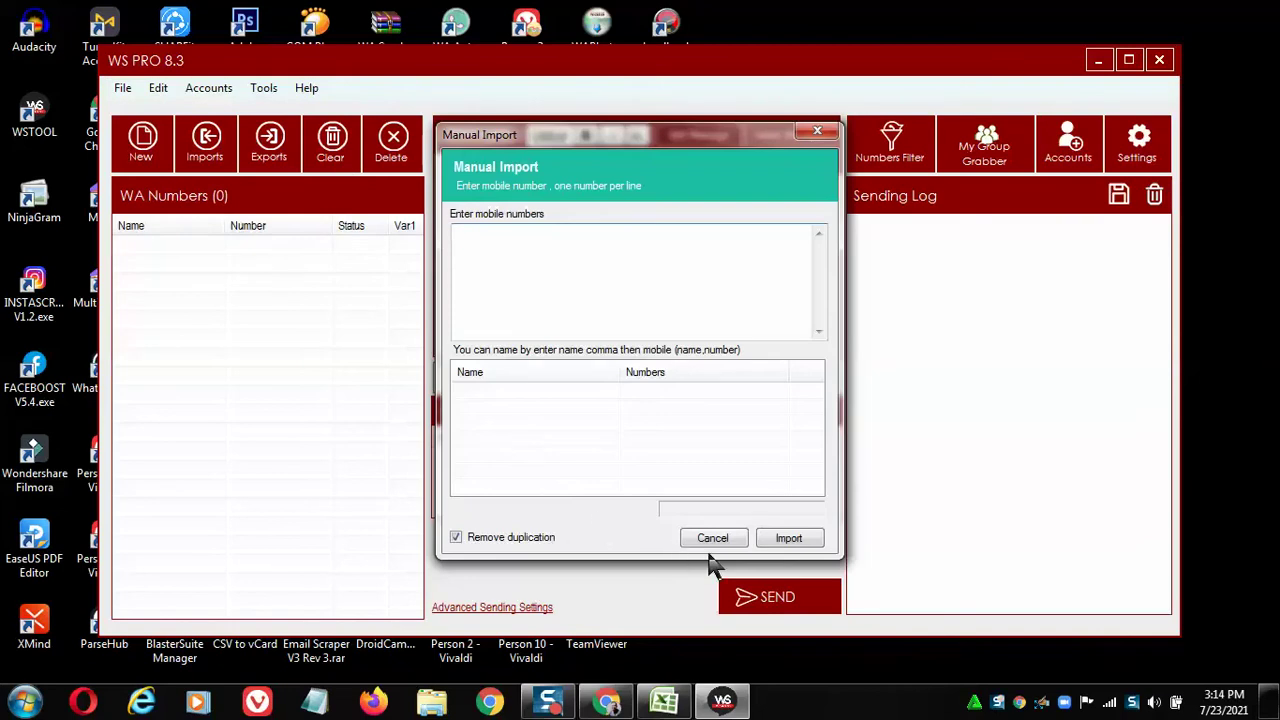
right_click(465, 234)
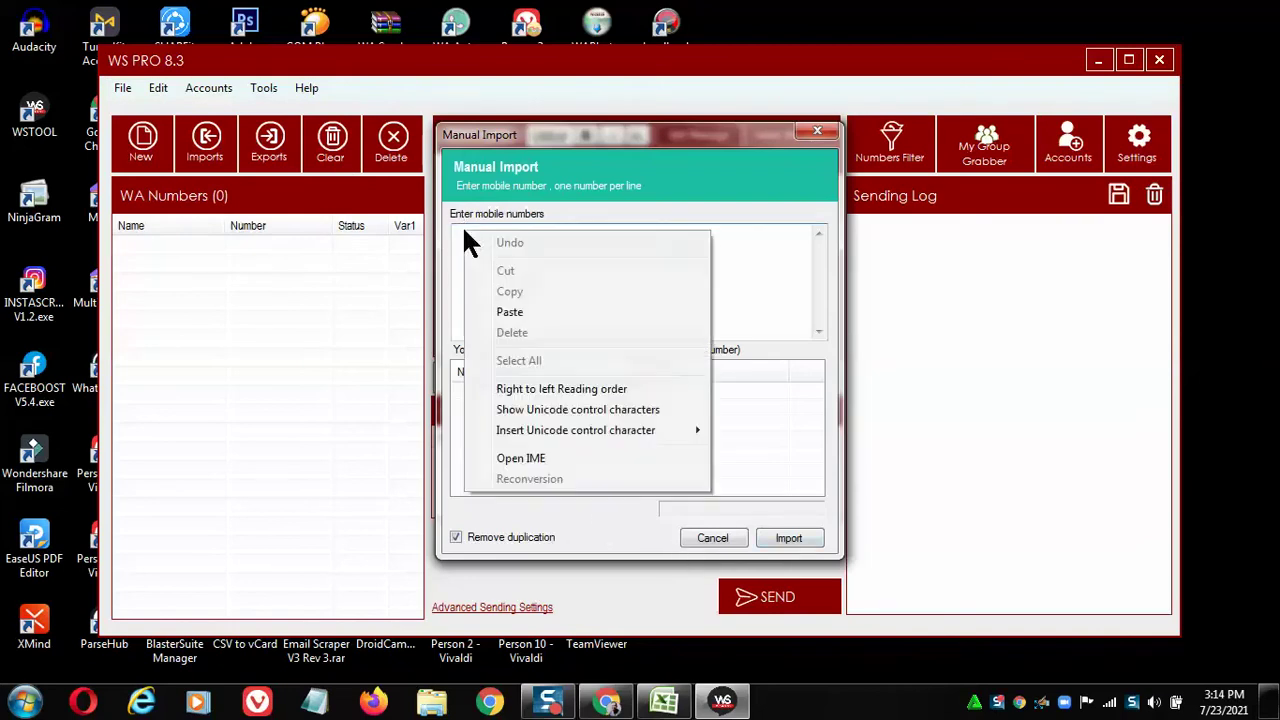
left_click(526, 310)
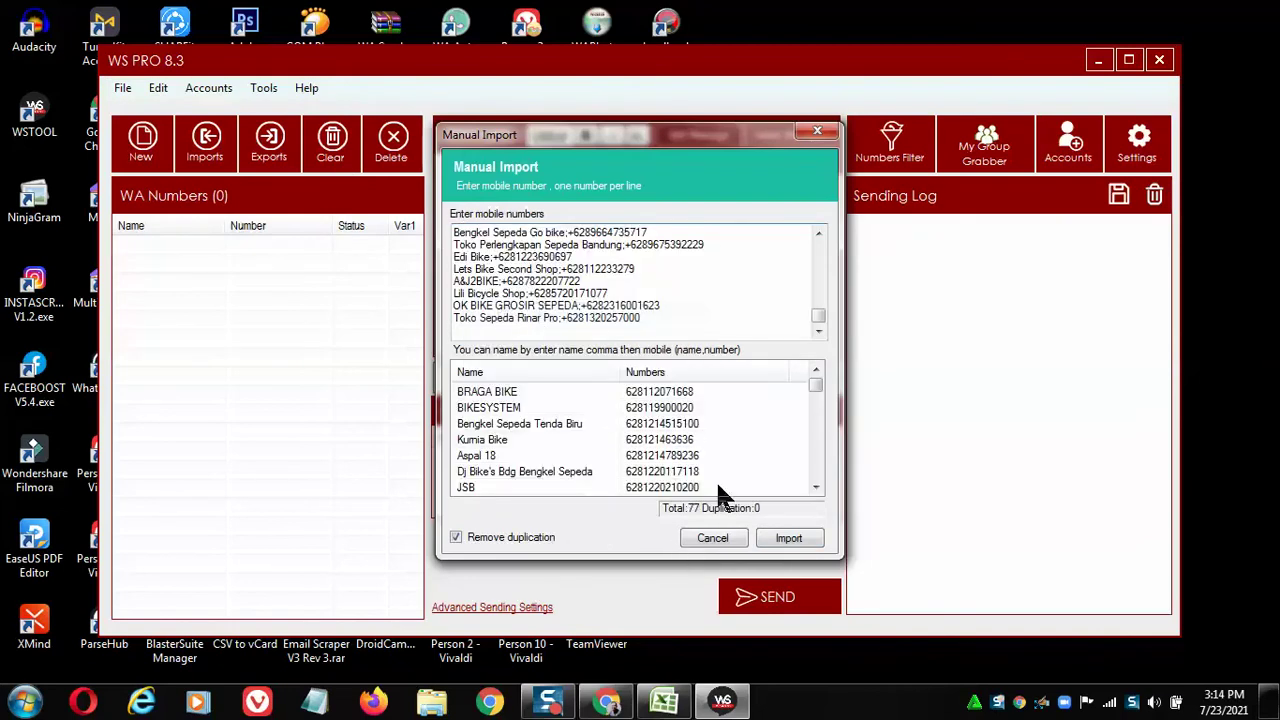
left_click(783, 540)
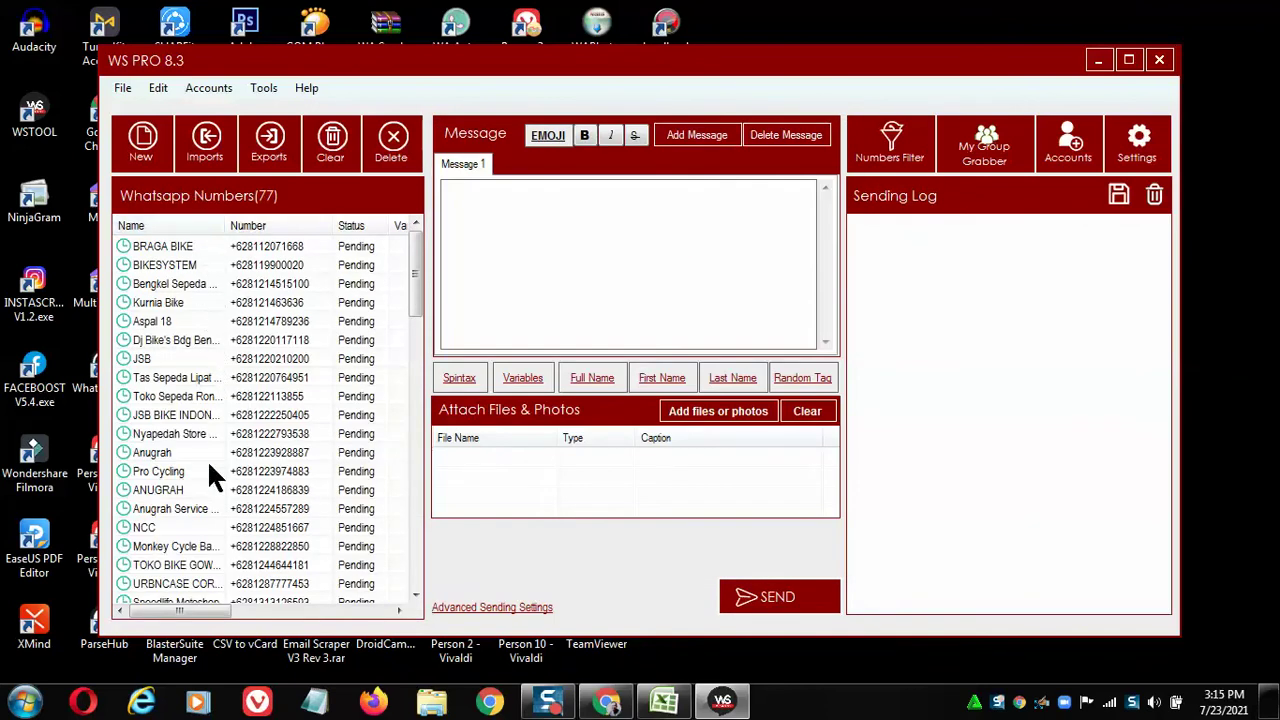
mouse_move(421, 271)
left_mouse_down()
mouse_move(428, 322)
mouse_move(393, 493)
mouse_move(408, 566)
mouse_move(391, 423)
mouse_move(418, 258)
left_mouse_up()
left_click(572, 203)
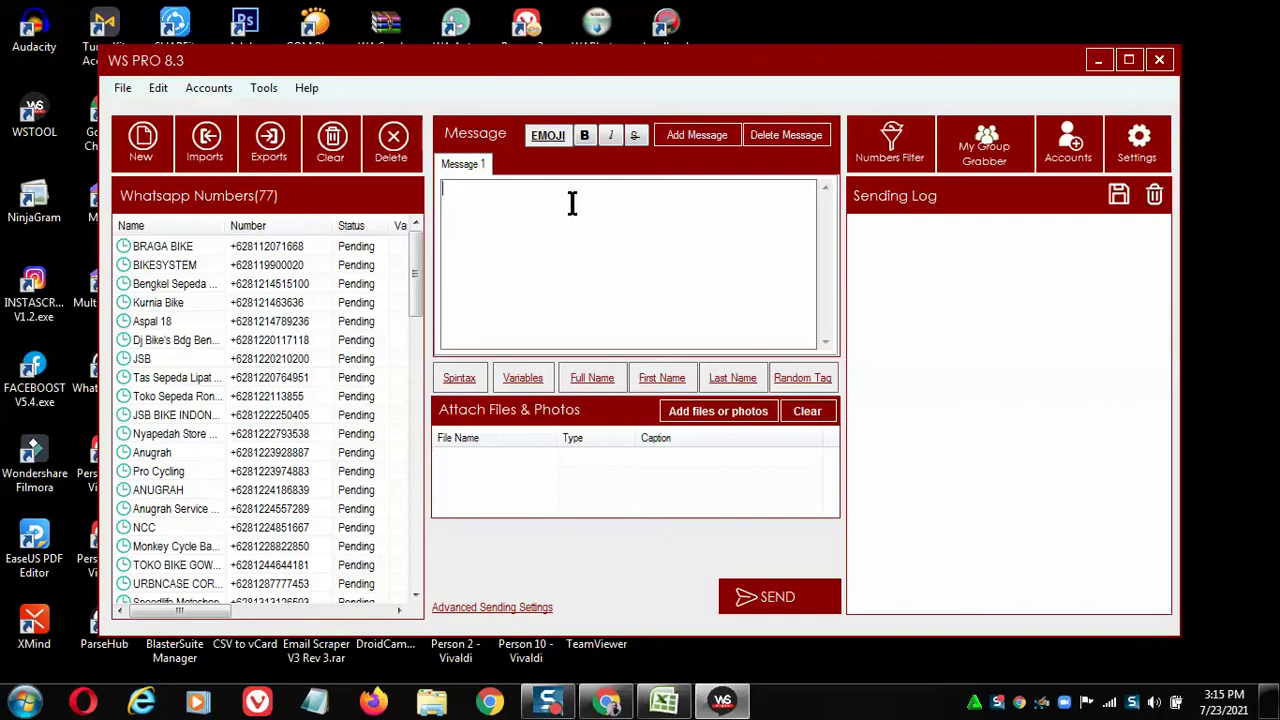
Build a spintax greeting from Assalamualaikum, Selamat Siang and Selamat Sore and insert it into Message 1.
left_click(460, 379)
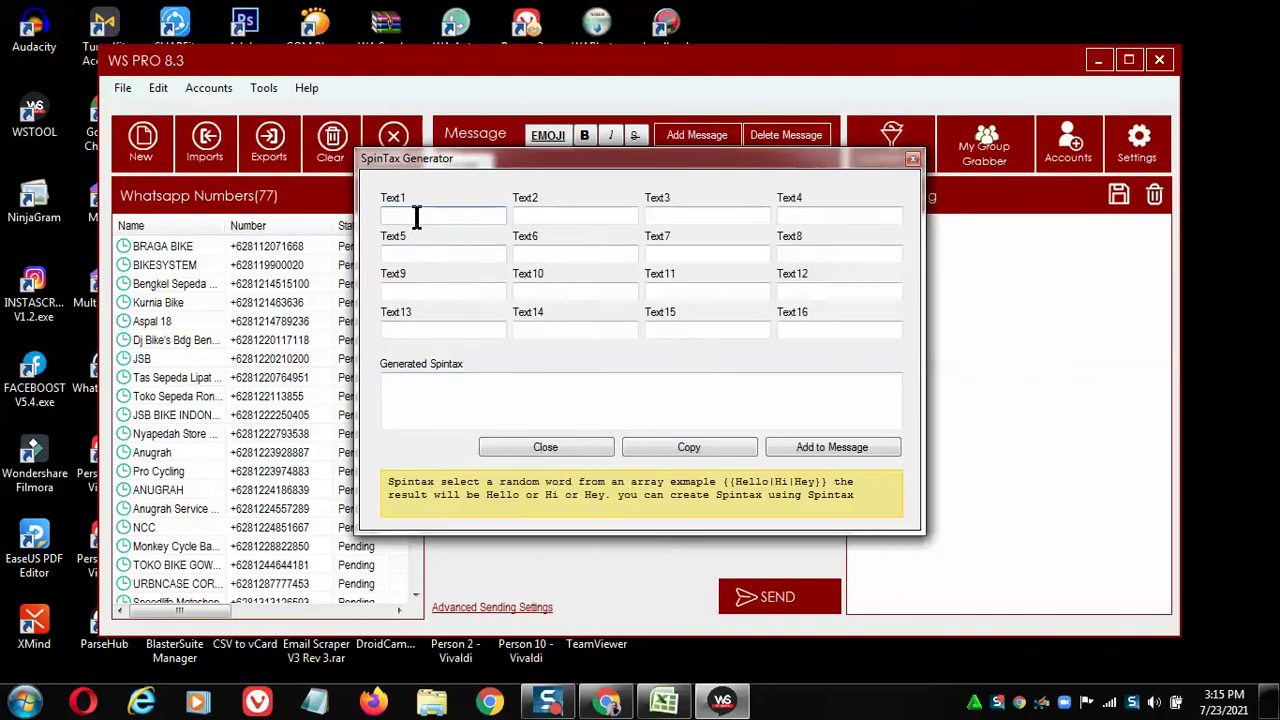
type("Assalamualaikum")
key("Tab")
type("Selam")
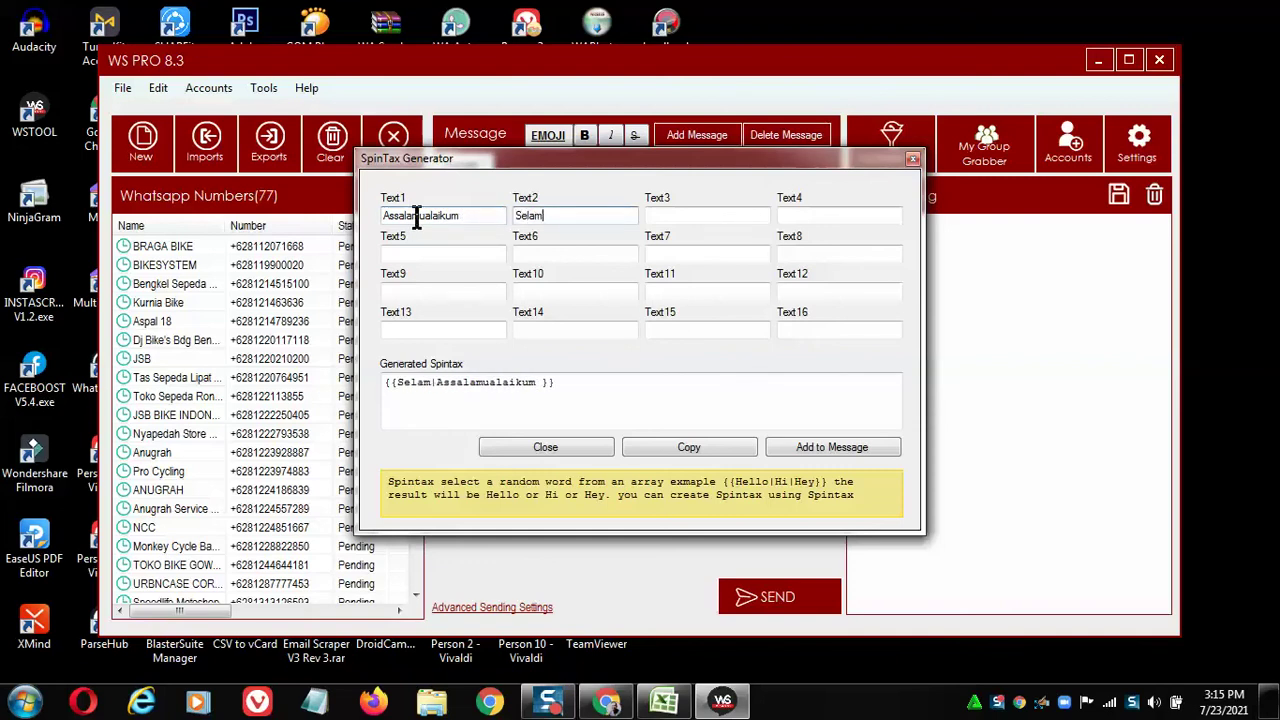
type("at Siang")
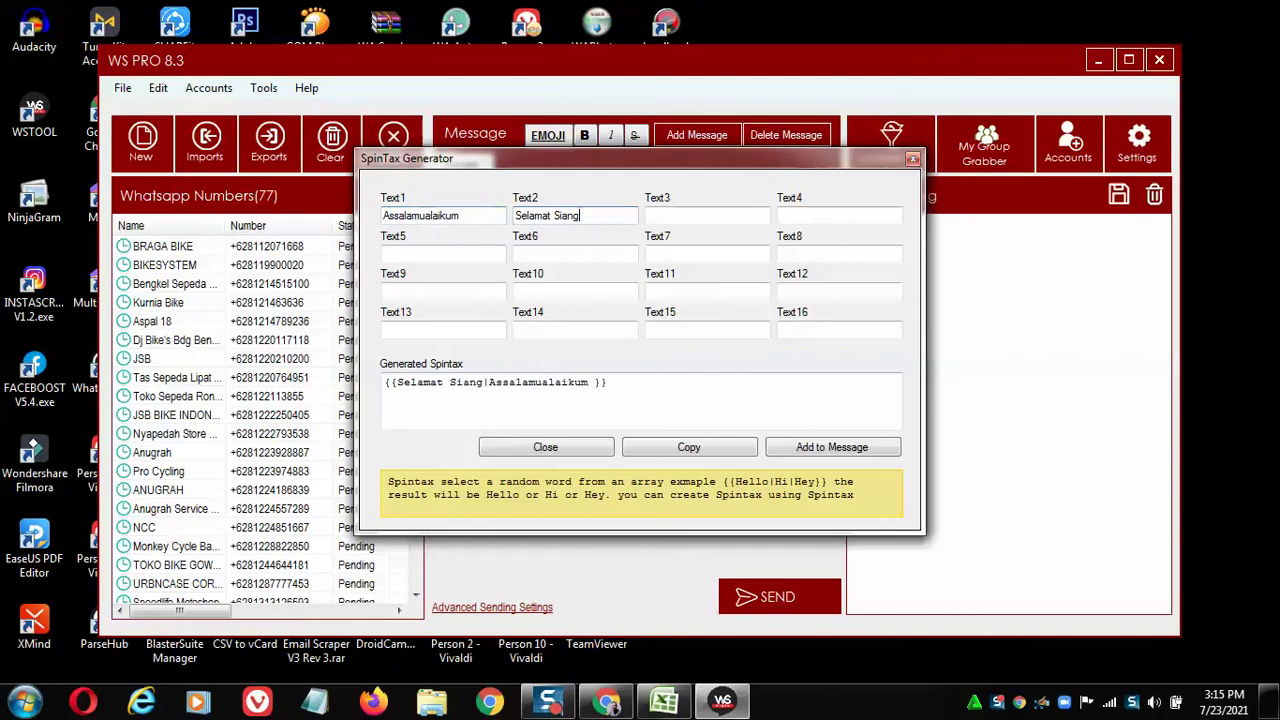
key("Tab")
type("S")
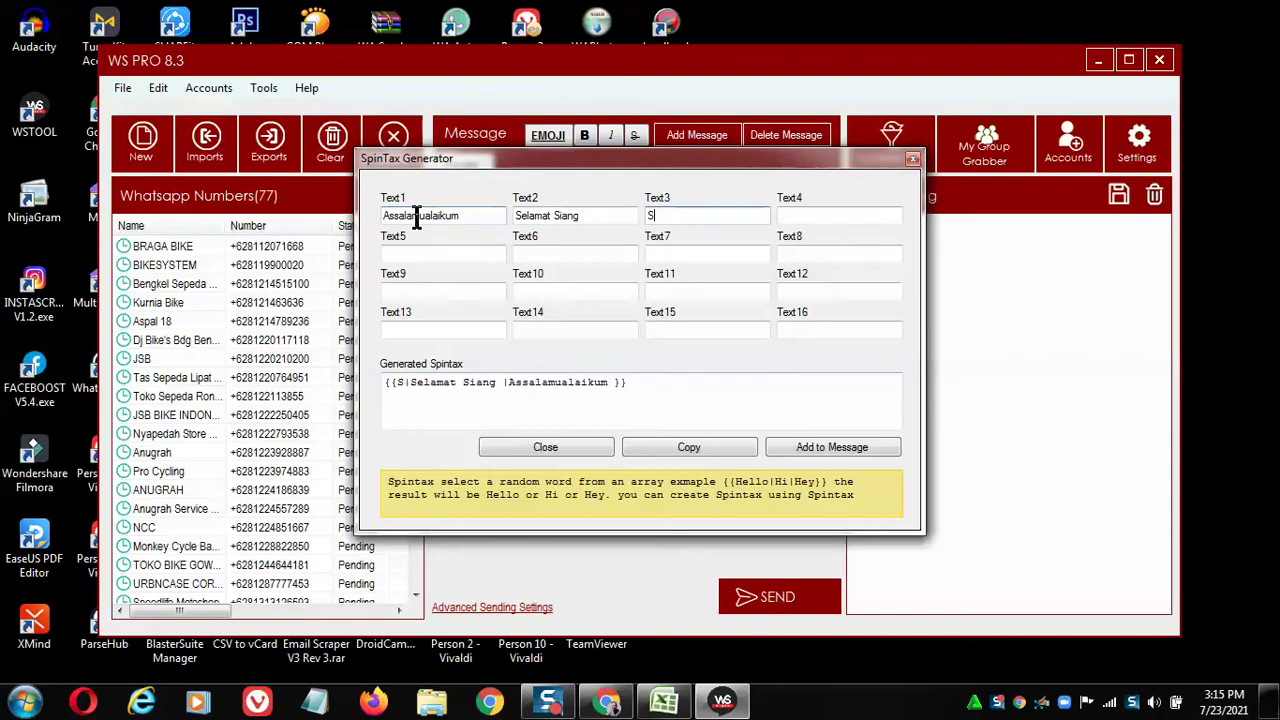
type("elamat Sore")
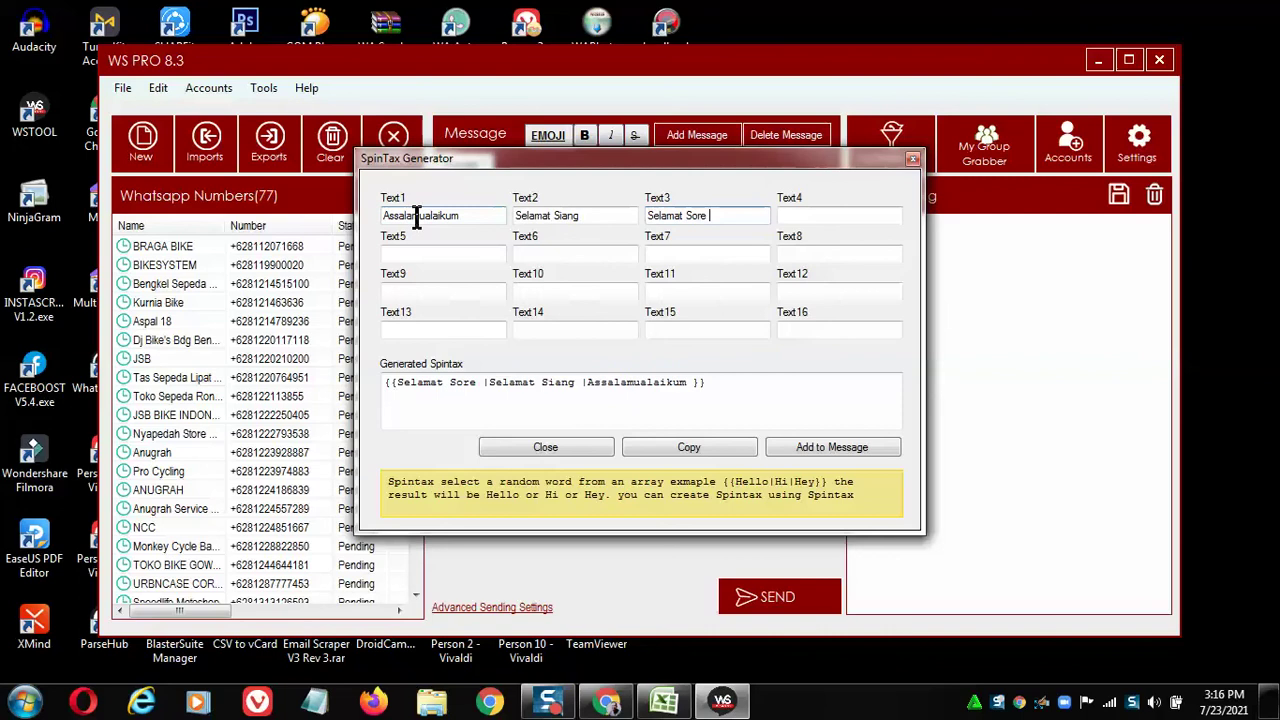
left_click_drag(729, 380, 371, 371)
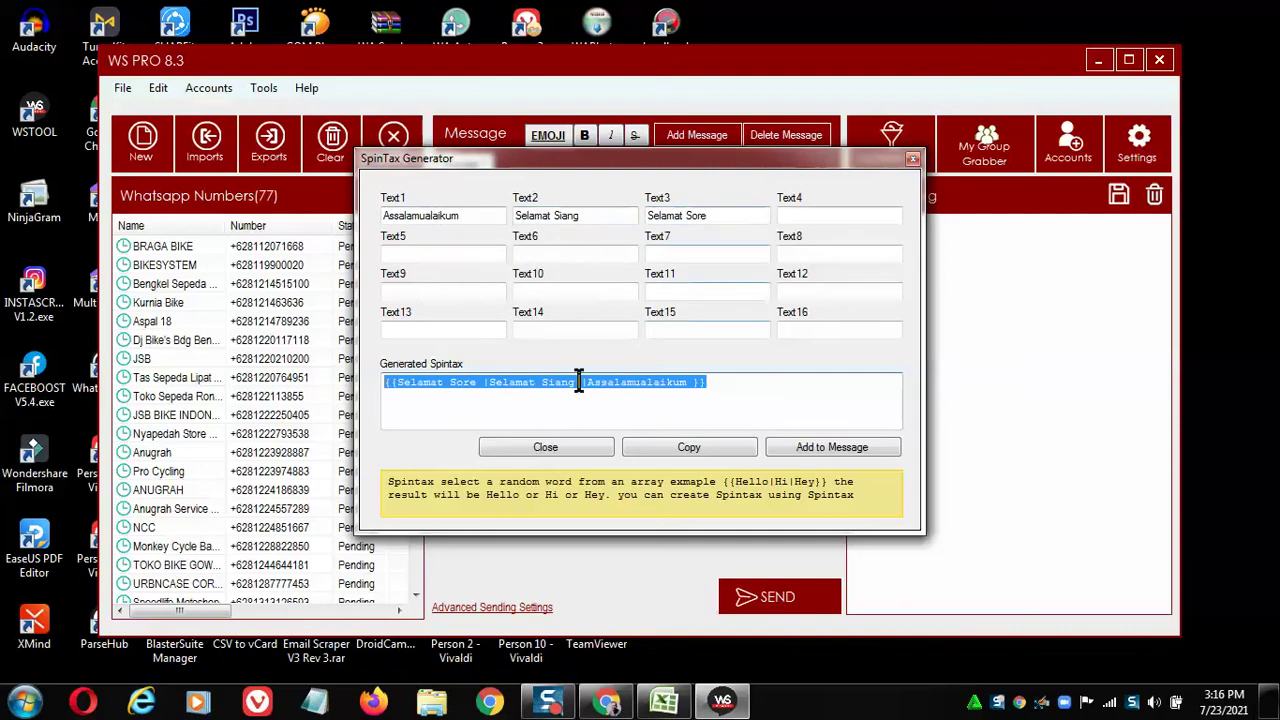
left_click(418, 400)
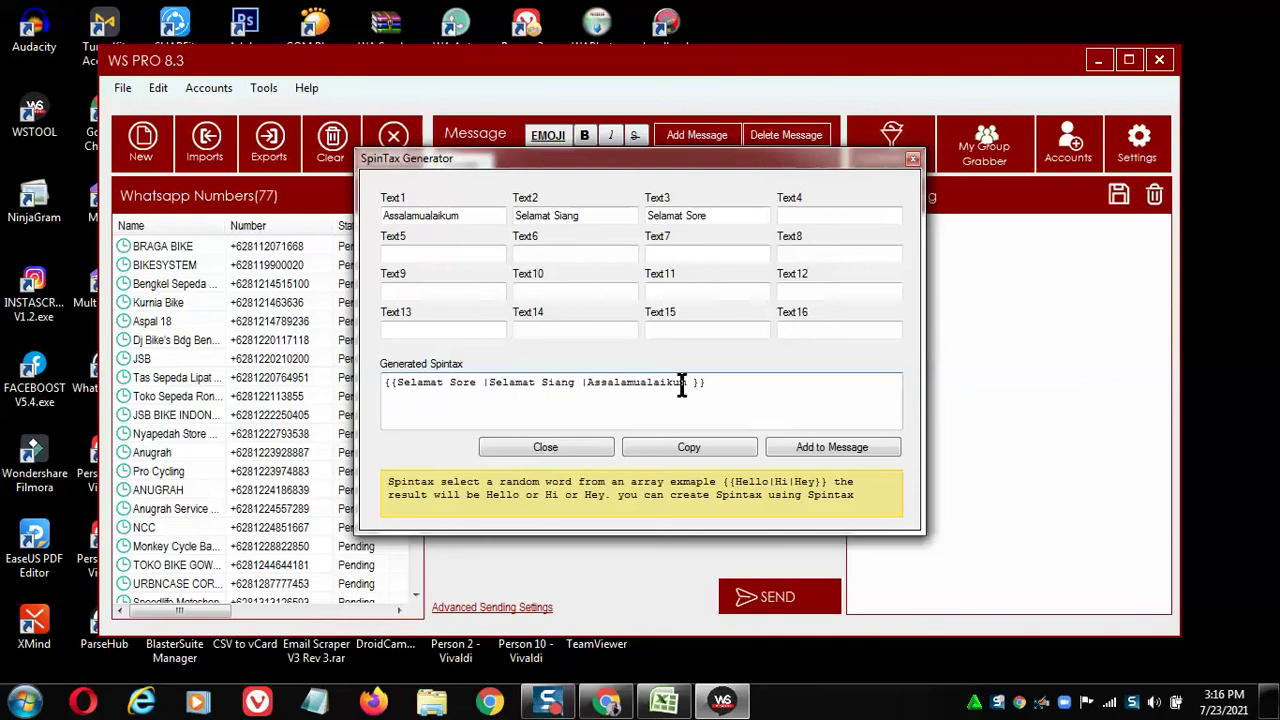
left_click(830, 447)
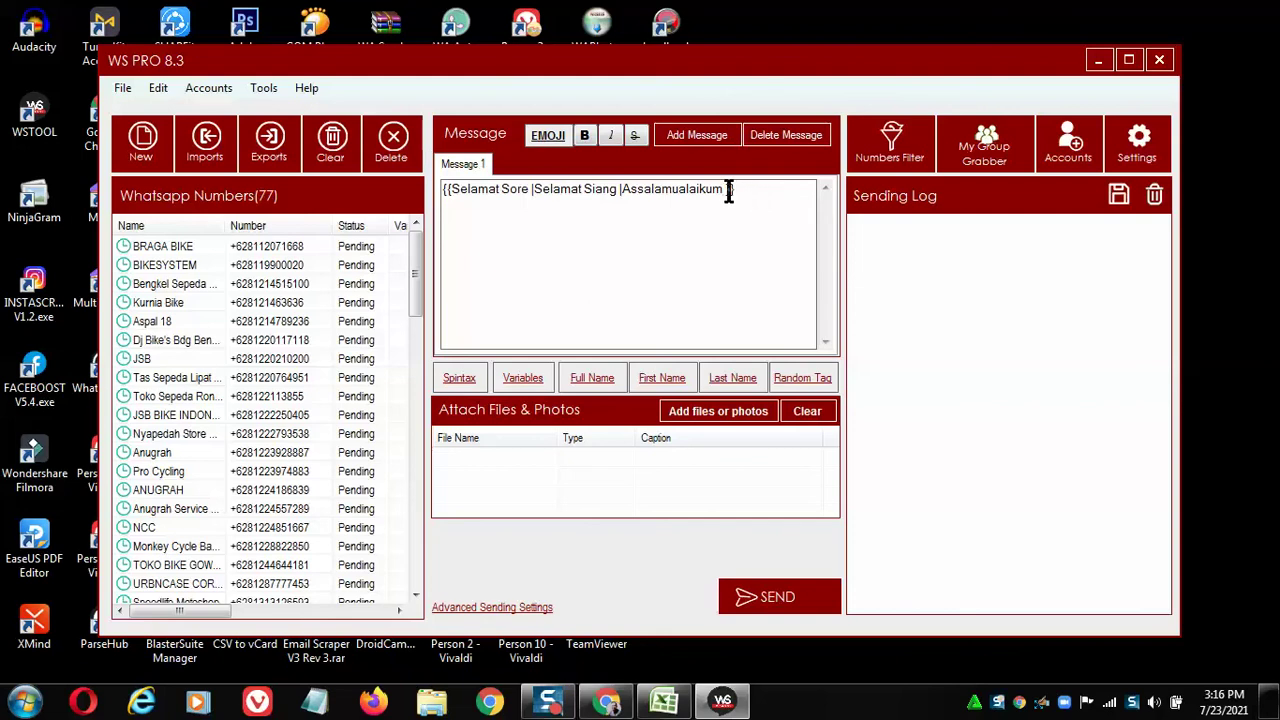
Insert the [[fullname]] placeholder under the greeting, then add a 'Promo Bulan Juli' line.
left_click_drag(722, 190, 633, 215)
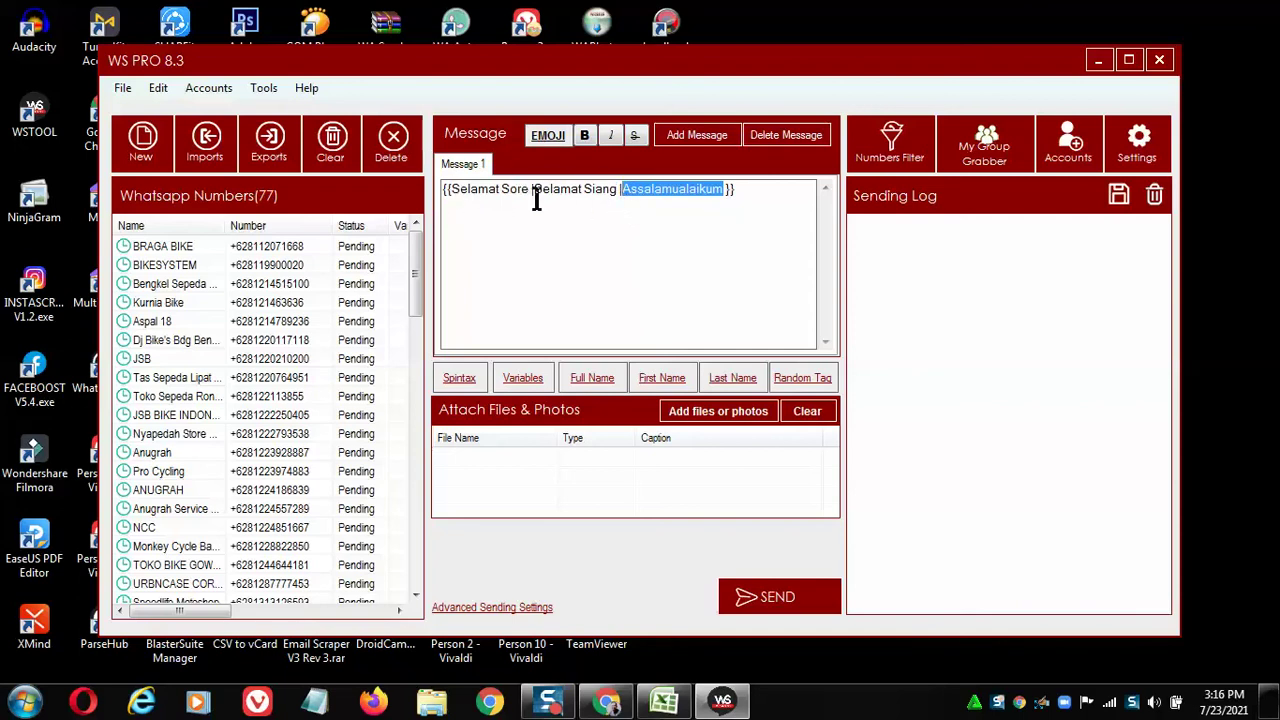
left_click(461, 216)
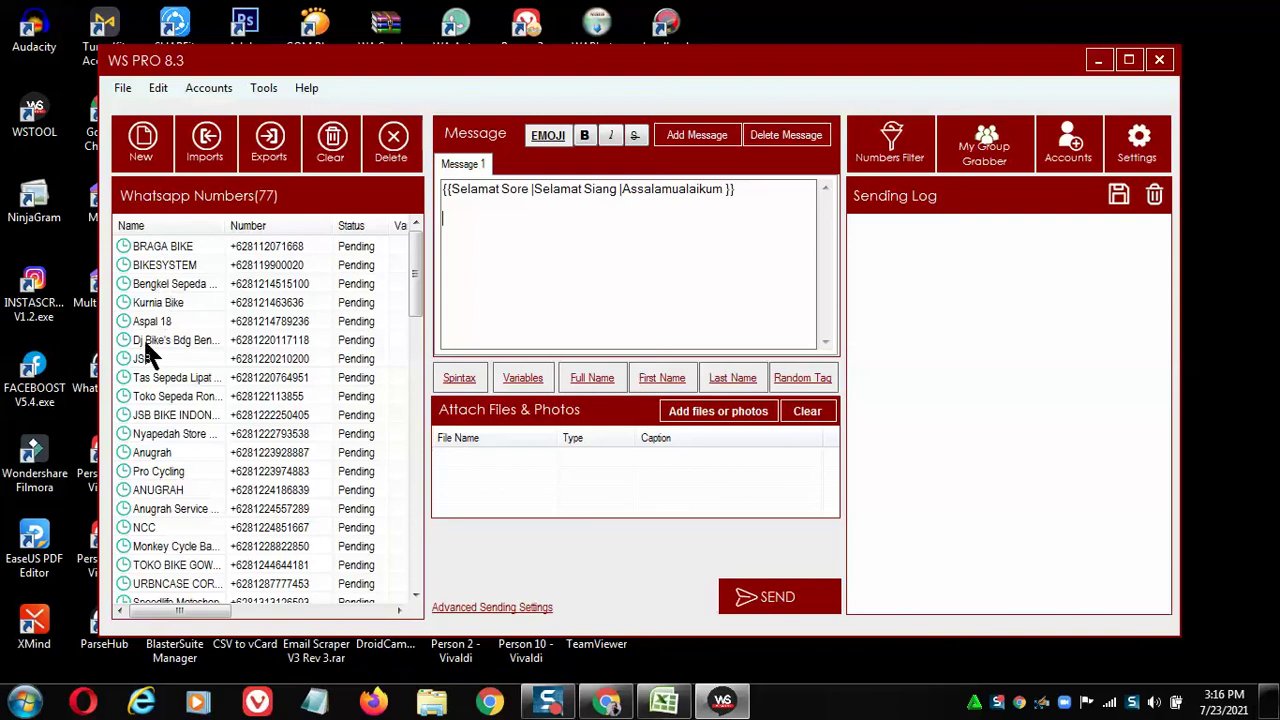
left_click(590, 386)
key("Return")
key("Return")
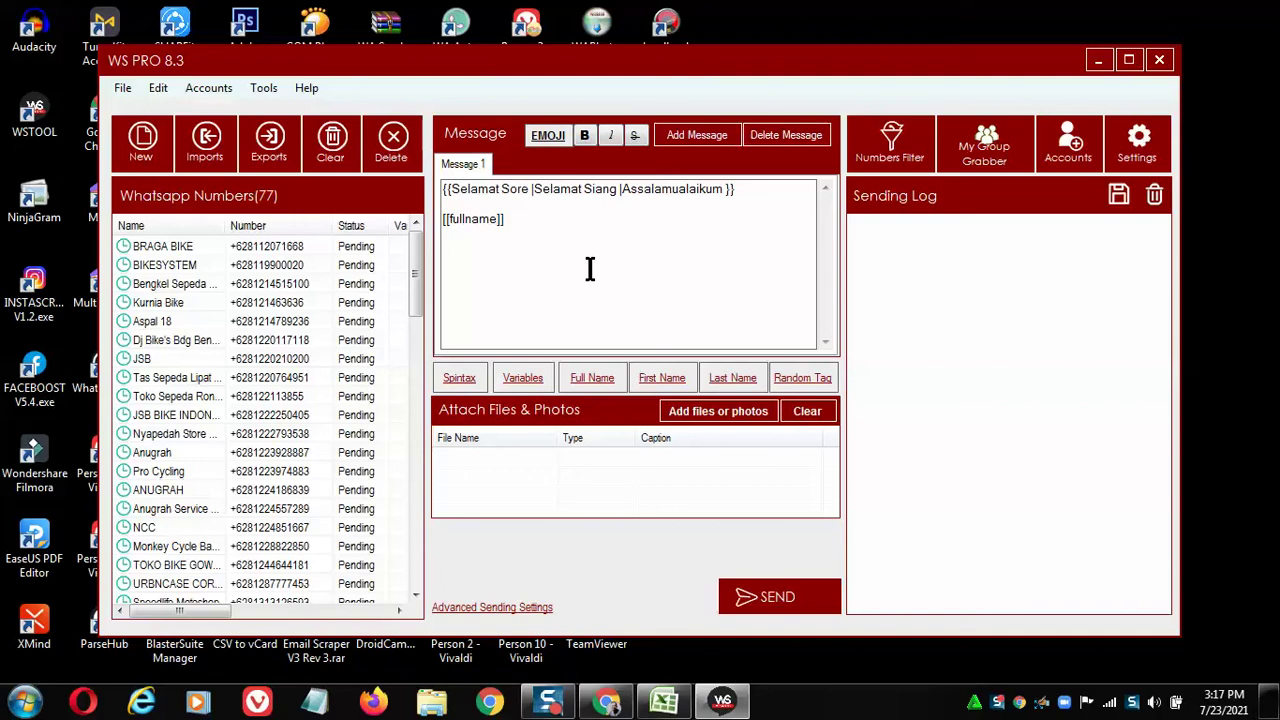
type("Promo Bulan Juni")
key("BackSpace")
type("li")
Create a spintax of Diskon, Potongan Harga, DISKON and DISC and insert it into the message.
left_click(459, 379)
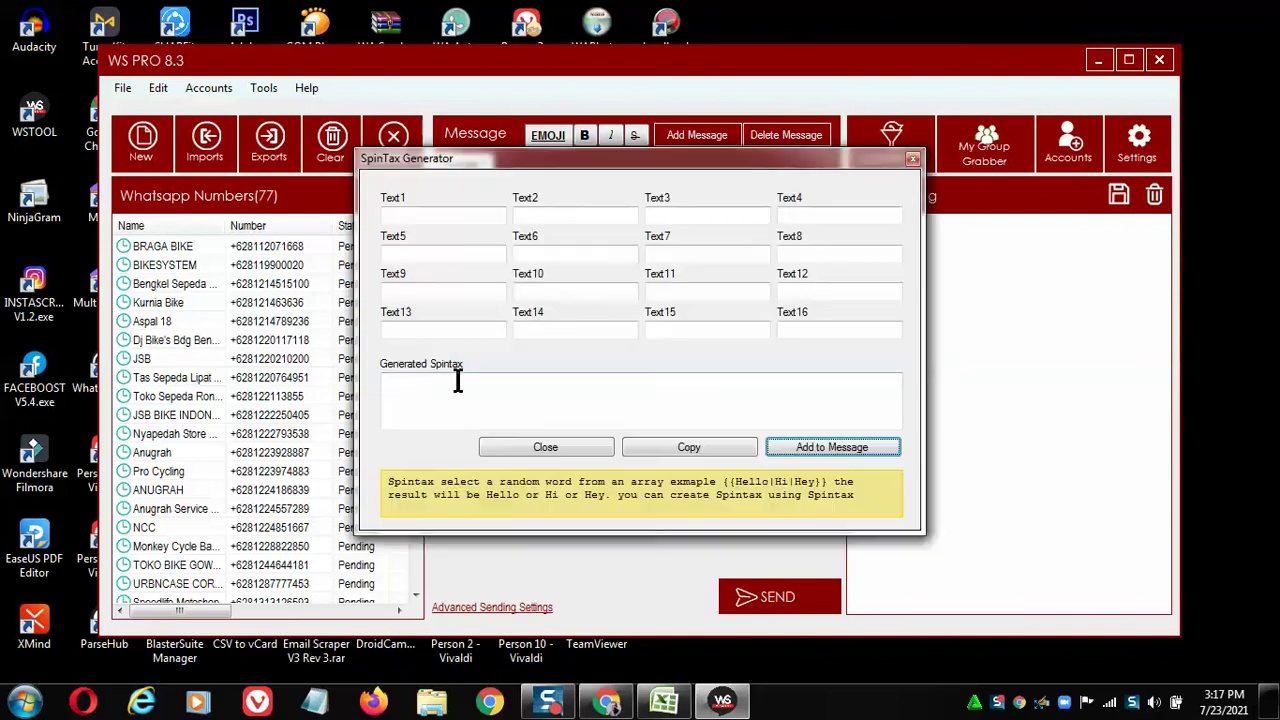
left_click(449, 216)
type("Diskon")
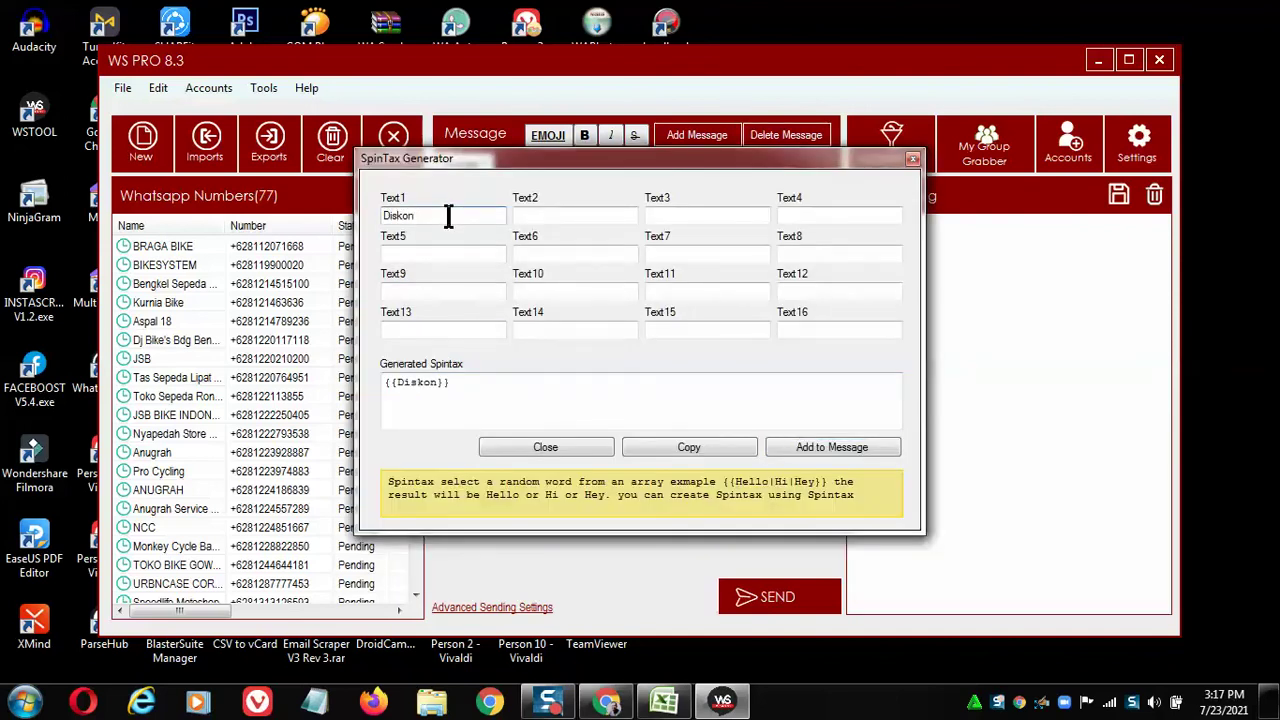
key("Tab")
type("P")
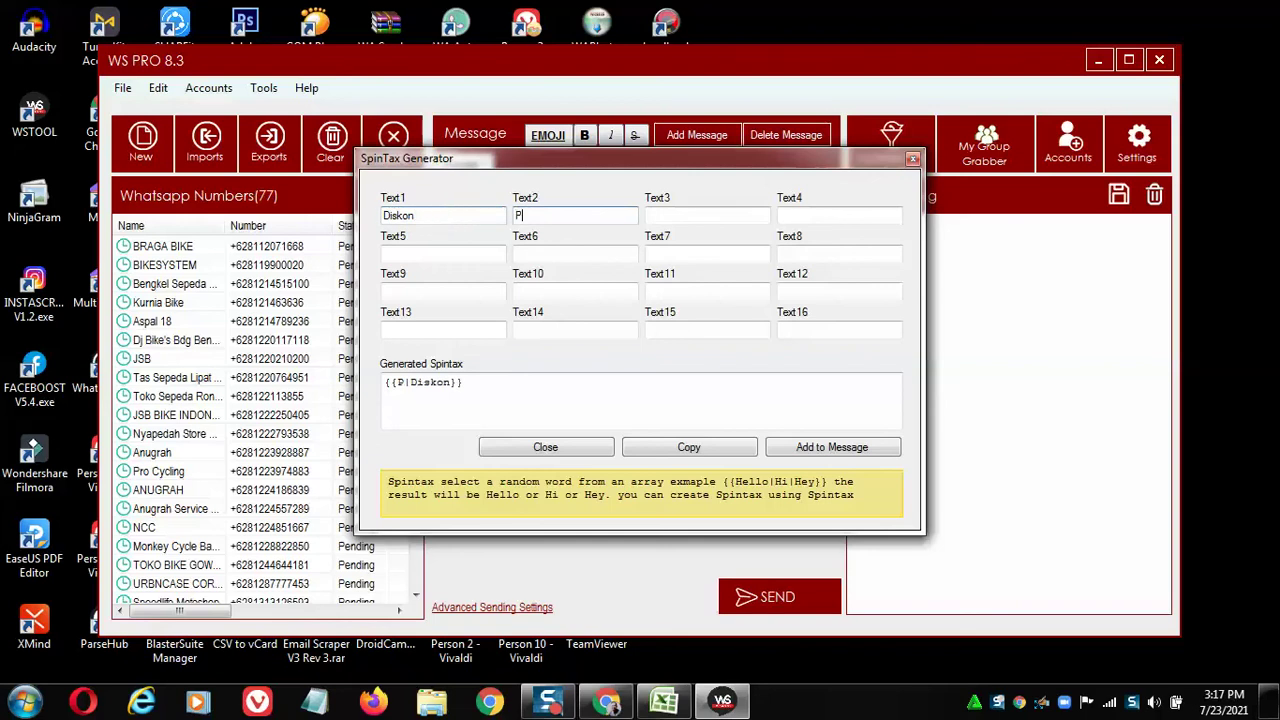
type("otongan Harga")
key("Tab")
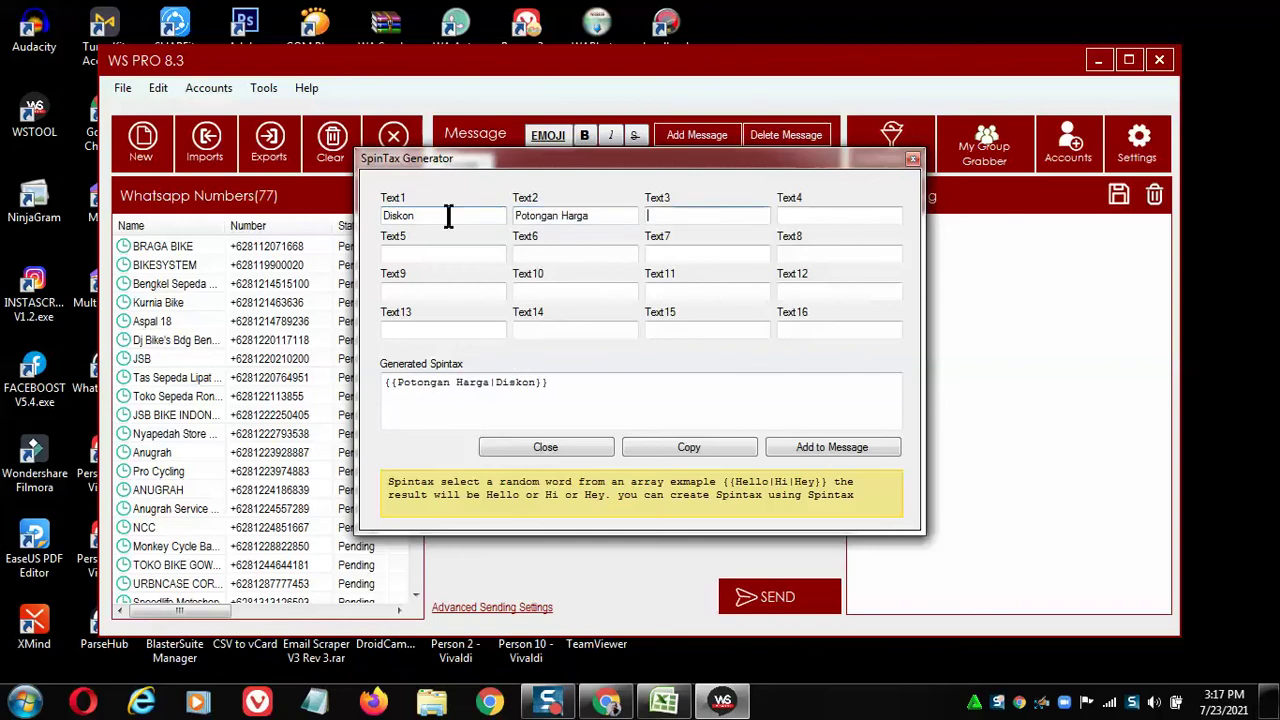
type("DISKON")
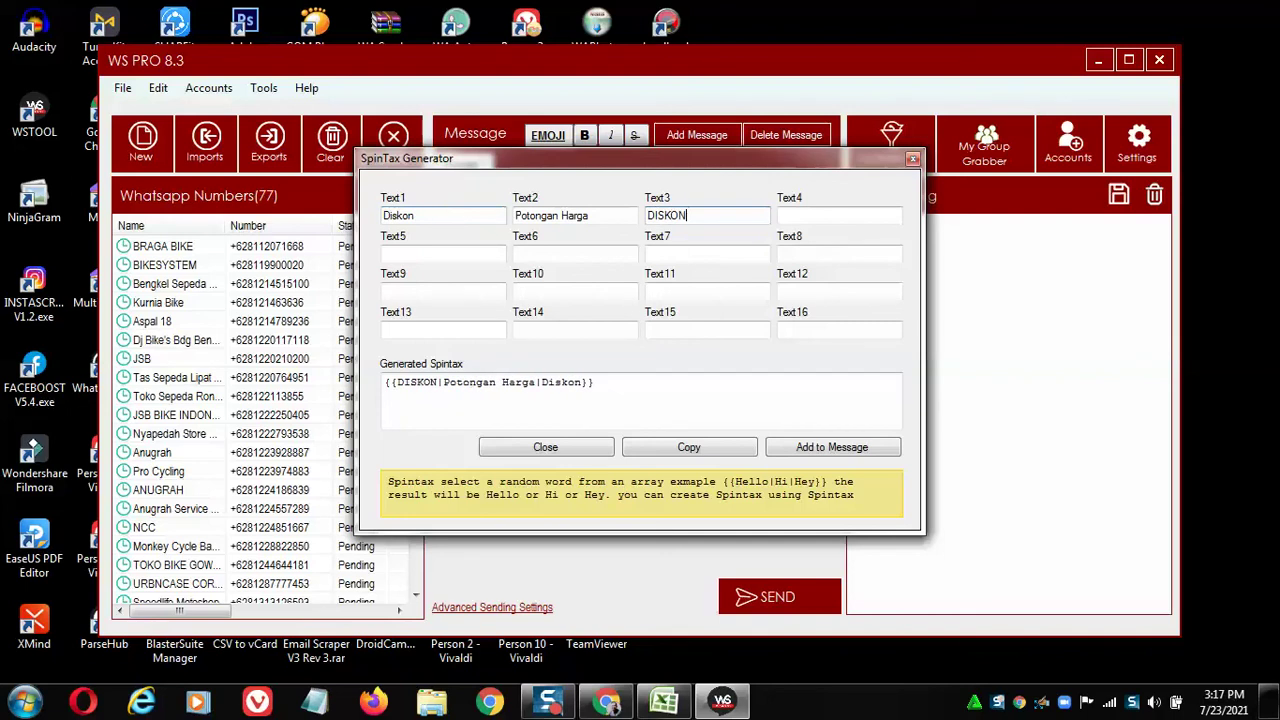
key("Tab")
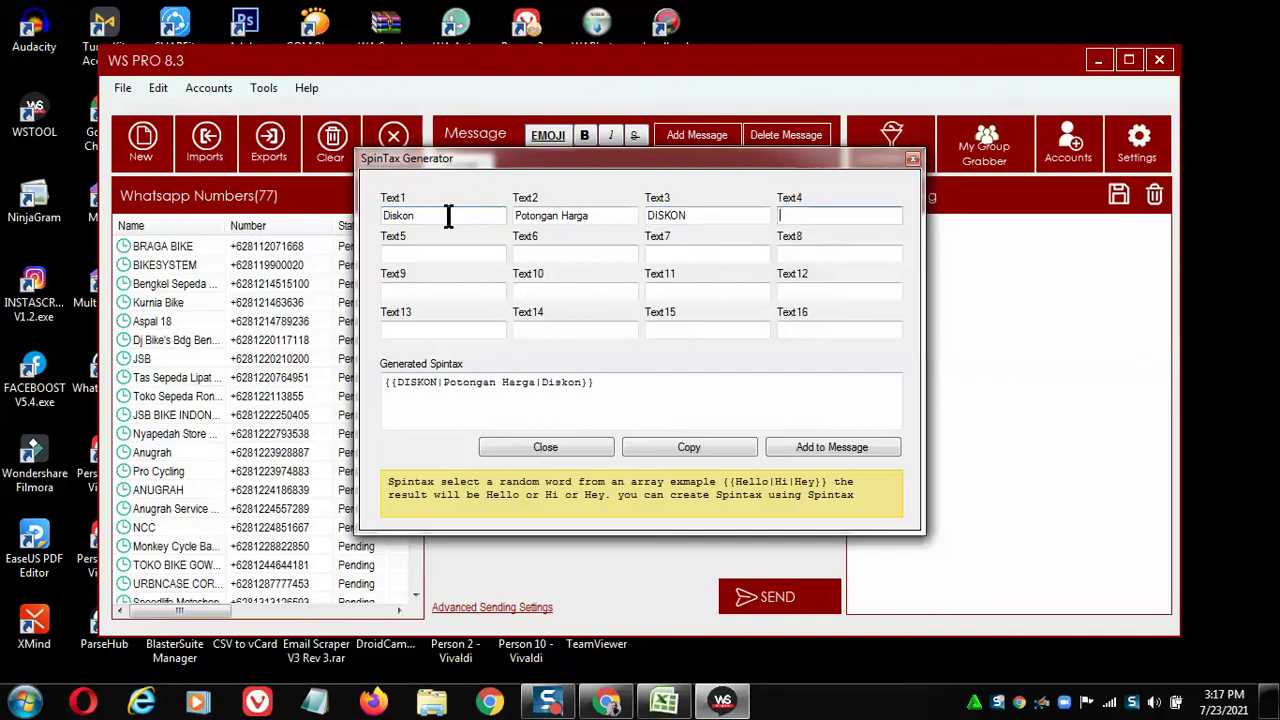
type("DISC")
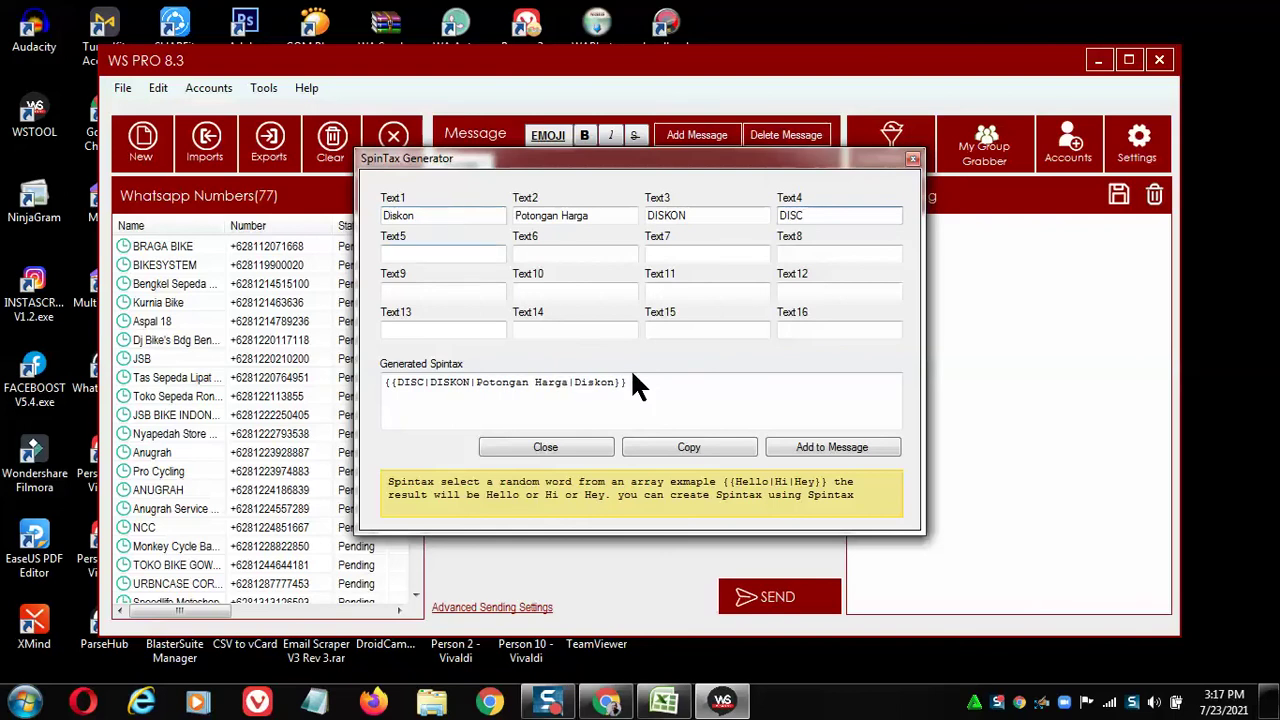
left_click(818, 445)
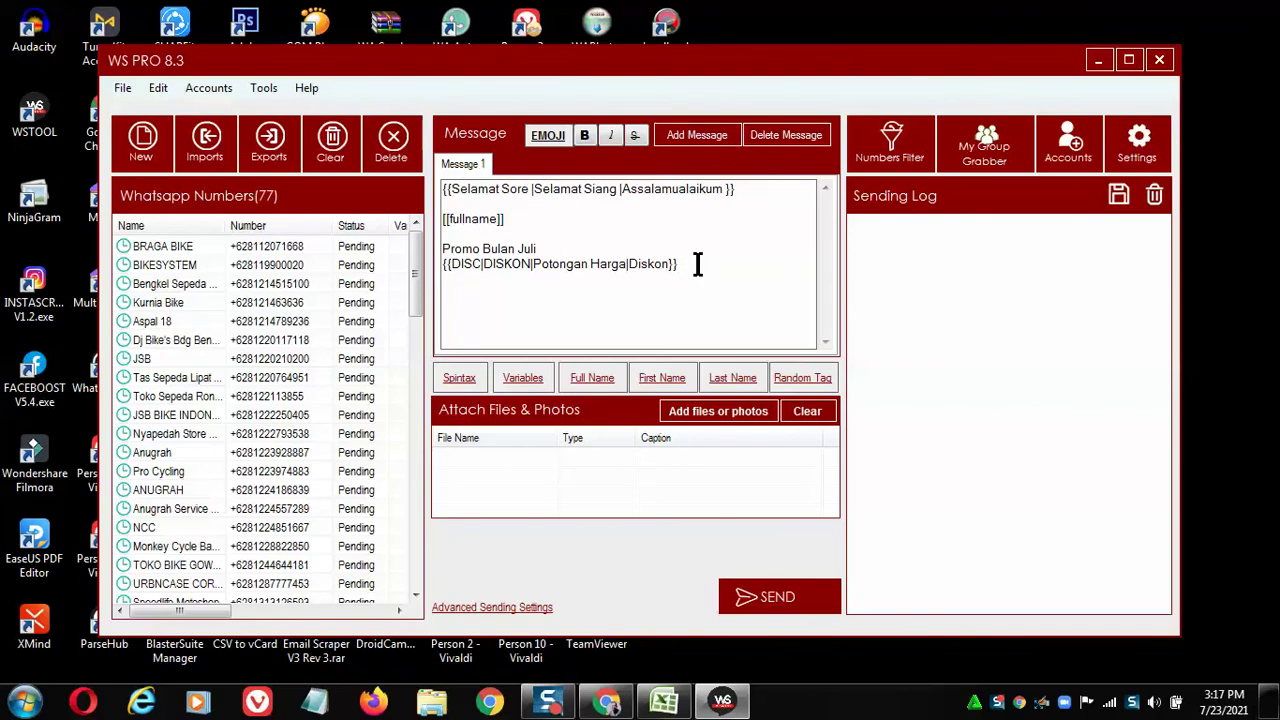
Type '75 JUTA' after the discount spintax and add a 'Rumah Luas Tanah 84' line.
type("75 JUTA")
type("Rumah ")
type("Luas T")
type("anah")
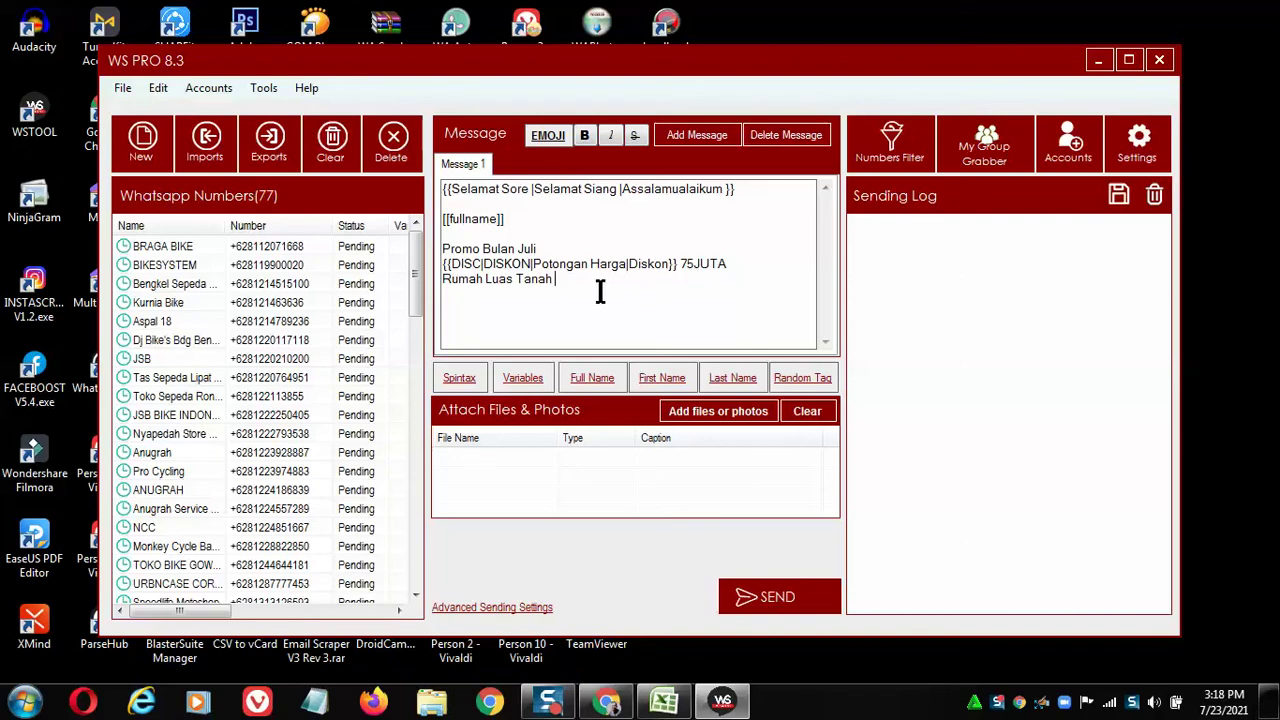
type("84")
left_click(459, 378)
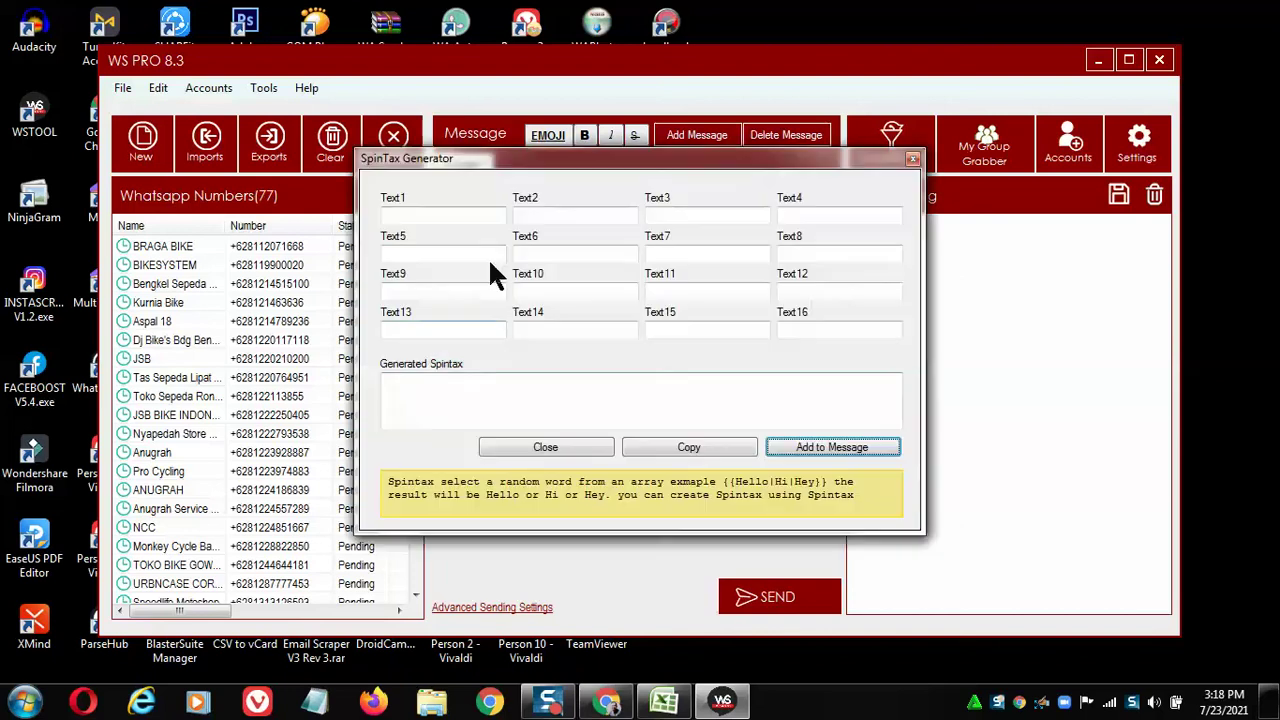
Insert a Lokasi/Tempat spintax into the message followed by the word 'Stategis'.
left_click(450, 218)
type("Lokasi")
key("Tab")
type("T")
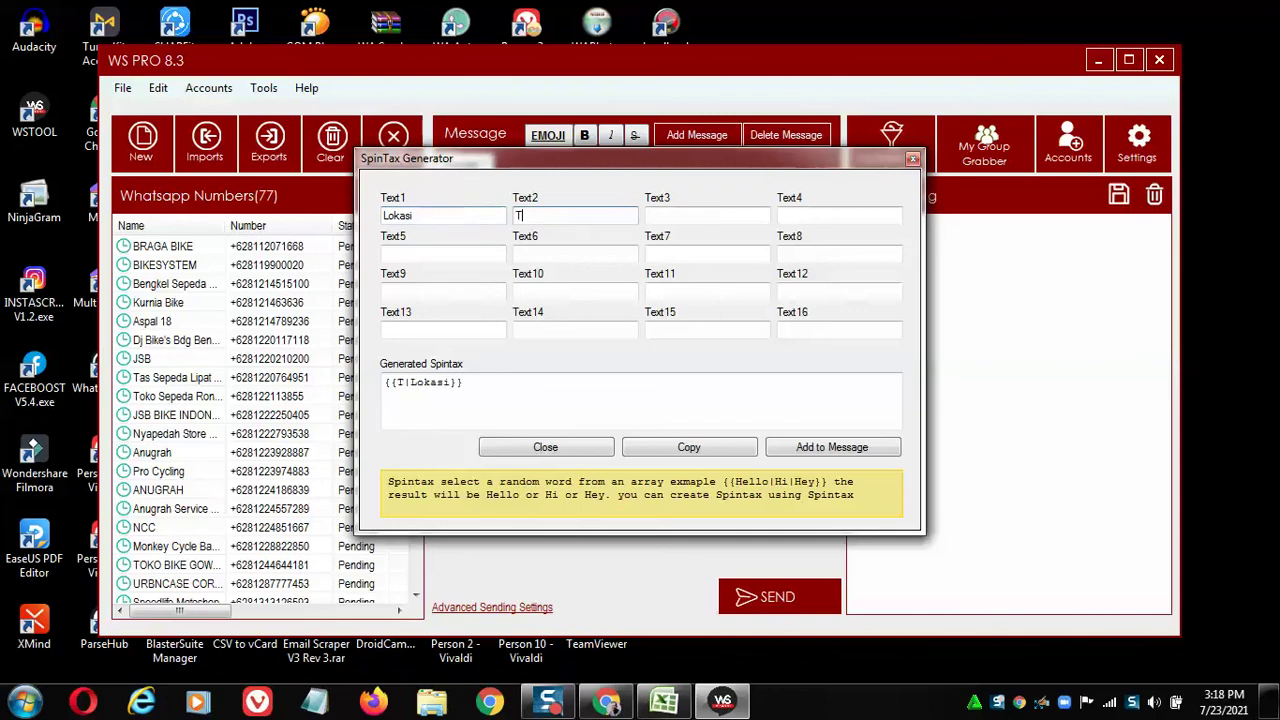
type("empat")
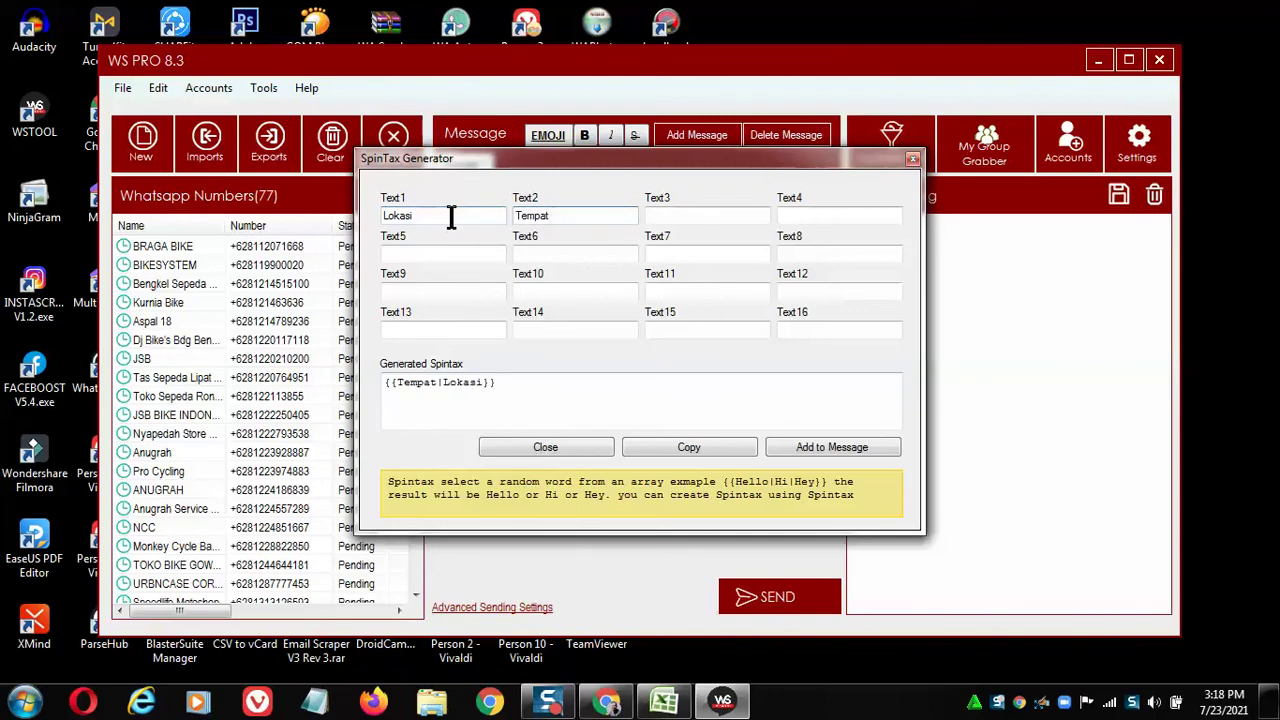
left_click(815, 449)
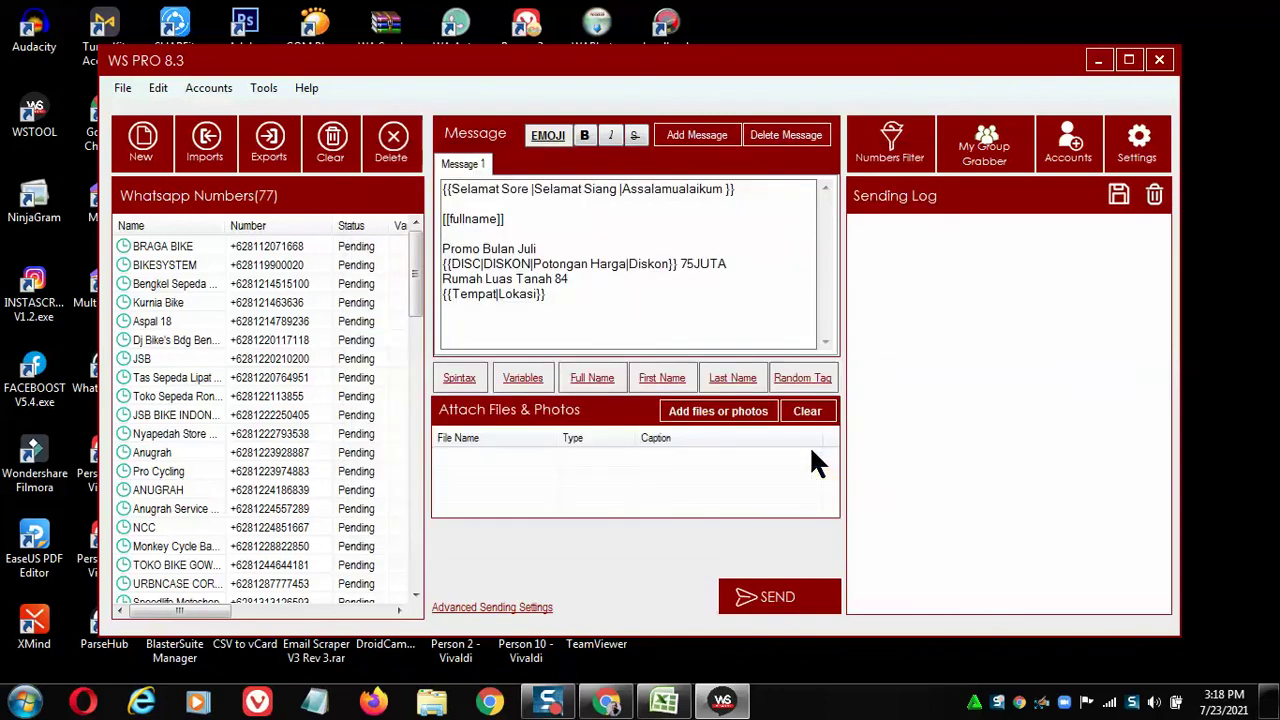
type("Stategis")
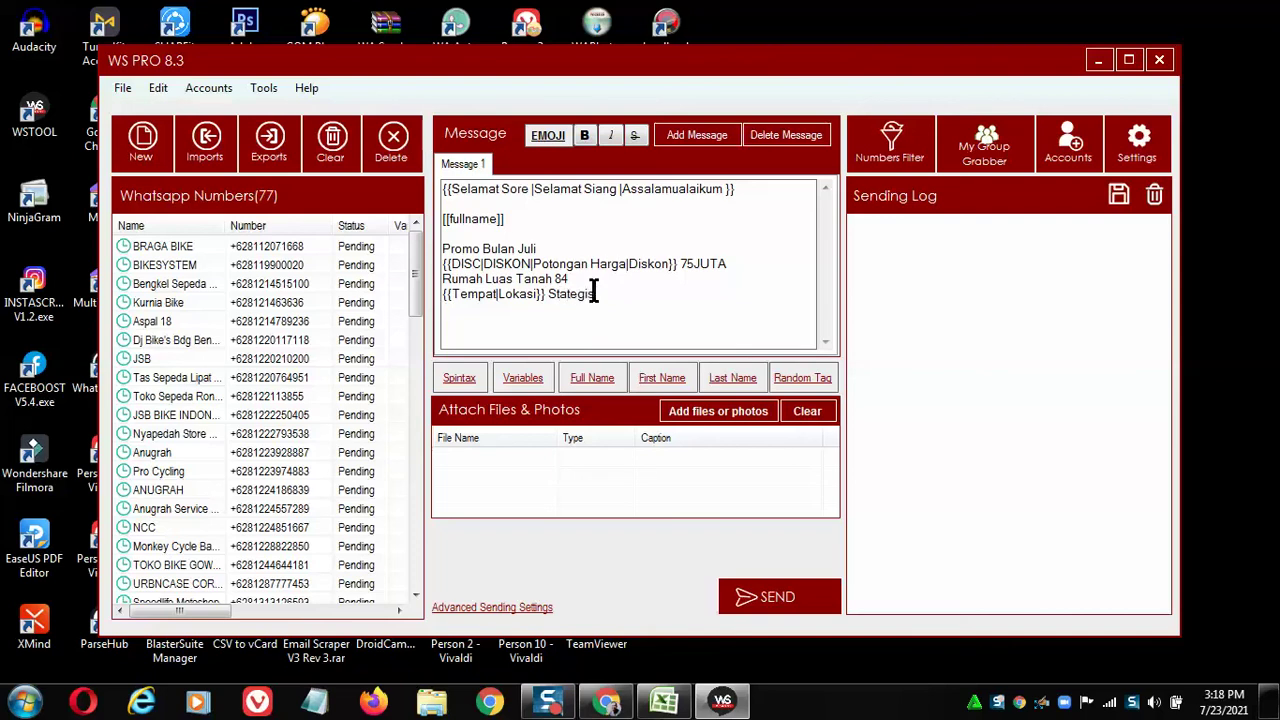
Add the lines '15 Menit dari Alun alun Cimahi' and '10 Menit dari Exit Tol Padalarang'.
key("Return")
type("15 Menit dari Alun alun Cimahi")
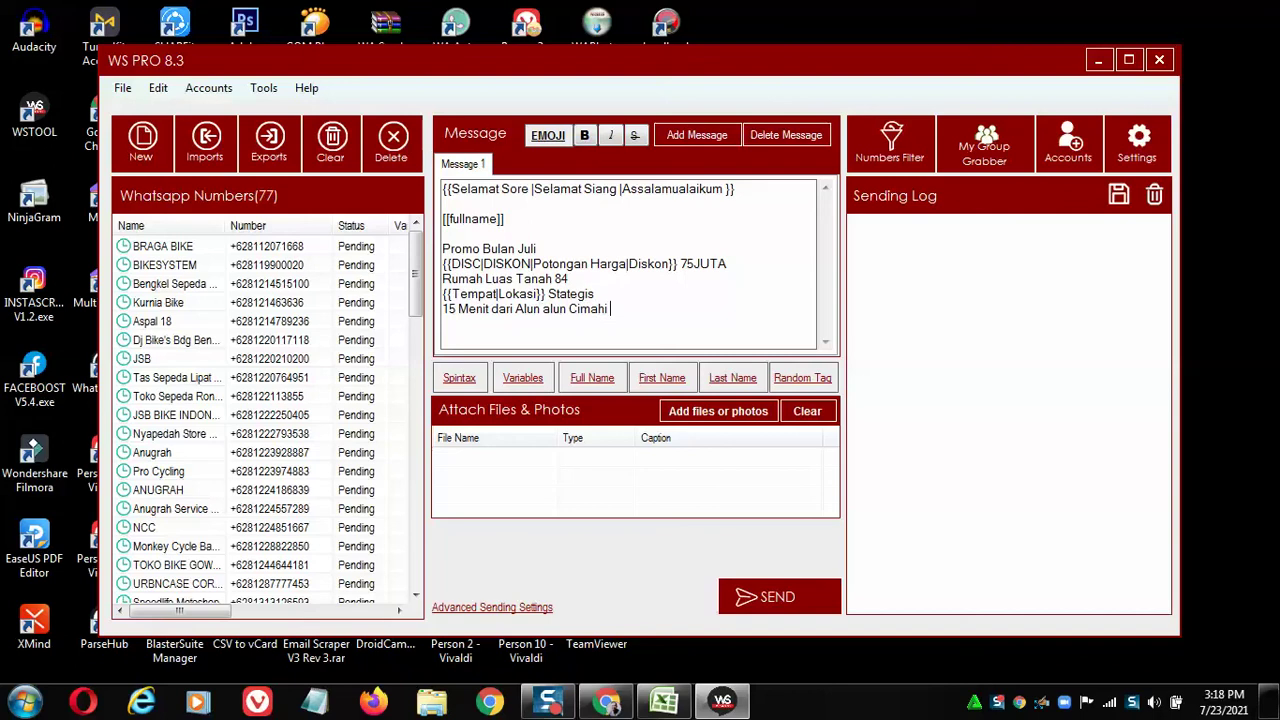
key("Return")
type("10 Menit dari Exit")
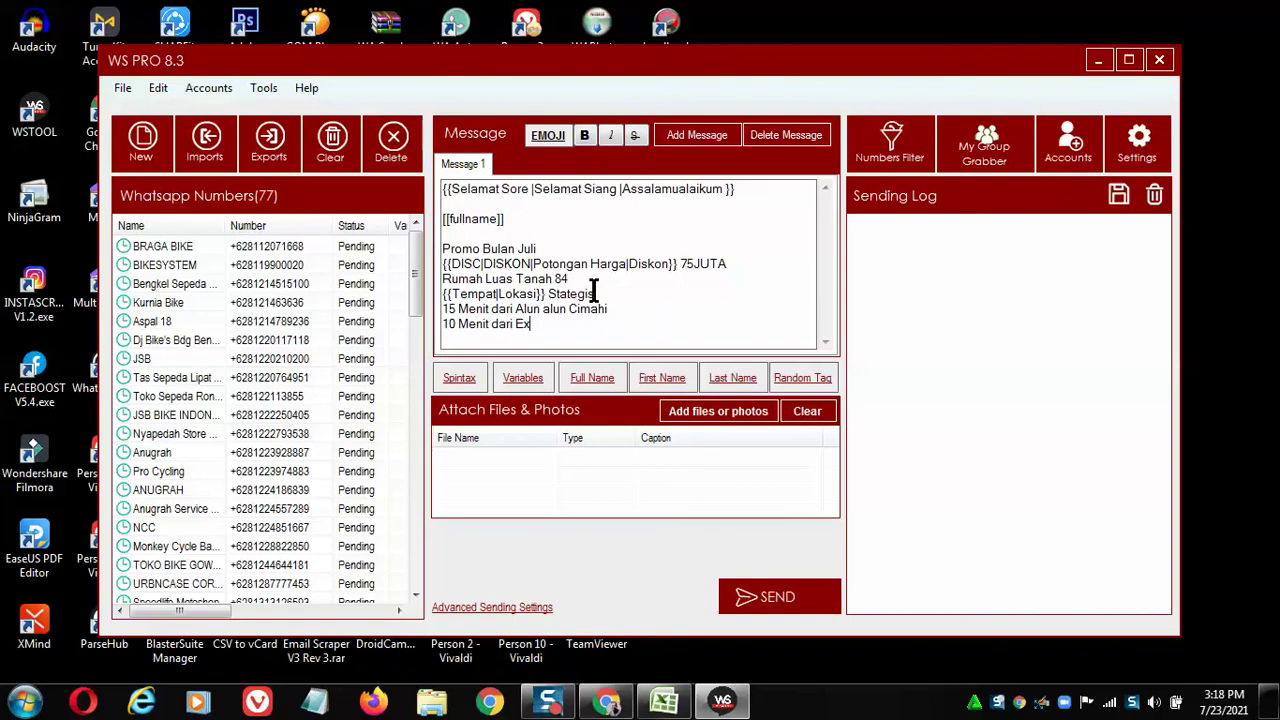
type(" Tol Padalarang")
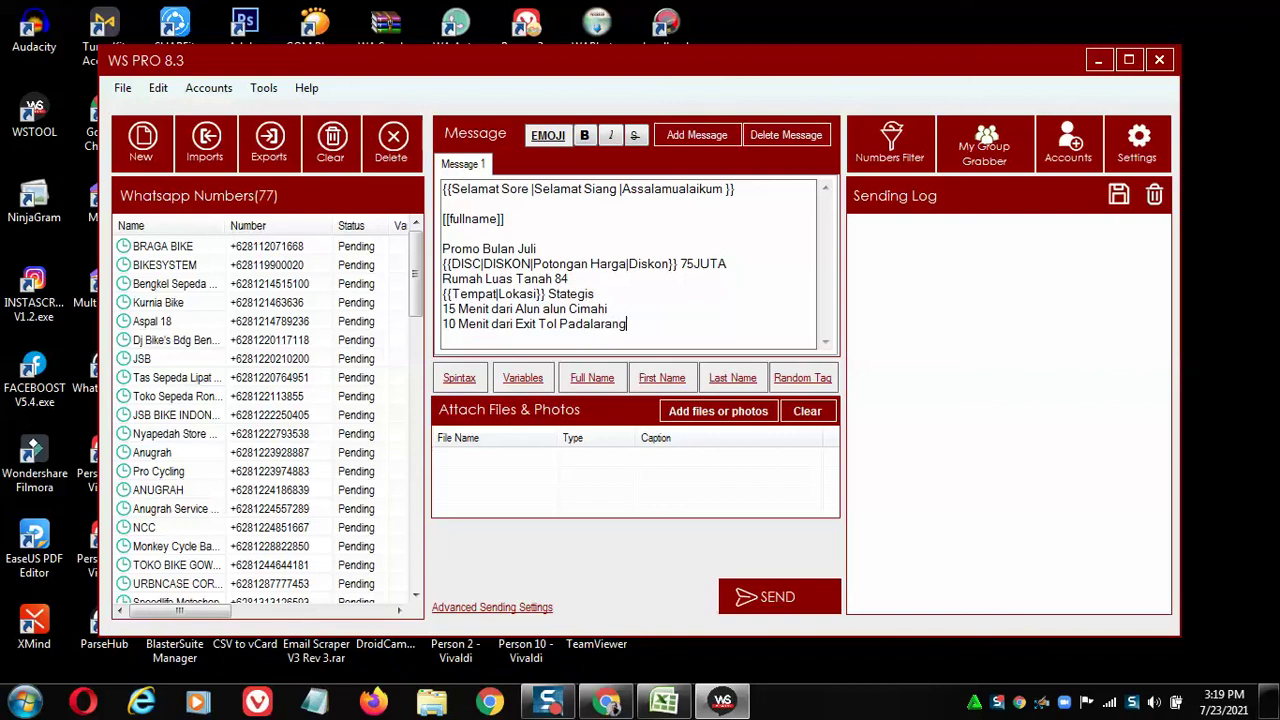
key("Return")
key("Return")
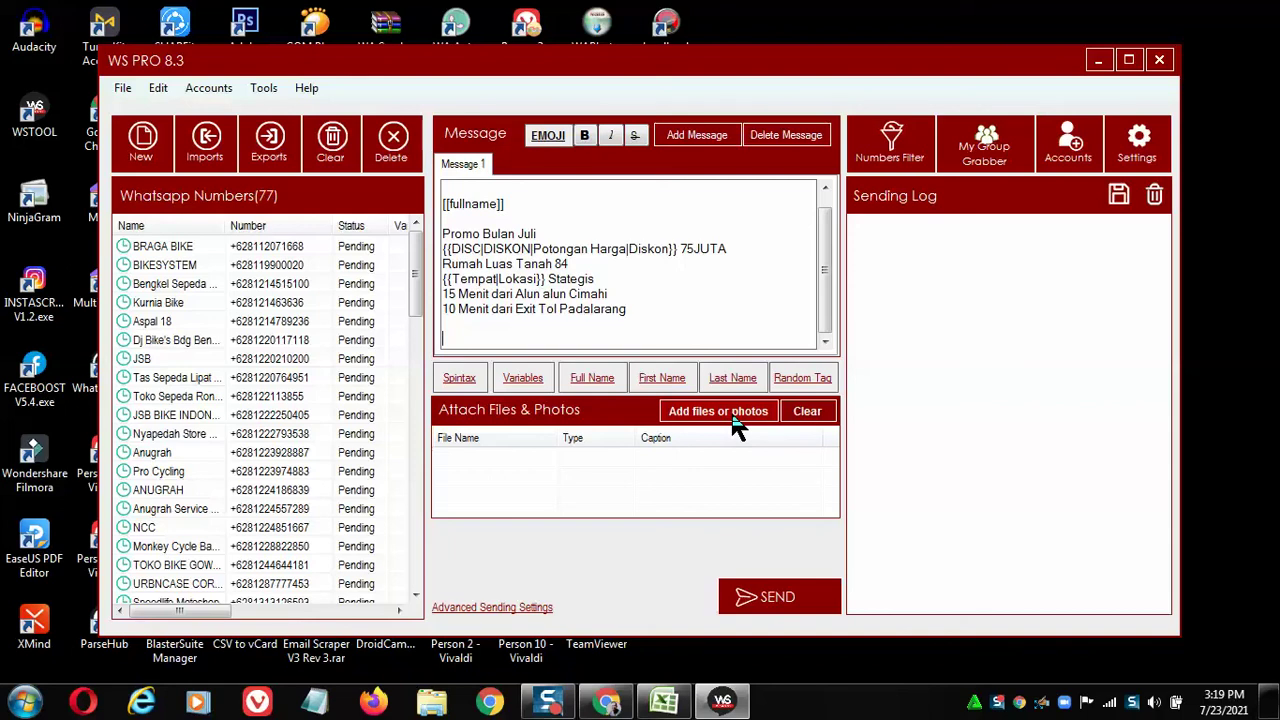
left_click(735, 421)
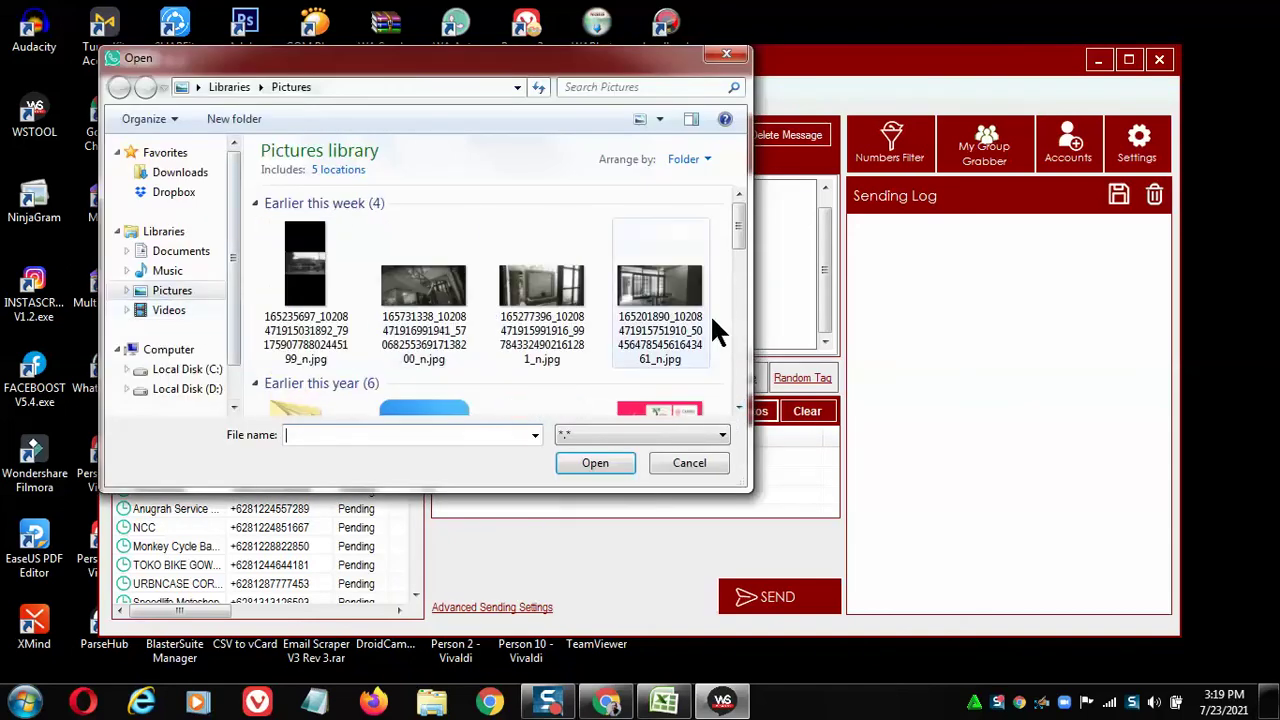
Browse the Pictures folder, select 4.jpeg instead of 5.jpeg, and attach it as the message image.
scroll(738, 318, "down", 2)
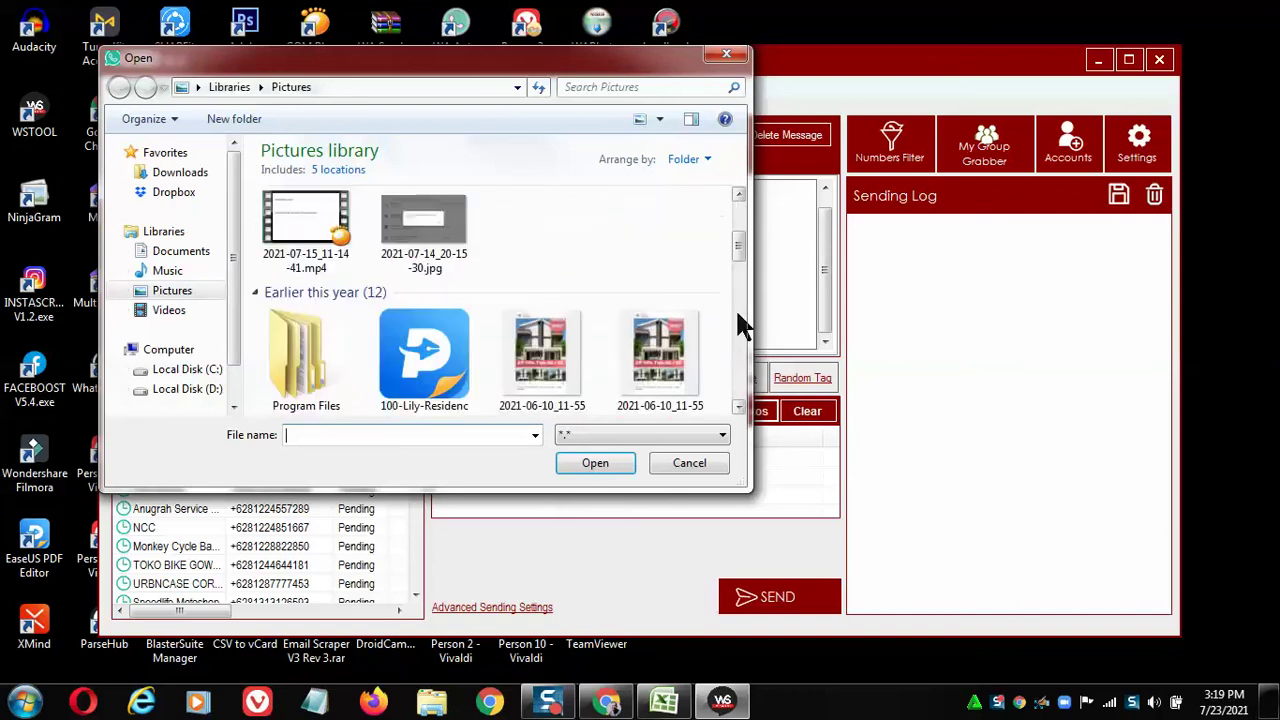
scroll(737, 192, "up", 3)
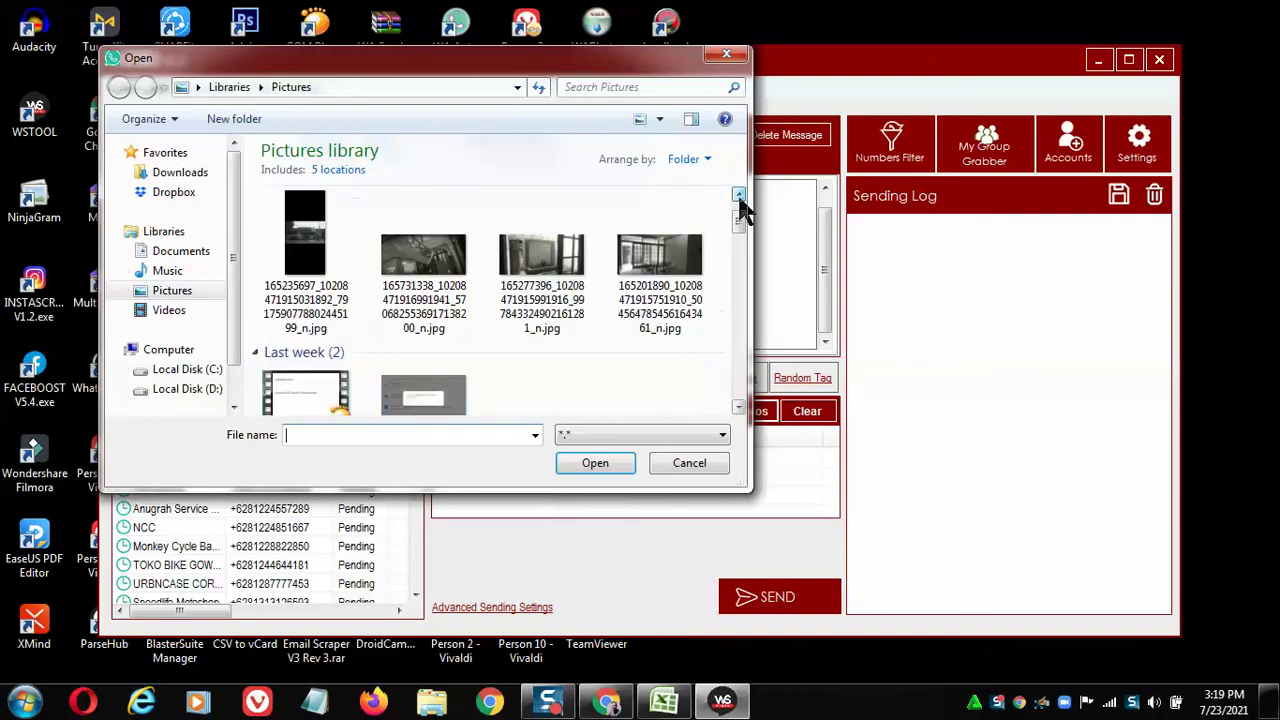
left_click_drag(739, 213, 739, 248)
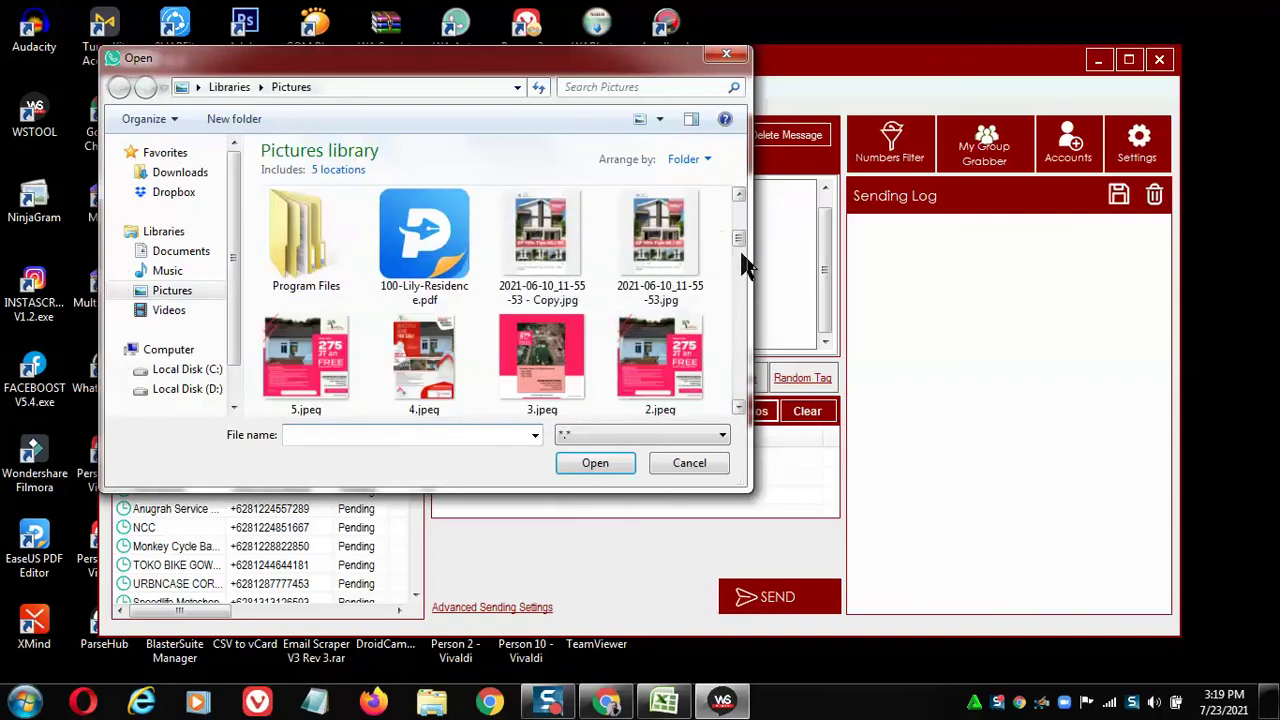
left_click(740, 197)
left_click(740, 194)
scroll(735, 270, "down", 1)
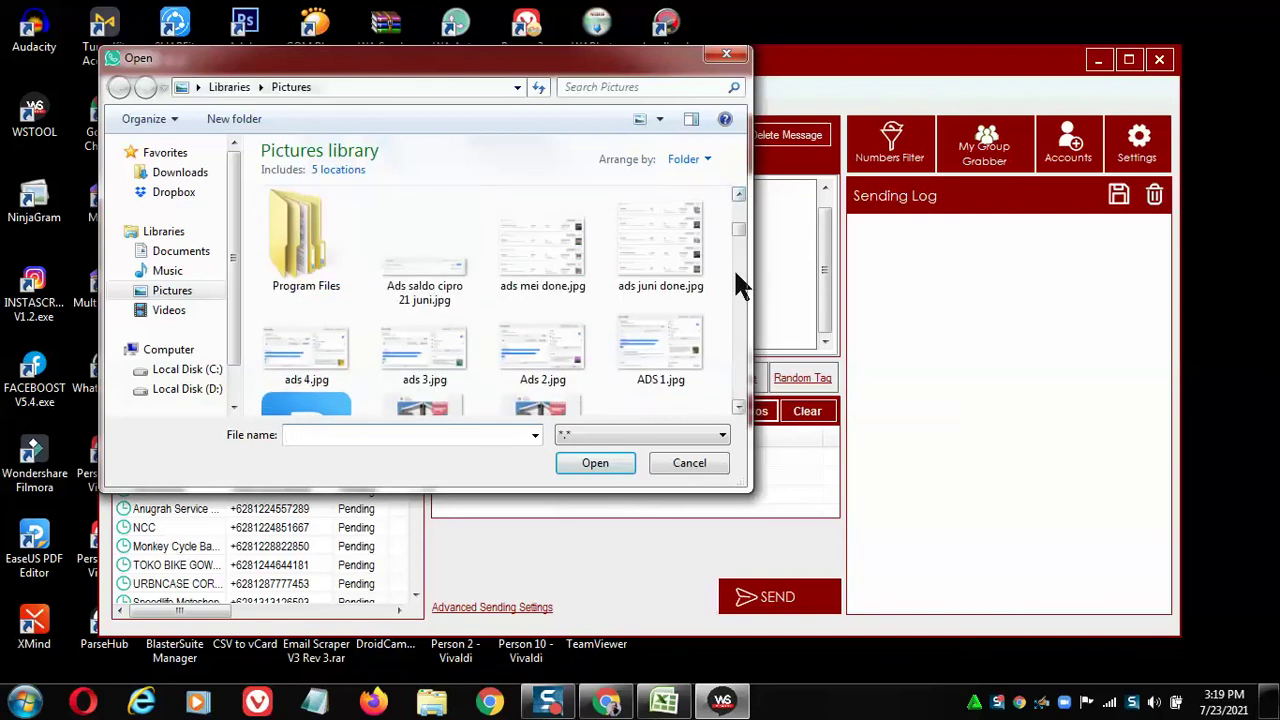
scroll(735, 272, "down", 2)
scroll(650, 300, "down", 3)
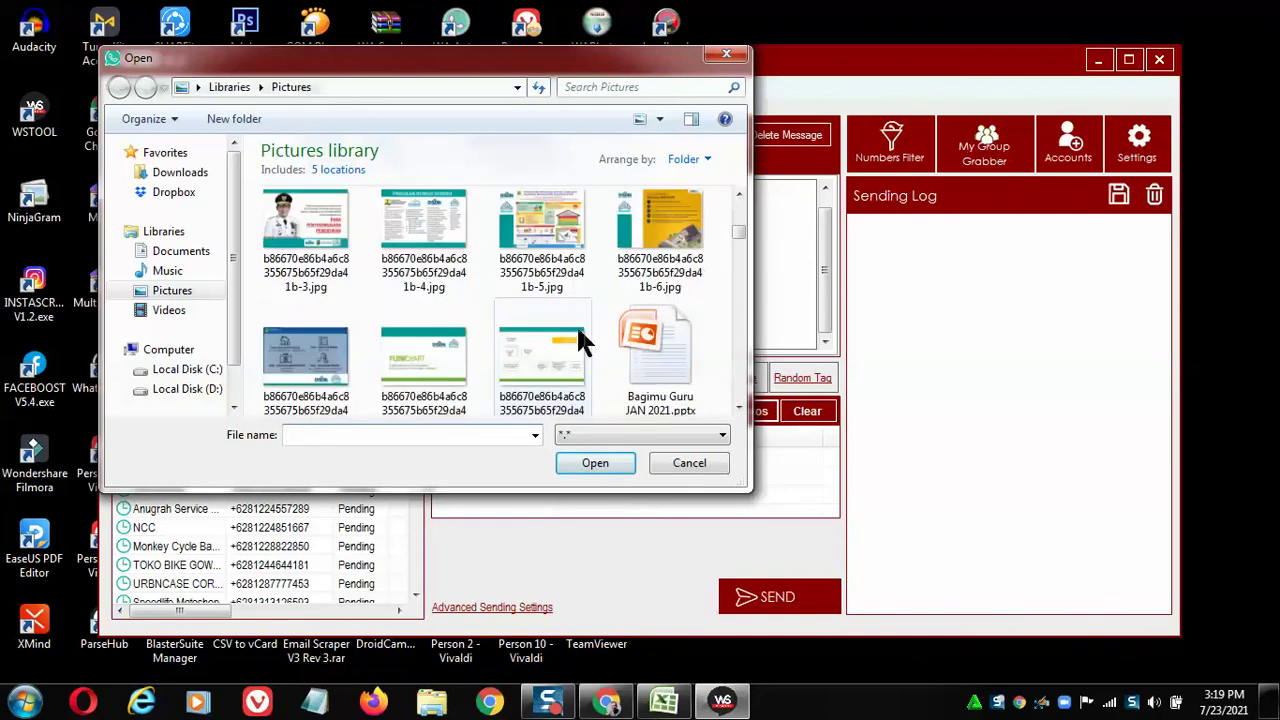
scroll(700, 270, "up", 1)
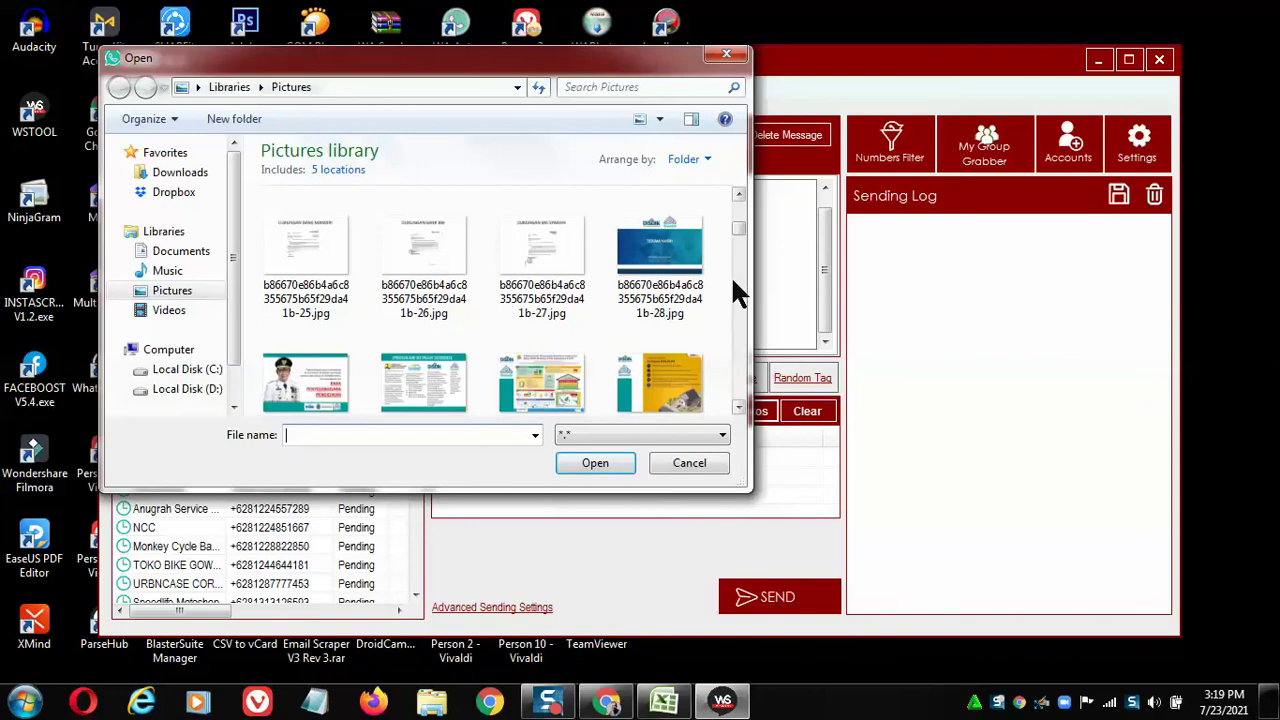
scroll(736, 282, "down", 5)
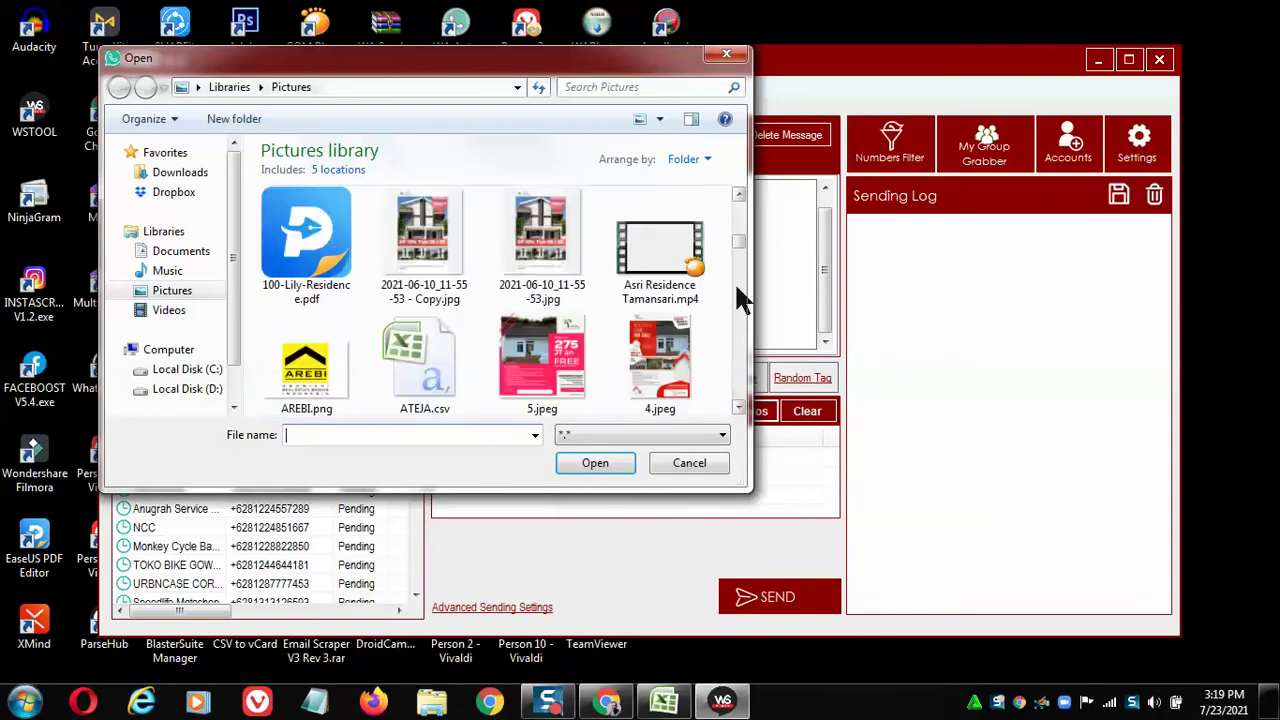
left_click(558, 272)
left_click(618, 278)
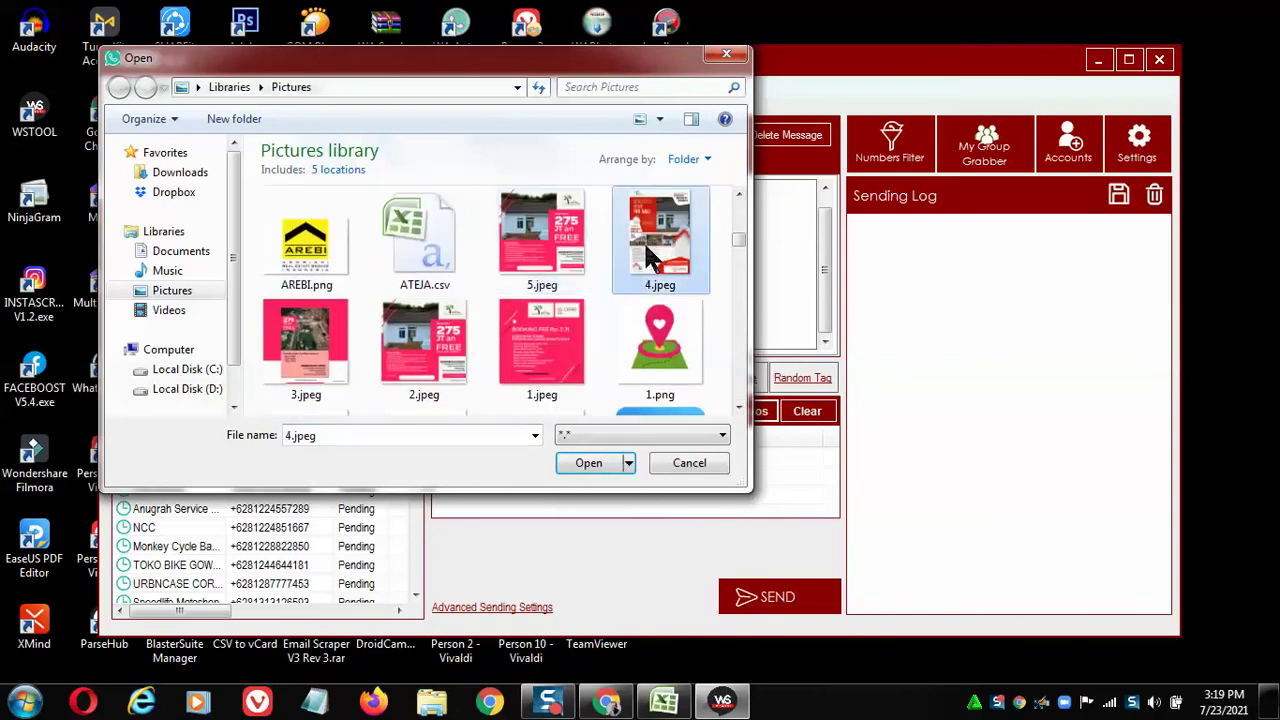
left_click(590, 462)
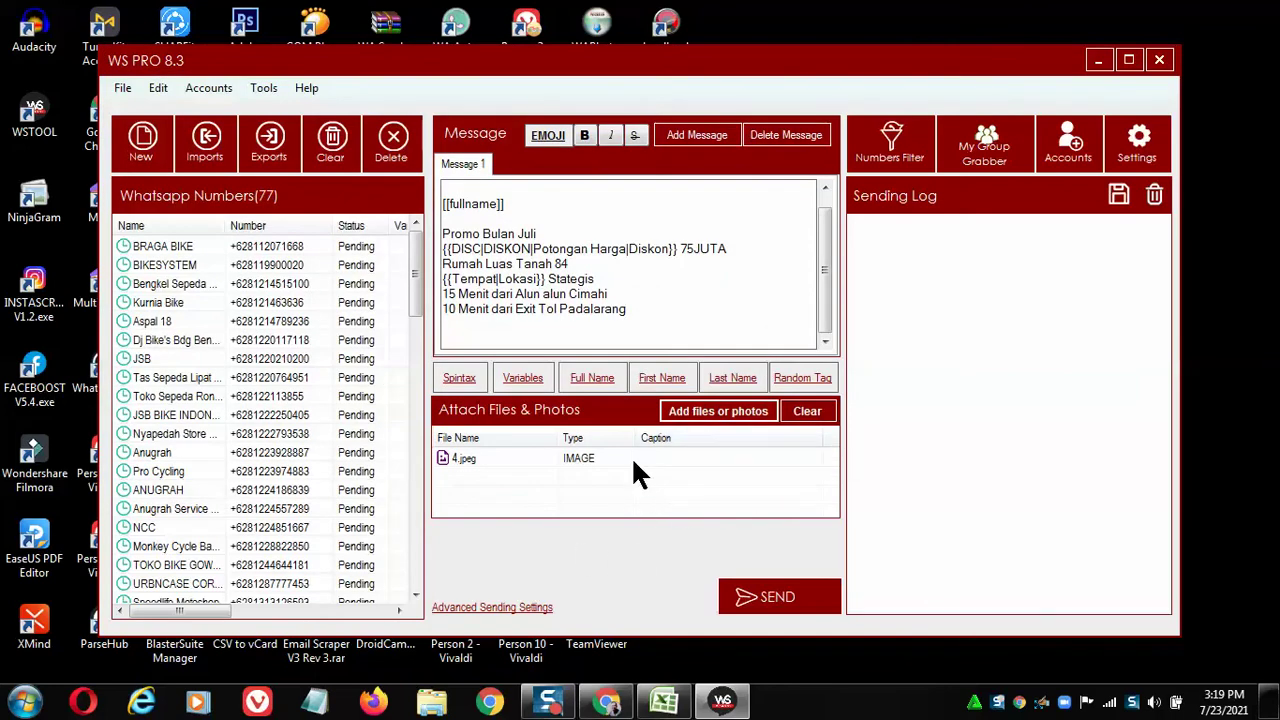
Change the connection speed in Sending Settings from Very Fast to Fast.
left_click(1140, 142)
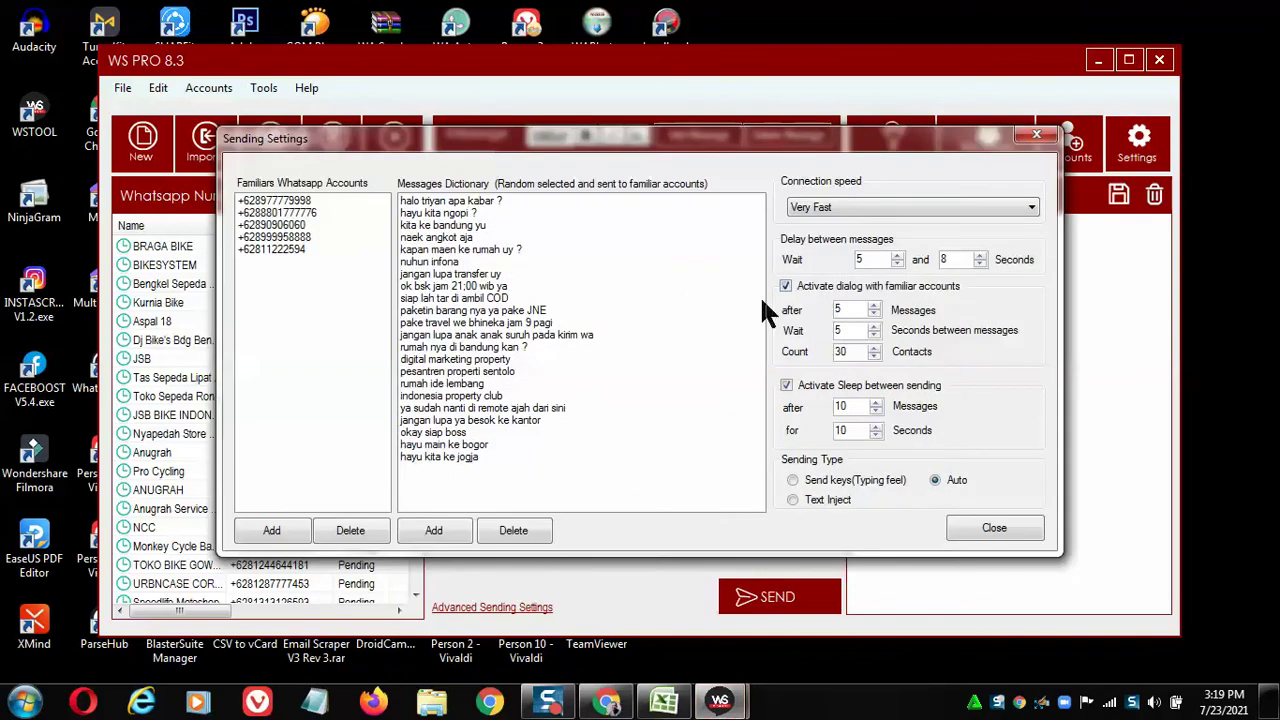
left_click(1025, 208)
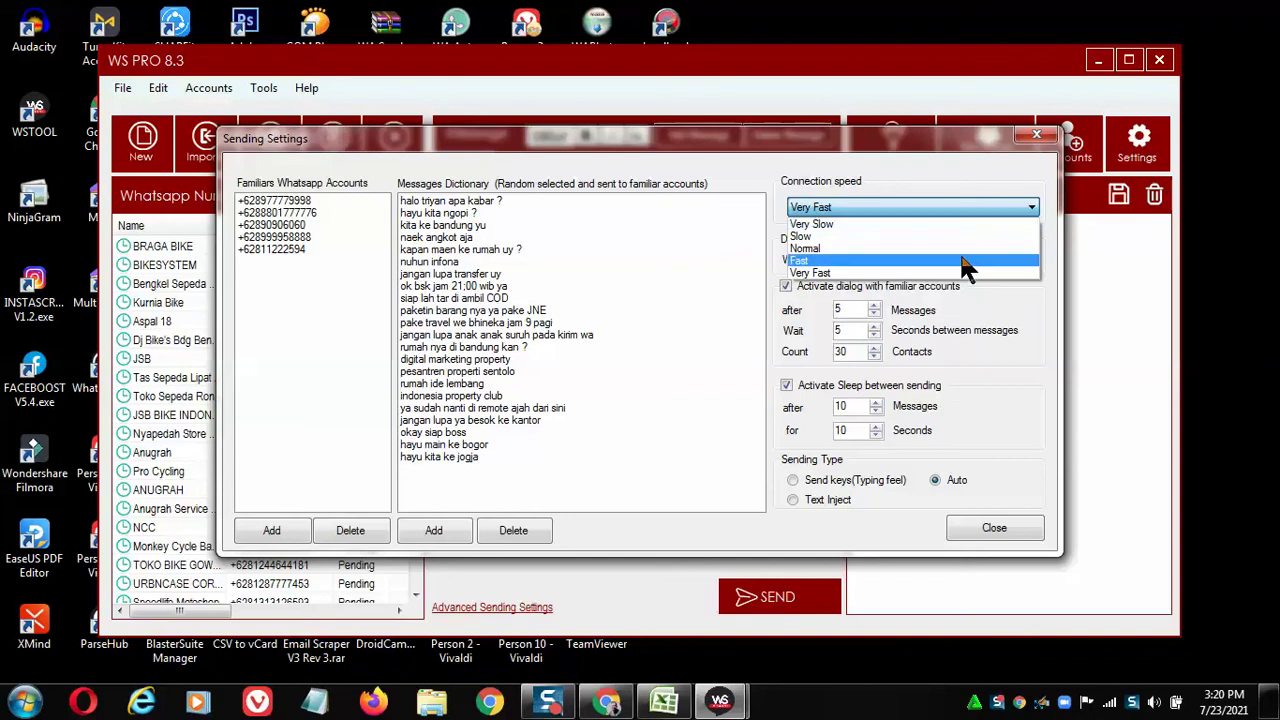
left_click(962, 261)
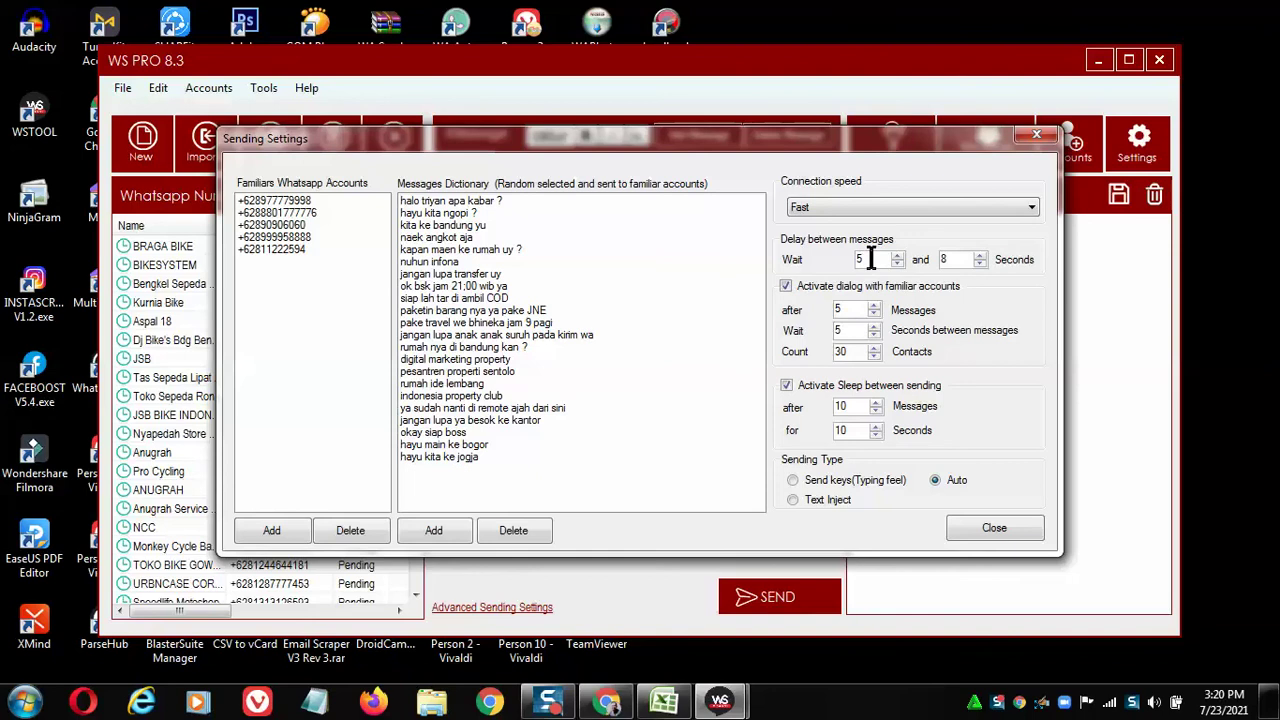
Set the message wait delay to a 5 second minimum and 8 second maximum.
double_click(868, 259)
type("30")
double_click(955, 262)
type("45")
left_click_drag(873, 259, 840, 263)
type("5")
left_click_drag(963, 261, 925, 268)
type("8")
Add a familiar account with the contact's phone number, then begin the dictionary message 'Ayo kita survey ke lokasi'.
left_click(268, 531)
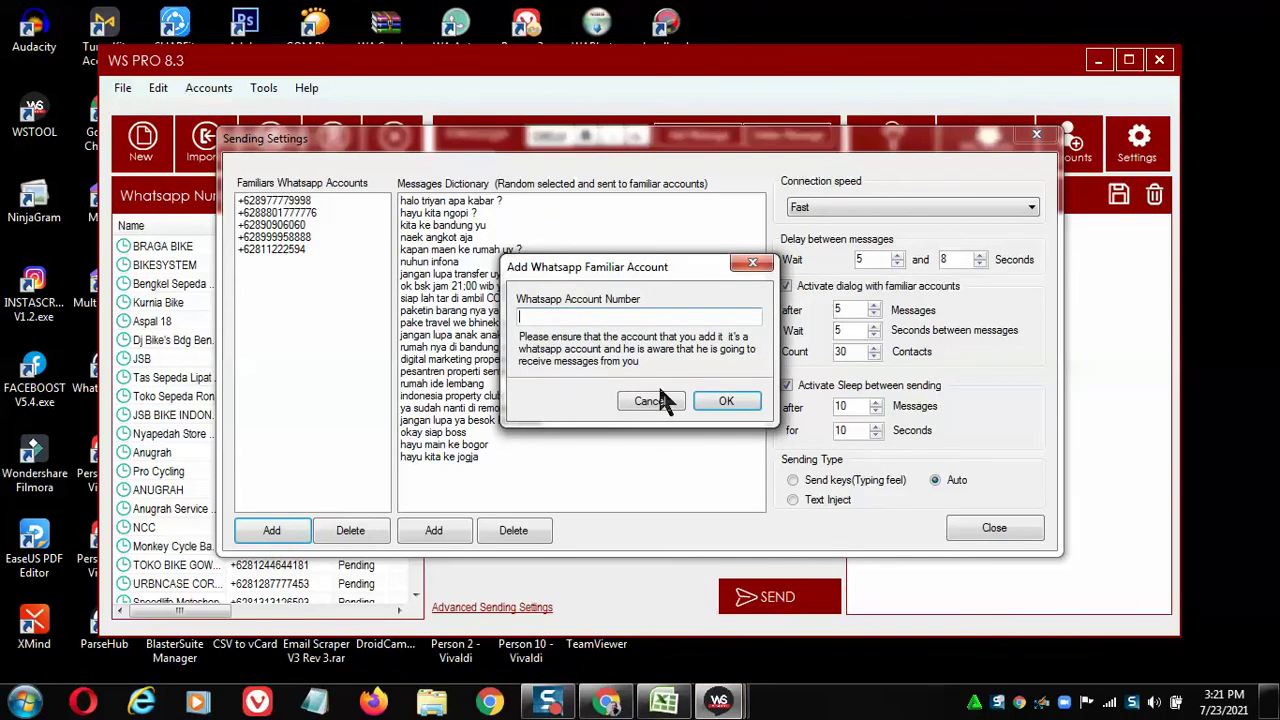
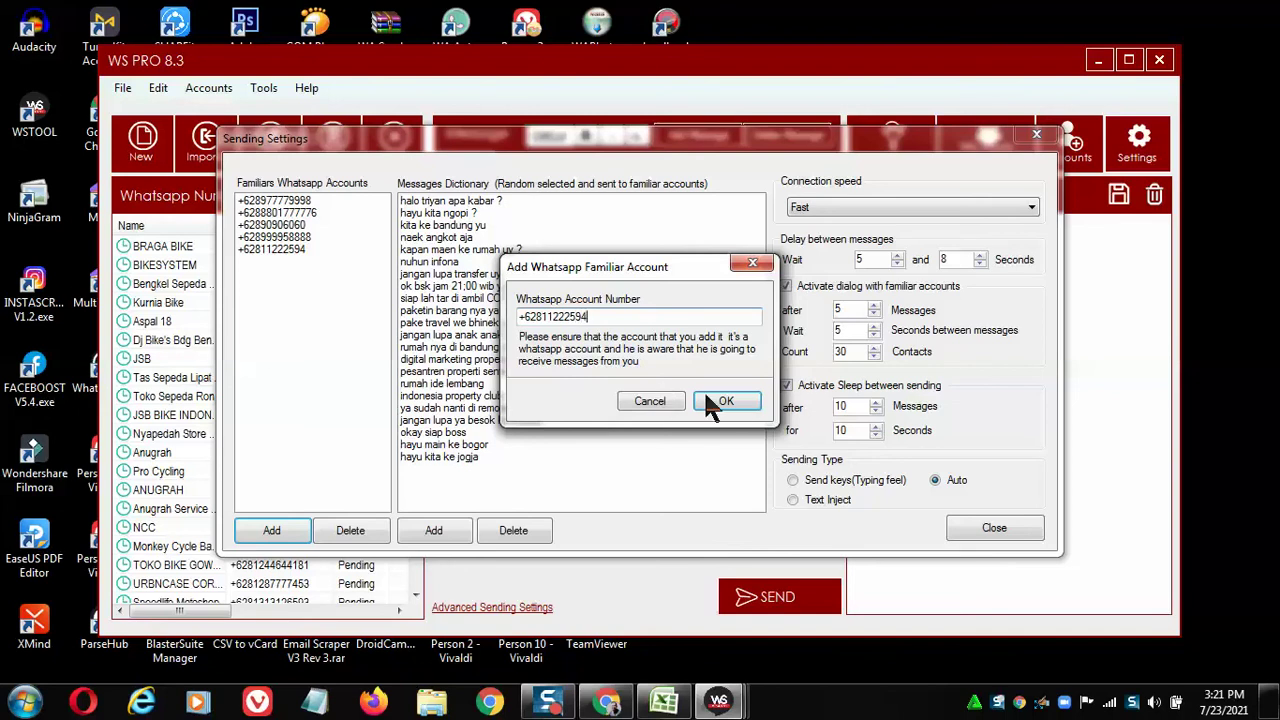
left_click(717, 400)
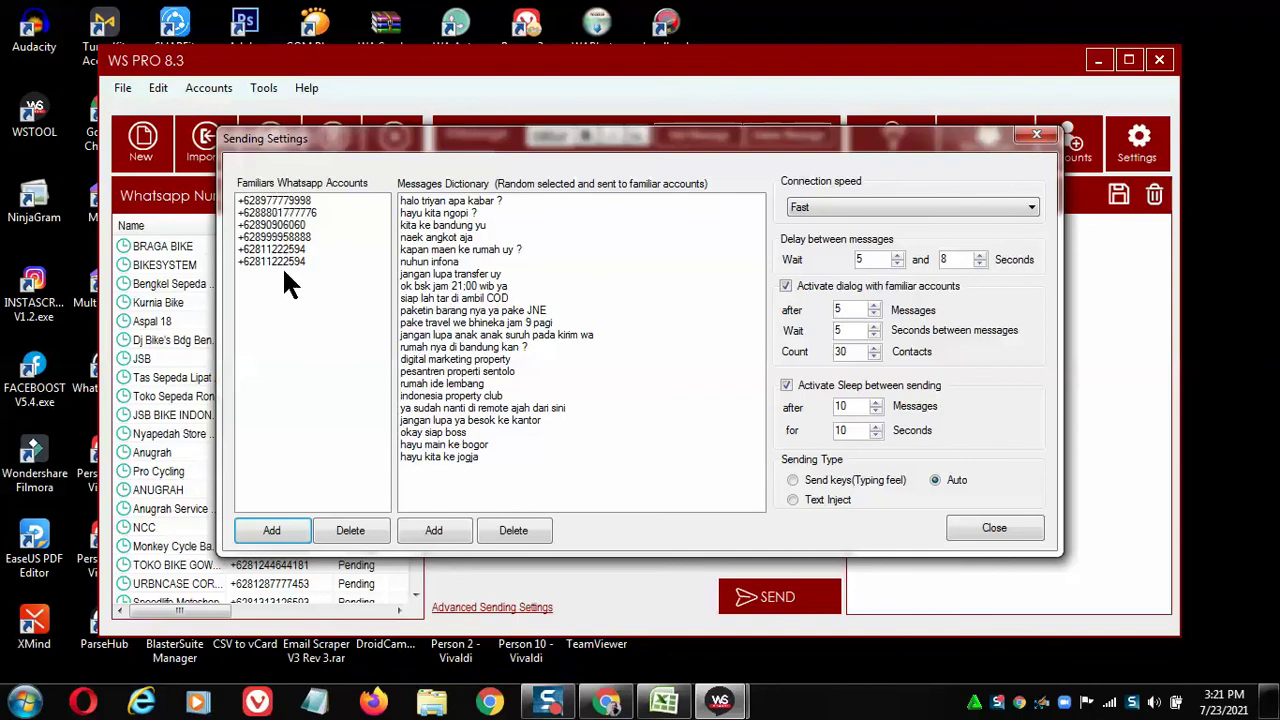
left_click(434, 532)
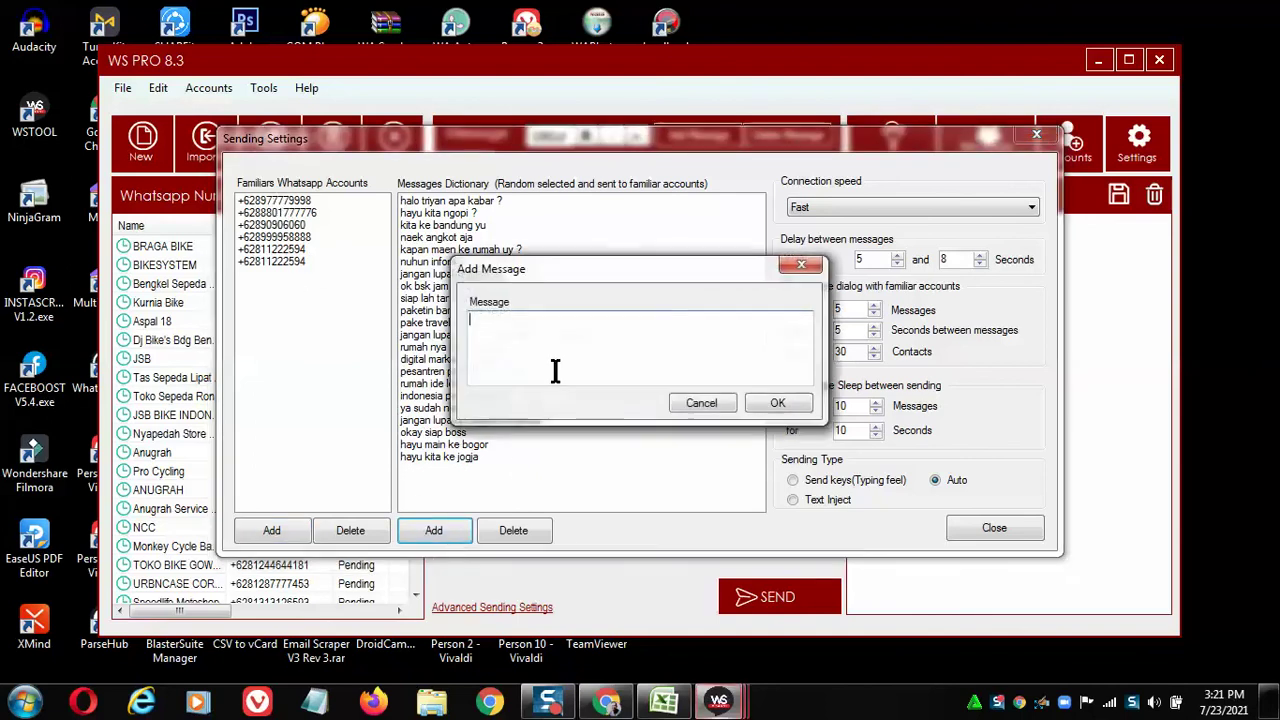
type("Ayo k")
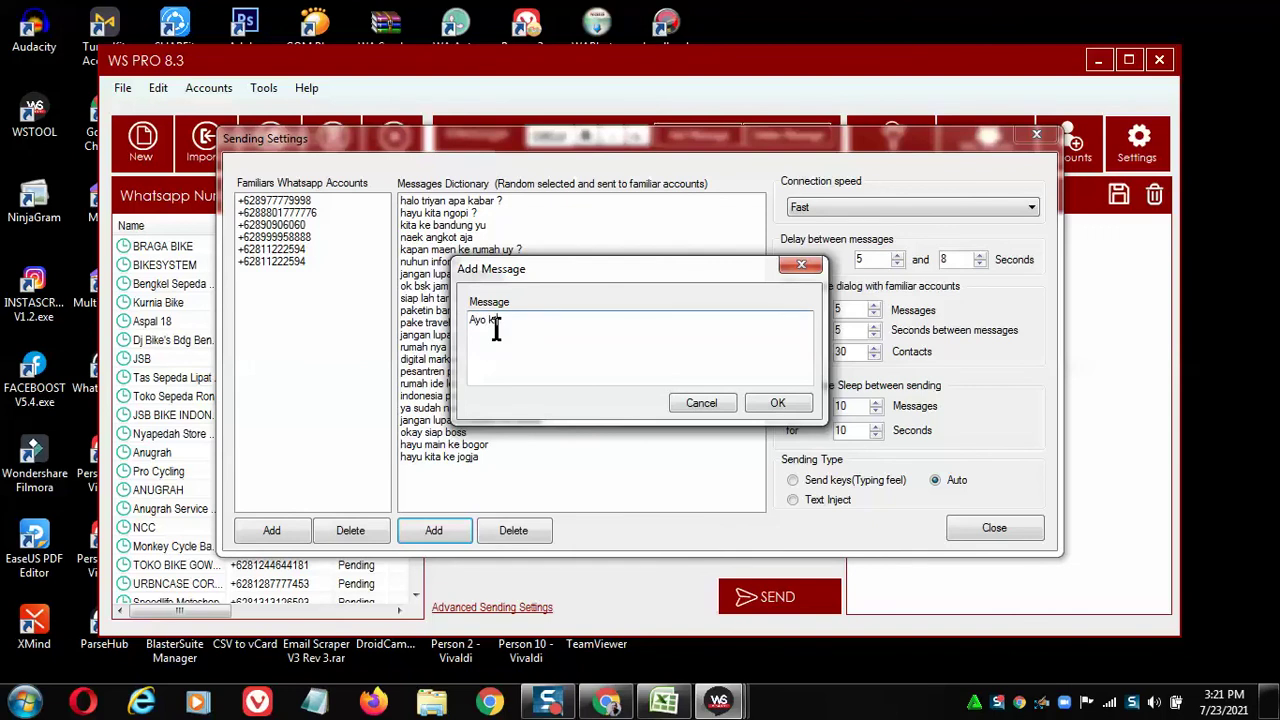
type("e survey ke lokasi")
Save the new dictionary message and delete the duplicated familiar account.
left_click(777, 403)
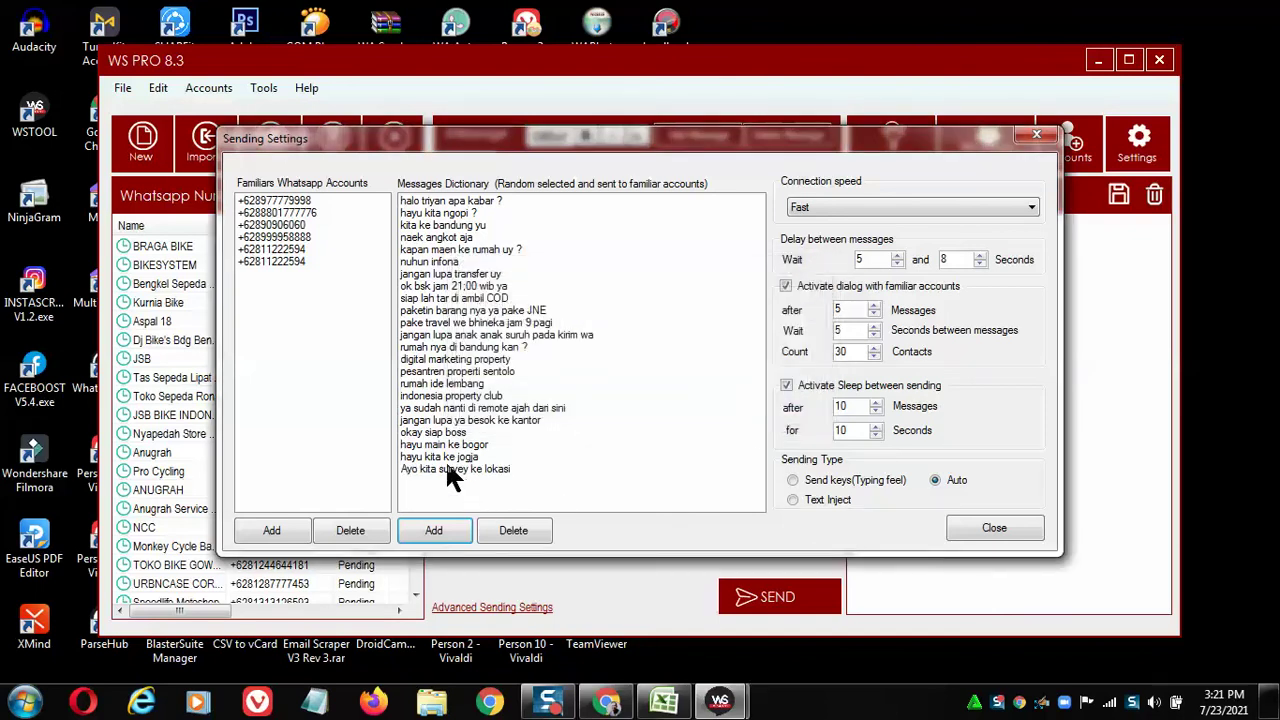
left_click(277, 263)
left_click(350, 530)
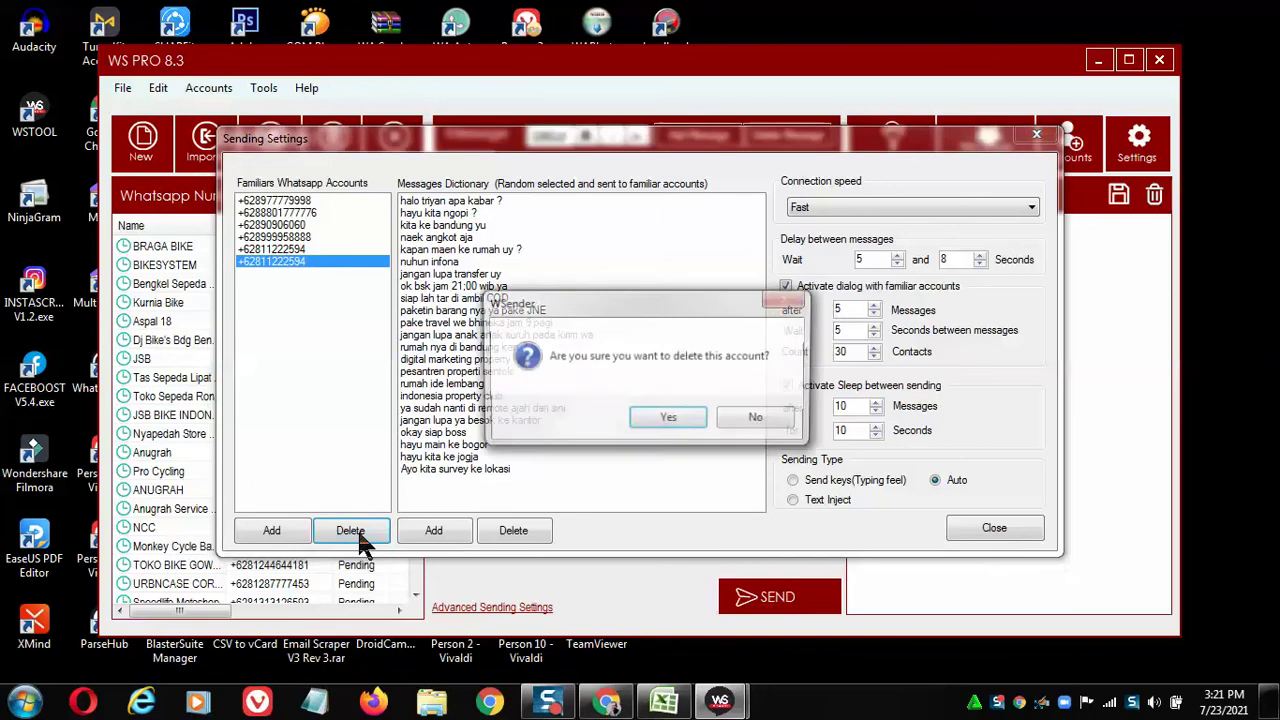
left_click(662, 420)
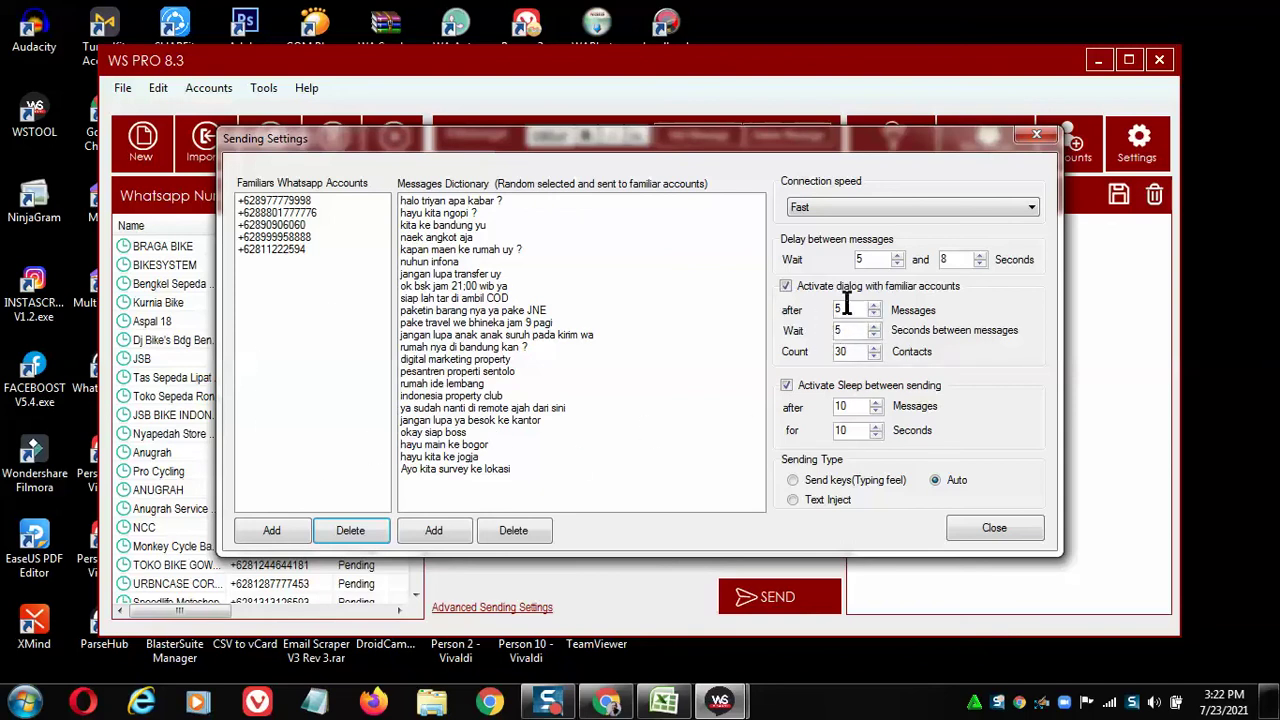
Check the familiar-dialog message count and sleep duration, then close Sending Settings.
left_click(855, 310)
left_click(855, 438)
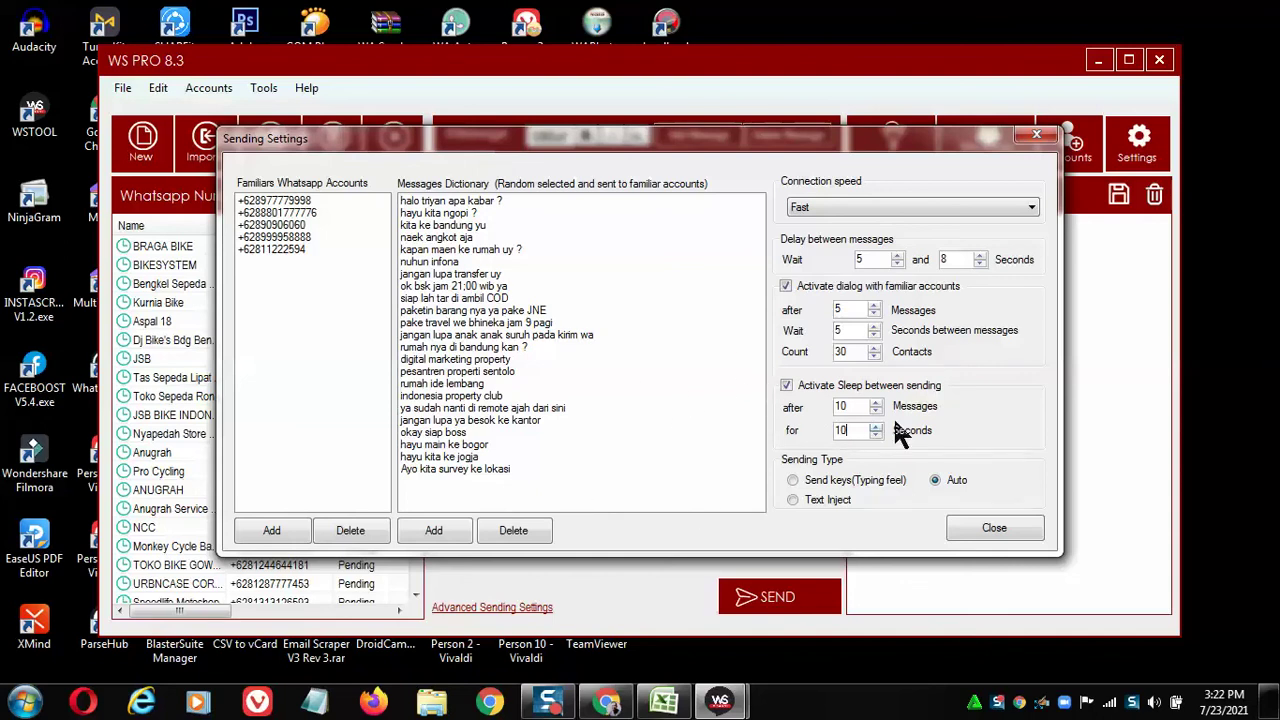
left_click(840, 430)
left_click(994, 528)
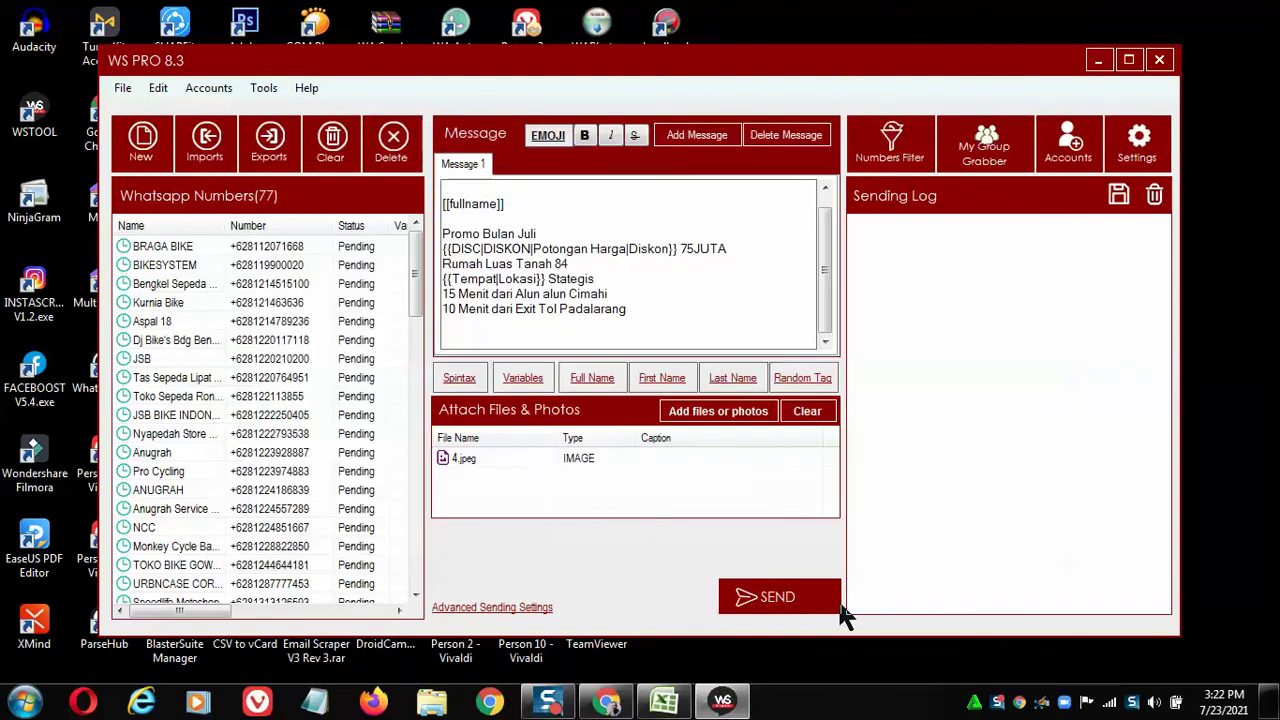
Press SEND, dismiss the Must Know notice, and confirm SEND NOW in the Account Switcher.
left_click(790, 600)
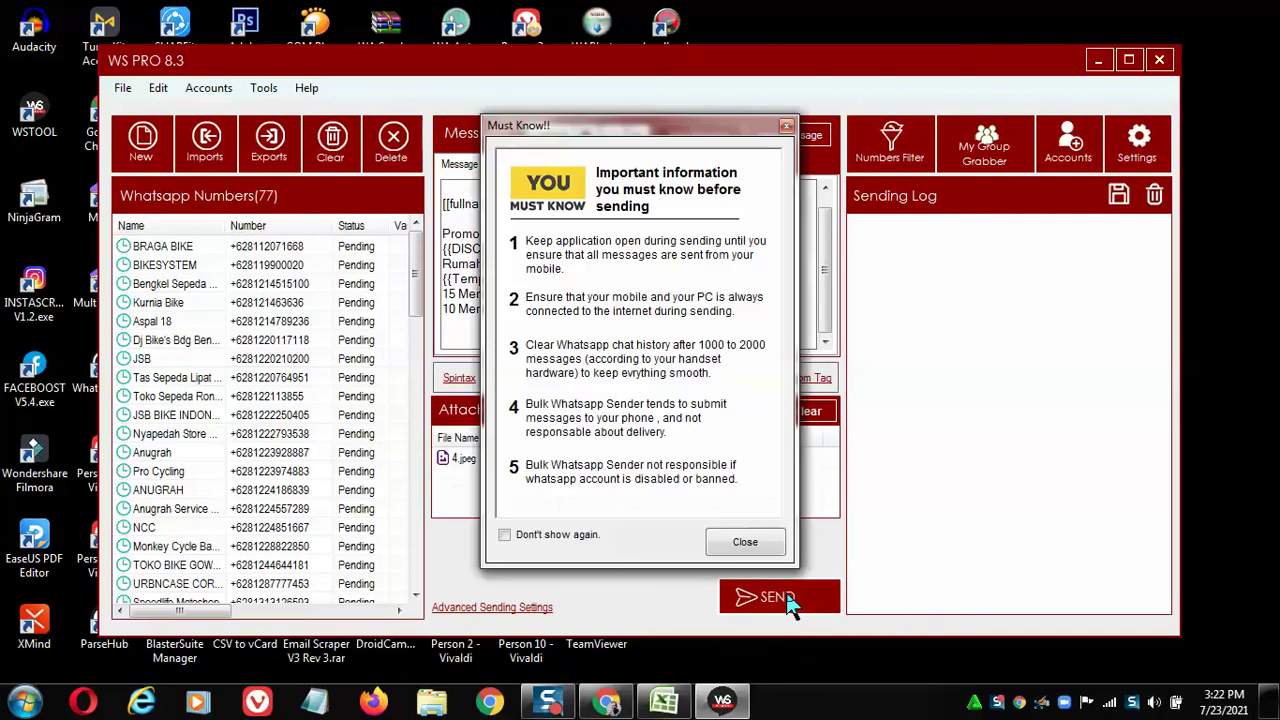
left_click(745, 543)
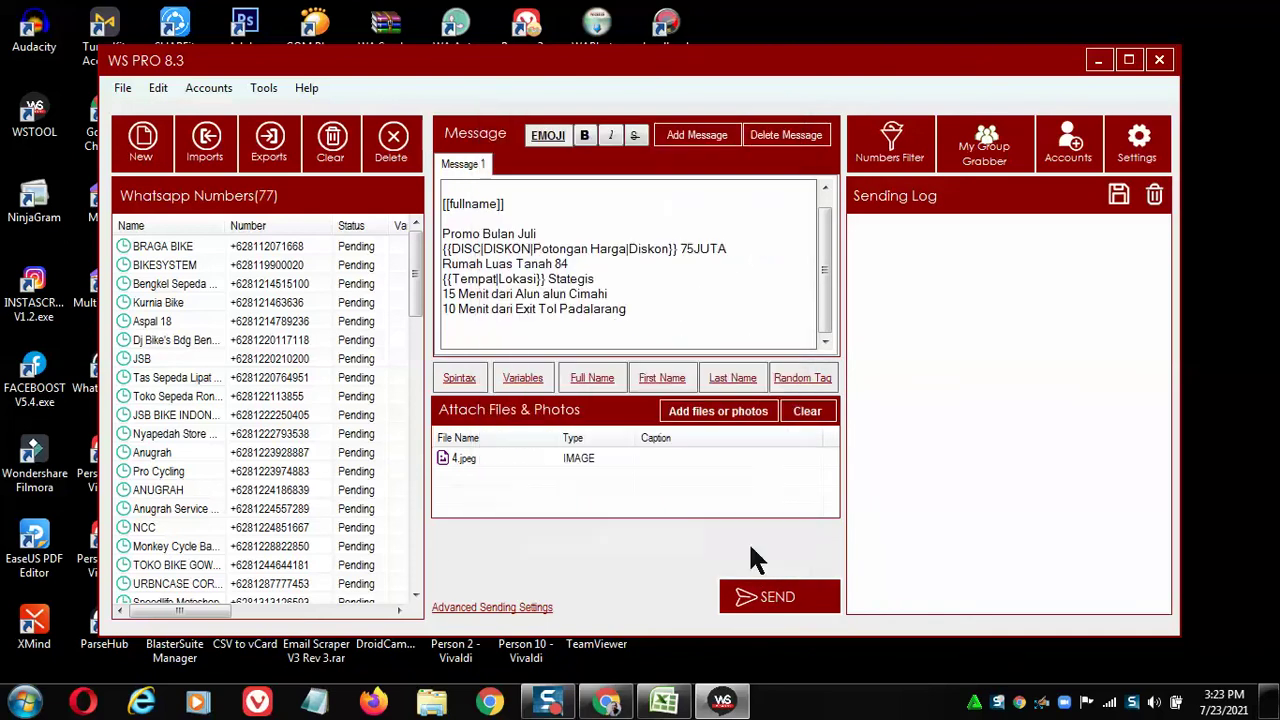
left_click(762, 518)
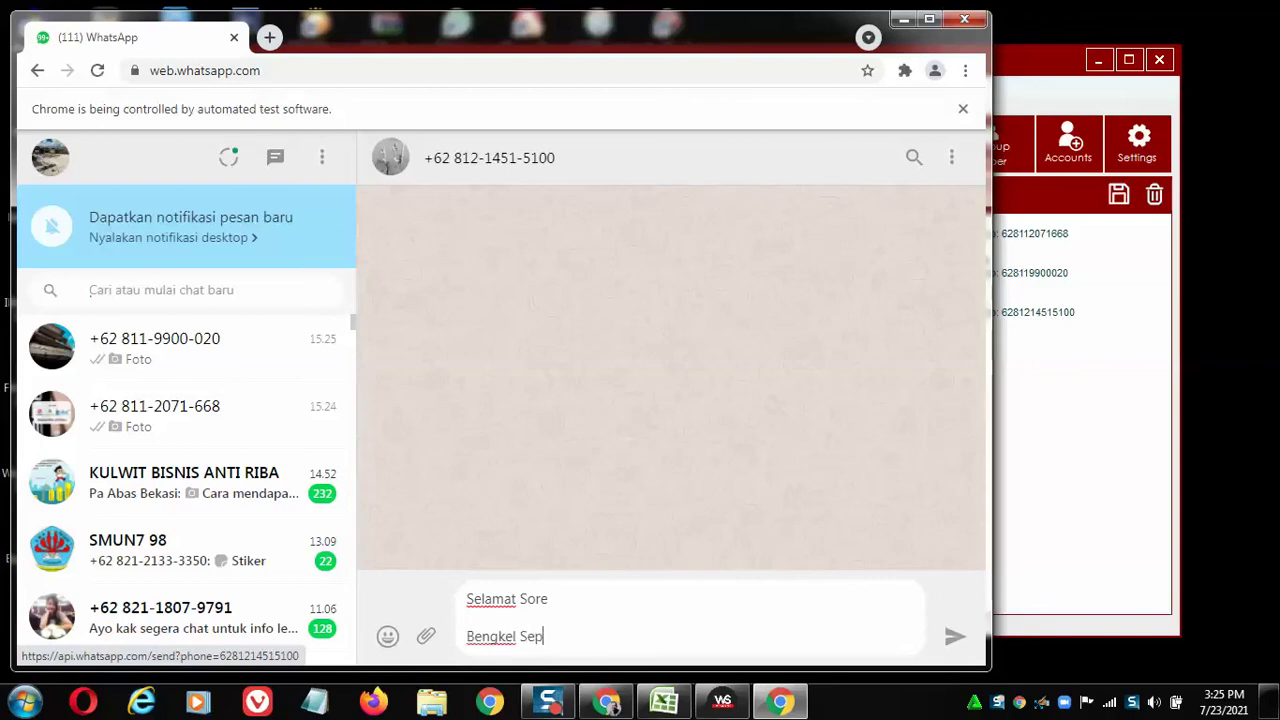
Complete the shop name and enter 'Promo Bulan Juli', 'DISKON 75JUTA' and 'Rumah Luas Tanah 84' on separate lines.
type("da Biru")
key("shift+Return")
key("shift+Return")
type("Promo Bulan Juli")
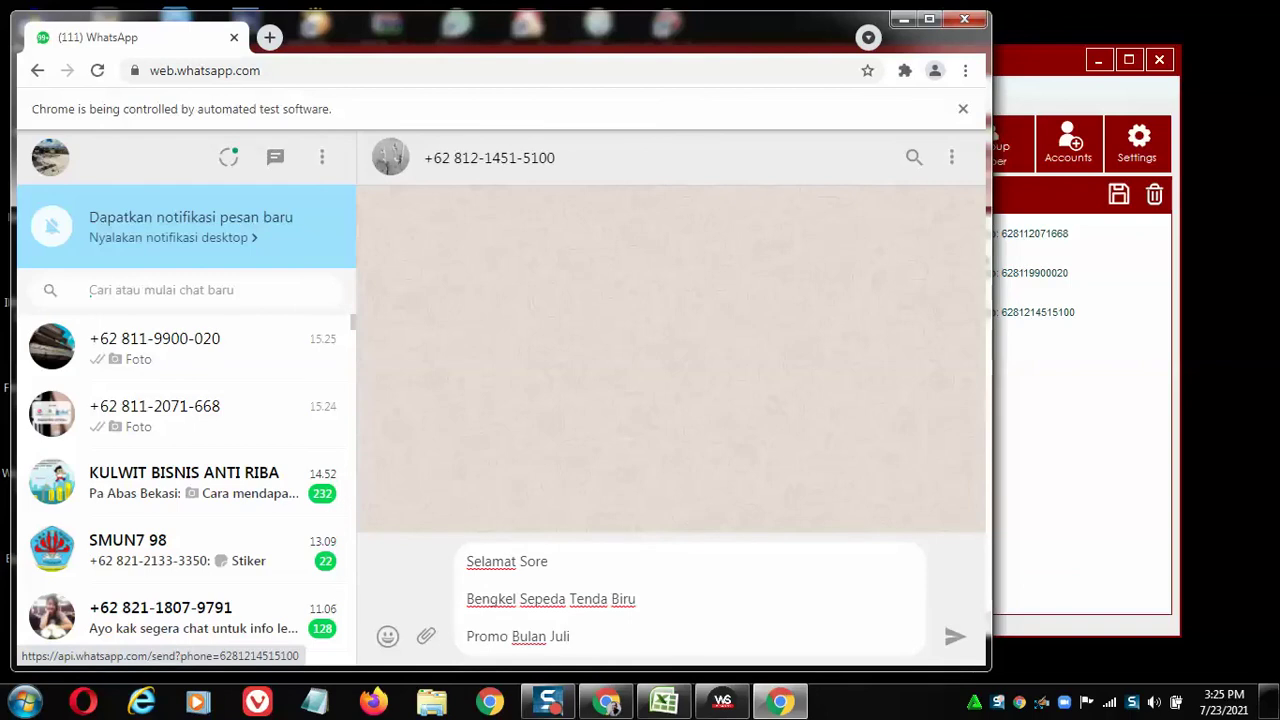
key("shift+Return")
type("DISKON 75JUTA")
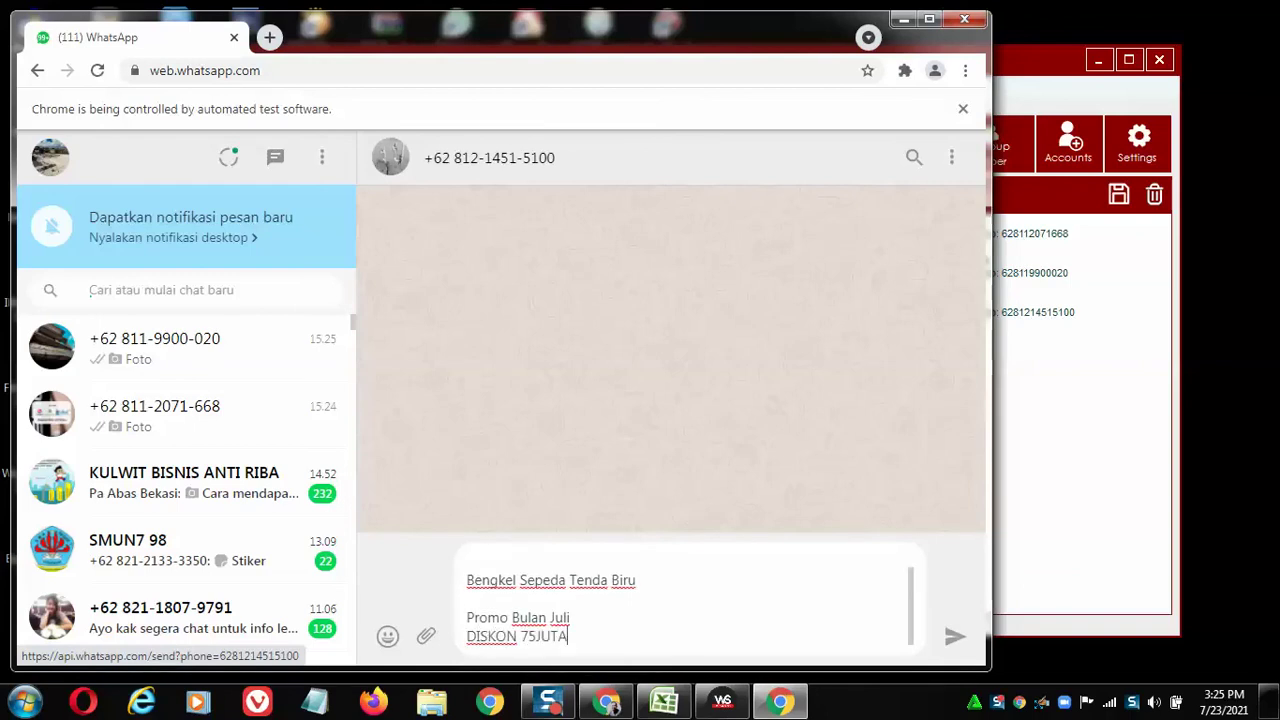
key("shift+Return")
type("Rumah")
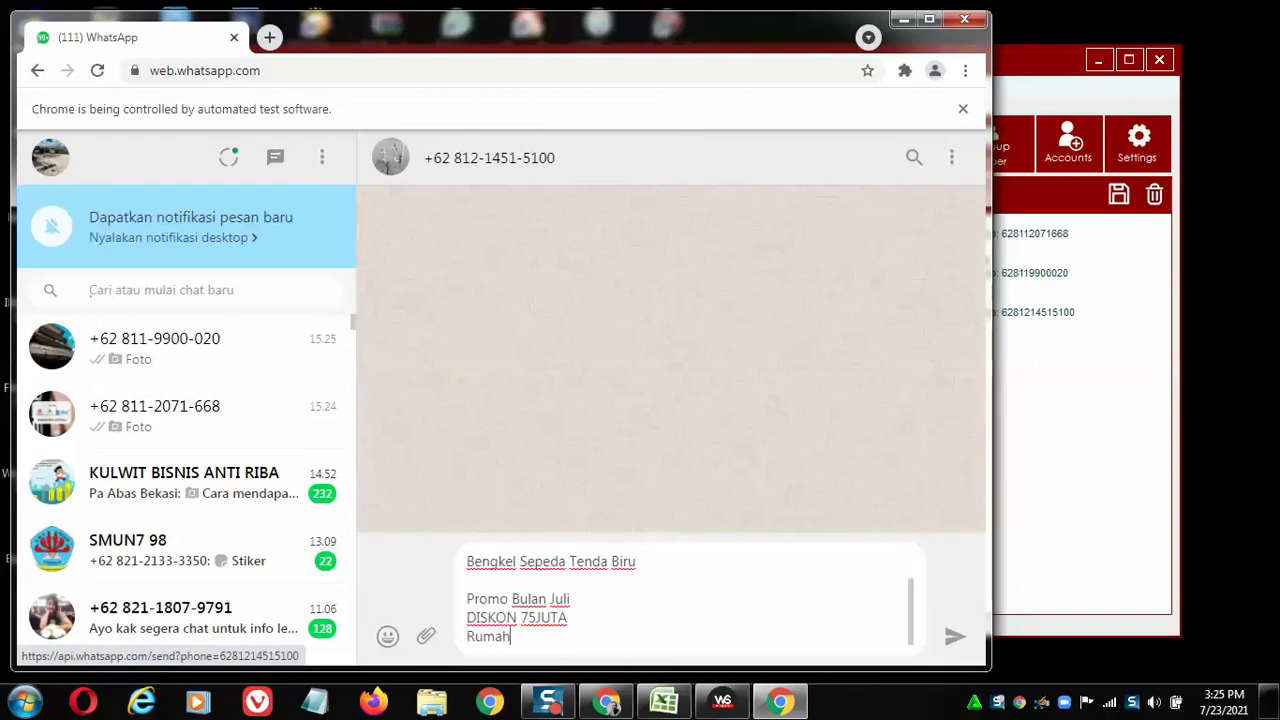
type(" Luas Tanah 84")
Add 'Lokasi Stategis' plus the Cimahi and Padalarang distance lines, then send the message.
key("shift+Return")
type("Lokasi Stategis")
key("shift+Return")
type("1")
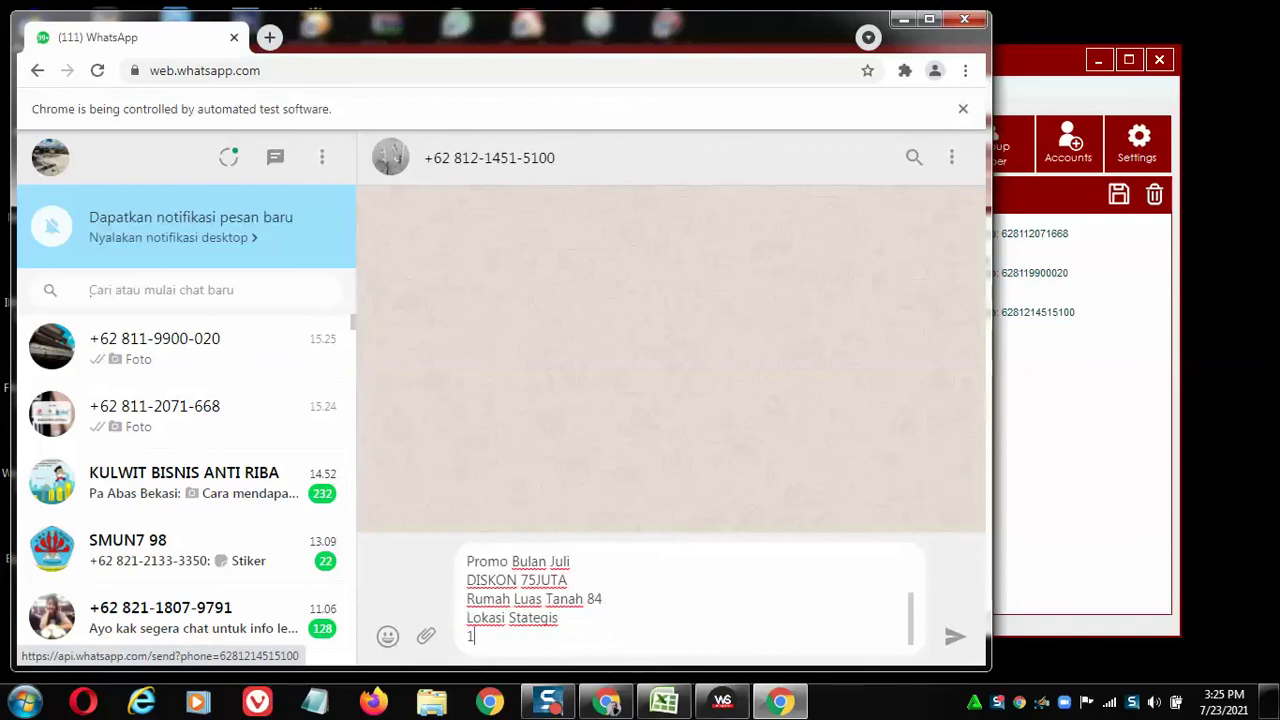
type("5 Menit")
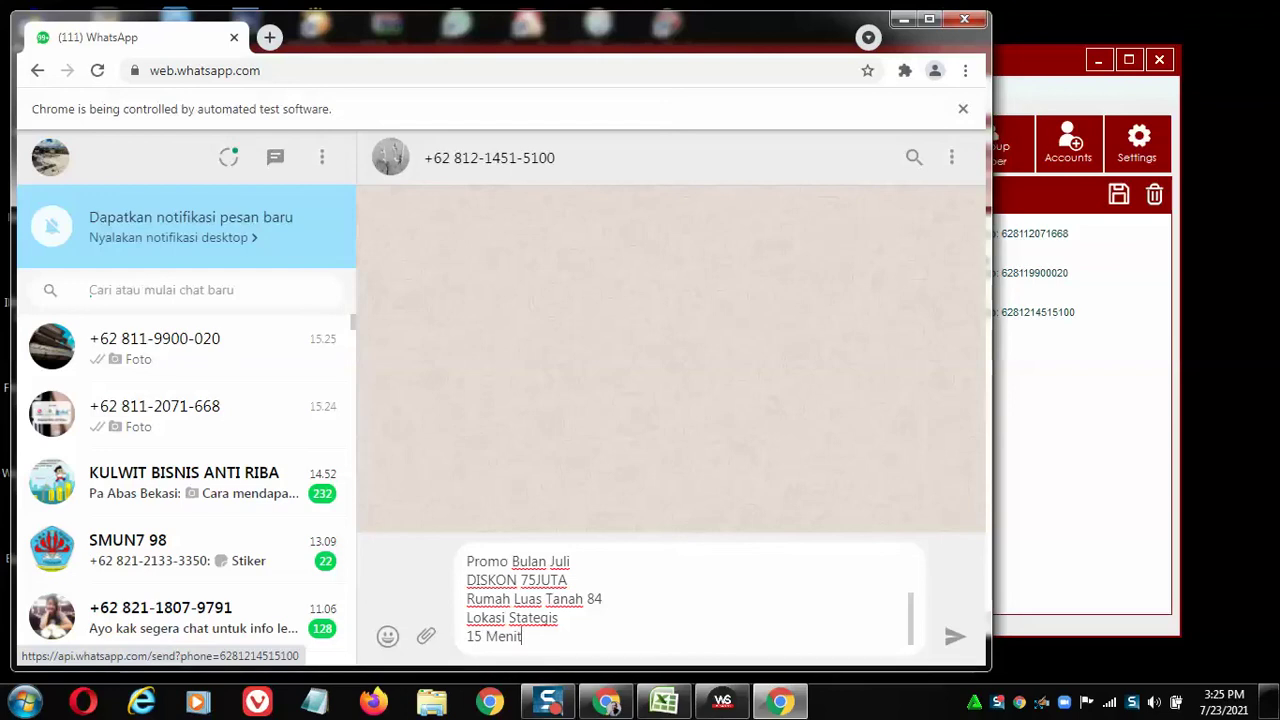
type(" dari Alun a")
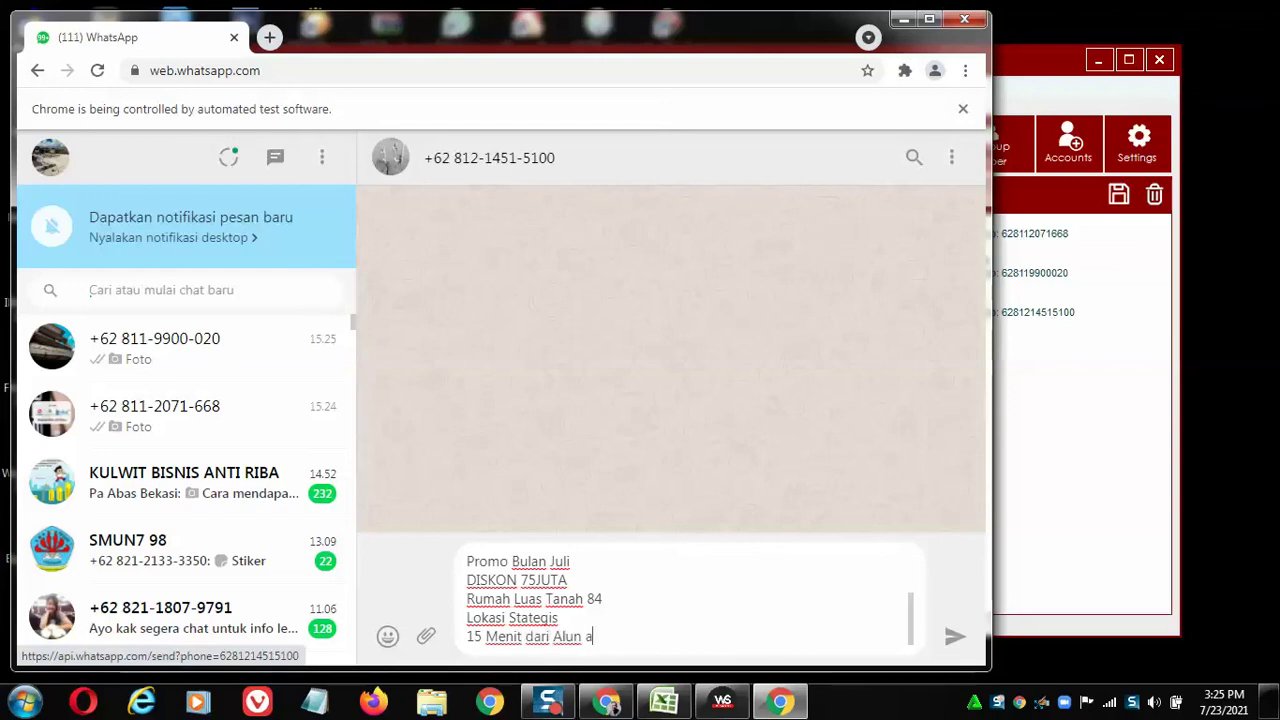
type("lun Cimahi")
key("shift+Return")
type("10 Menit ")
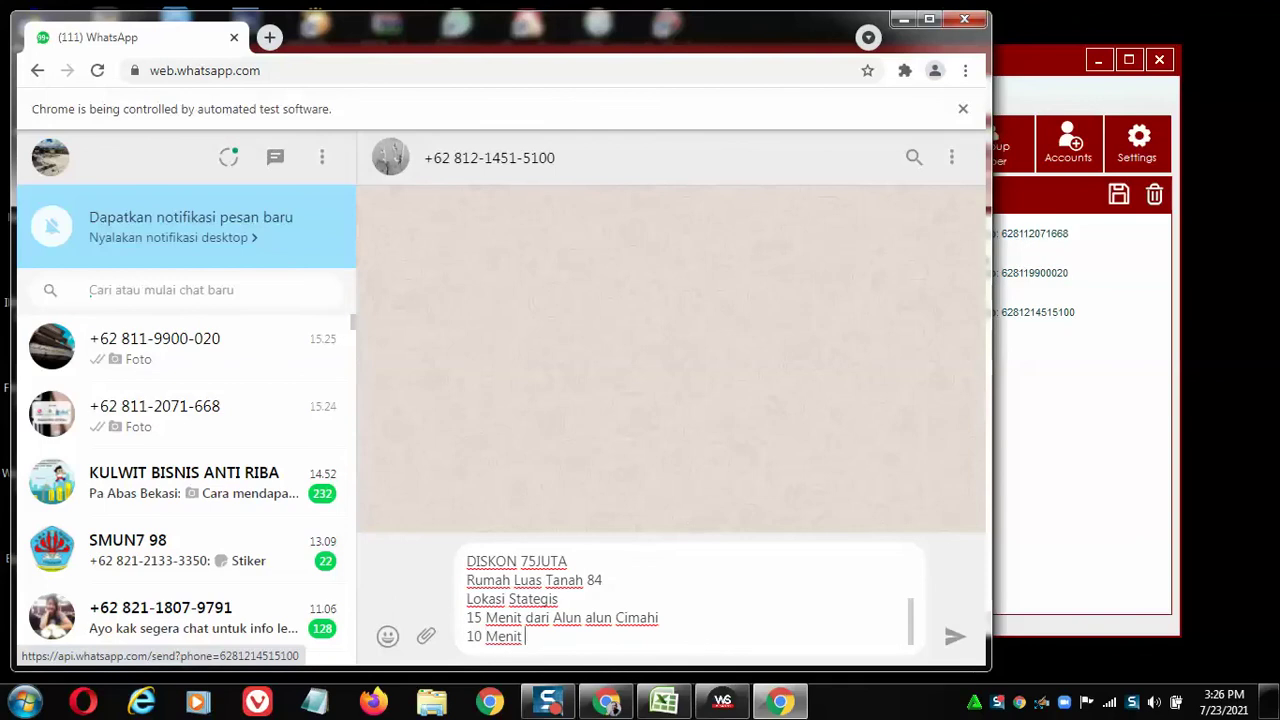
type("dari Exit Tol Padalarang")
key("shift+Return")
key("shift+Return")
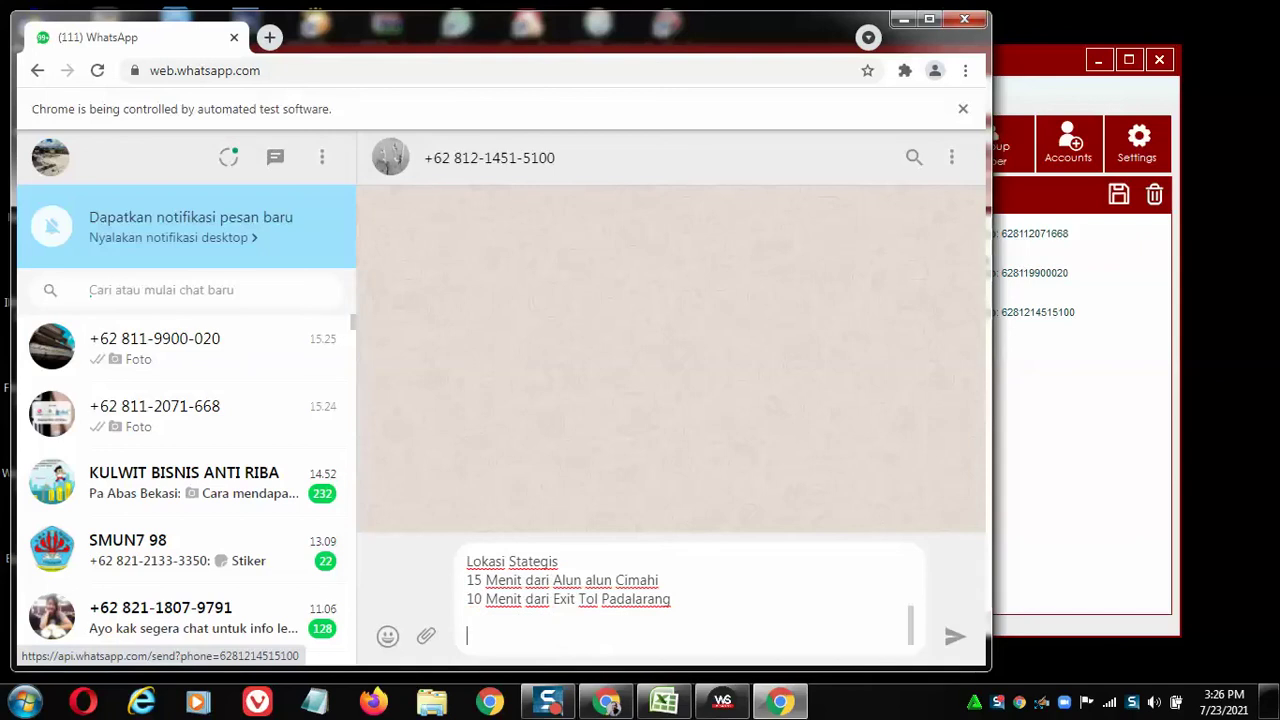
key("Return")
left_click(426, 636)
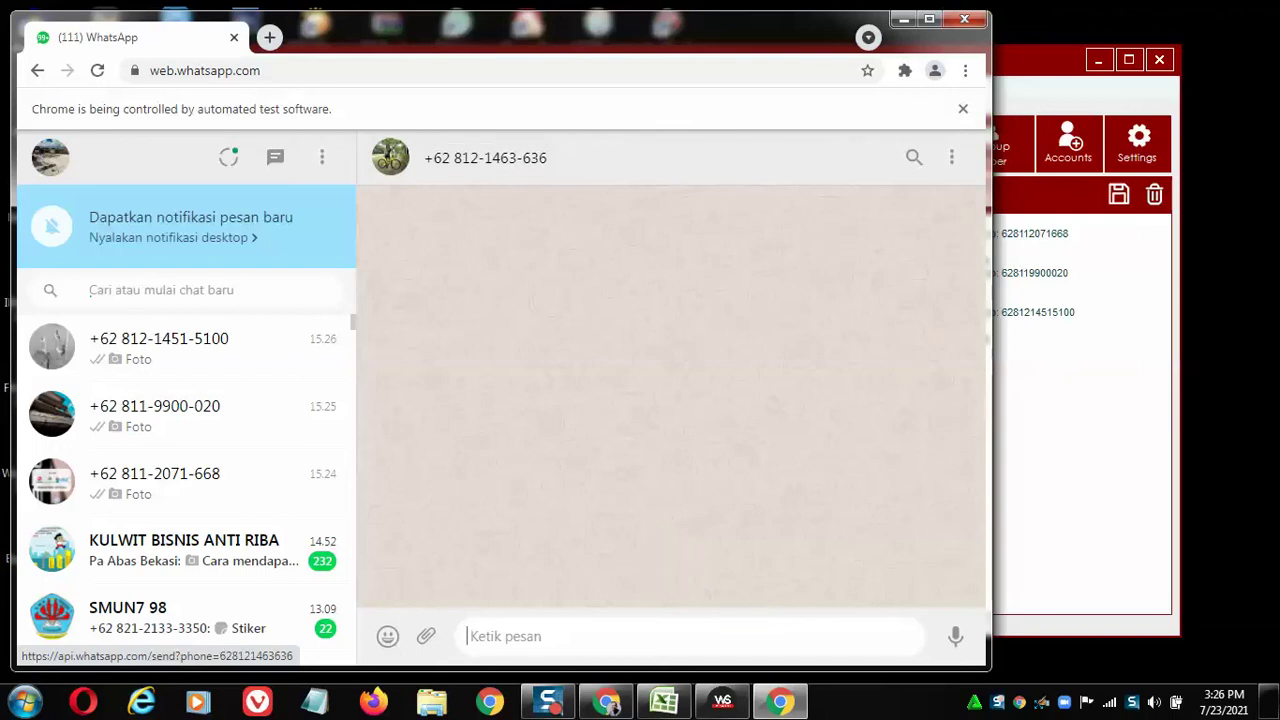
Write the opening lines 'Assalamualaikum', 'Kurnia Bike', 'Promo Bulan Juli' and 'Diskon 75JUTA', each on its own line.
type("As")
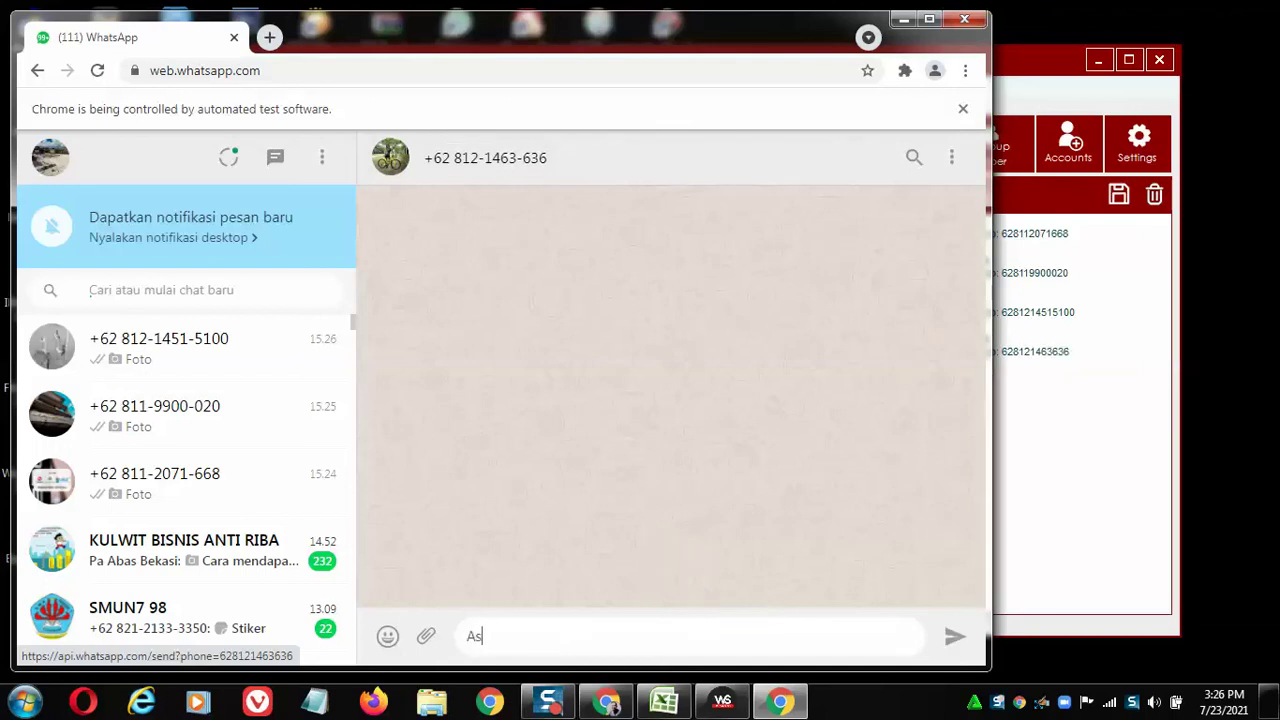
type("salamualaikum")
key("shift+Return")
type("Kurnia Bik")
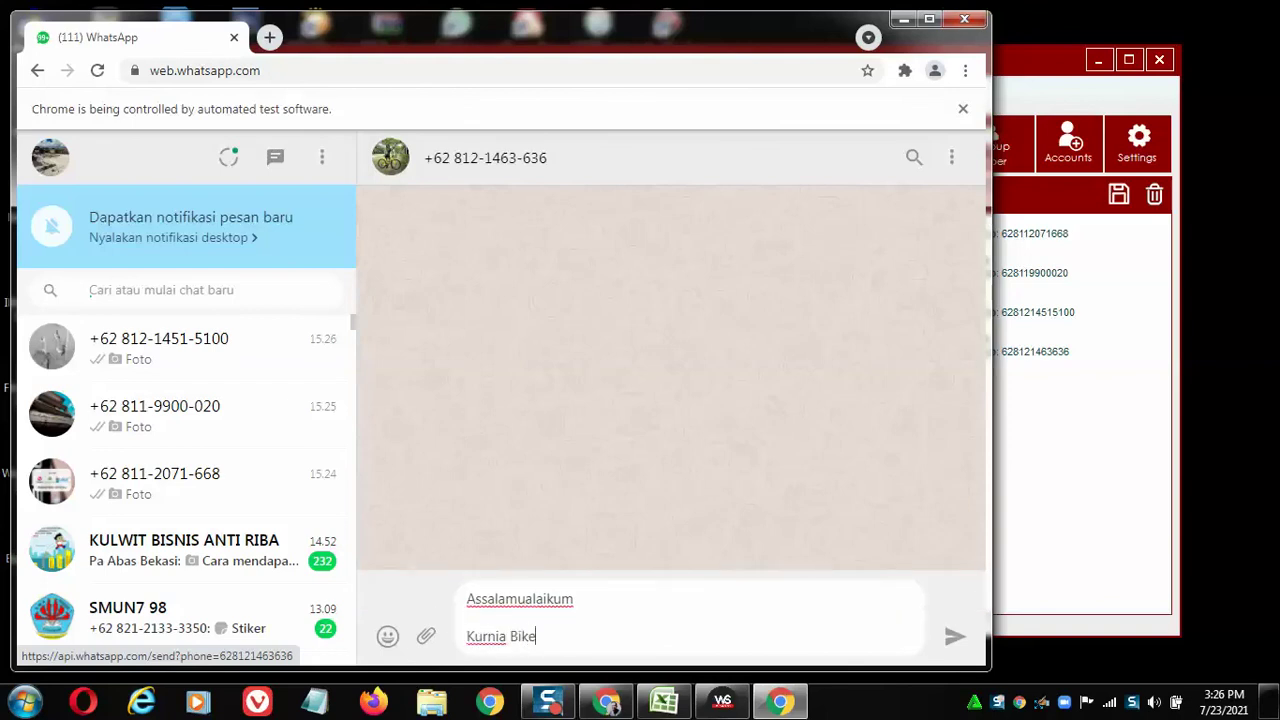
type("e")
key("shift+Return")
type("Promo Bulan J")
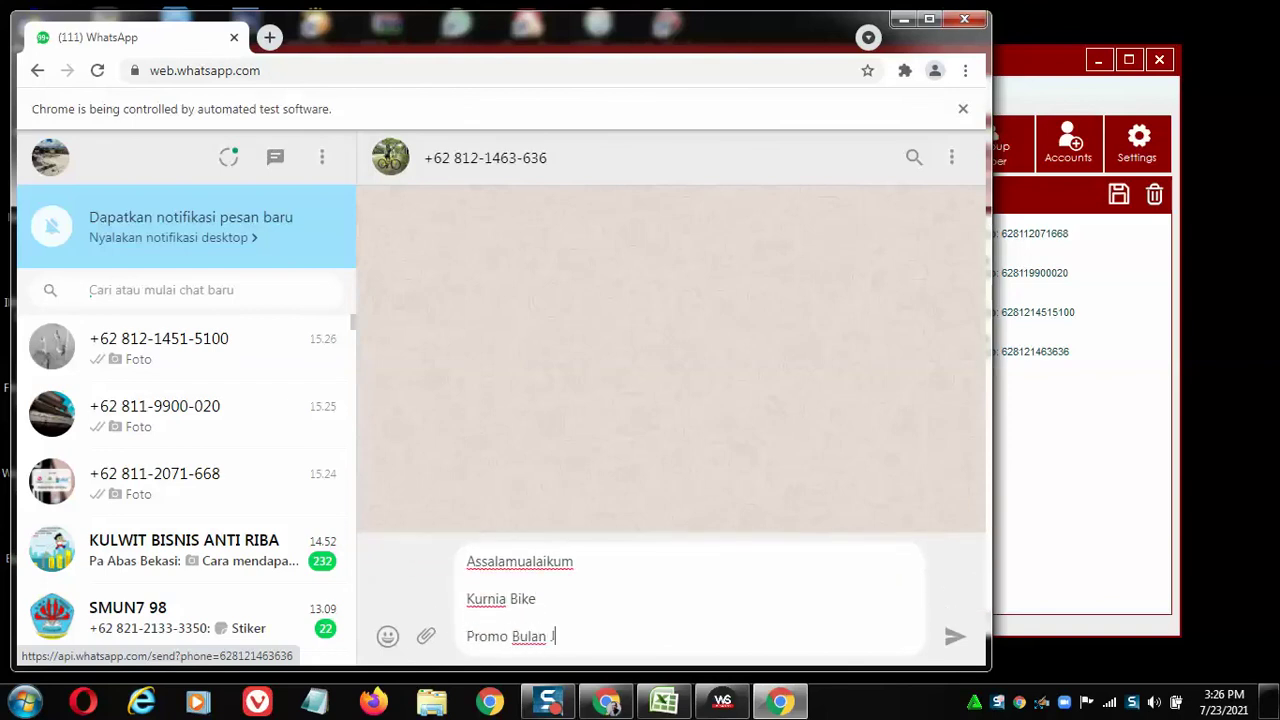
type("uli")
key("shift+Return")
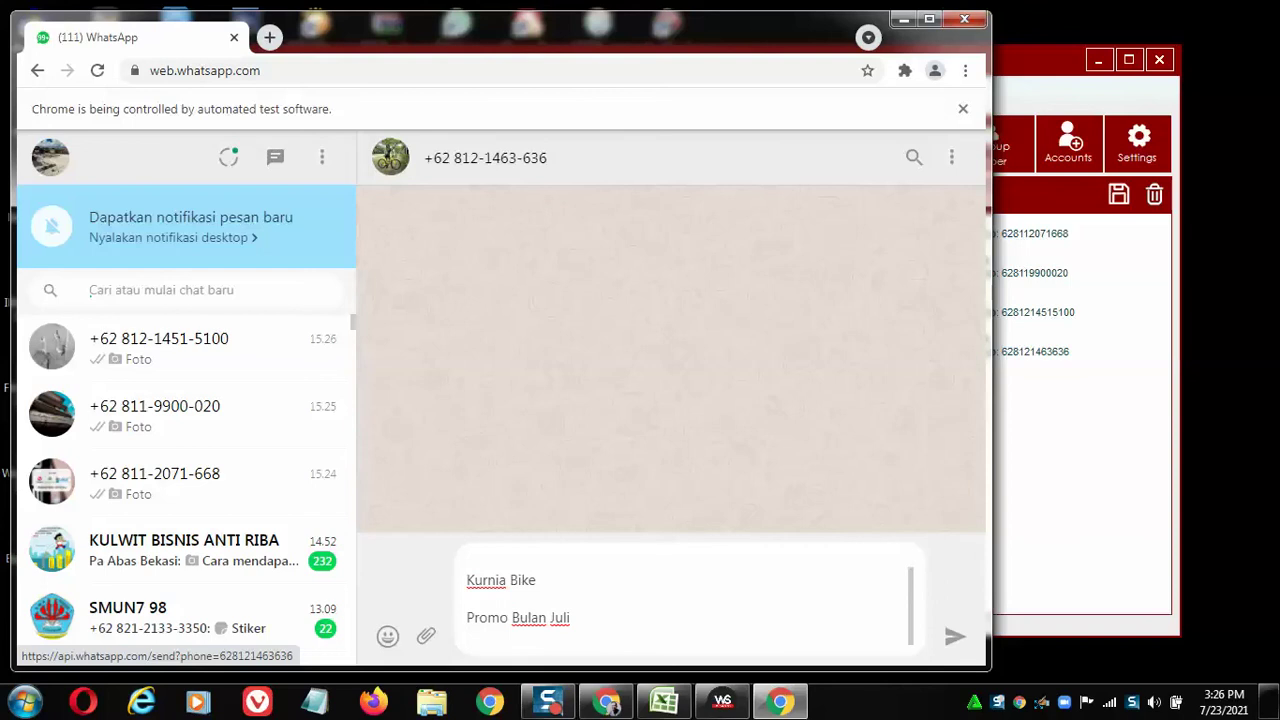
type("Diskon 75JUTA")
key("shift+Return")
Add 'Rumah Luas Tanah 84', 'Lokasi Stategis', the Cimahi and Padalarang distance lines, then send the message.
type("Rumah Luas ")
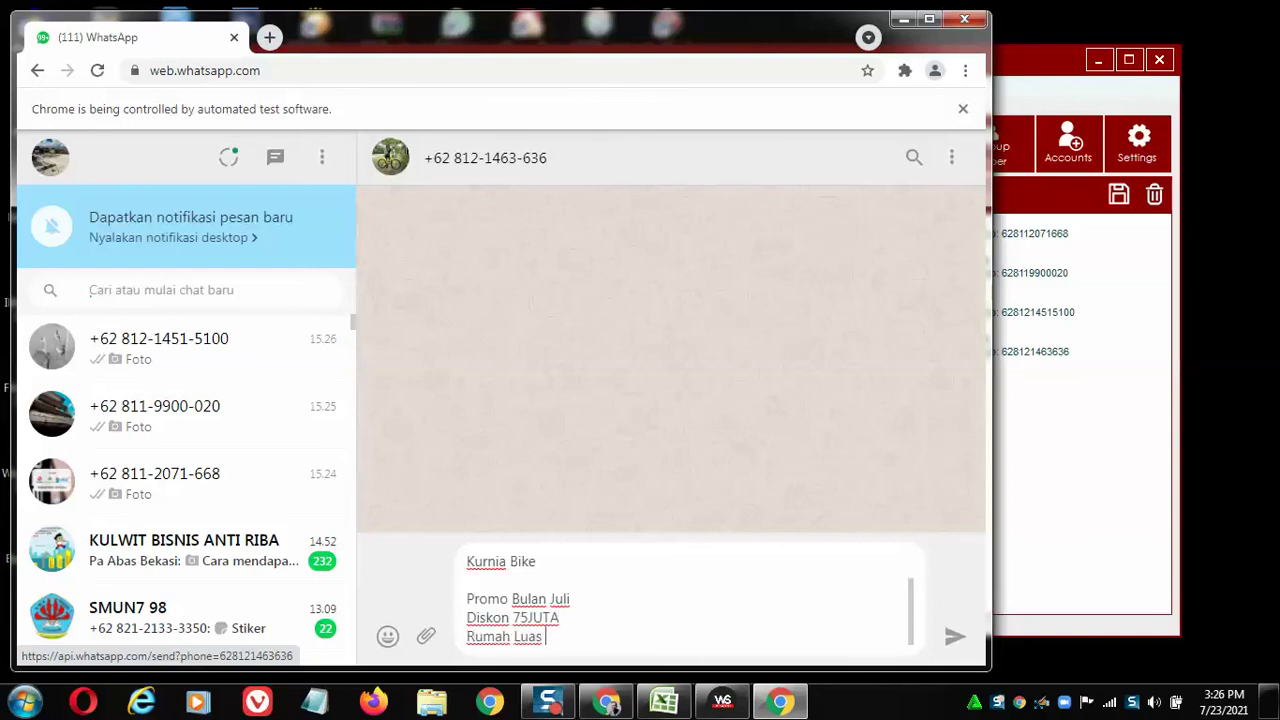
type("Tanah 84")
key("shift+Return")
type("Lokasi Stategis")
key("shift+Return")
type("15 M")
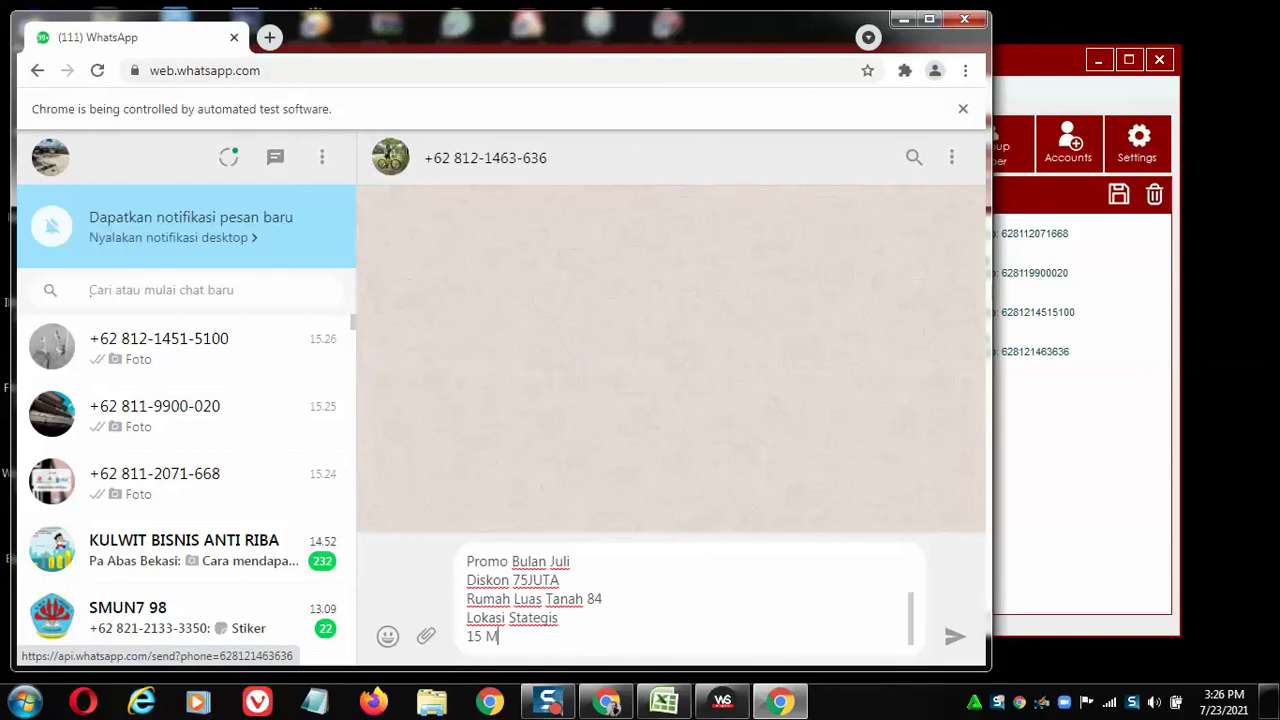
type("enit dari Alun alun Cimahi")
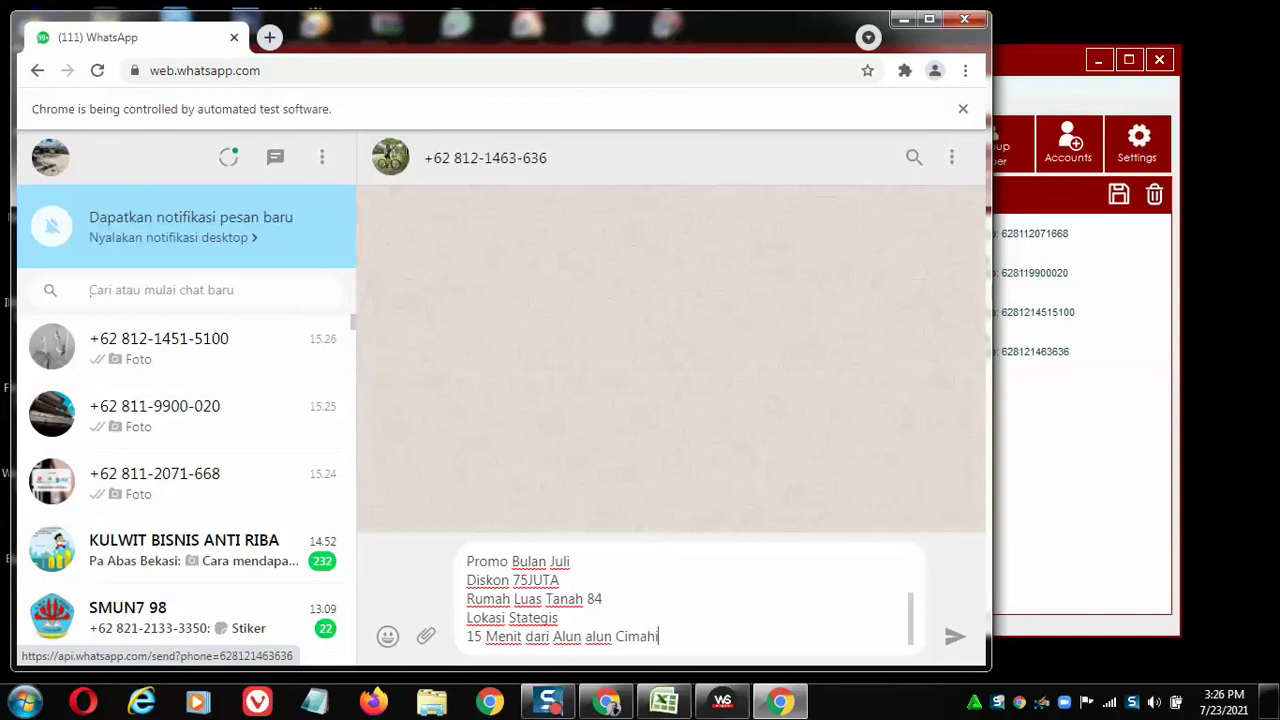
key("shift+Return")
type("1")
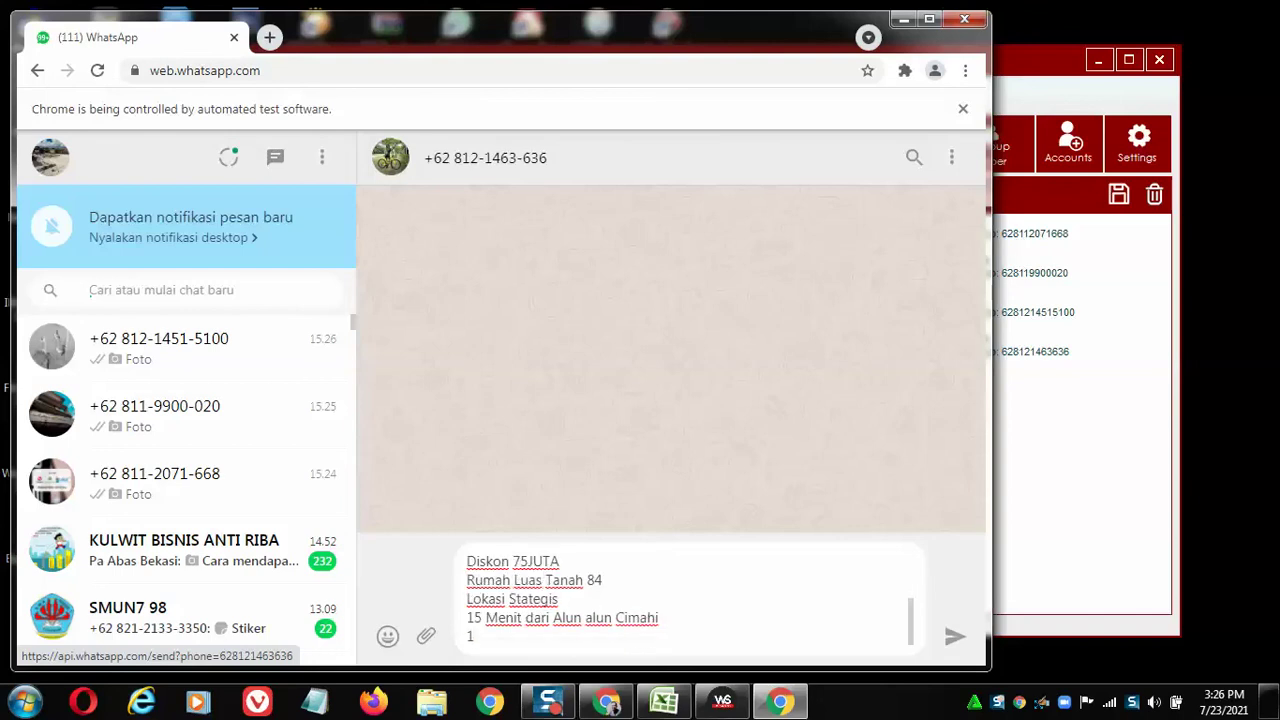
type("0 Menit dari Exit Tol Padalarang")
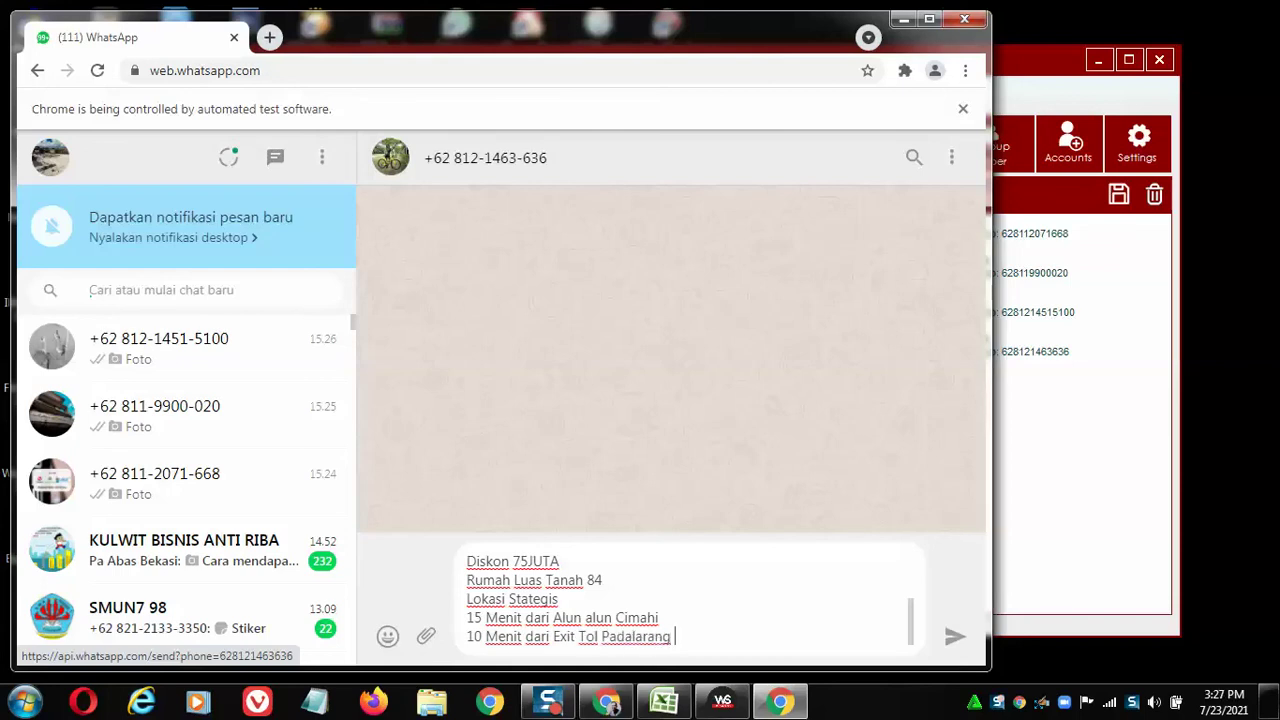
key("Return")
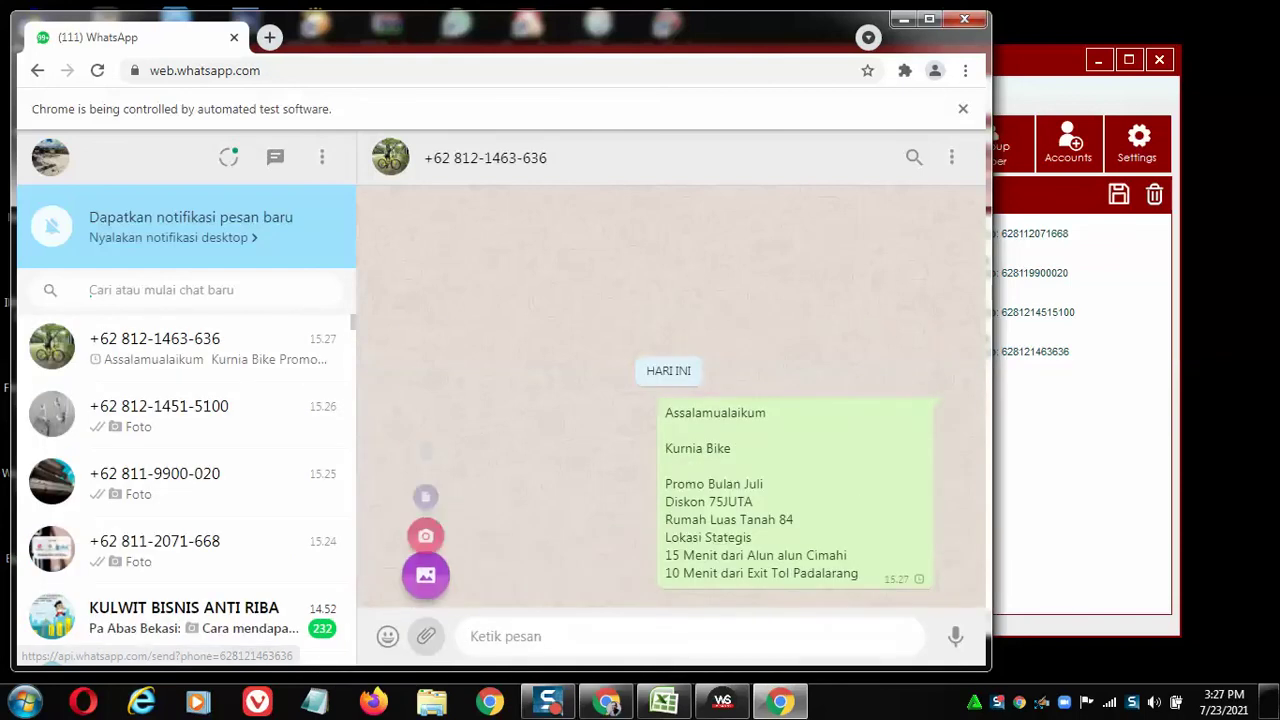